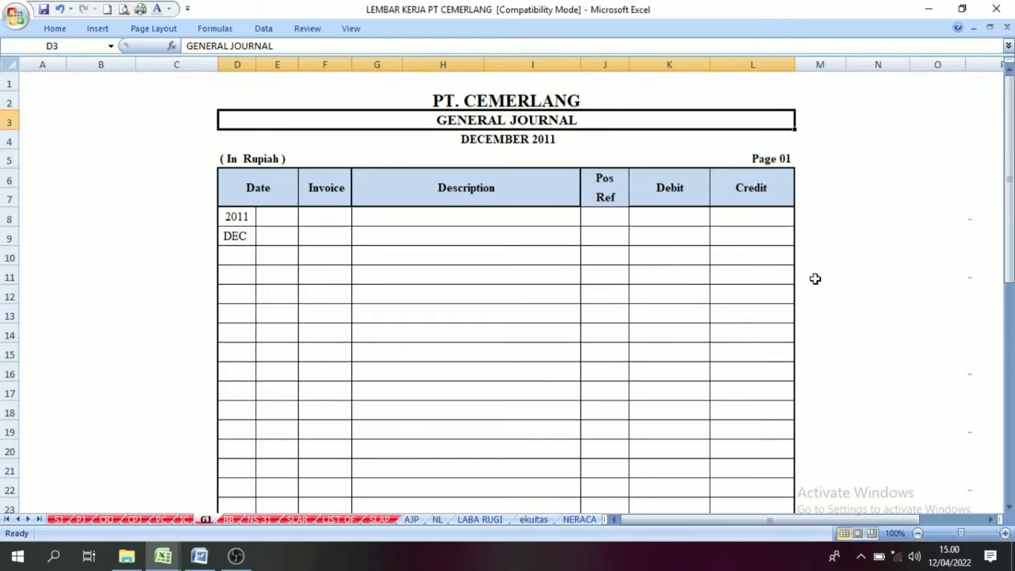
# Select the General Journal title in the worksheet and switch to the PT. CEMERLANG 2011- Myob Word document
pyautogui.click(967, 258)
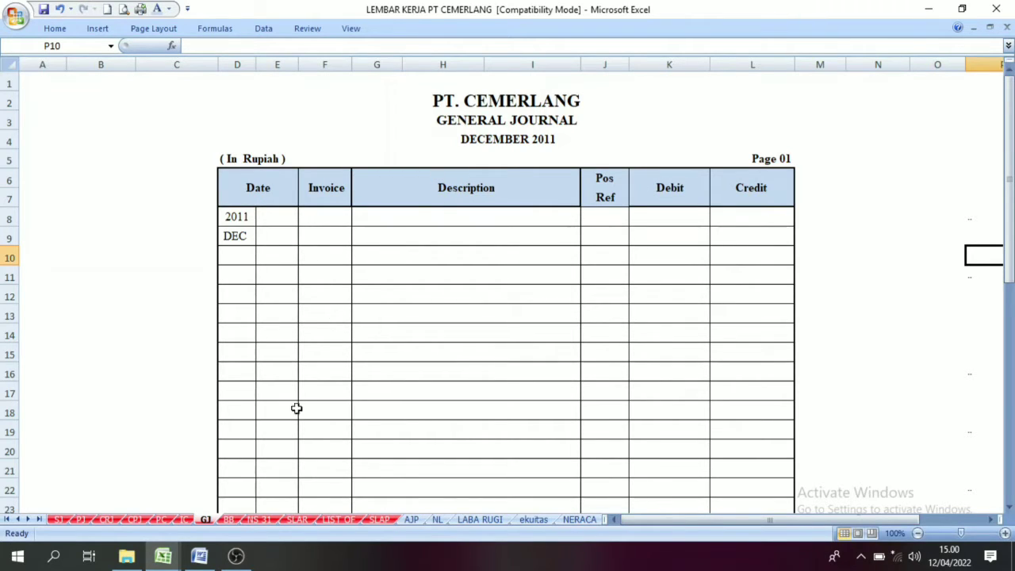
pyautogui.click(420, 125)
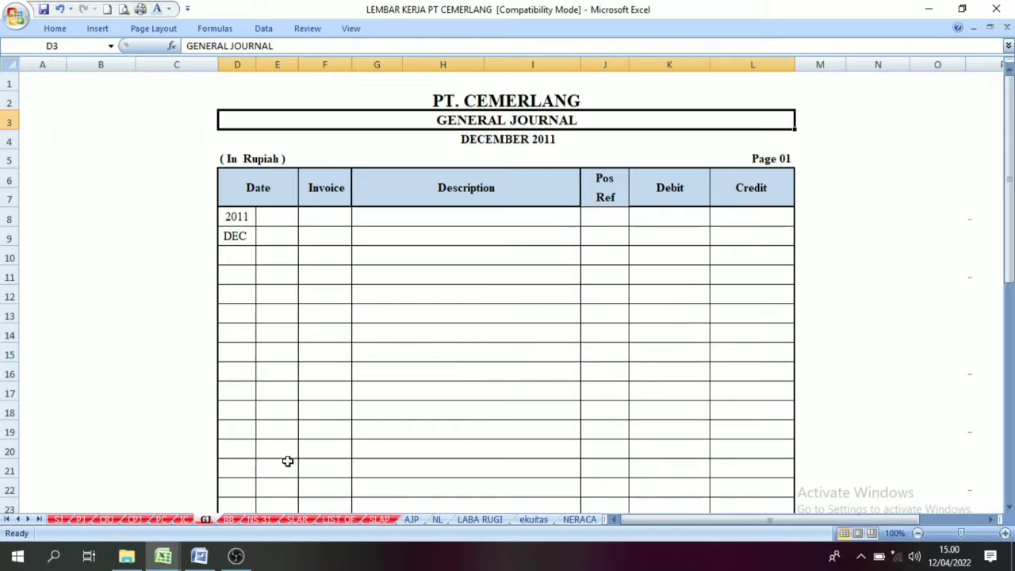
pyautogui.click(211, 558)
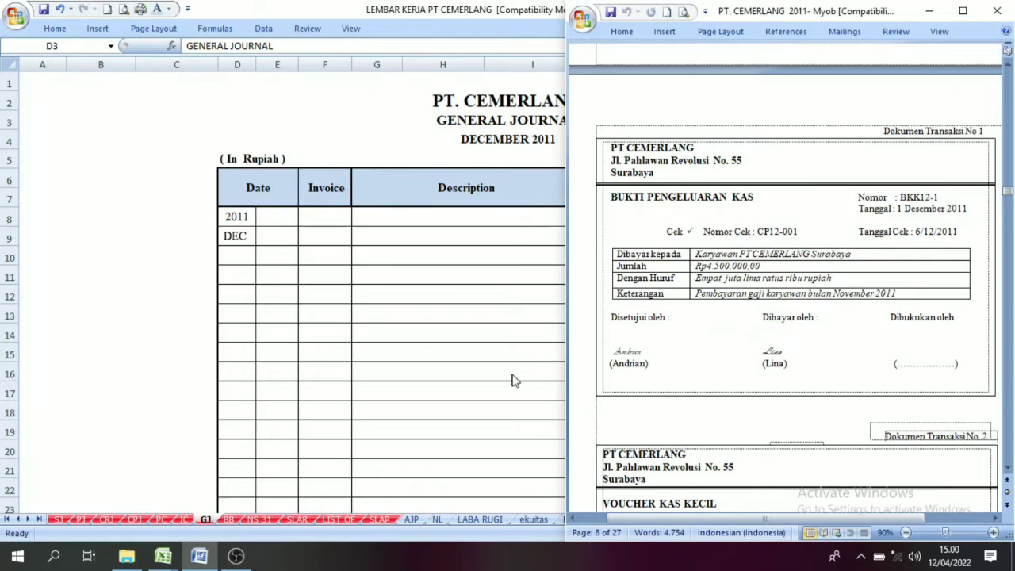
# Review the Sales, Purchase, Cash Receipt, Cash Payment and Petty Cash journal sheets in the Excel workbook
pyautogui.click(58, 521)
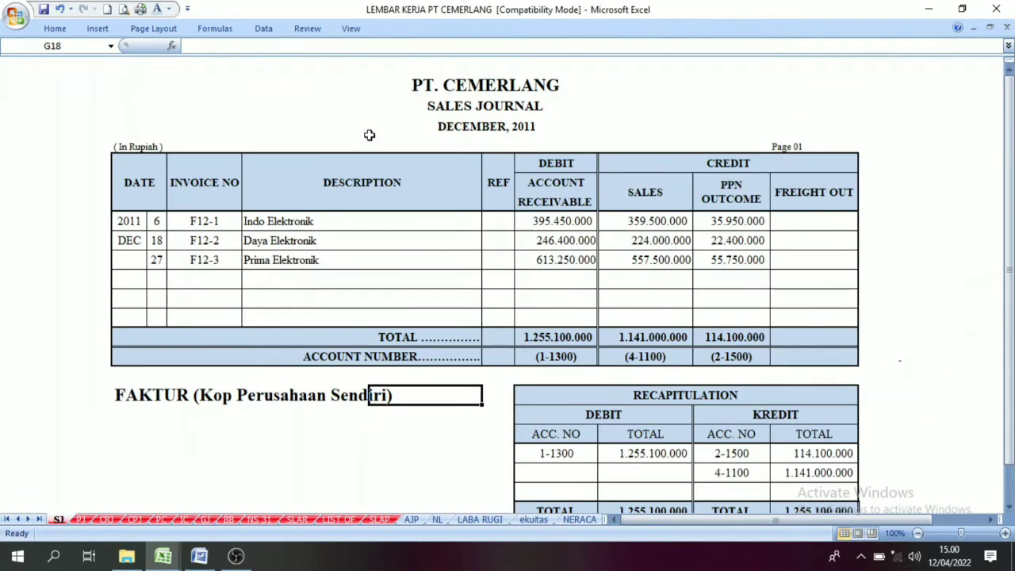
pyautogui.click(80, 520)
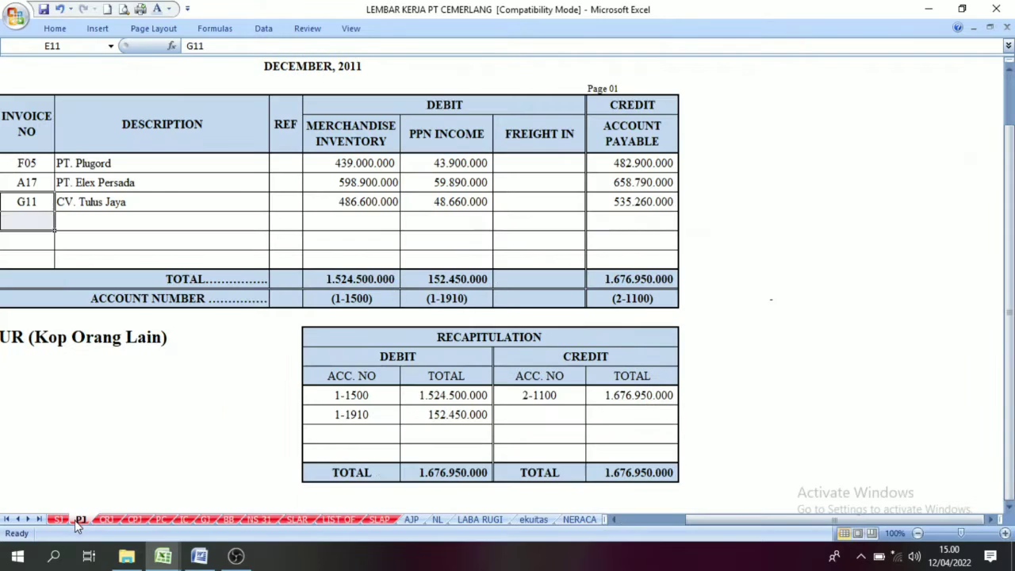
pyautogui.scroll(1, 309, 341)
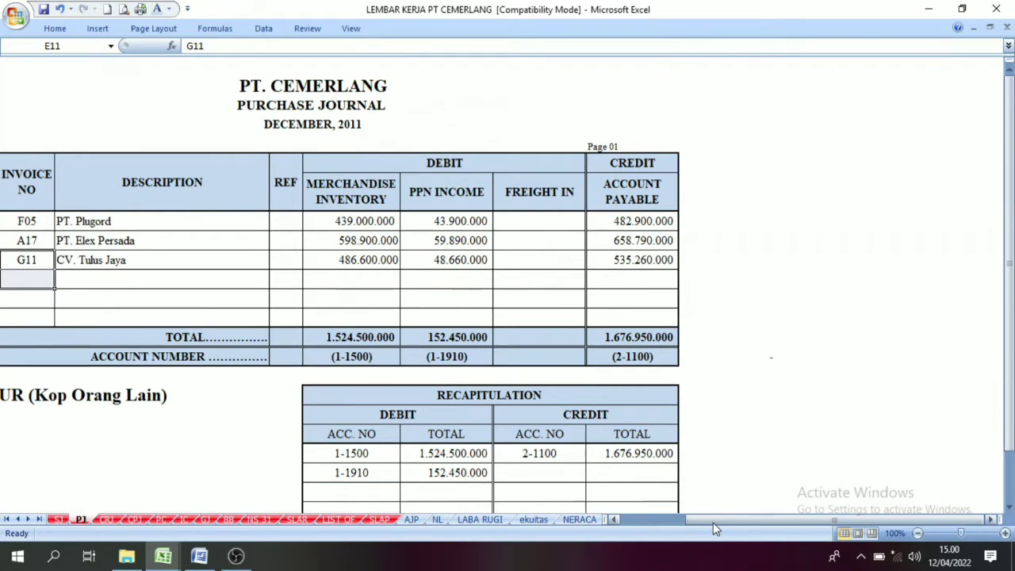
pyautogui.moveTo(685, 523); pyautogui.dragTo(634, 528)
pyautogui.click(111, 521)
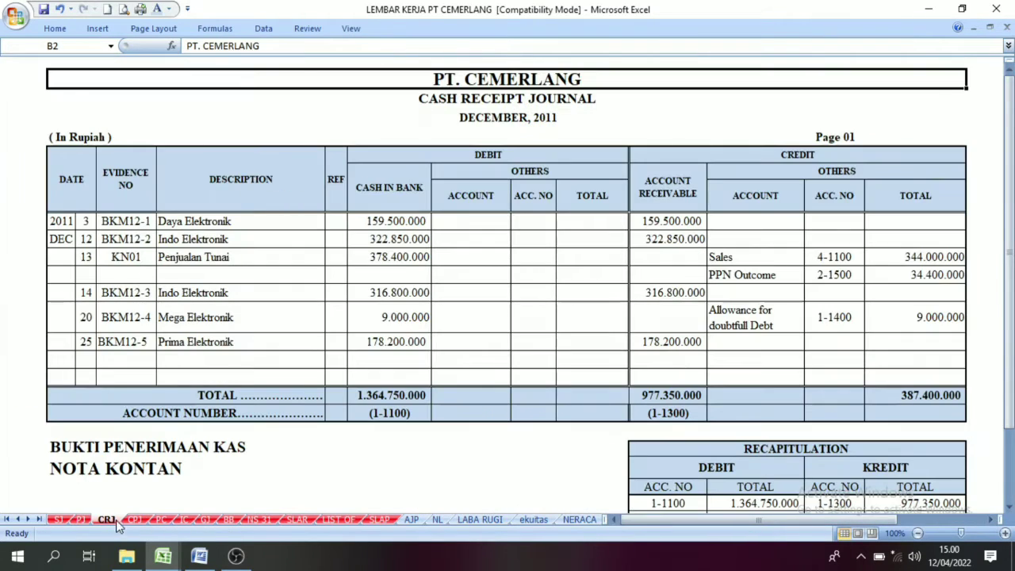
pyautogui.click(136, 520)
pyautogui.click(162, 519)
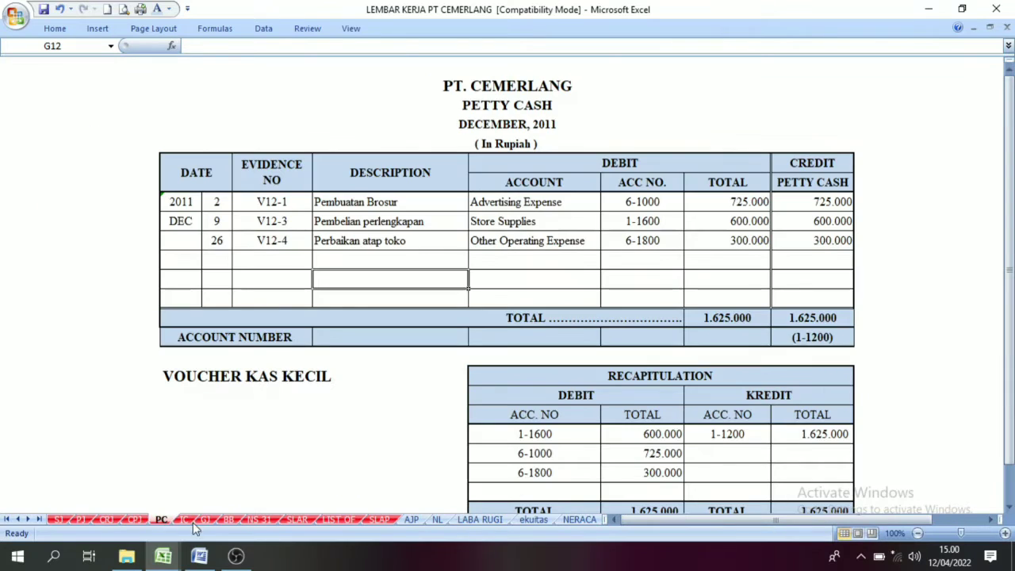
pyautogui.click(137, 520)
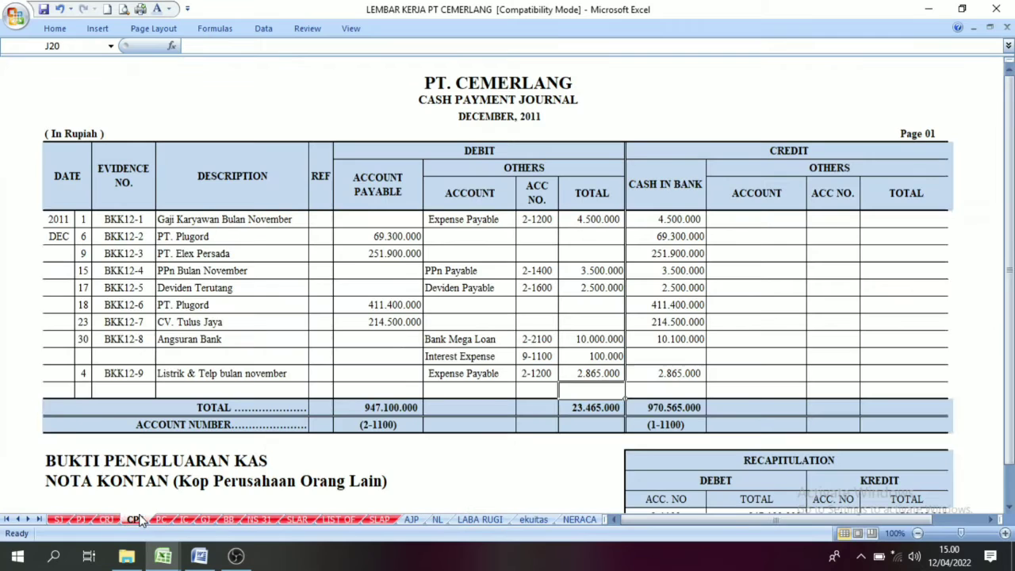
pyautogui.click(106, 520)
pyautogui.click(82, 520)
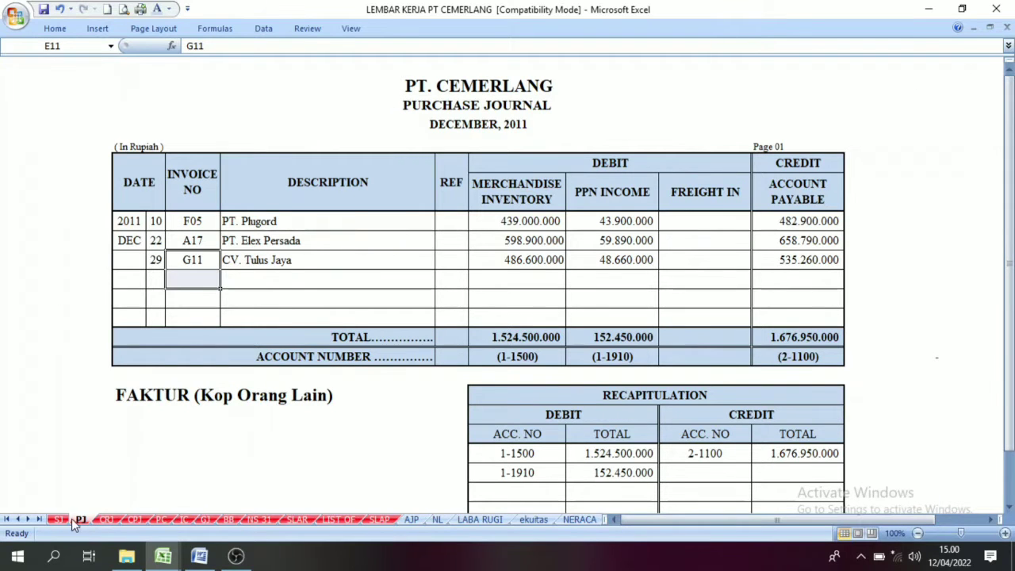
pyautogui.click(58, 520)
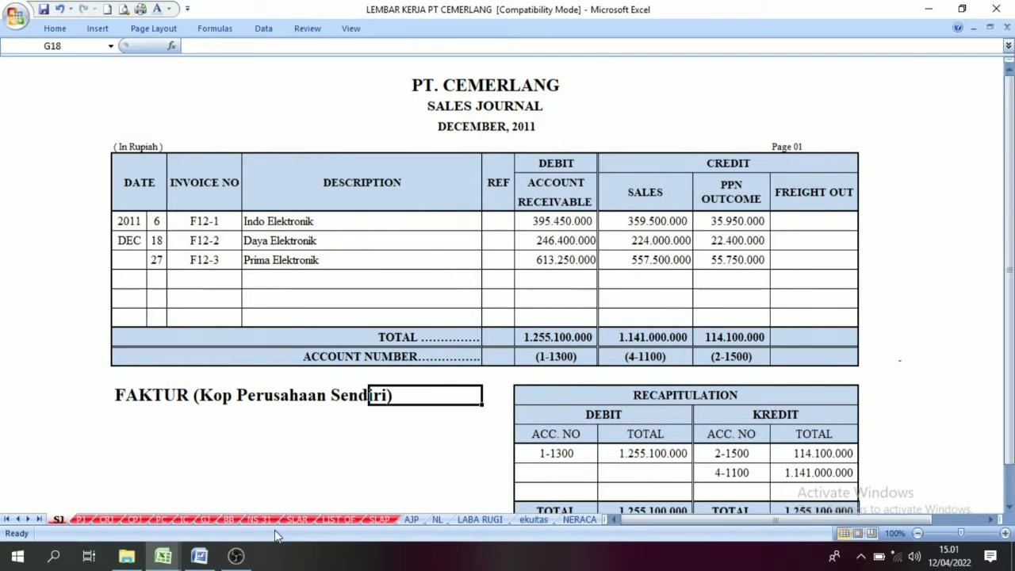
# Return to the General Journal sheet and examine cash payment voucher BKK12-1 in the Word document
pyautogui.click(205, 519)
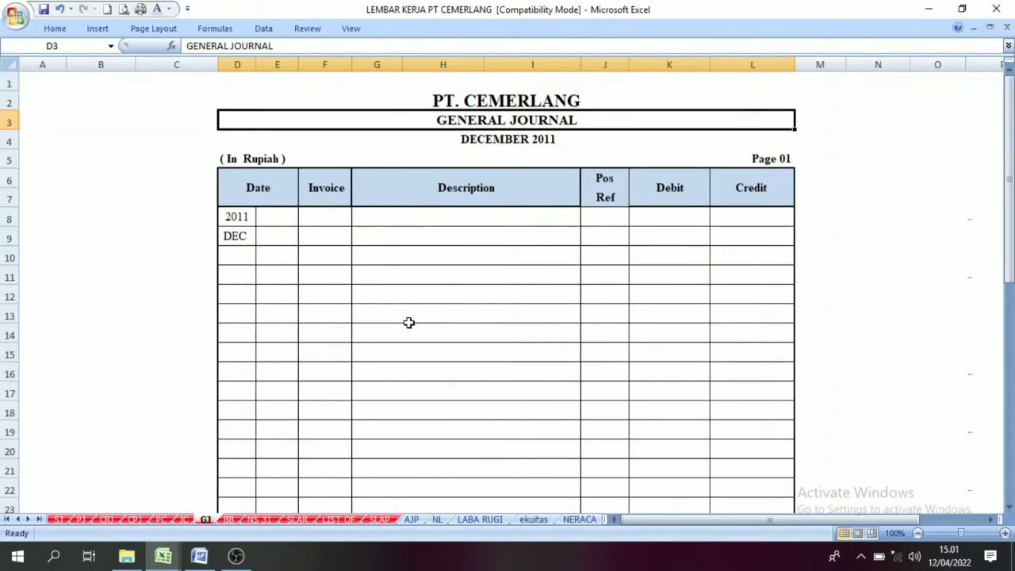
pyautogui.click(198, 556)
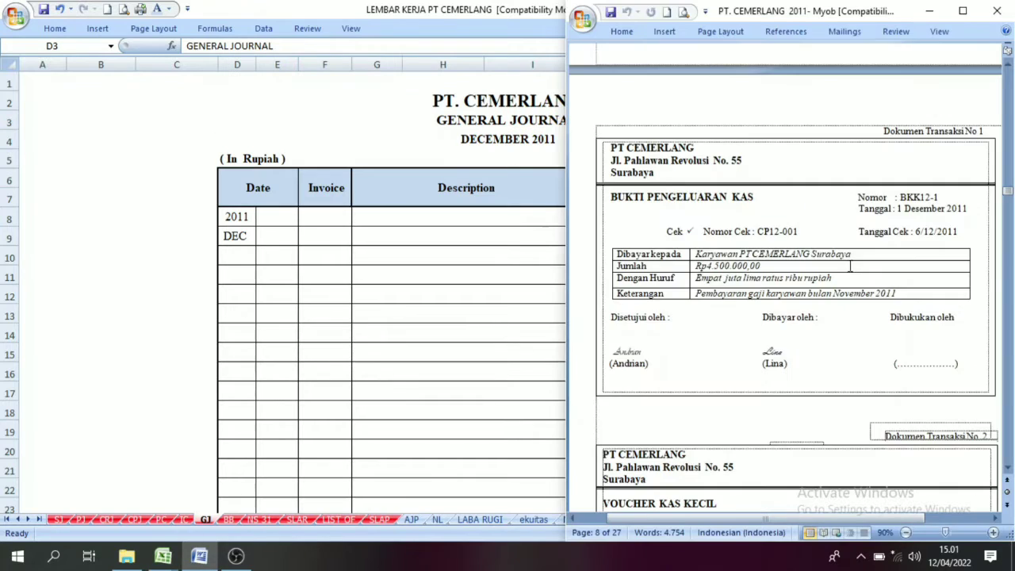
pyautogui.scroll(2, 844, 277)
pyautogui.scroll(-3, 845, 286)
pyautogui.scroll(3, 845, 286)
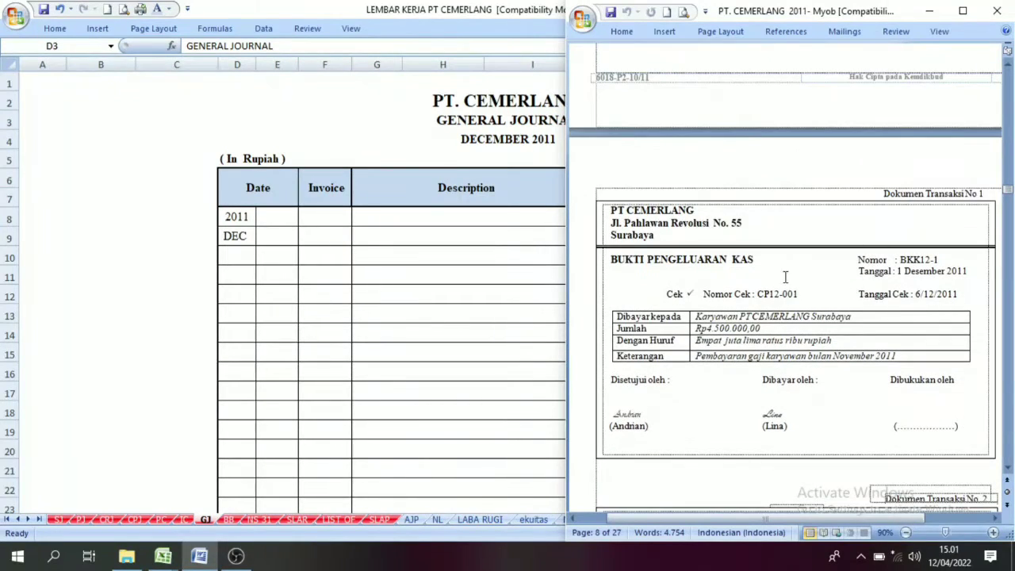
pyautogui.scroll(-3, 781, 297)
pyautogui.scroll(3, 773, 316)
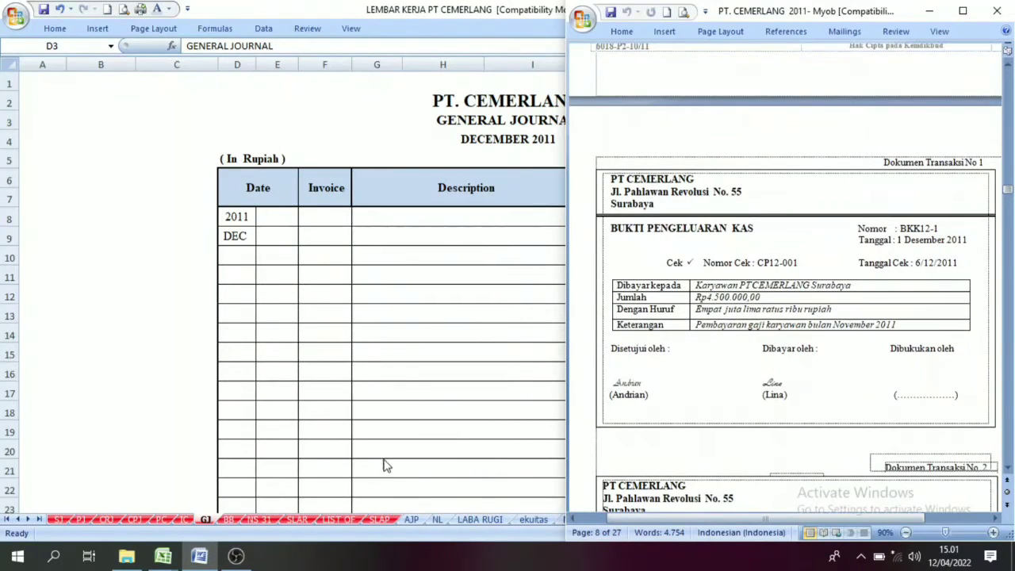
pyautogui.scroll(-3, 383, 465)
pyautogui.scroll(3, 358, 455)
# Check the Cash Payment Journal sheet in Excel against transaction document 1 in the Word document, going back through the General Journal sheet
pyautogui.click(241, 398)
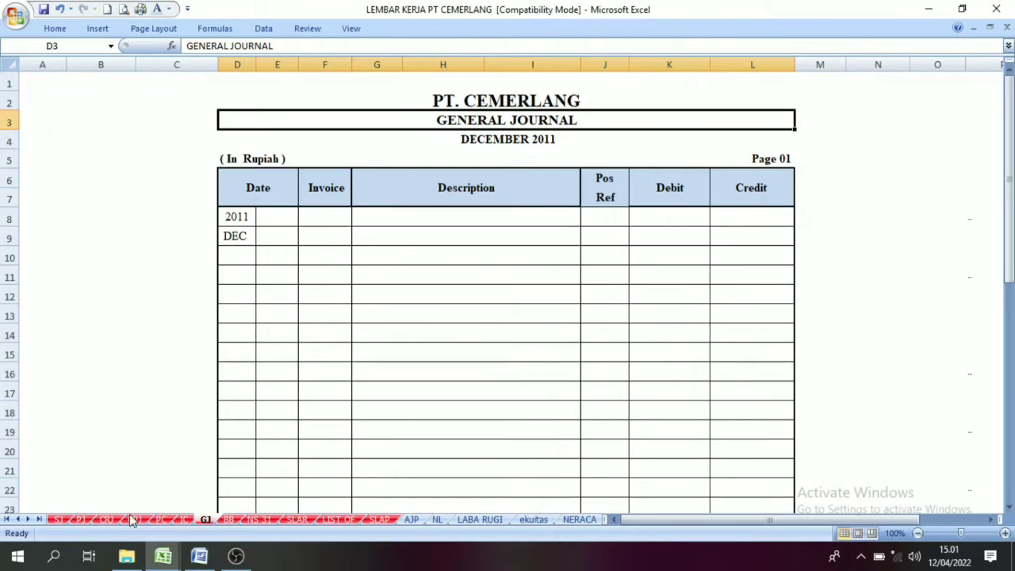
pyautogui.click(59, 520)
pyautogui.click(105, 520)
pyautogui.click(134, 520)
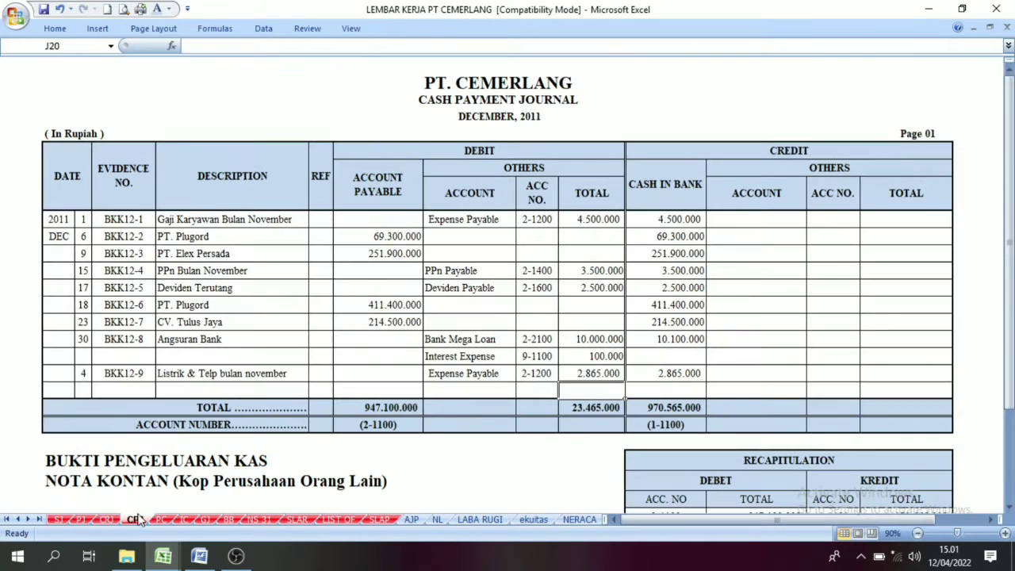
pyautogui.click(209, 520)
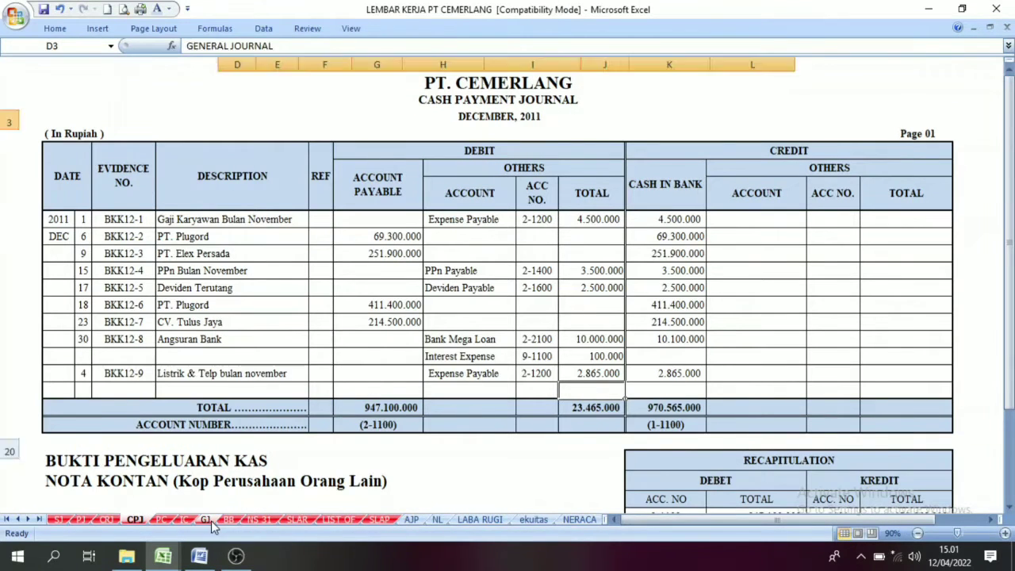
pyautogui.click(199, 555)
pyautogui.scroll(3, 736, 340)
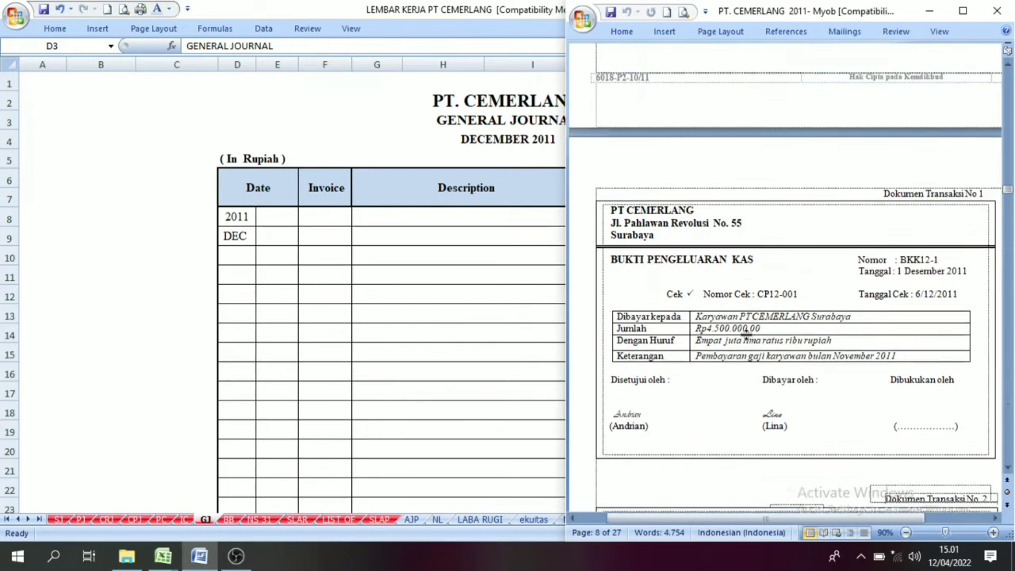
pyautogui.scroll(-4, 736, 341)
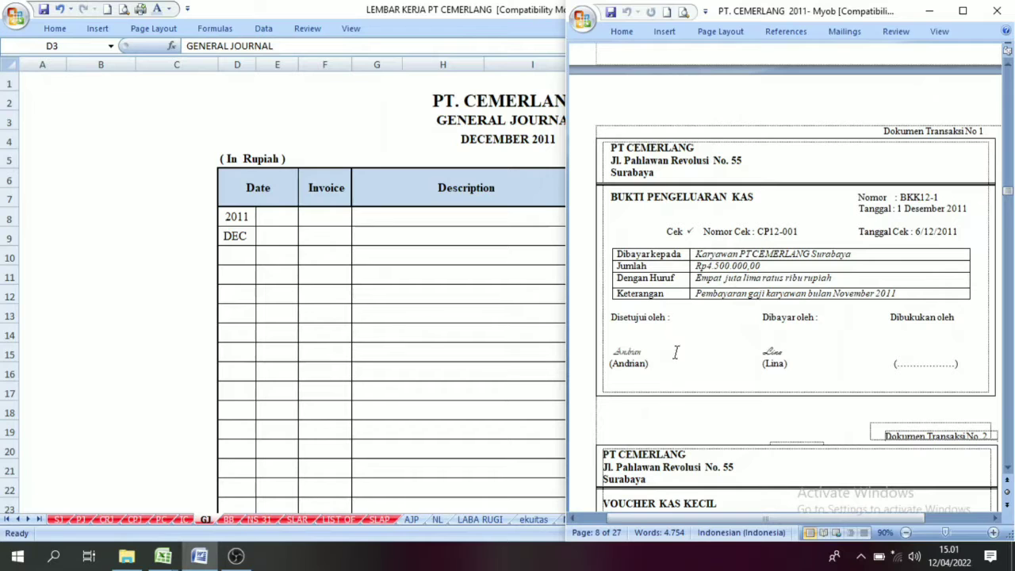
# Arrange the LEMBAR KERJA PT CEMERLANG workbook side by side with the Word document, showing the General Journal table
pyautogui.hotkey('alt', 'Tab')
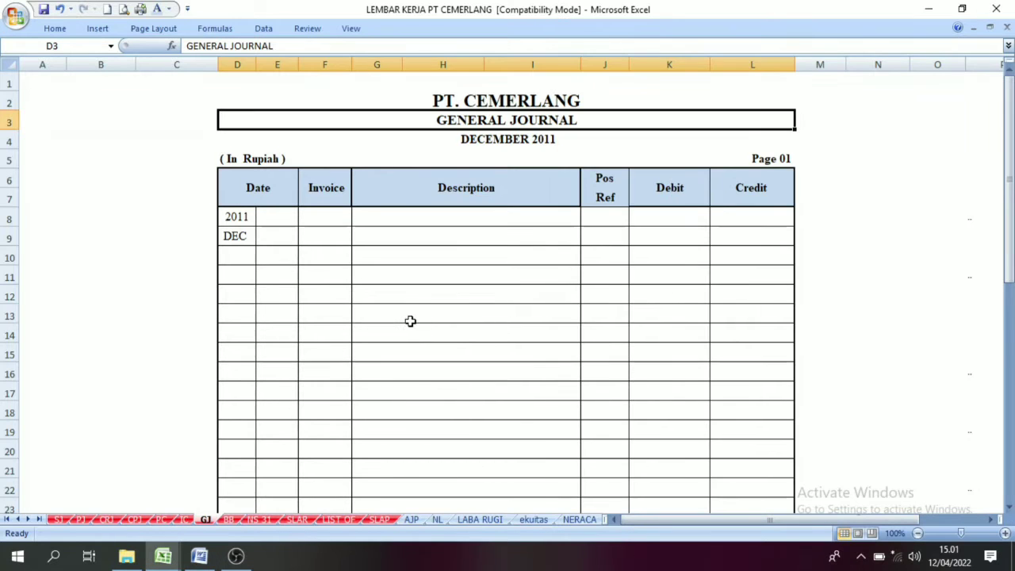
pyautogui.press('super+Left')
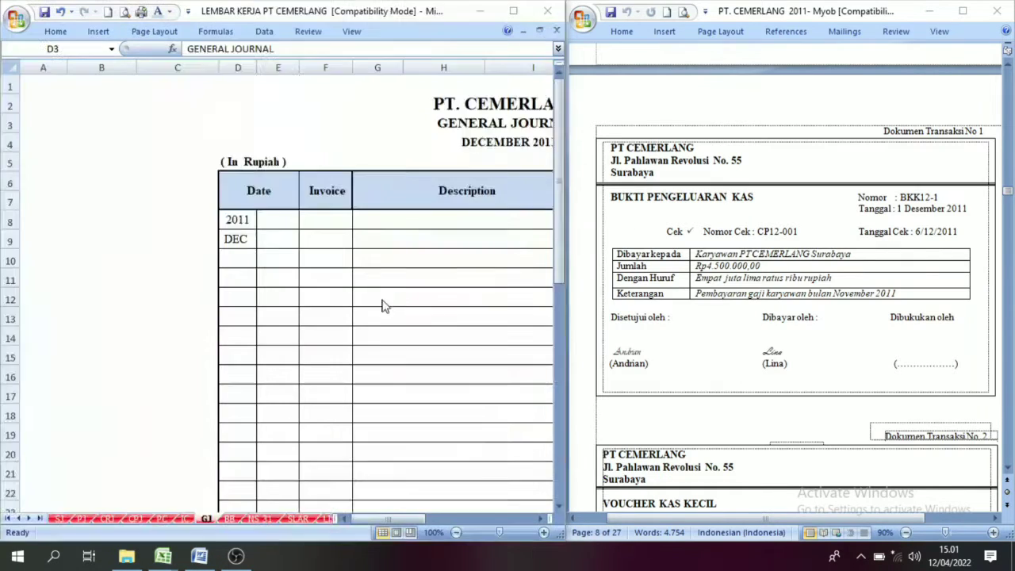
pyautogui.hotkey('alt', 'Tab')
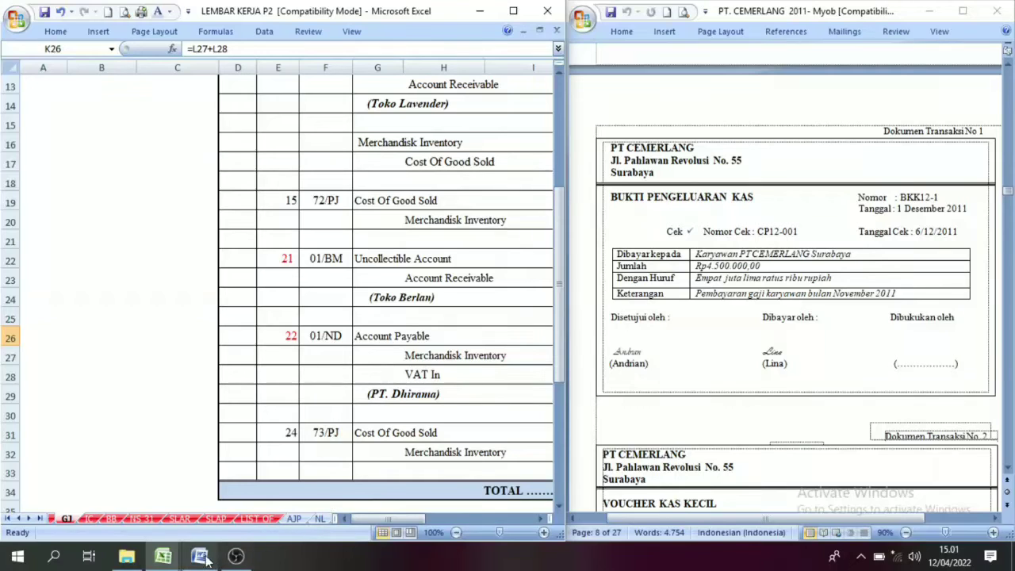
pyautogui.moveTo(166, 559)
pyautogui.click(87, 476)
pyautogui.click(305, 369)
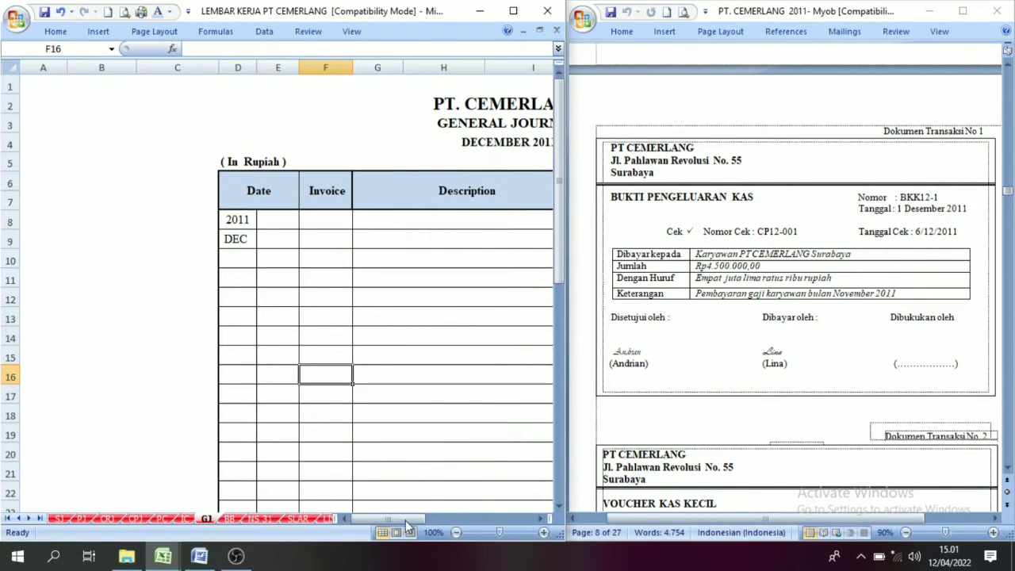
pyautogui.moveTo(396, 525); pyautogui.dragTo(415, 530)
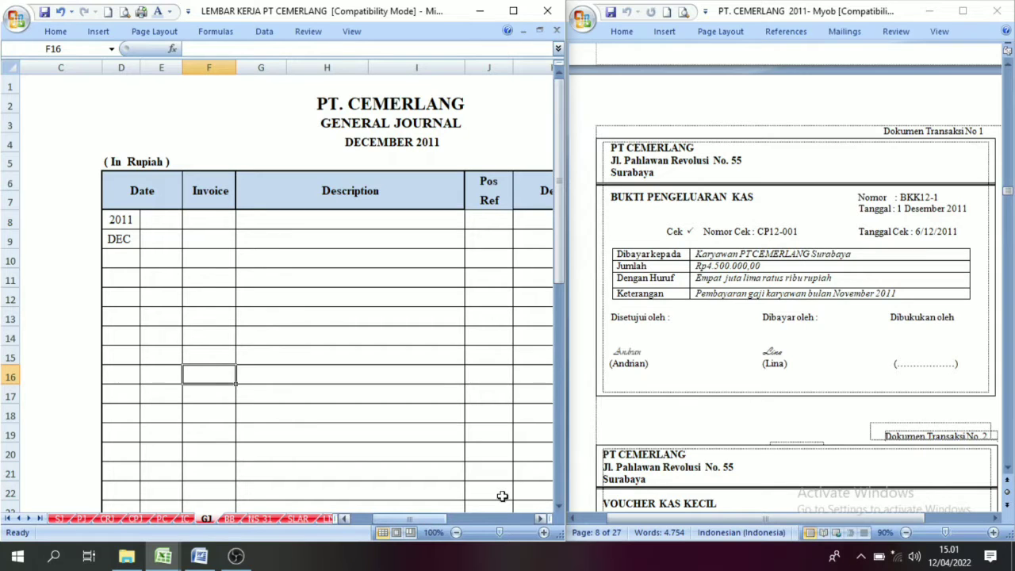
# Read through transaction documents 1 to 5 in the Word document to identify which journal each belongs to
pyautogui.click(729, 313)
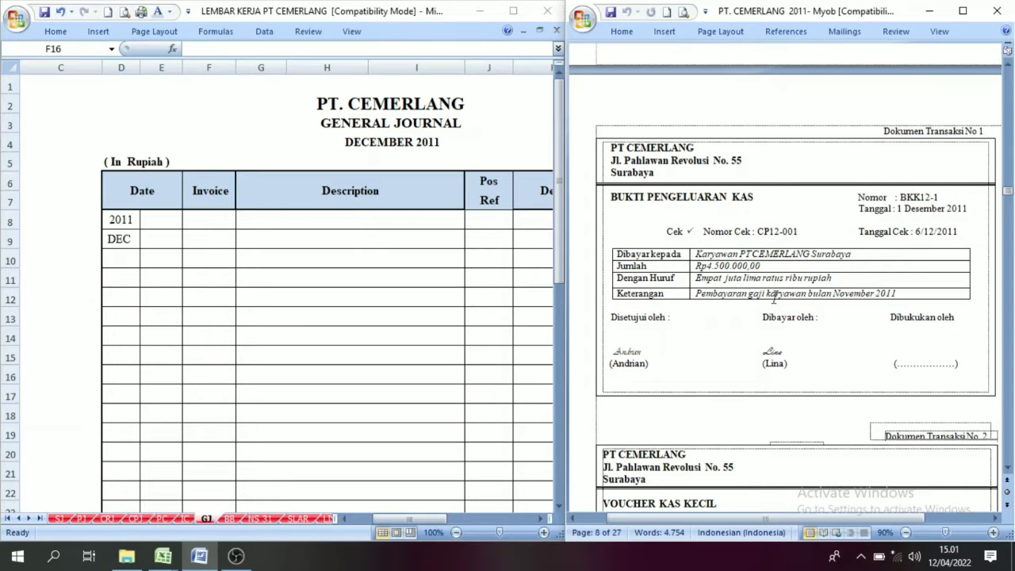
pyautogui.scroll(-5, 629, 312)
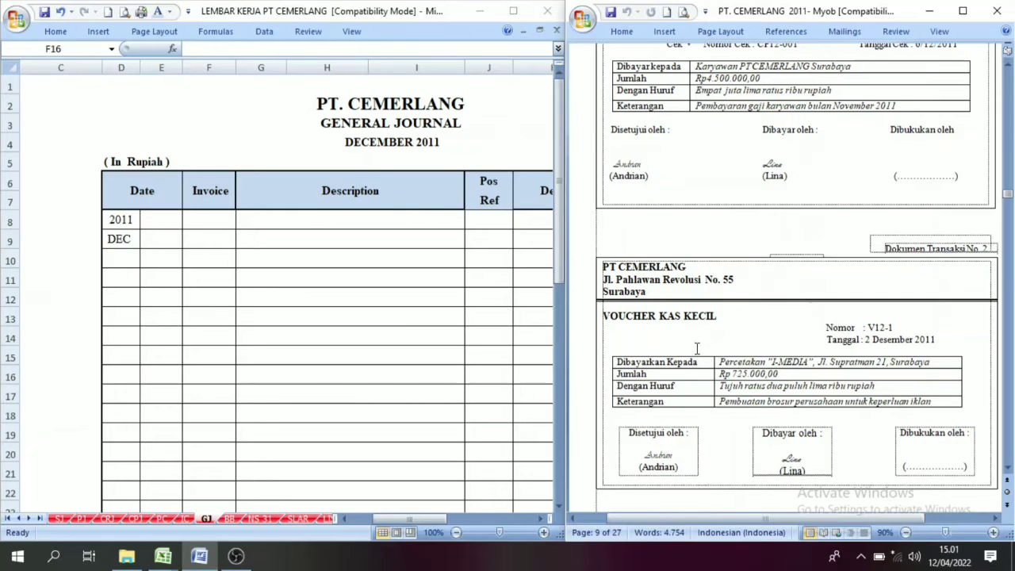
pyautogui.scroll(-12, 699, 355)
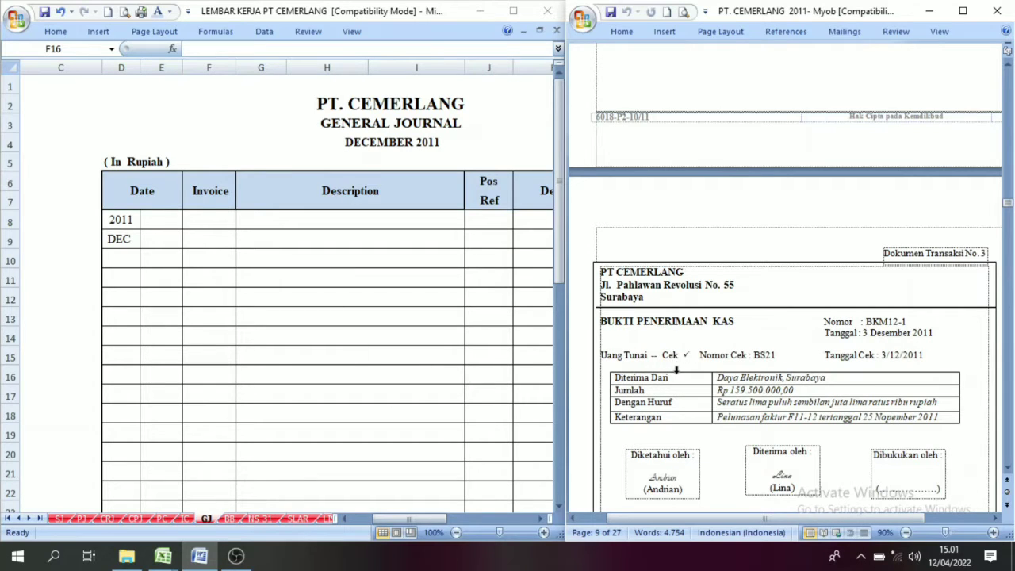
pyautogui.scroll(-9, 670, 372)
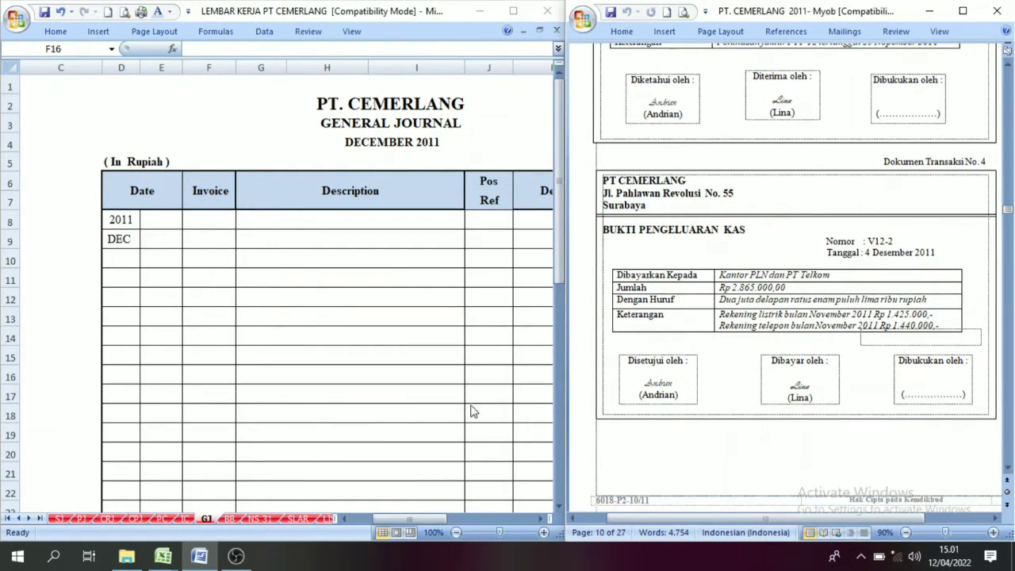
pyautogui.scroll(-4, 468, 409)
pyautogui.scroll(-3, 690, 401)
pyautogui.scroll(4, 479, 345)
pyautogui.scroll(-3, 707, 358)
pyautogui.scroll(-3, 708, 358)
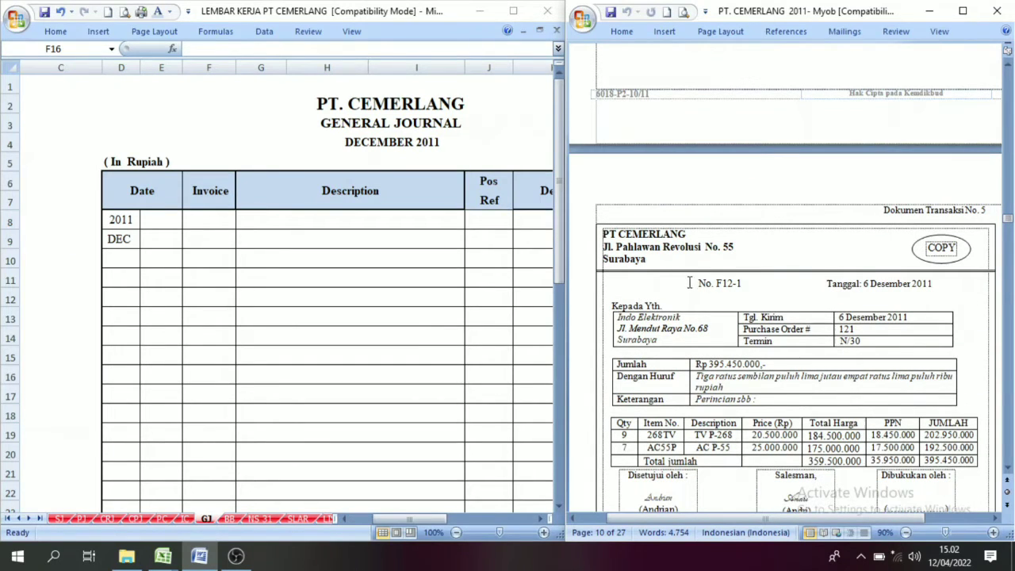
# Compare transaction document 5 in Word with the F12-1 entry on the Sales Journal sheet, including its debit and credit columns
pyautogui.click(756, 243)
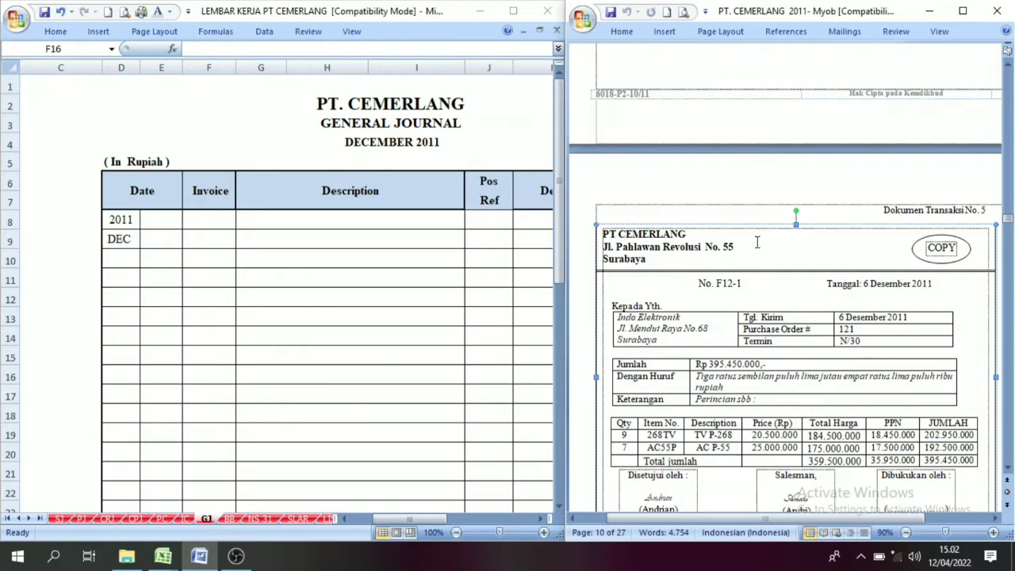
pyautogui.click(727, 213)
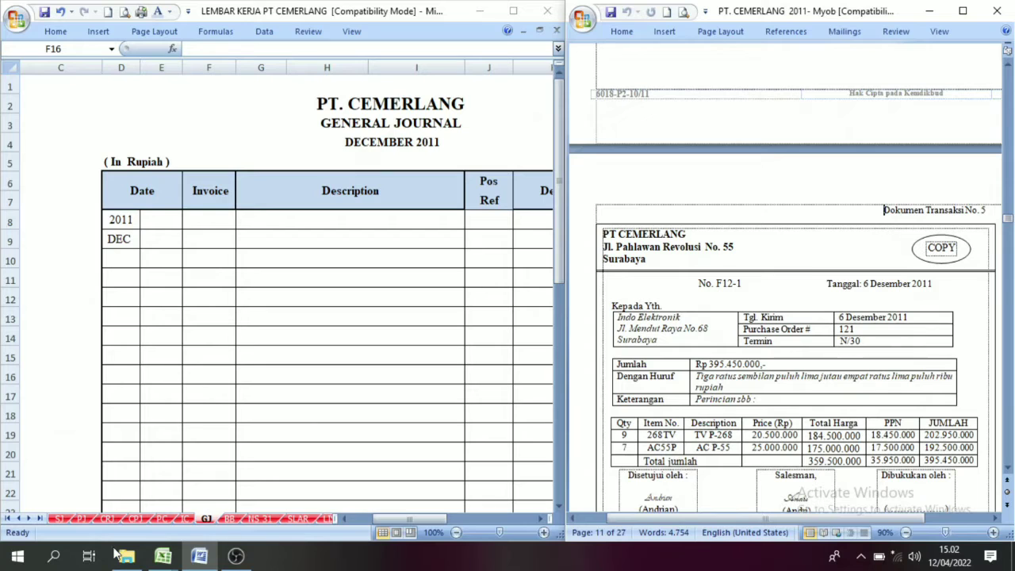
pyautogui.click(61, 520)
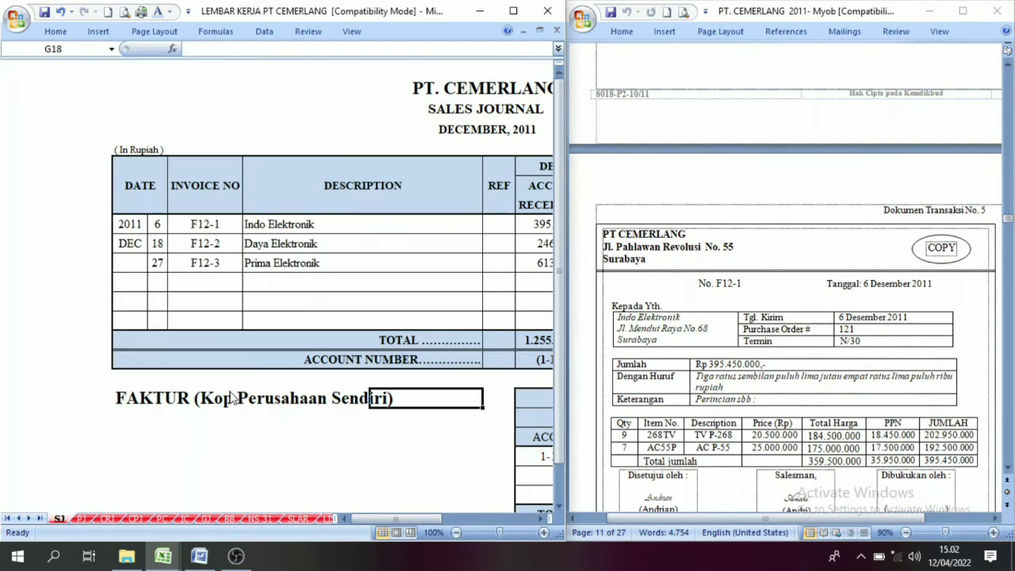
pyautogui.moveTo(377, 518); pyautogui.dragTo(444, 518)
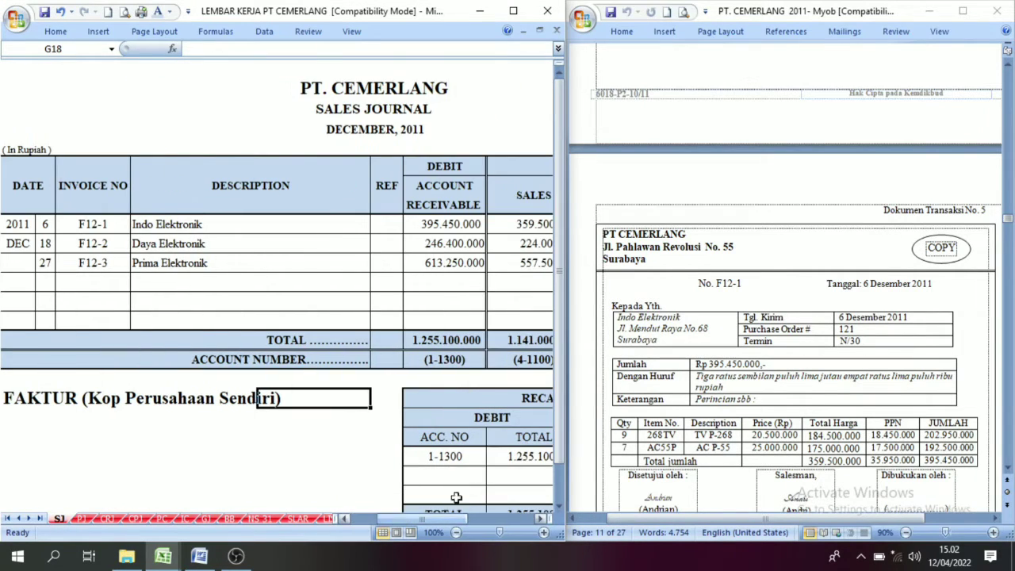
pyautogui.click(45, 224)
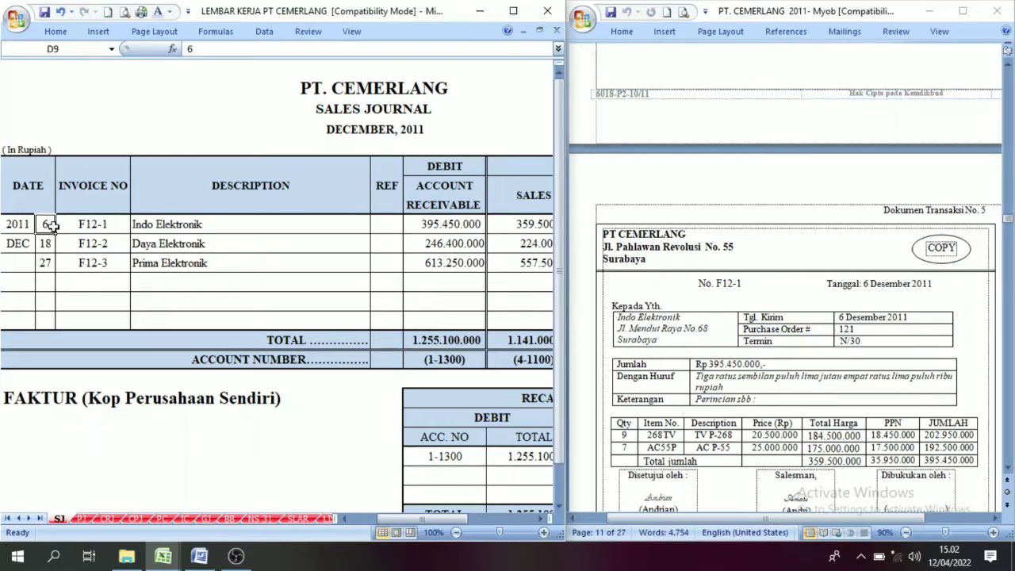
pyautogui.moveTo(420, 519); pyautogui.dragTo(474, 518)
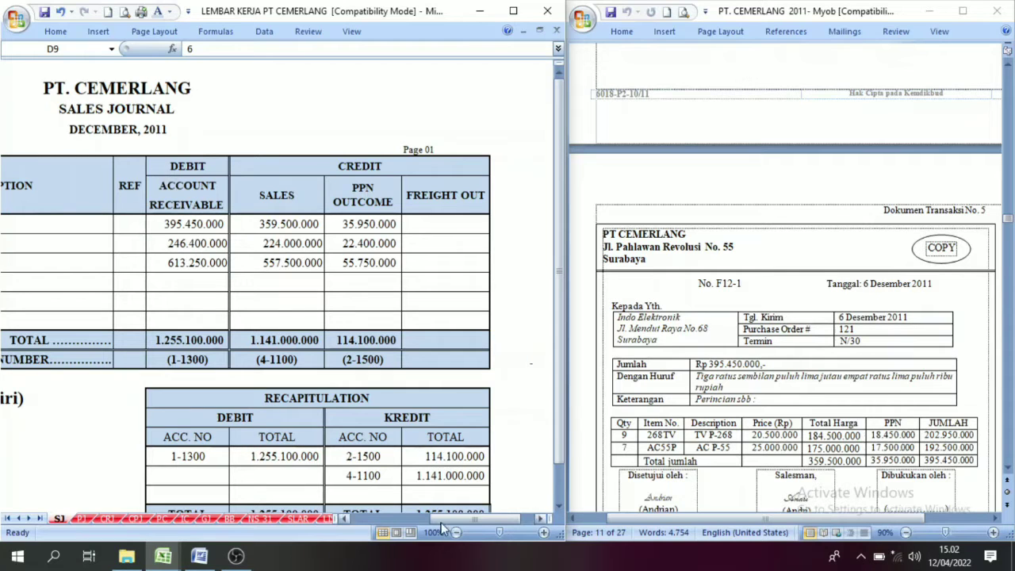
pyautogui.moveTo(470, 520); pyautogui.dragTo(396, 509)
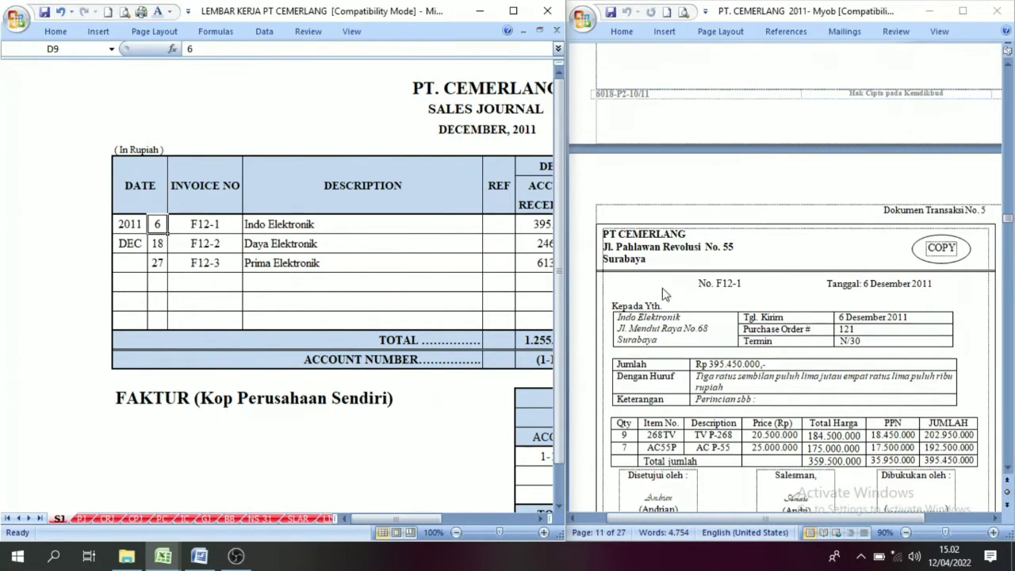
# Examine the company letterhead on invoice F12-1, and review the Accounts Receivable, Sales and PPN Outcome columns of the Sales Journal
pyautogui.click(802, 273)
pyautogui.moveTo(650, 235); pyautogui.dragTo(783, 250)
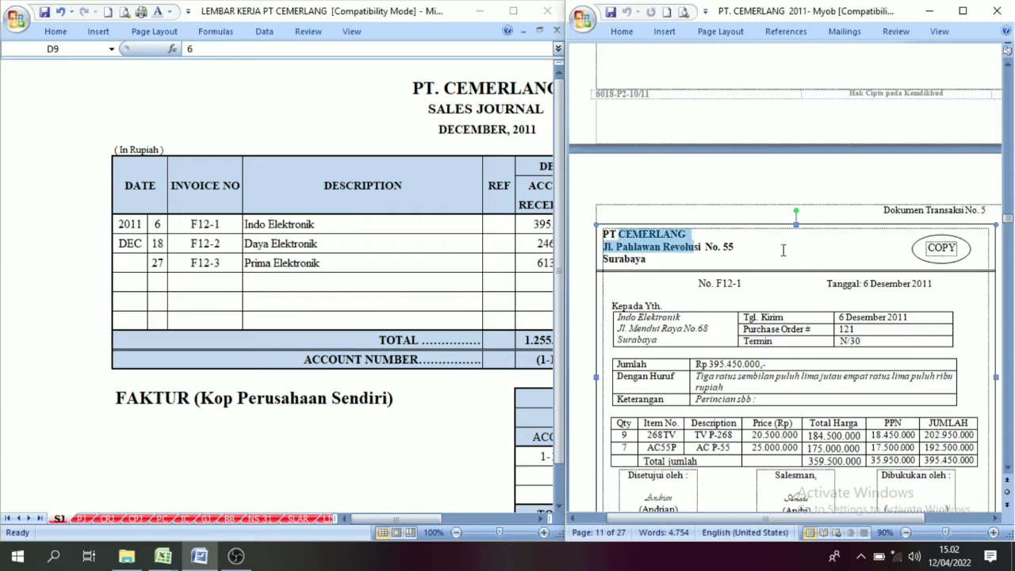
pyautogui.click(718, 254)
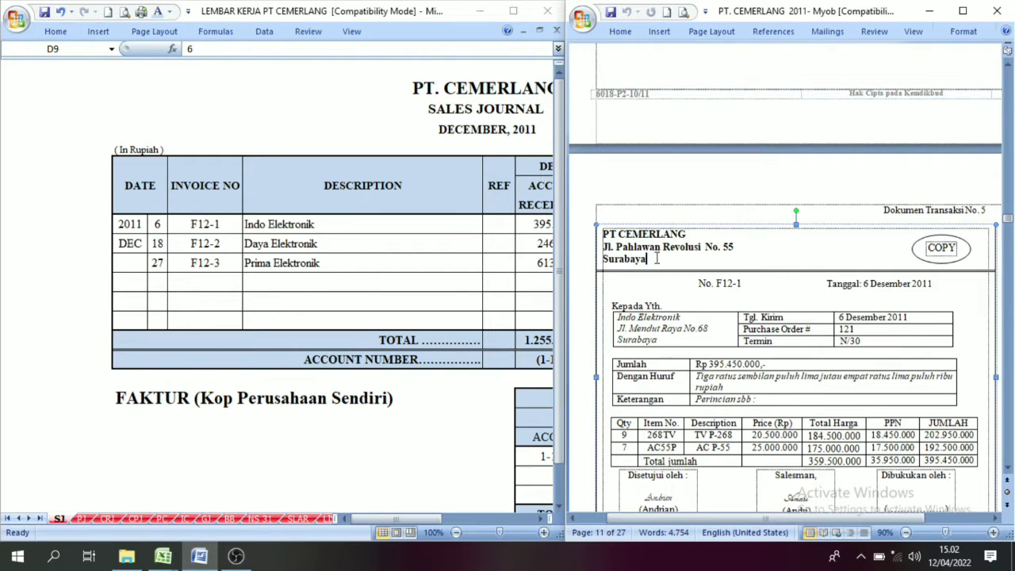
pyautogui.click(374, 260)
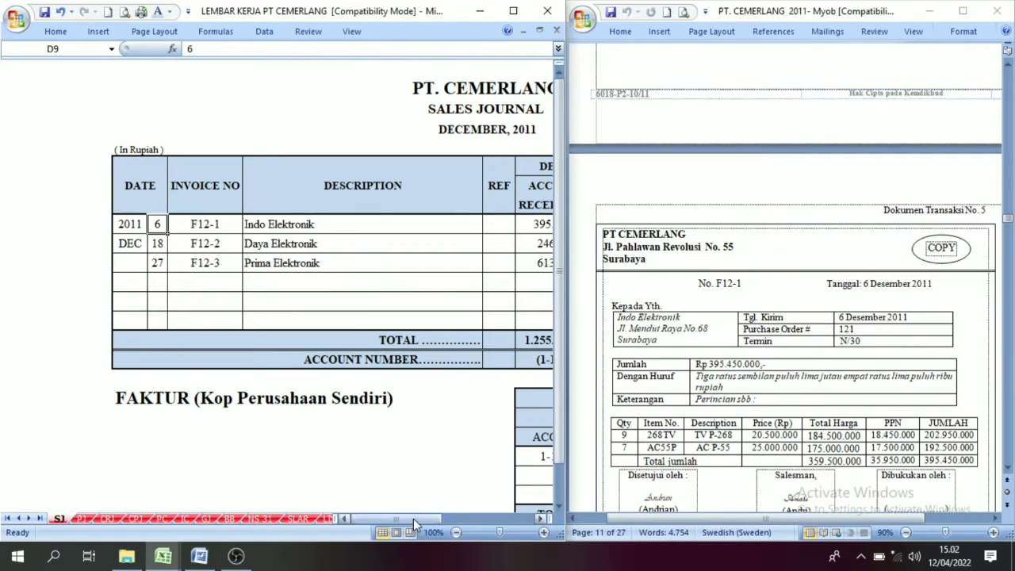
pyautogui.moveTo(413, 518); pyautogui.dragTo(464, 521)
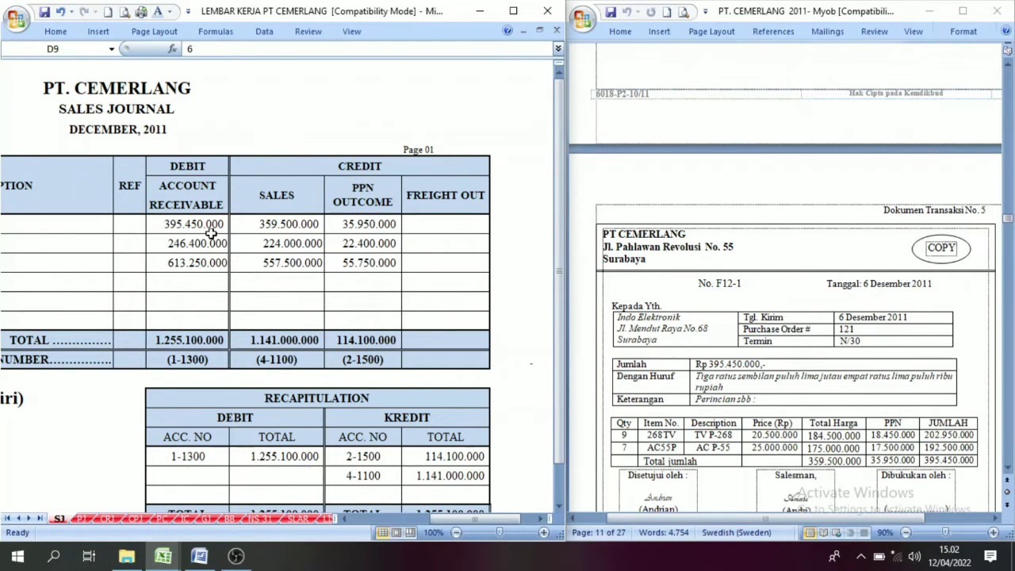
pyautogui.moveTo(473, 517); pyautogui.dragTo(444, 518)
pyautogui.click(164, 197)
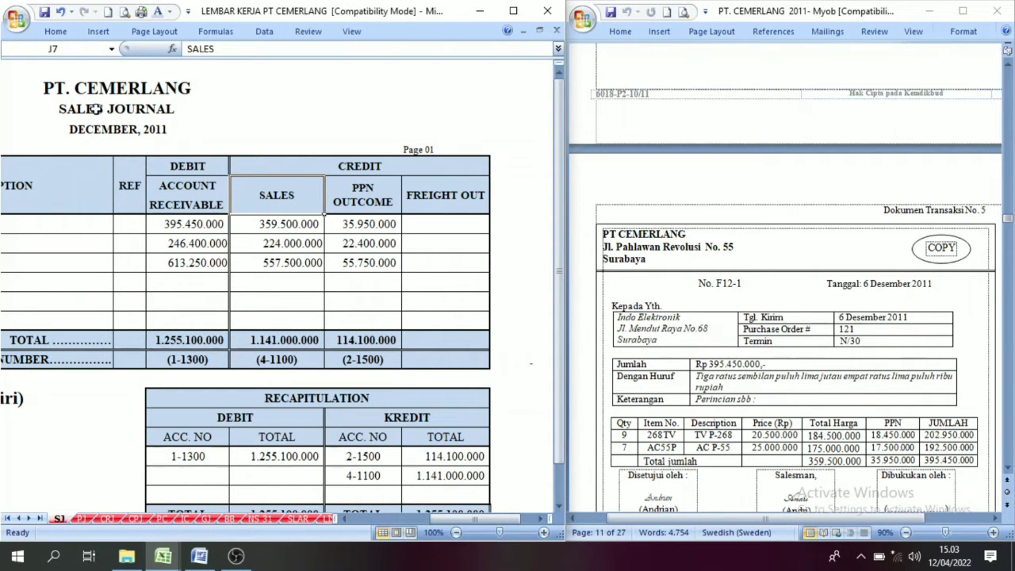
pyautogui.click(277, 165)
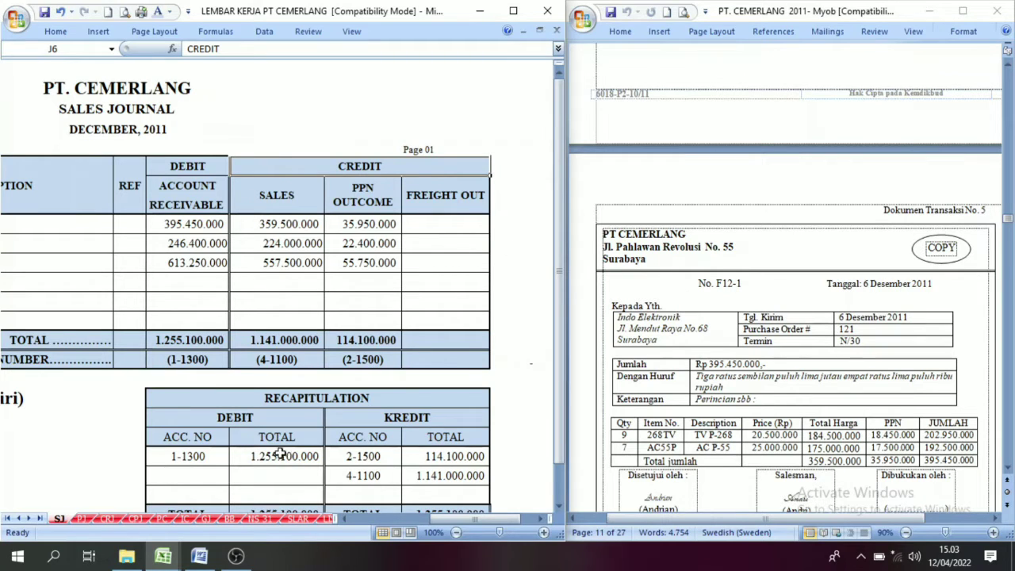
# Return to the General Journal sheet and set the font color of the date and invoice cells E8:F8 to black
pyautogui.click(208, 519)
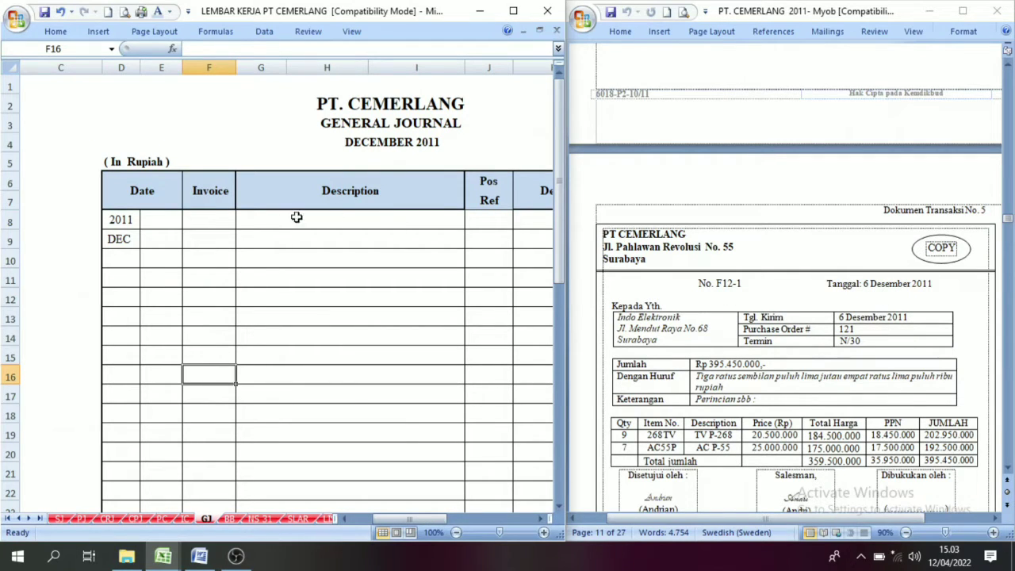
pyautogui.moveTo(166, 217); pyautogui.dragTo(210, 219)
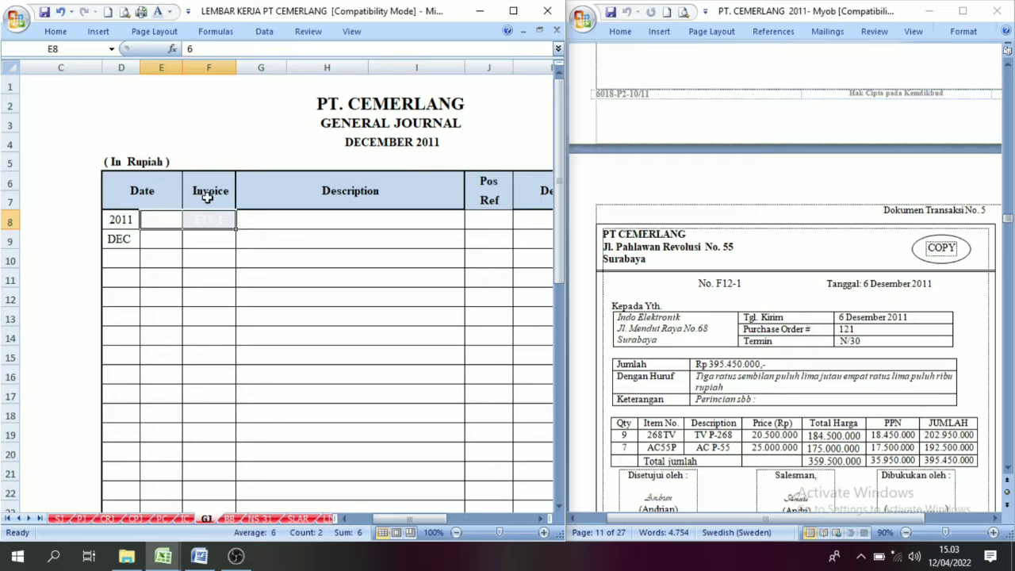
pyautogui.click(172, 18)
pyautogui.click(198, 27)
pyautogui.click(262, 226)
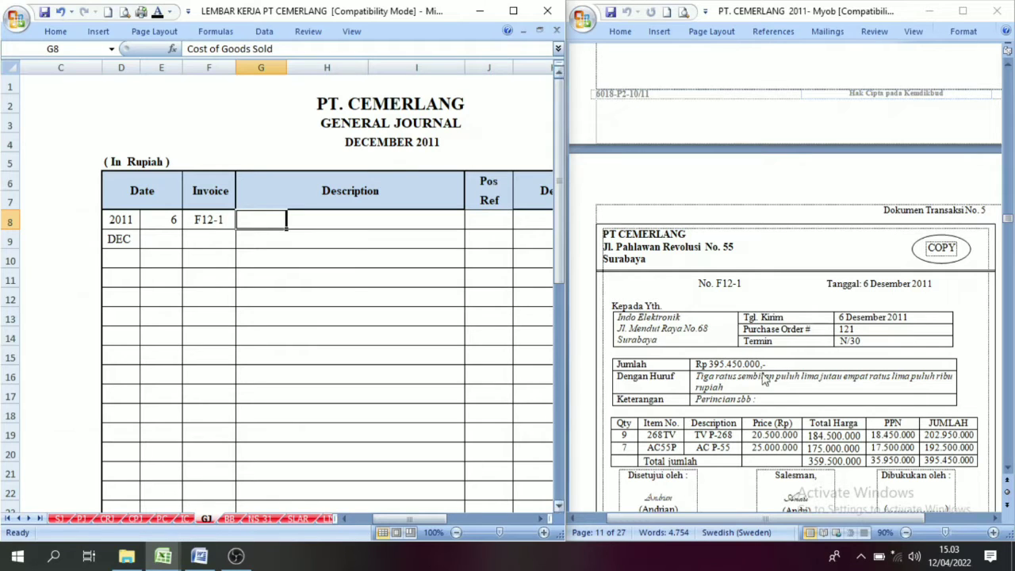
# Set the font color of the Cost of Goods Sold and Merchandise Inventory descriptions in G8:H9 to black
pyautogui.click(199, 556)
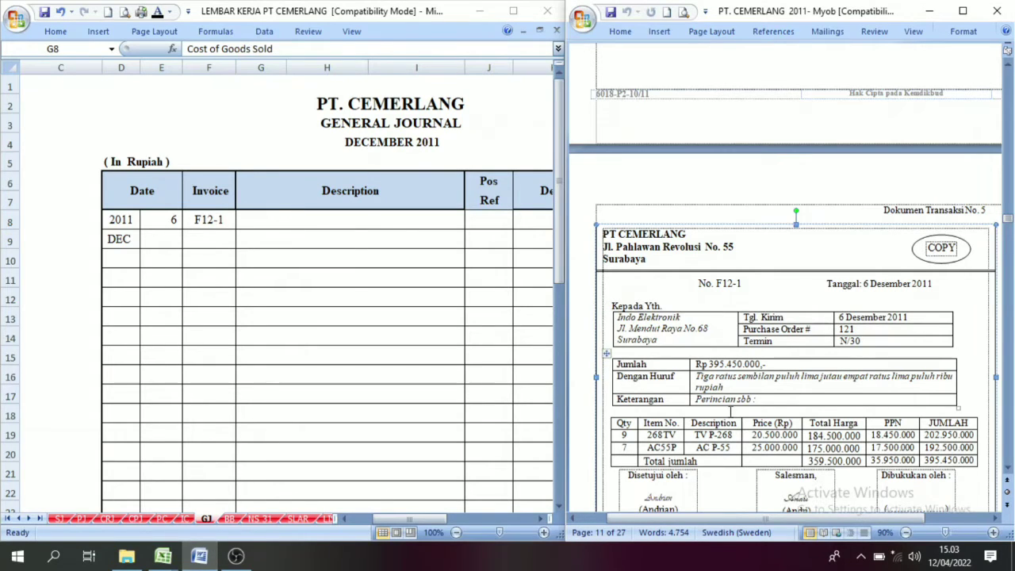
pyautogui.click(261, 222)
pyautogui.moveTo(261, 221); pyautogui.dragTo(323, 238)
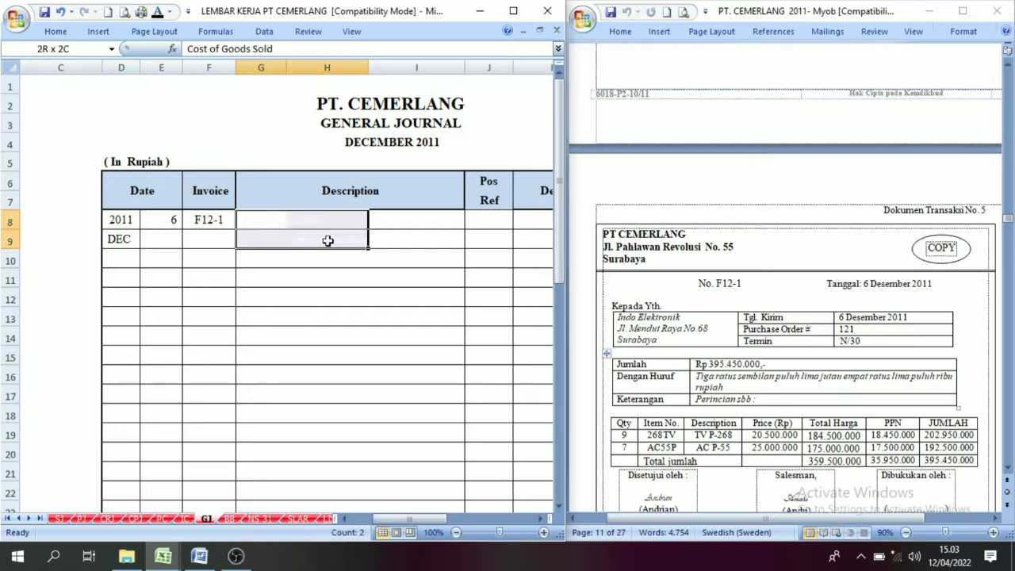
pyautogui.click(157, 12)
pyautogui.click(320, 300)
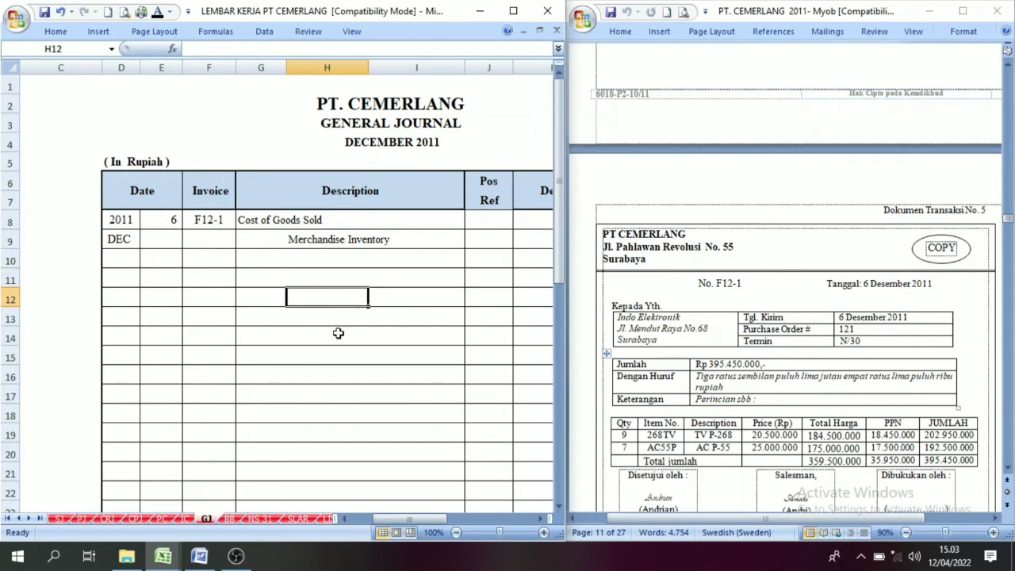
# Examine the General Journal's debit and credit columns and the Inventory Card sheet, ending back on the General Journal
pyautogui.moveTo(429, 515); pyautogui.dragTo(459, 512)
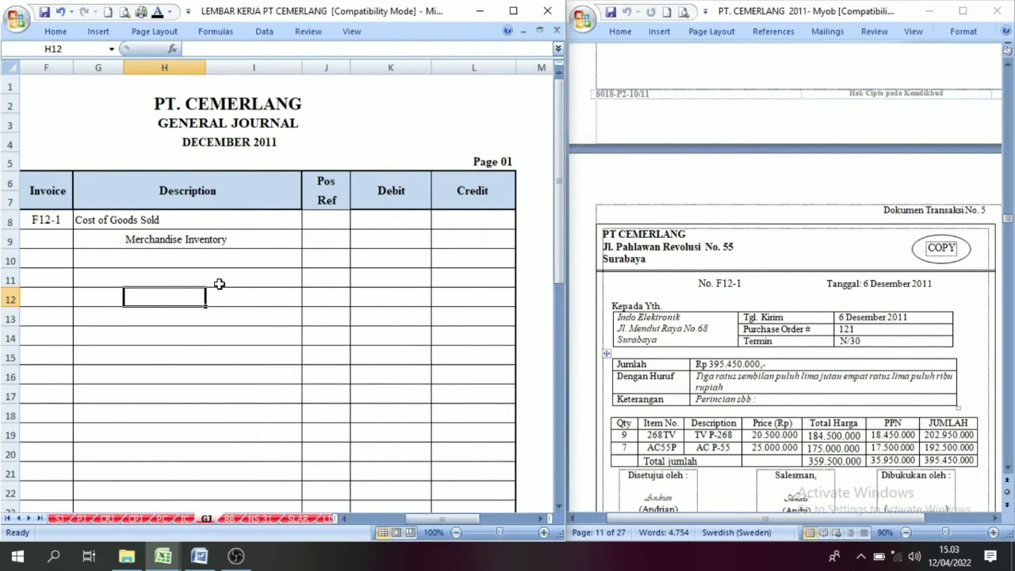
pyautogui.click(185, 518)
pyautogui.click(250, 265)
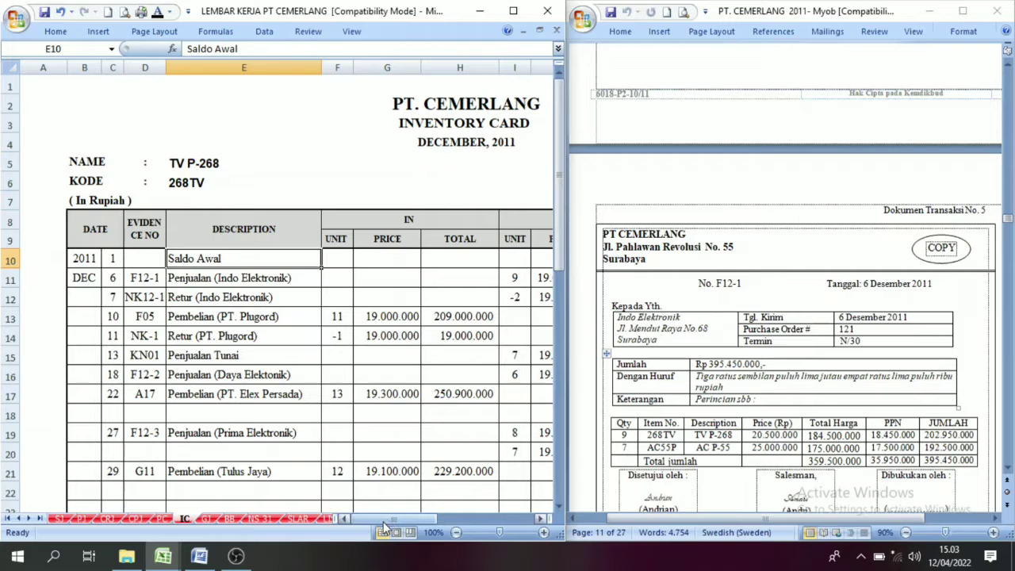
pyautogui.click(206, 518)
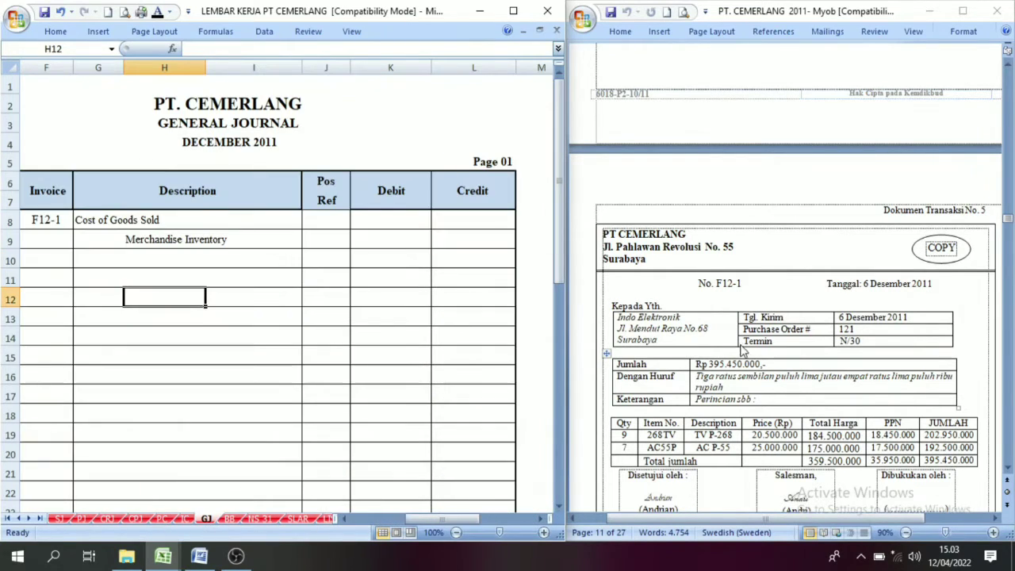
# Read the 30 November 2011 merchandise inventory list in the Word document and return to transaction document 5
pyautogui.click(784, 239)
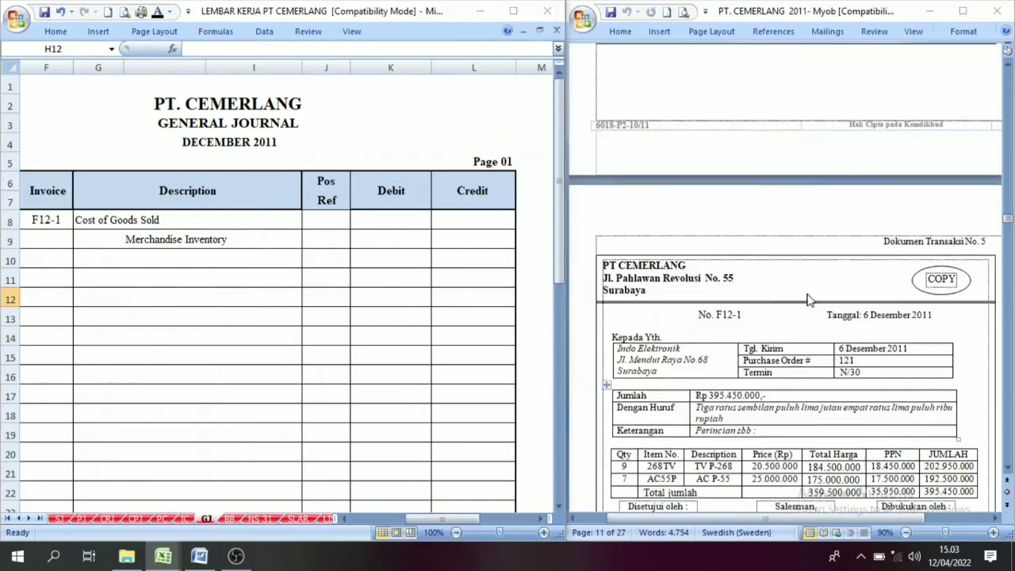
pyautogui.scroll(20, 793, 293)
pyautogui.scroll(20, 779, 294)
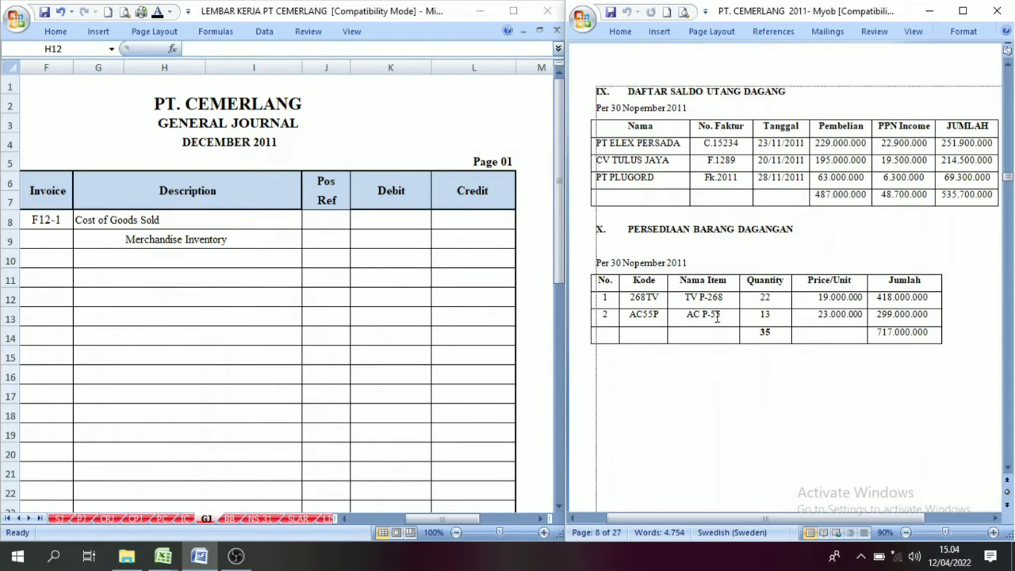
pyautogui.scroll(-15, 833, 319)
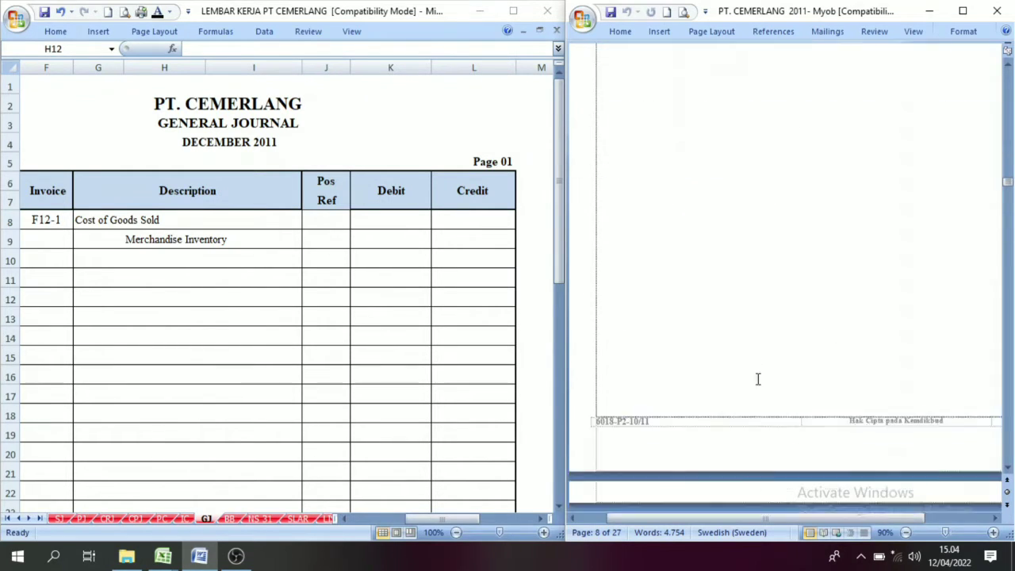
pyautogui.scroll(-20, 754, 422)
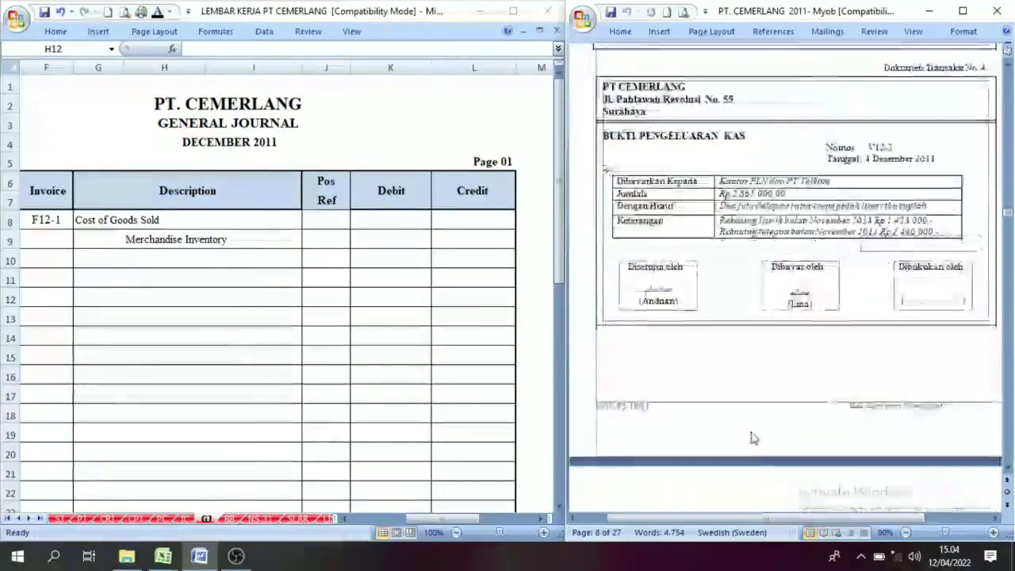
pyautogui.scroll(5, 749, 441)
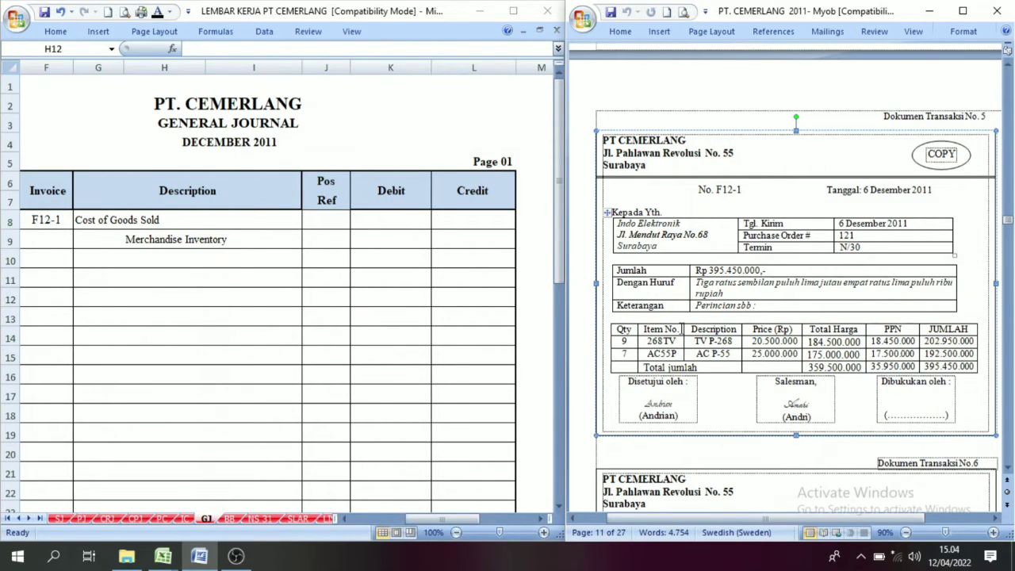
# Check the F12-1 sale on the TV P-268 inventory card against the items in transaction document 5
pyautogui.click(188, 519)
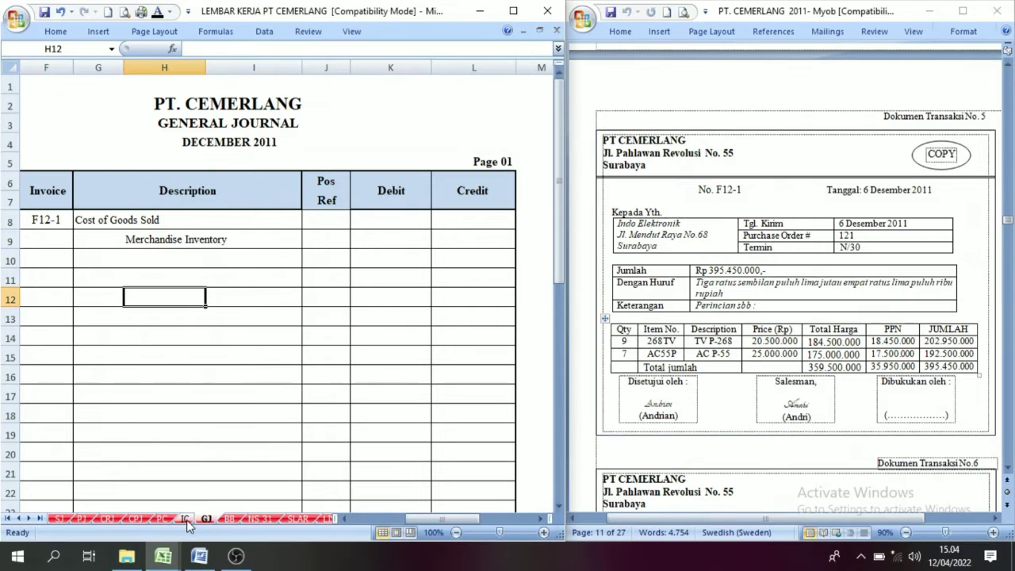
pyautogui.click(186, 519)
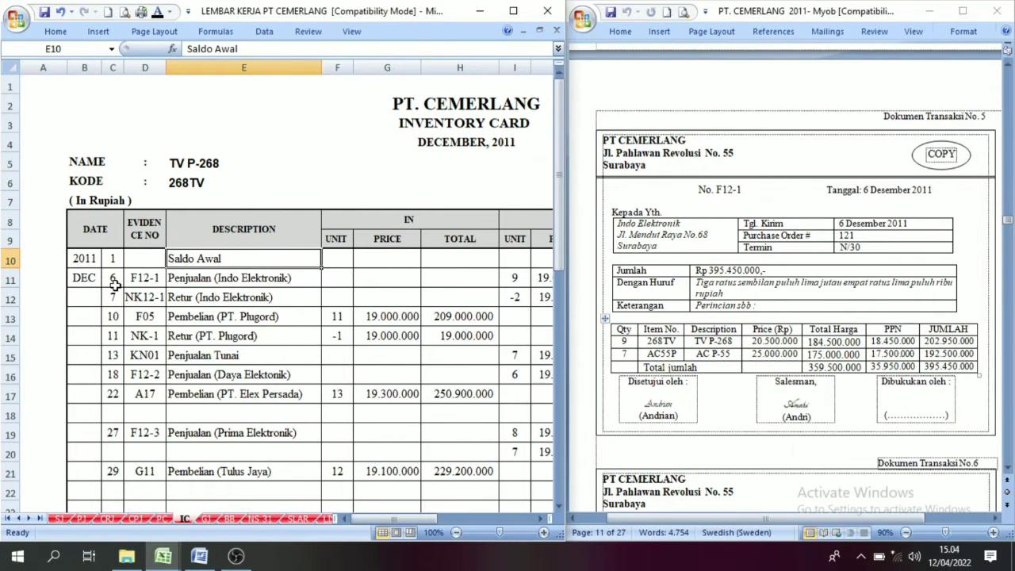
pyautogui.click(167, 280)
pyautogui.moveTo(411, 511); pyautogui.dragTo(440, 510)
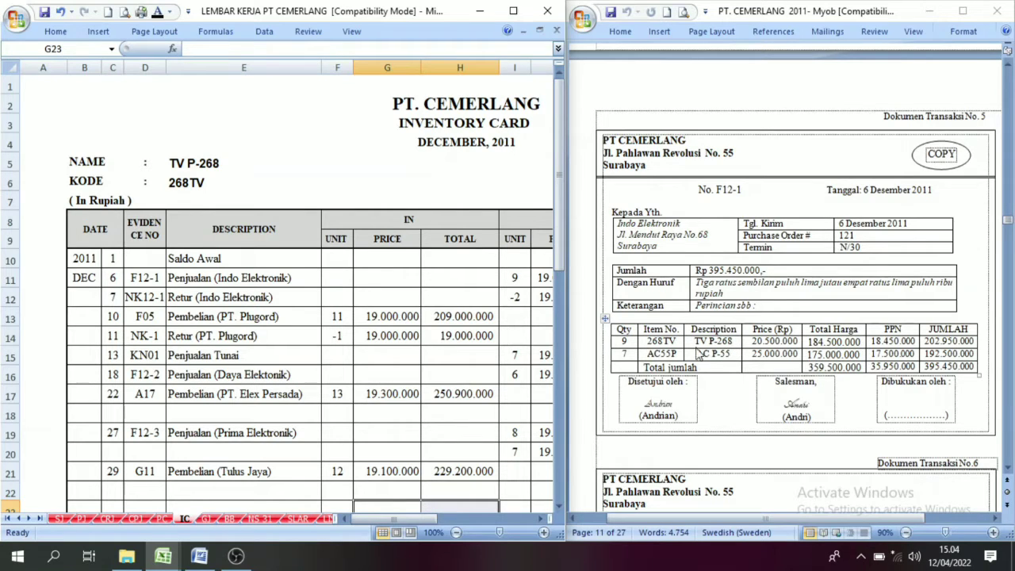
pyautogui.click(186, 162)
pyautogui.click(94, 296)
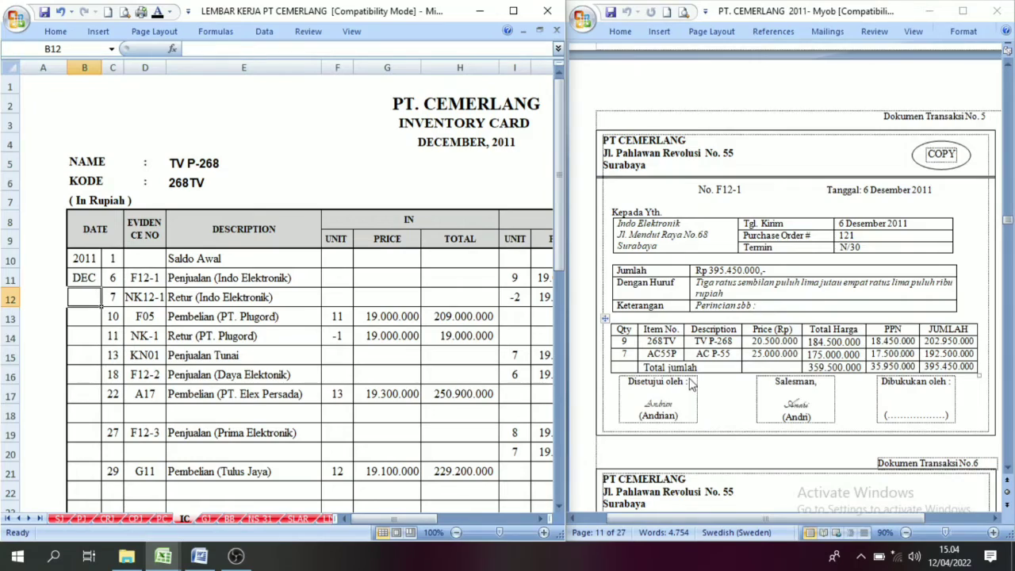
# Check the 6 December F12-1 sale on the AC P-55 inventory card and return to the TV P-268 card
pyautogui.scroll(-2, 702, 381)
pyautogui.scroll(2, 695, 381)
pyautogui.scroll(-3, 244, 460)
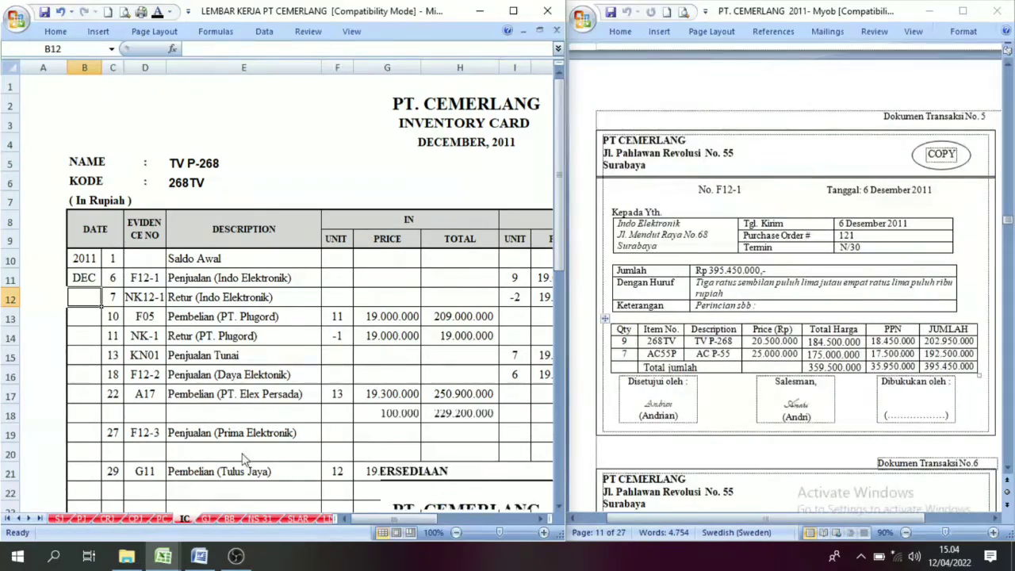
pyautogui.scroll(-7, 244, 460)
pyautogui.click(144, 221)
pyautogui.click(116, 336)
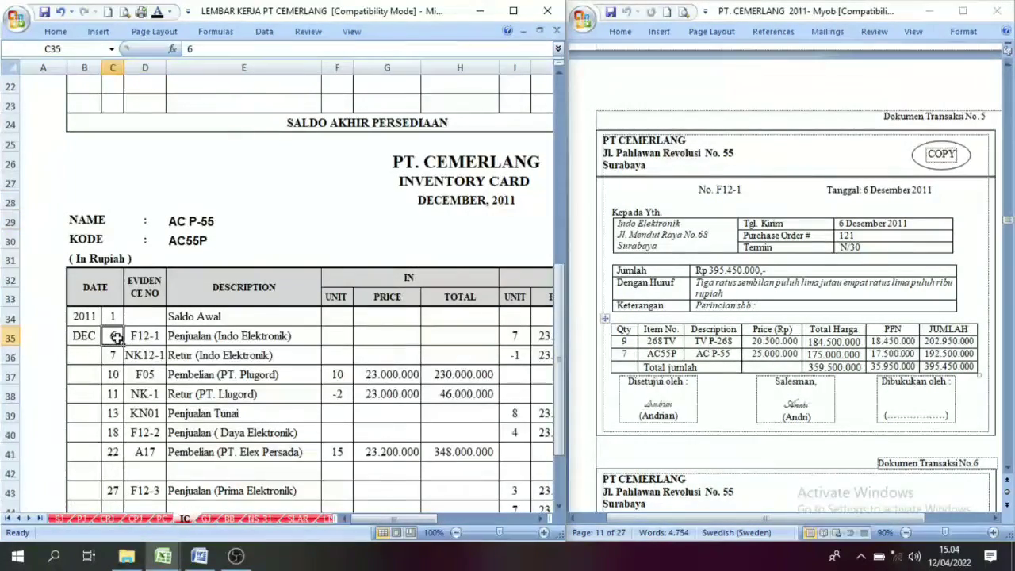
pyautogui.scroll(5, 407, 519)
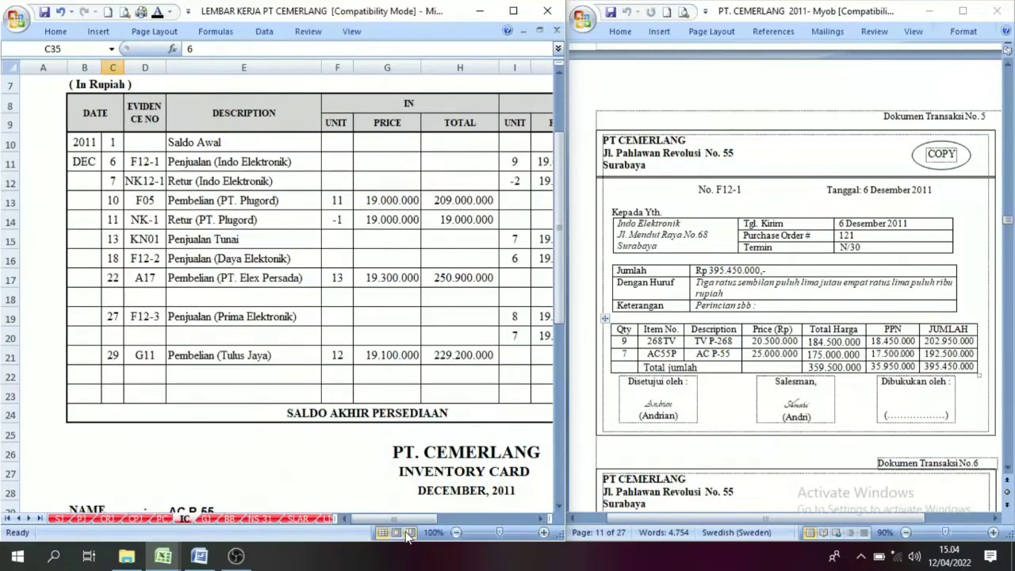
# Set the font color of the F12-1 sale's OUT unit, price and total (I11:K11) on the TV P-268 card to red
pyautogui.moveTo(406, 515); pyautogui.dragTo(423, 519)
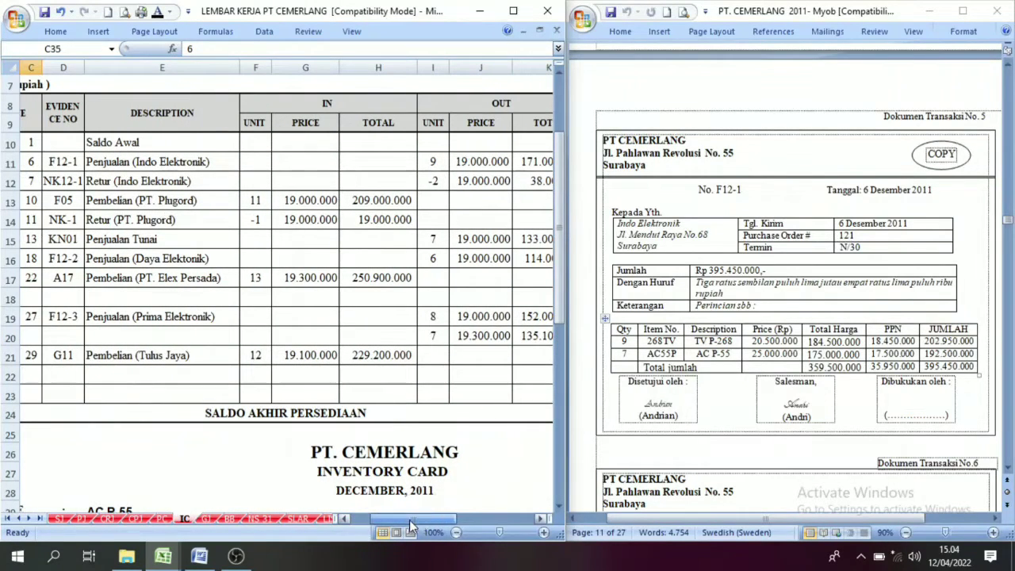
pyautogui.click(435, 164)
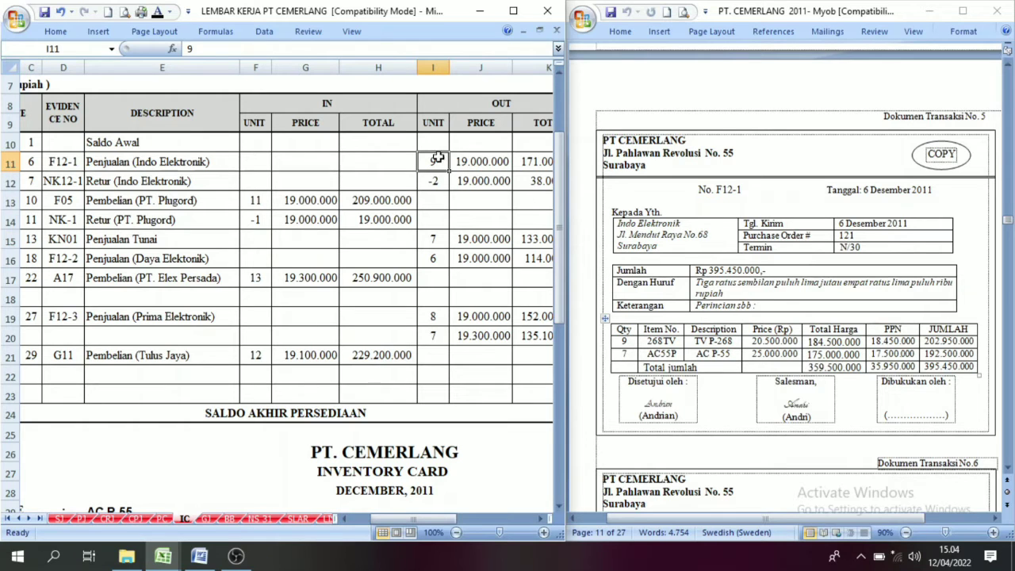
pyautogui.click(533, 162)
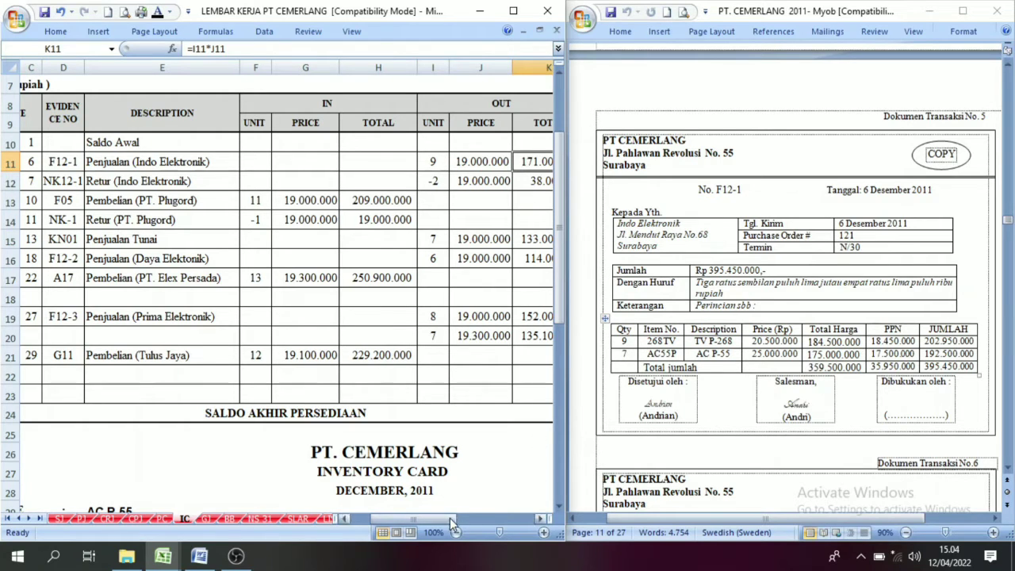
pyautogui.moveTo(451, 520); pyautogui.dragTo(473, 520)
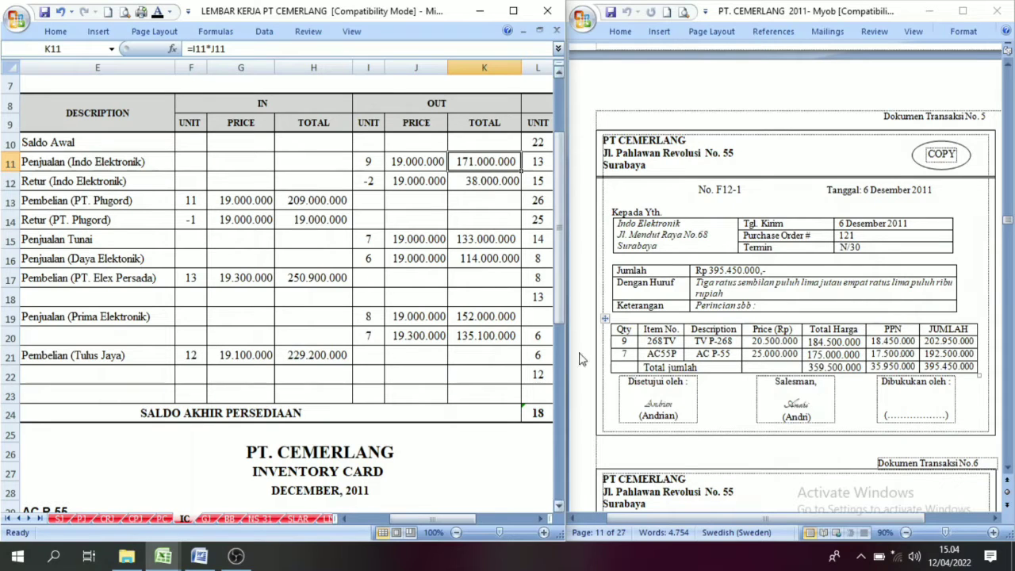
pyautogui.moveTo(369, 161); pyautogui.dragTo(482, 161)
pyautogui.click(169, 11)
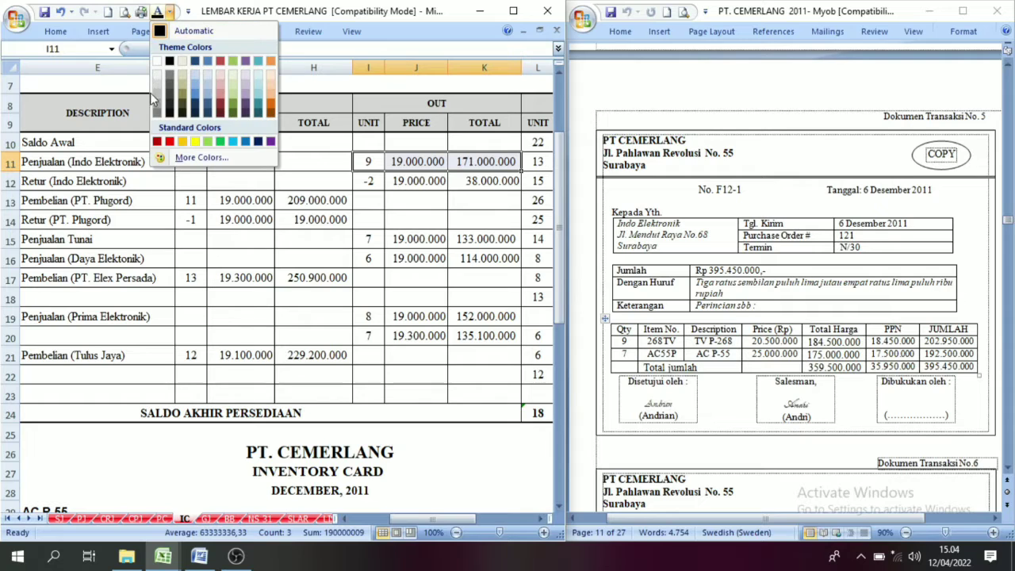
pyautogui.click(168, 143)
pyautogui.click(460, 158)
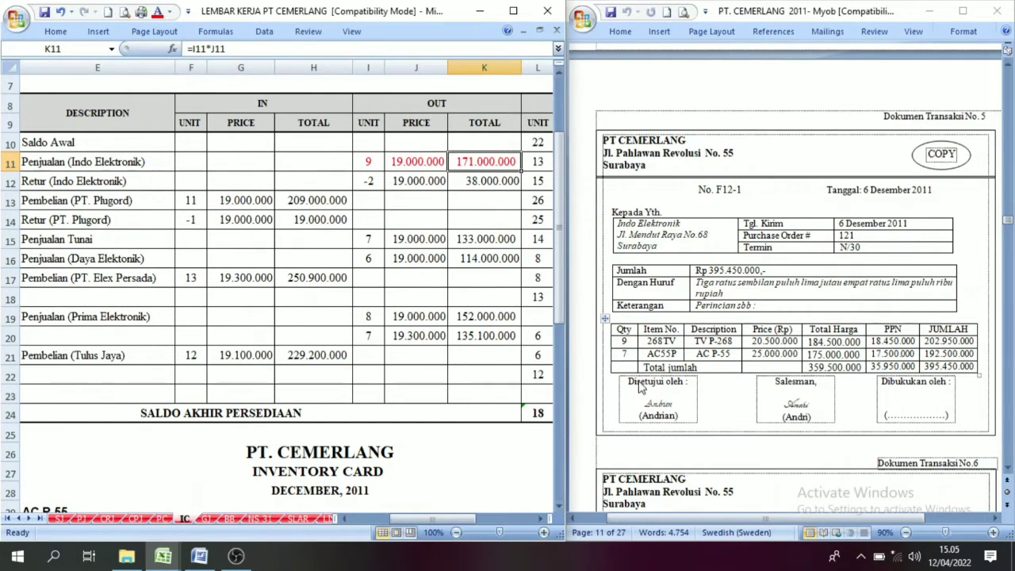
# Set the font color of the F12-1 sale's OUT unit, price and total (I35:K35) on the AC P-55 card to red
pyautogui.scroll(-4, 634, 357)
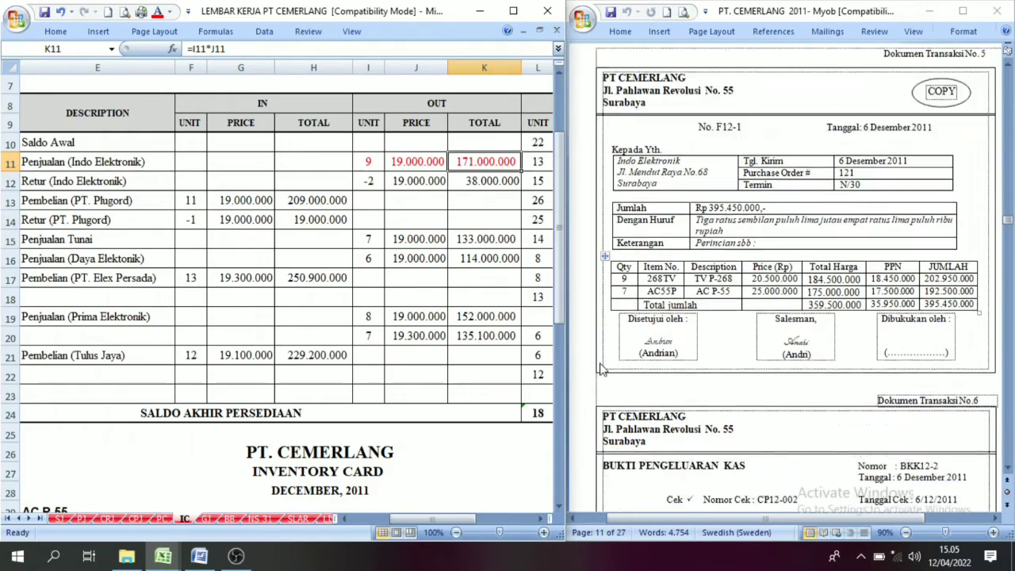
pyautogui.scroll(1, 519, 349)
pyautogui.scroll(1, 519, 349)
pyautogui.scroll(-8, 464, 336)
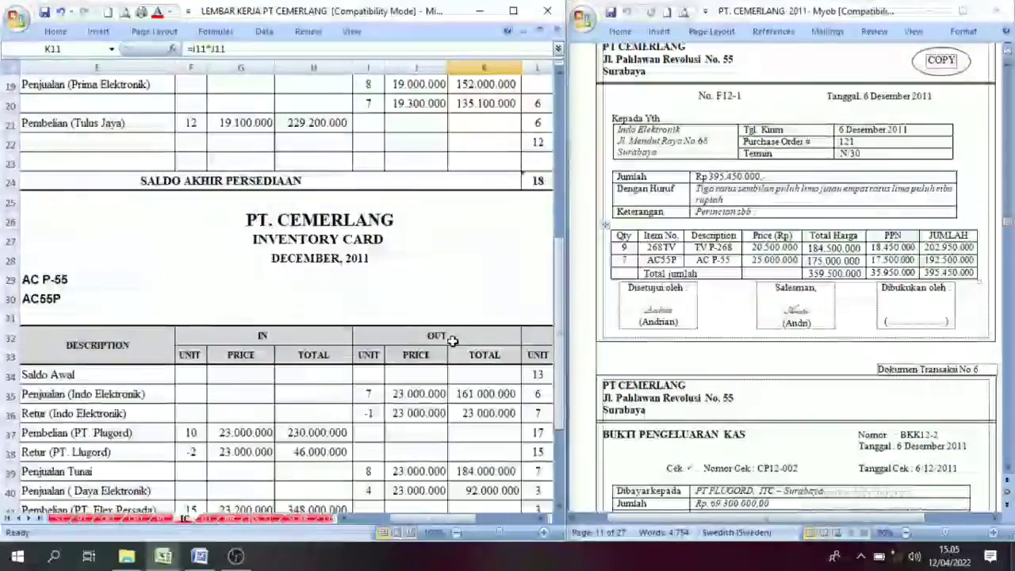
pyautogui.moveTo(441, 519); pyautogui.dragTo(368, 519)
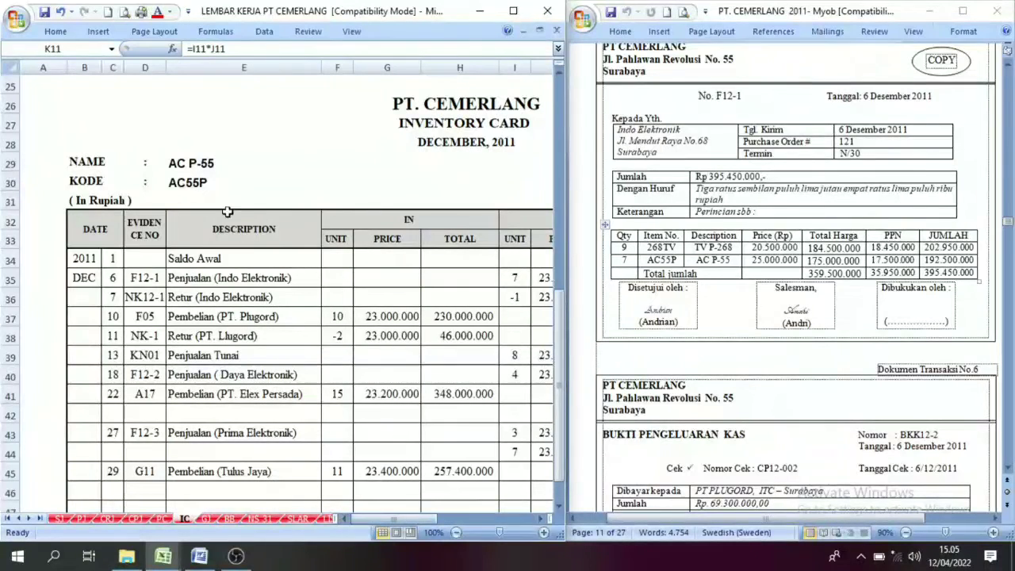
pyautogui.click(114, 279)
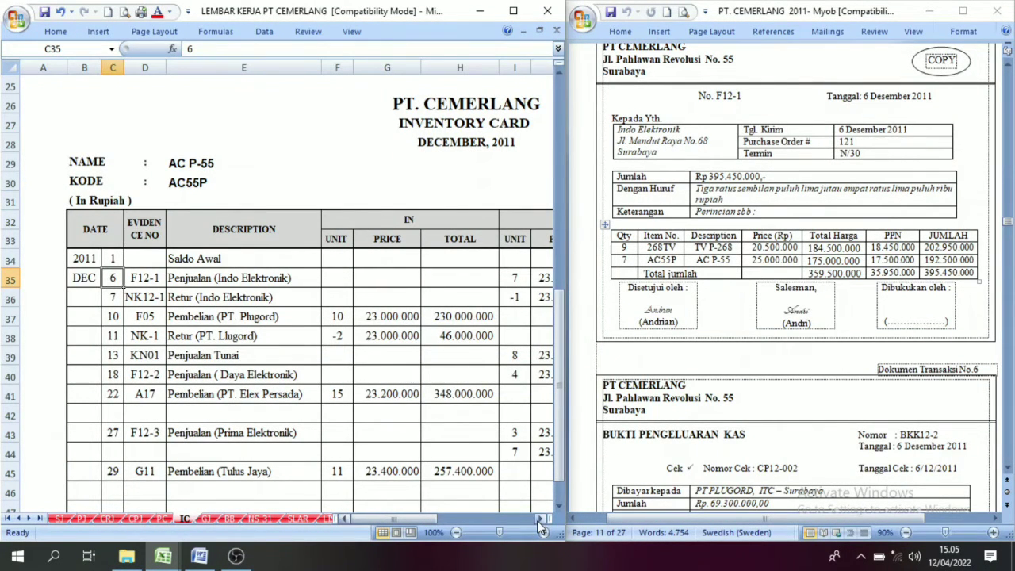
pyautogui.moveTo(537, 521); pyautogui.dragTo(537, 520)
pyautogui.moveTo(370, 277); pyautogui.dragTo(464, 276)
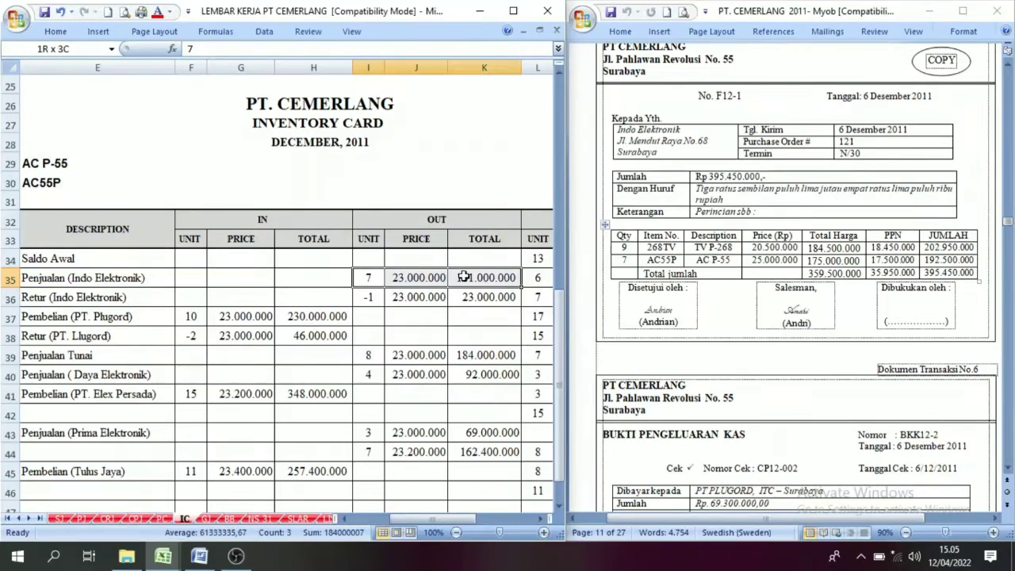
pyautogui.click(158, 11)
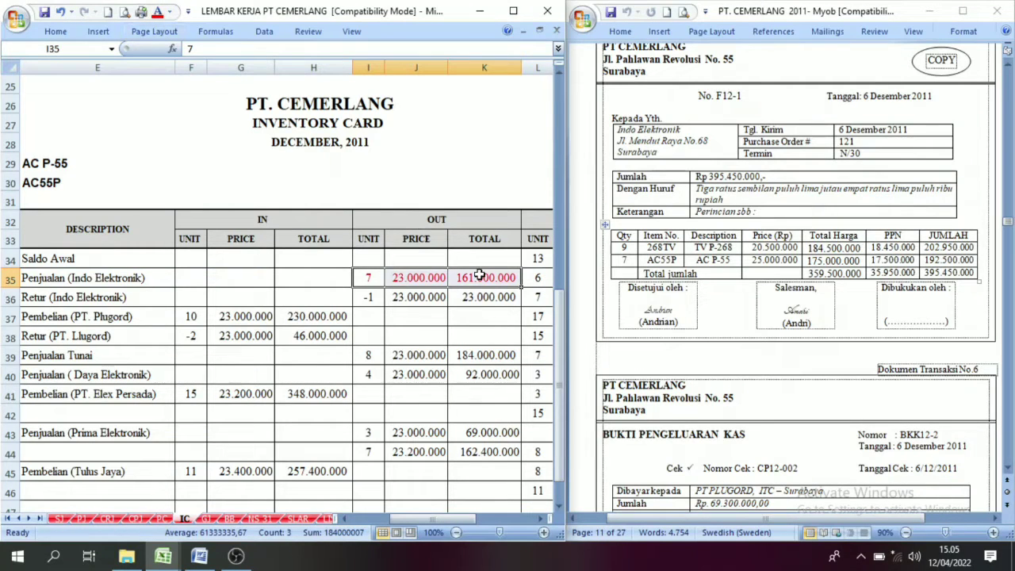
pyautogui.click(480, 274)
# Compare the red F12-1 OUT totals on the TV P-268 and AC P-55 cards and return to the General Journal
pyautogui.moveTo(540, 518); pyautogui.dragTo(540, 518)
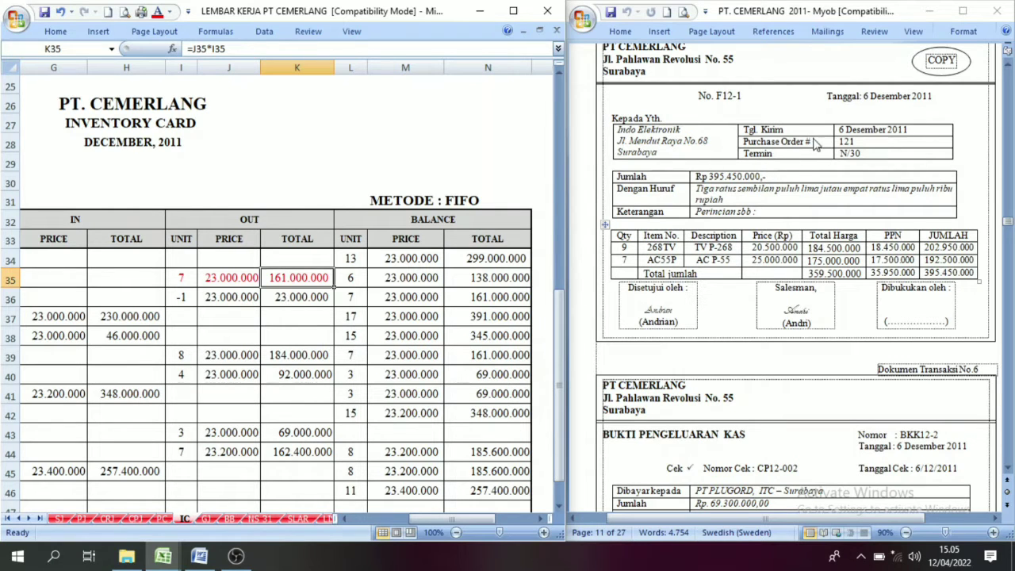
pyautogui.scroll(7, 275, 295)
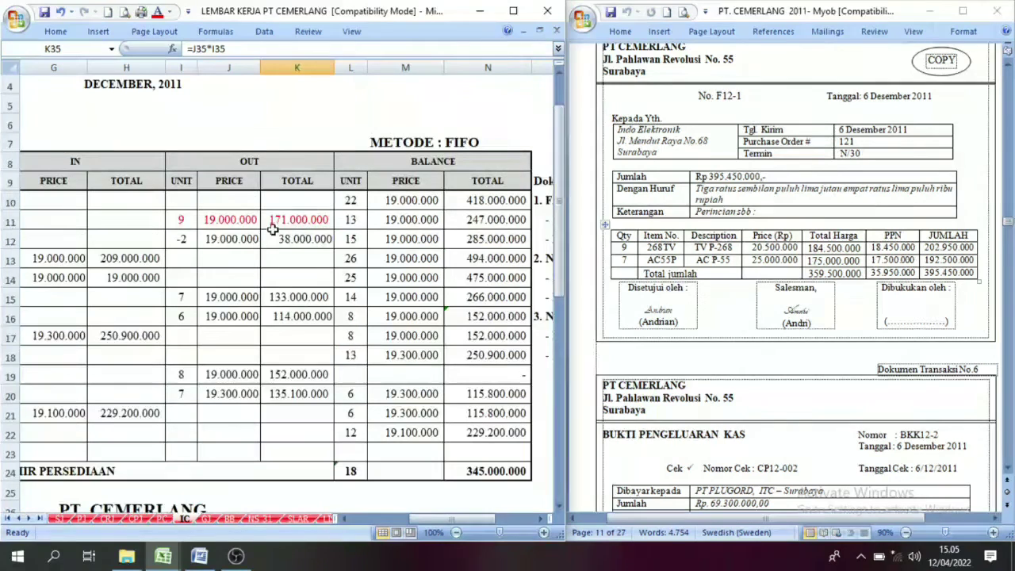
pyautogui.click(274, 222)
pyautogui.scroll(-5, 286, 357)
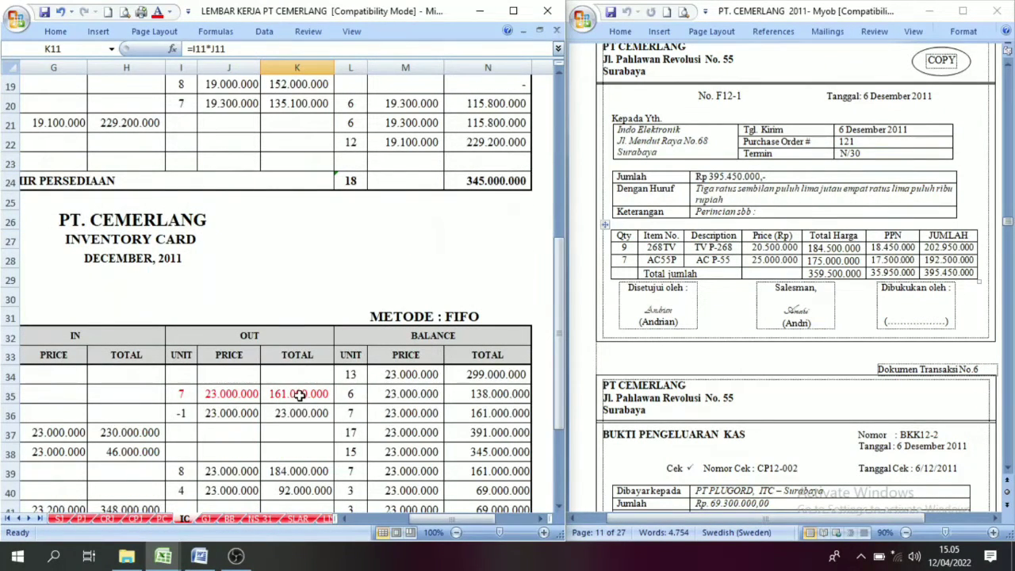
pyautogui.click(206, 519)
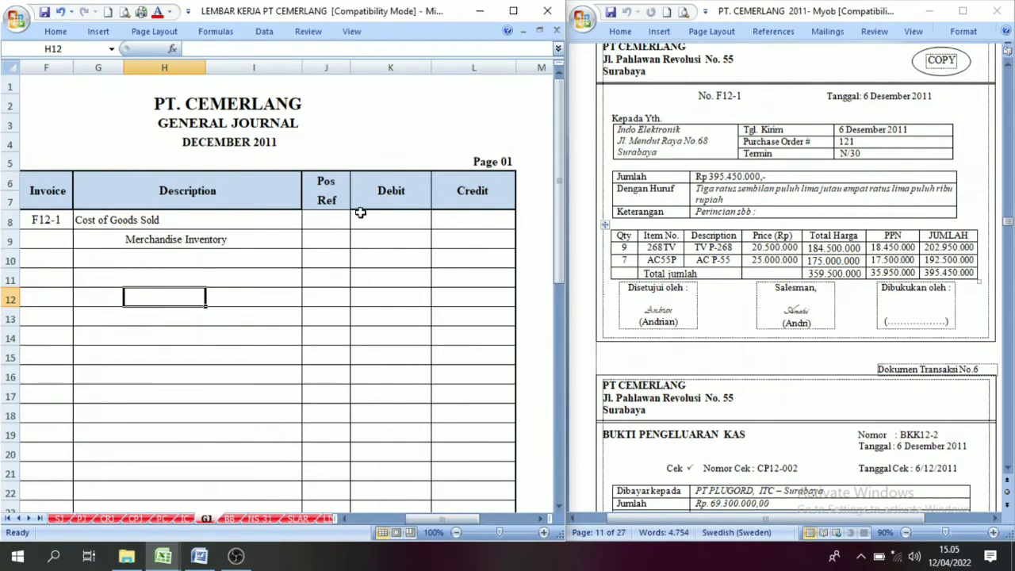
# Set the font color of the debit and credit amounts in K8:L9 to red and inspect their formulas
pyautogui.moveTo(365, 219); pyautogui.dragTo(468, 237)
pyautogui.click(158, 12)
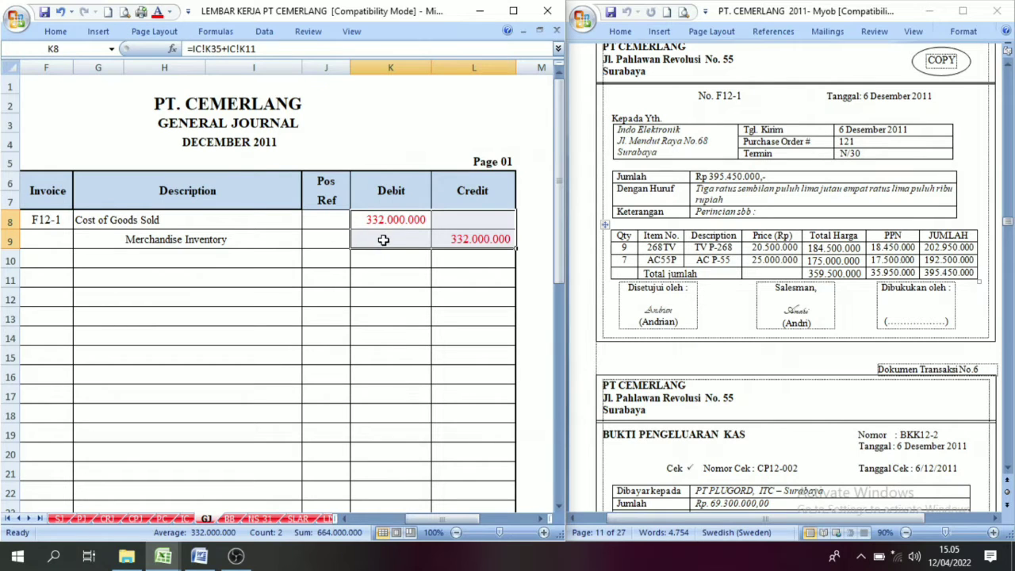
pyautogui.click(409, 255)
pyautogui.click(378, 222)
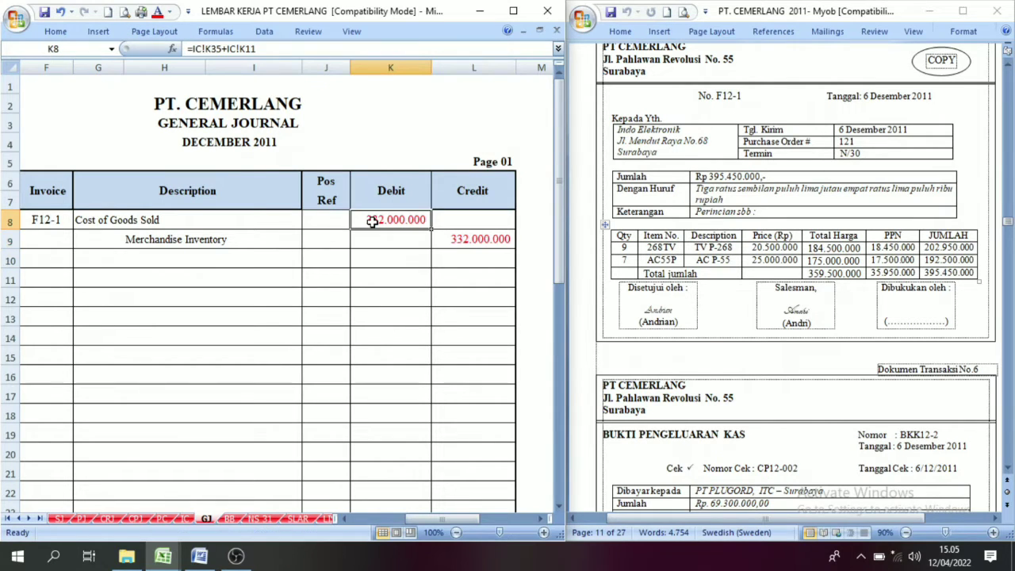
pyautogui.click(475, 238)
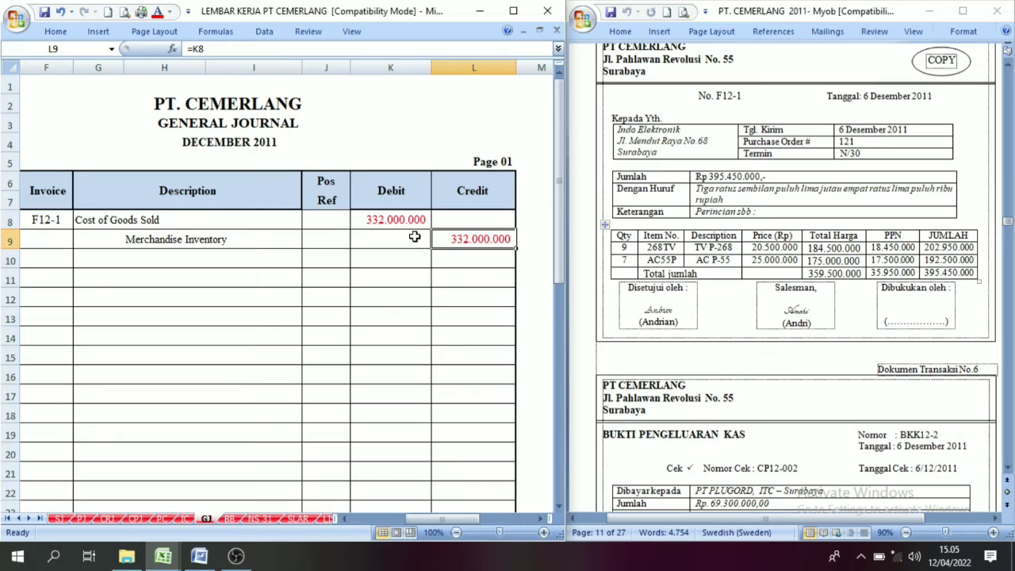
# Set the font color of the posting references in J8:J9 and the amounts in K8:L9 to Automatic black
pyautogui.moveTo(331, 220); pyautogui.dragTo(330, 236)
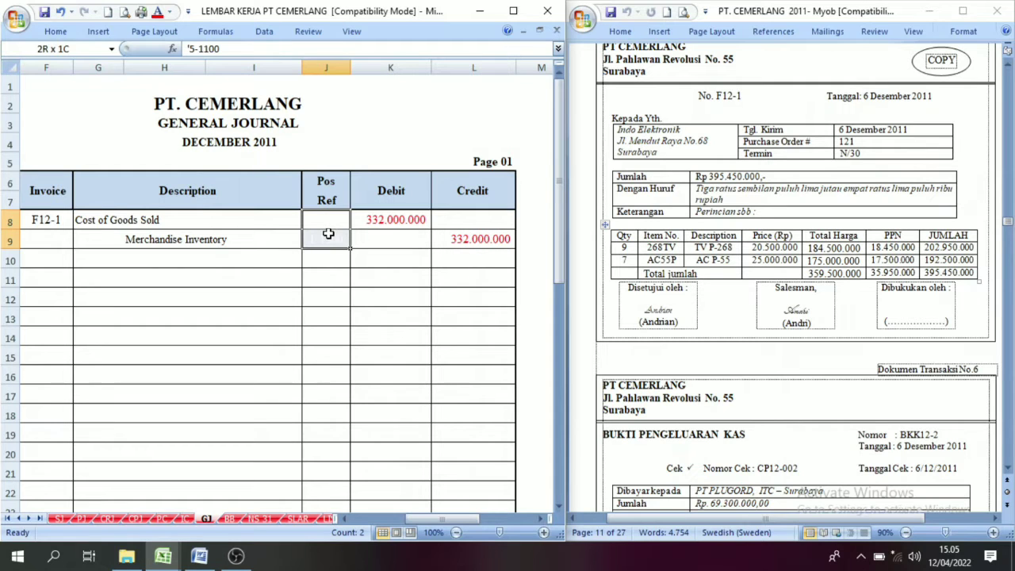
pyautogui.click(171, 14)
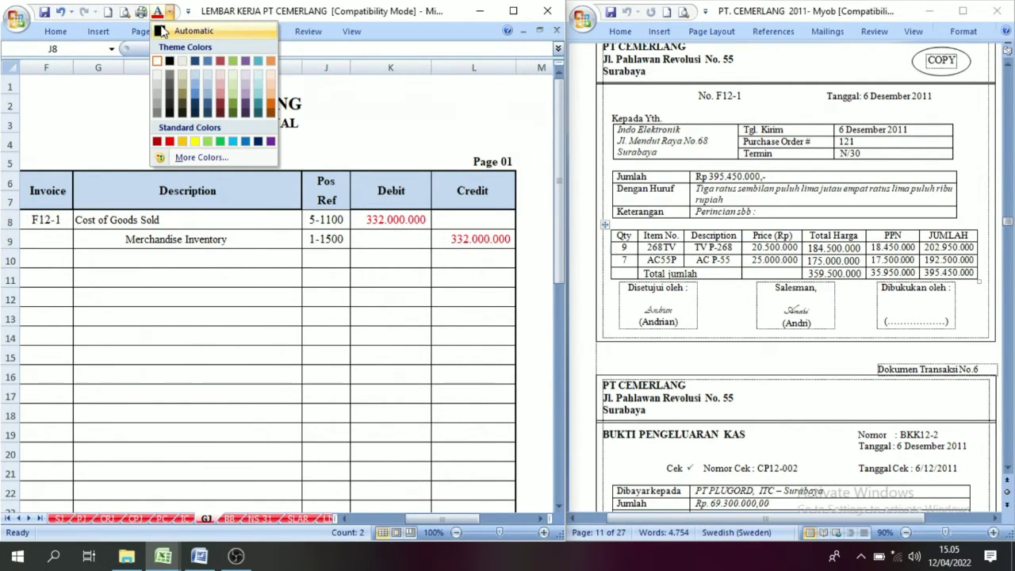
pyautogui.click(161, 31)
pyautogui.moveTo(372, 221); pyautogui.dragTo(475, 239)
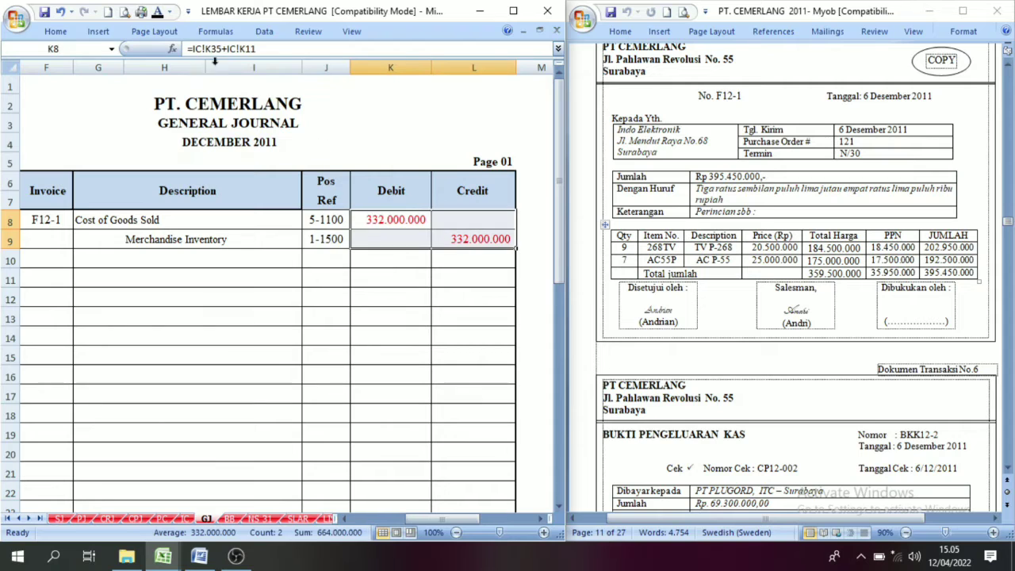
pyautogui.click(158, 14)
pyautogui.click(450, 351)
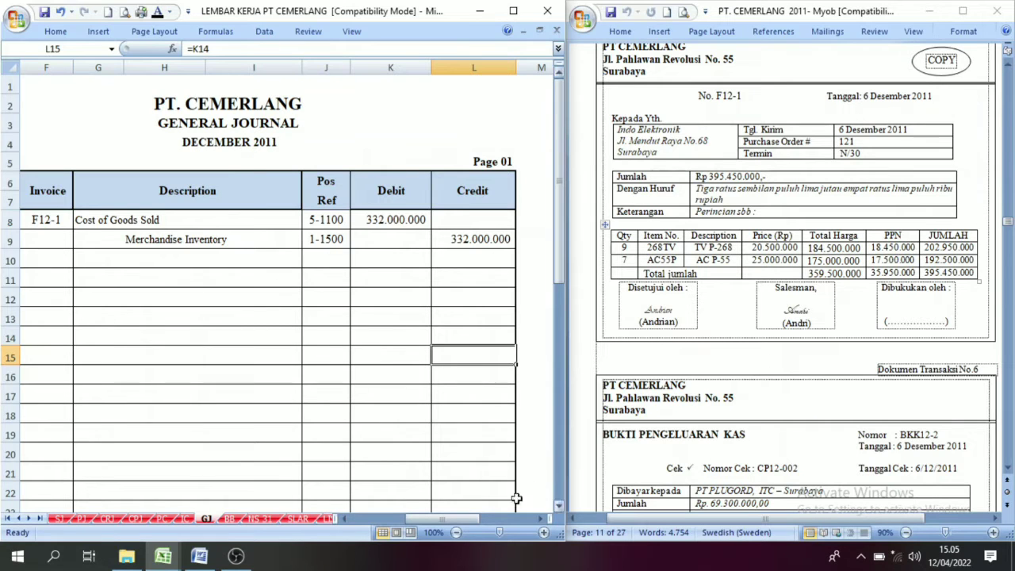
# Review the F12-1 General Journal entry from its date and description across to the amounts
pyautogui.moveTo(435, 518)
pyautogui.mouseDown()
pyautogui.moveTo(400, 517)
pyautogui.moveTo(433, 521)
pyautogui.moveTo(430, 531)
pyautogui.mouseUp()
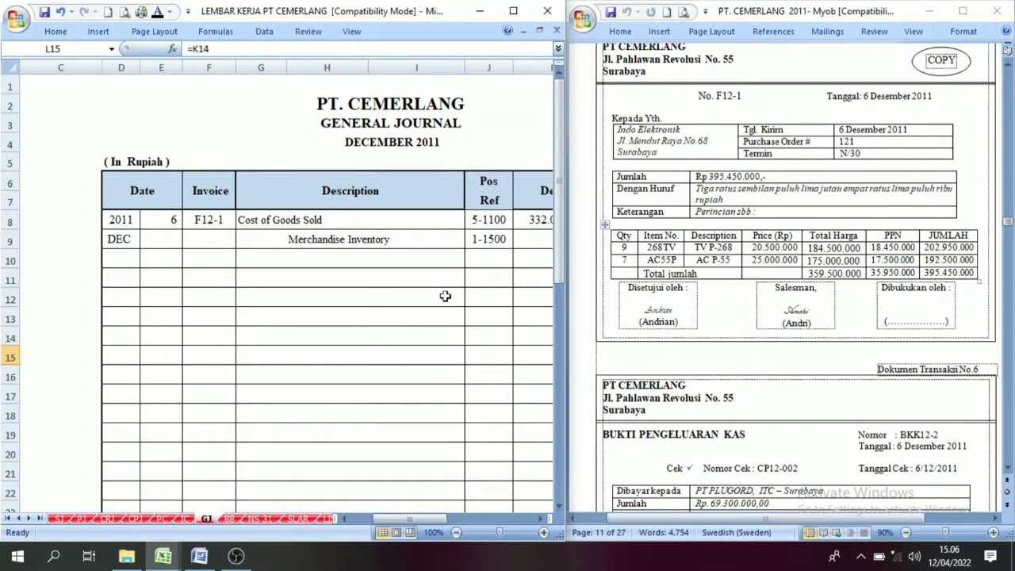
pyautogui.click(338, 241)
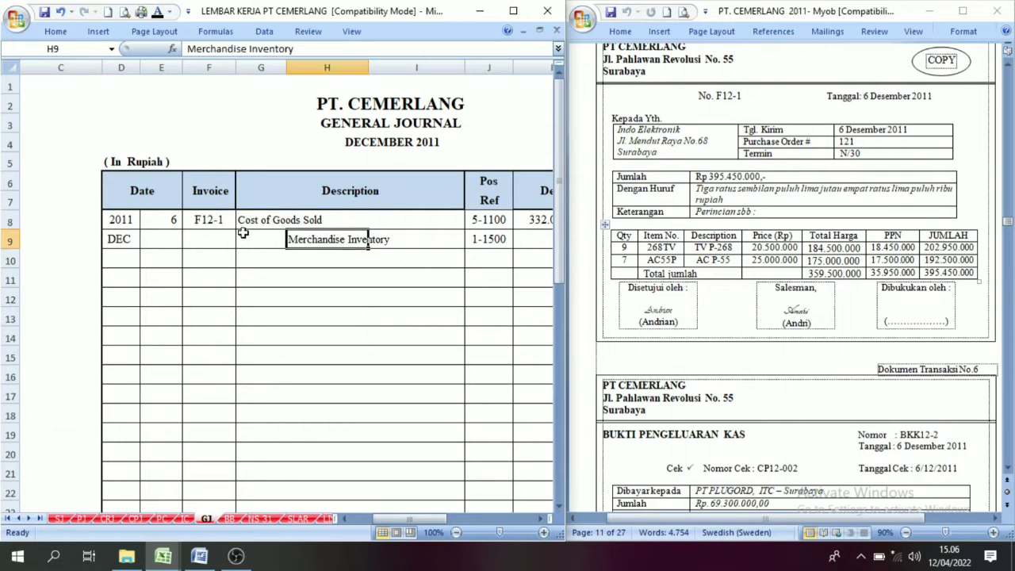
pyautogui.click(176, 224)
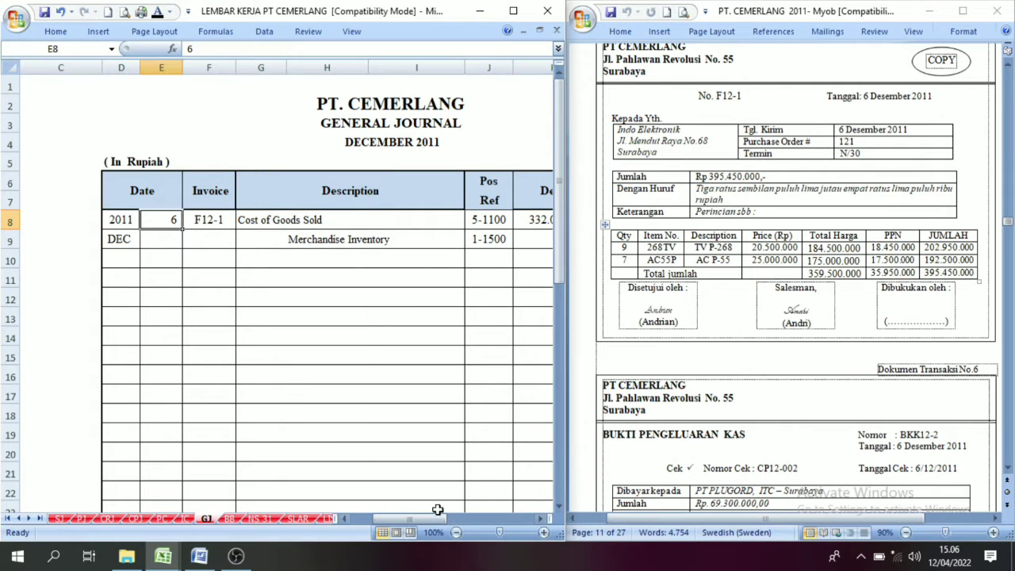
pyautogui.moveTo(431, 520); pyautogui.dragTo(443, 520)
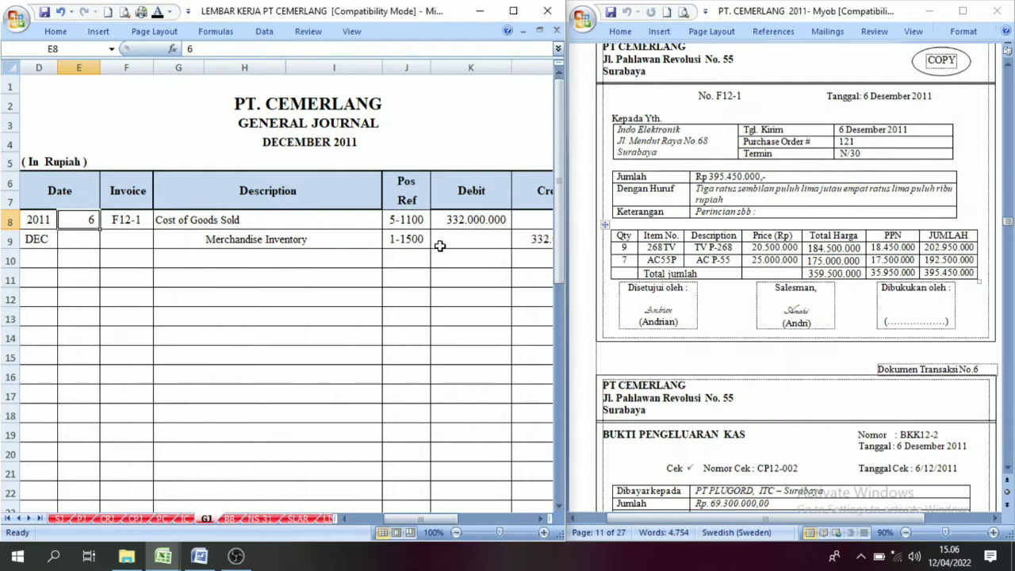
# Read transaction documents 6 (BKK12-2) and 7 (credit note NK12-1) in the Word document and open the Purchase Journal sheet
pyautogui.scroll(-3, 736, 365)
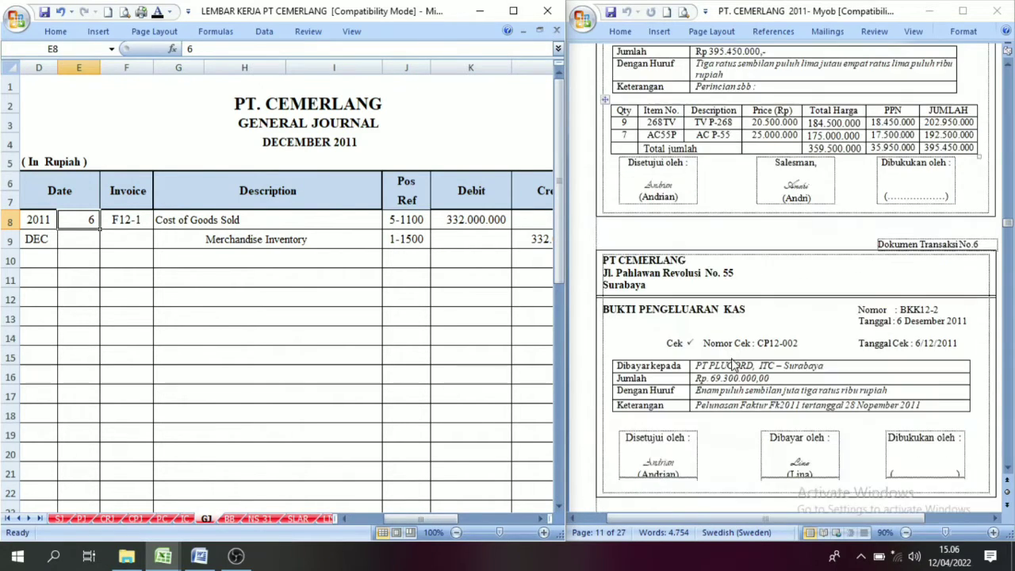
pyautogui.scroll(-2, 781, 382)
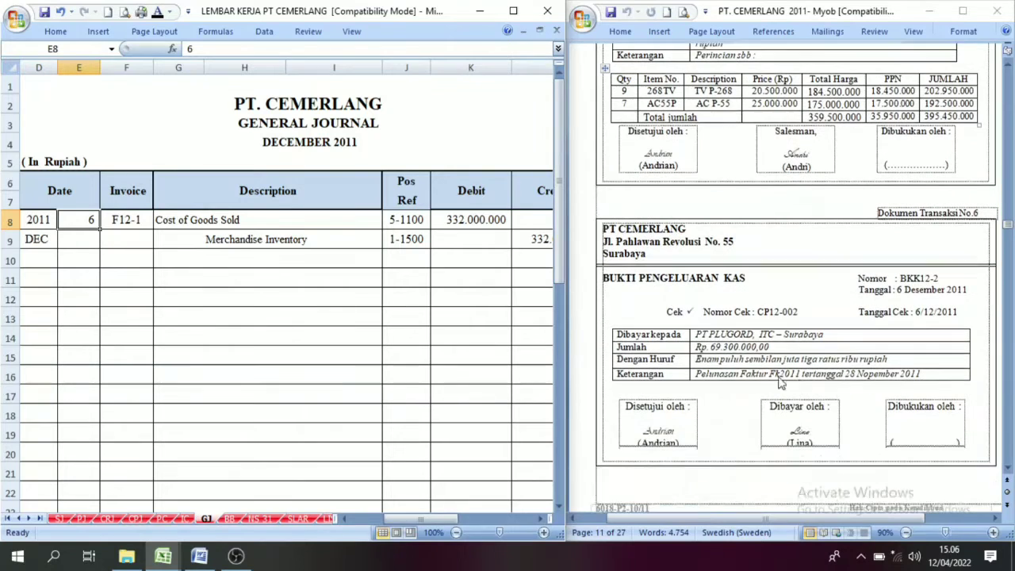
pyautogui.scroll(-4, 717, 307)
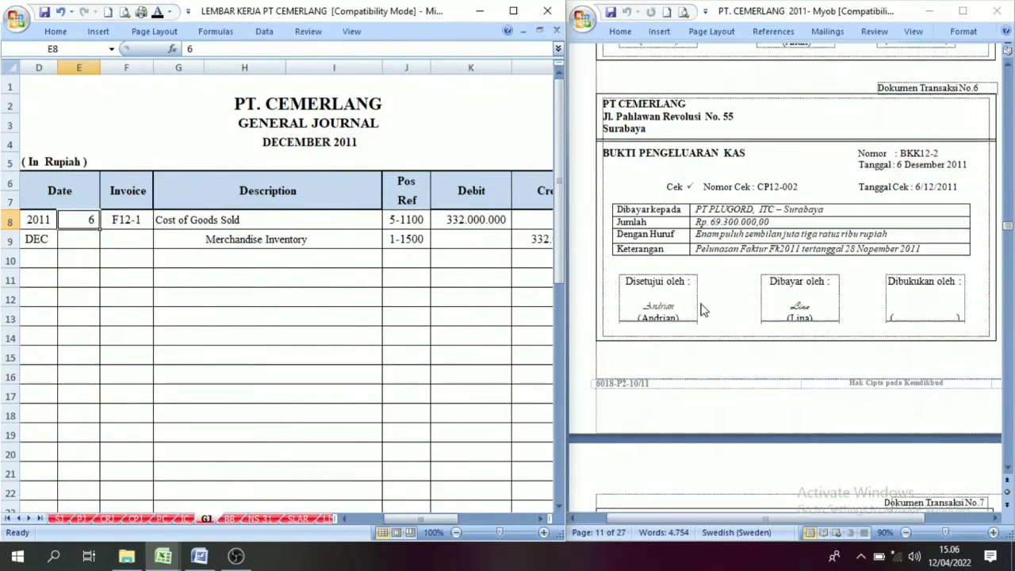
pyautogui.scroll(-8, 697, 291)
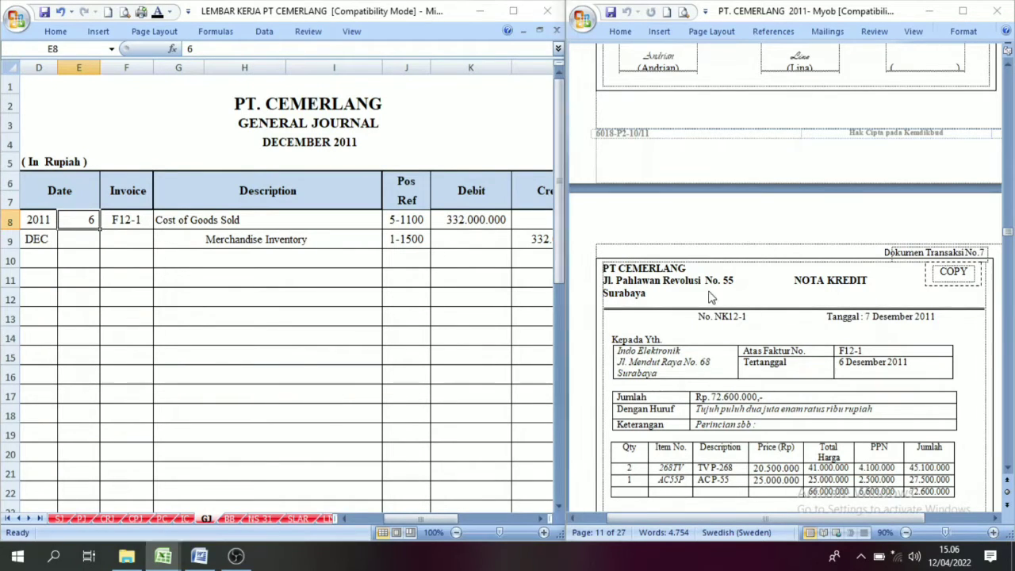
pyautogui.click(76, 517)
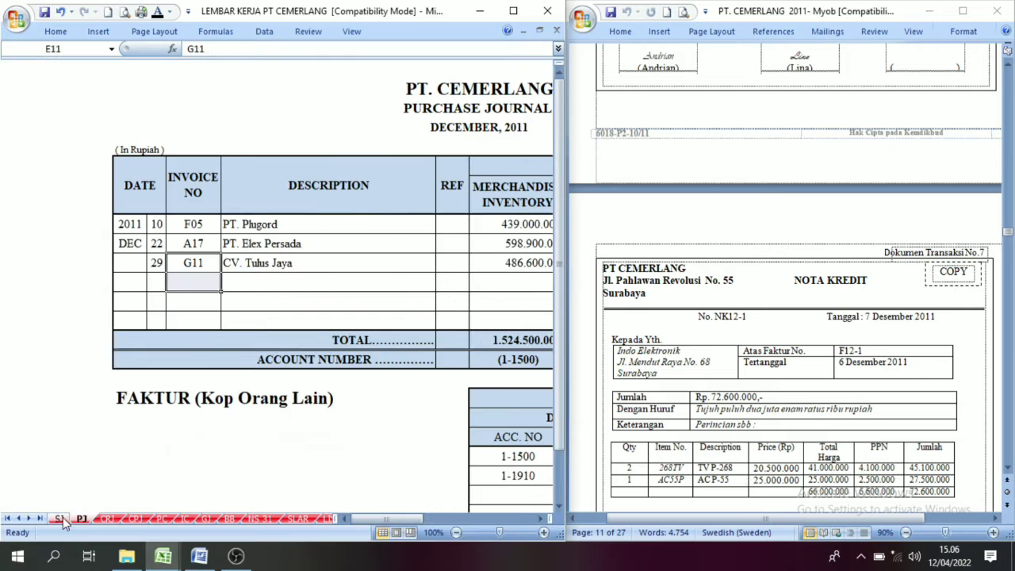
# Look through the sales, purchase, cash receipt, cash payment and petty cash journals, ending on the General Journal sheet
pyautogui.click(62, 517)
pyautogui.click(86, 518)
pyautogui.click(107, 519)
pyautogui.click(136, 520)
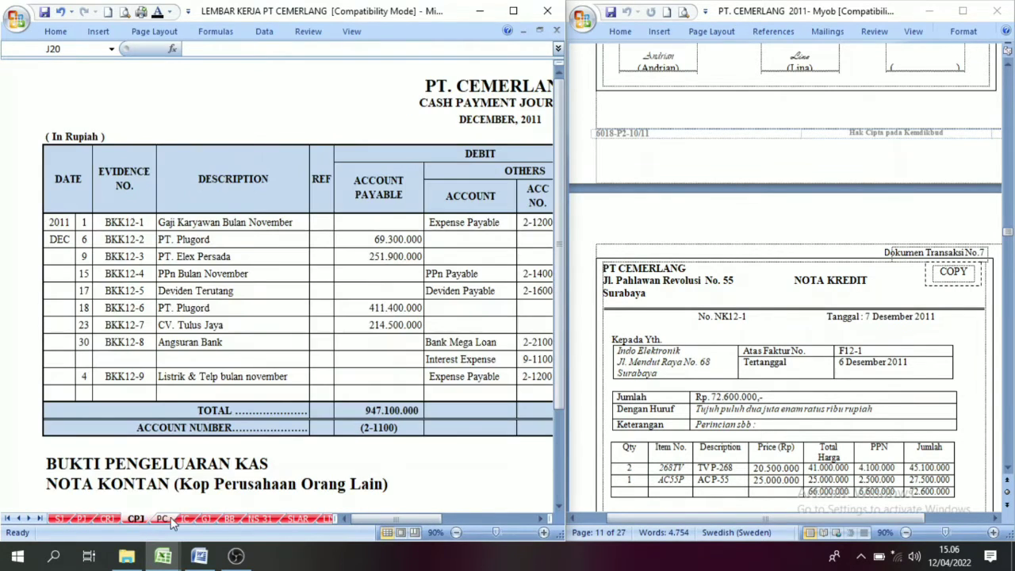
pyautogui.click(161, 518)
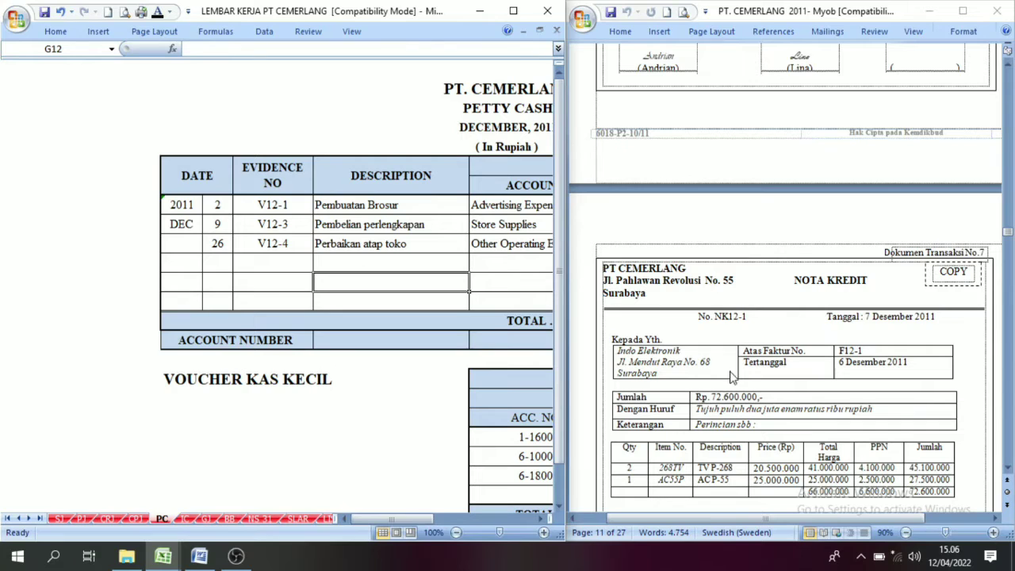
pyautogui.click(205, 519)
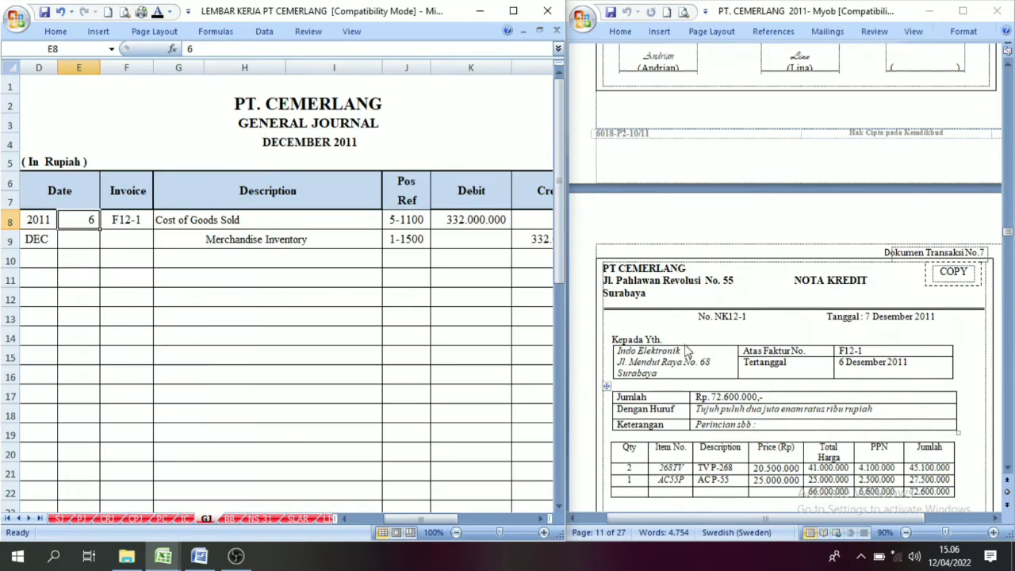
# Examine credit note NK12-1 in the Word document, from the issuing company's header to the total in the item table
pyautogui.scroll(-2, 687, 351)
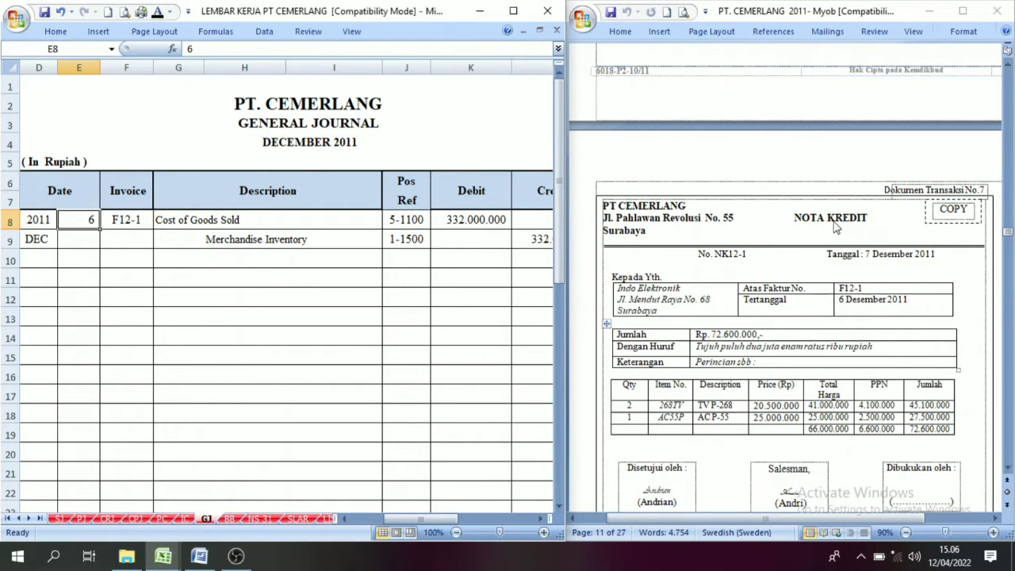
pyautogui.click(617, 211)
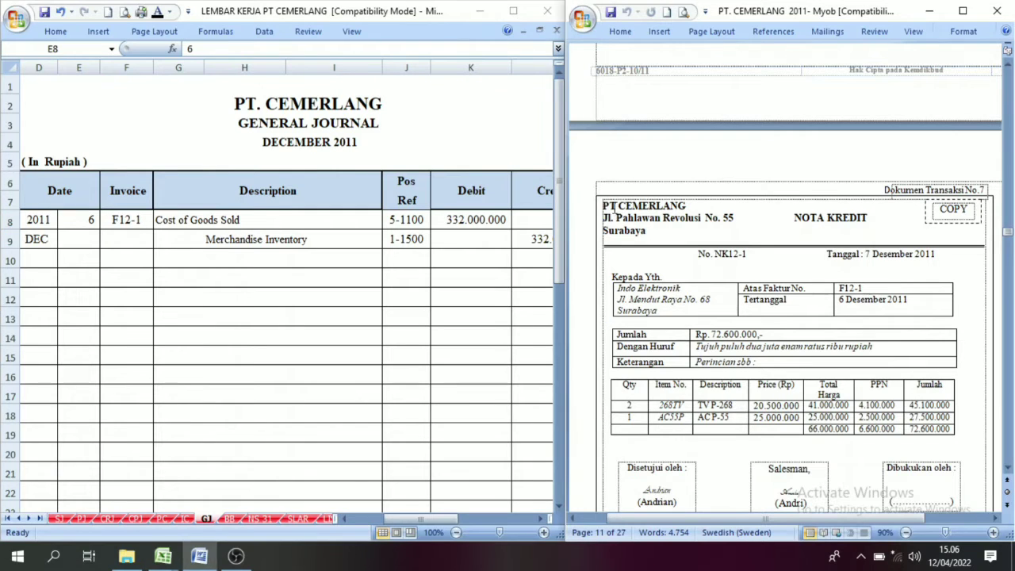
pyautogui.moveTo(612, 207); pyautogui.dragTo(719, 217)
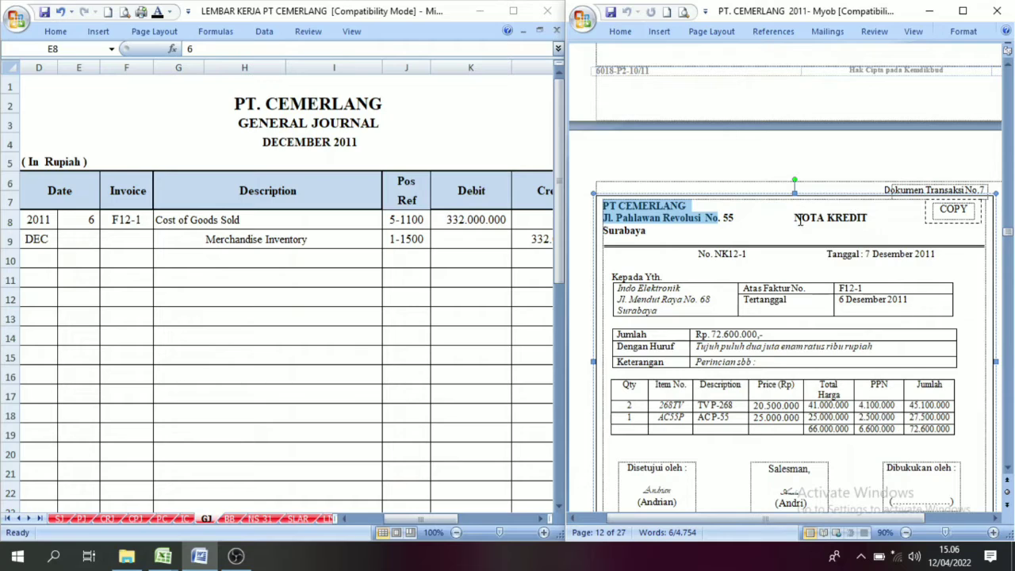
pyautogui.click(665, 229)
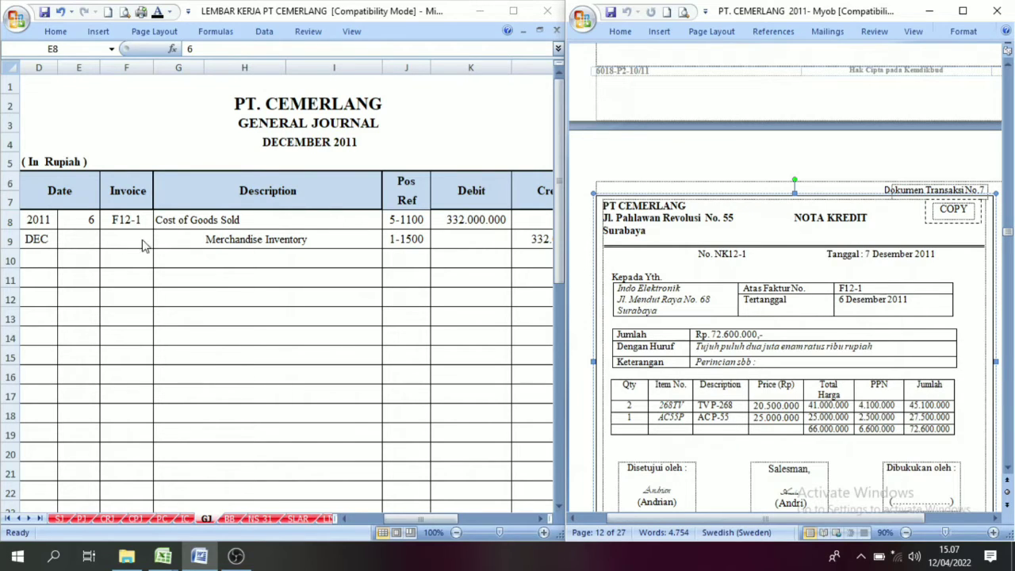
pyautogui.click(86, 221)
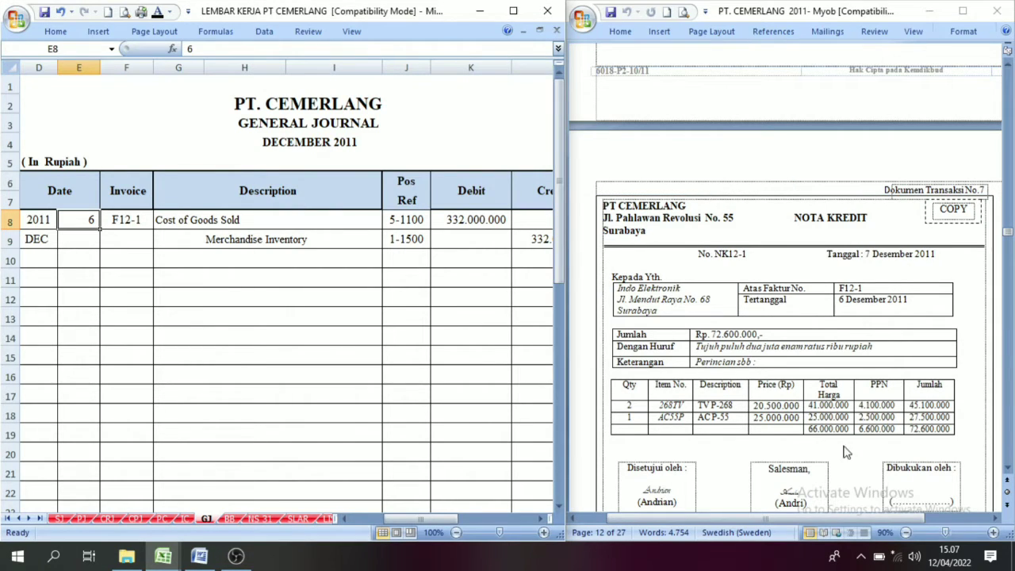
pyautogui.hotkey('alt', 'Tab')
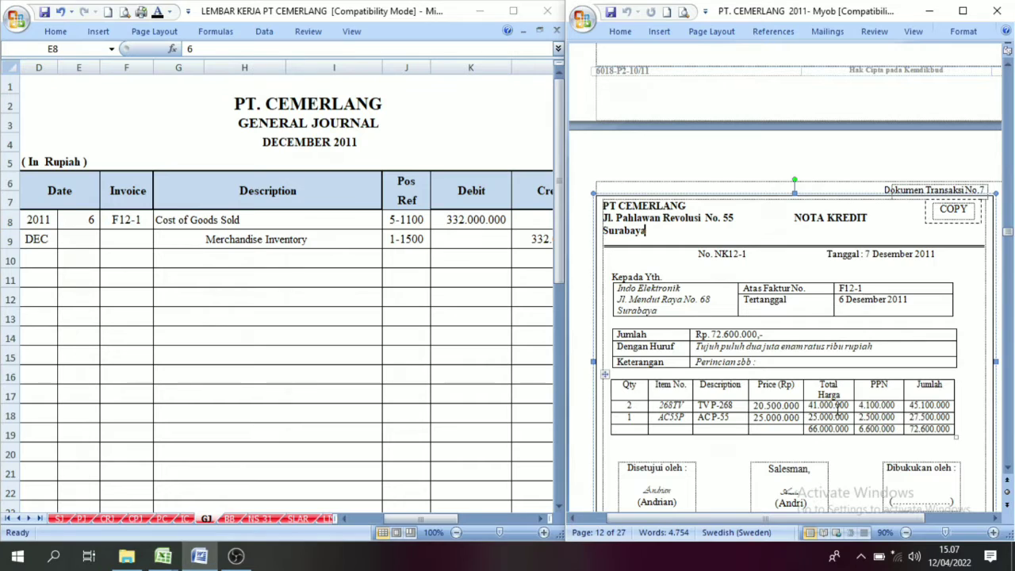
pyautogui.click(904, 428)
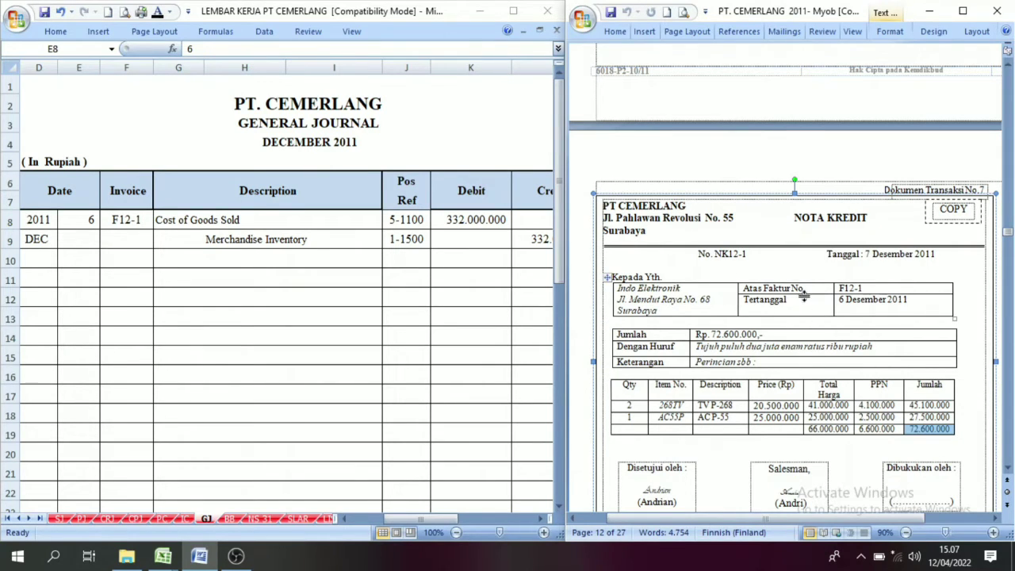
# Set the font color of the day in E11 and the credit note number in F11 to Automatic black
pyautogui.click(104, 332)
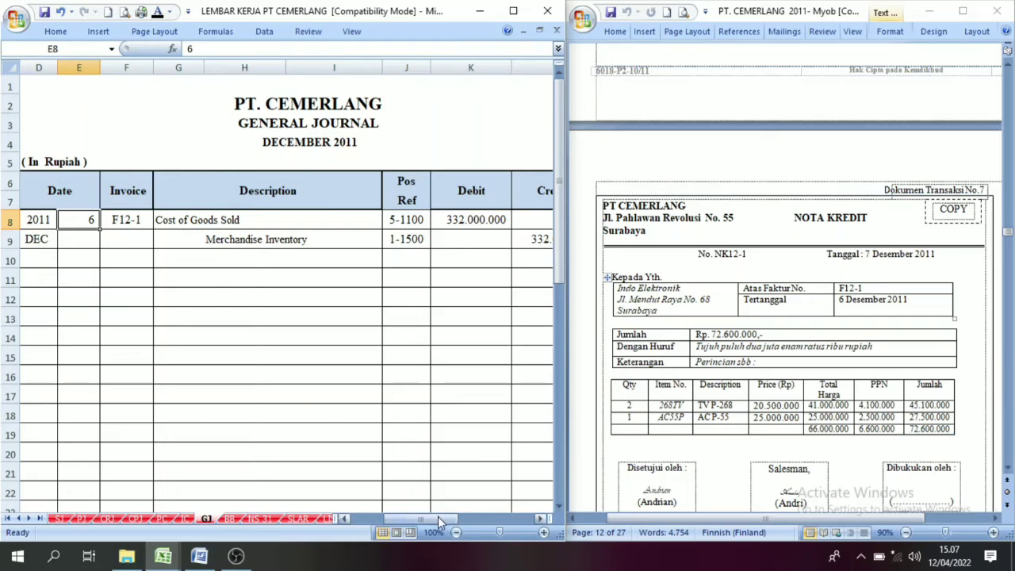
pyautogui.moveTo(438, 516); pyautogui.dragTo(410, 518)
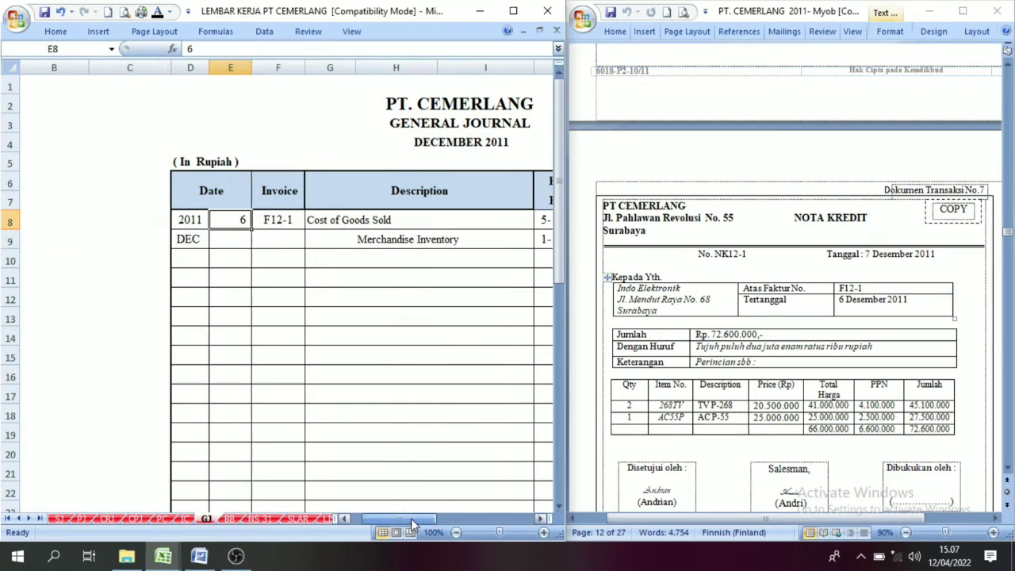
pyautogui.click(227, 277)
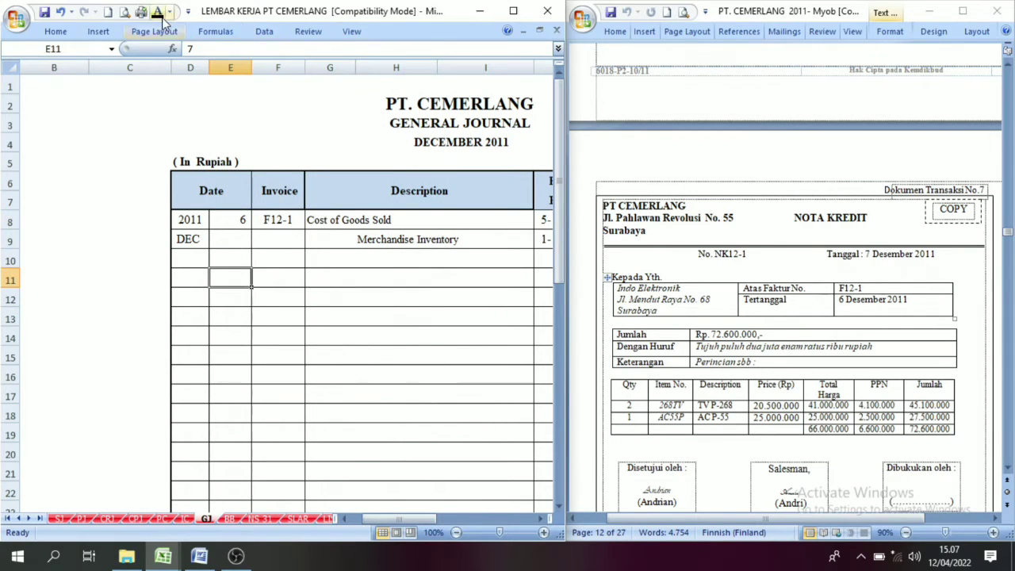
pyautogui.click(290, 274)
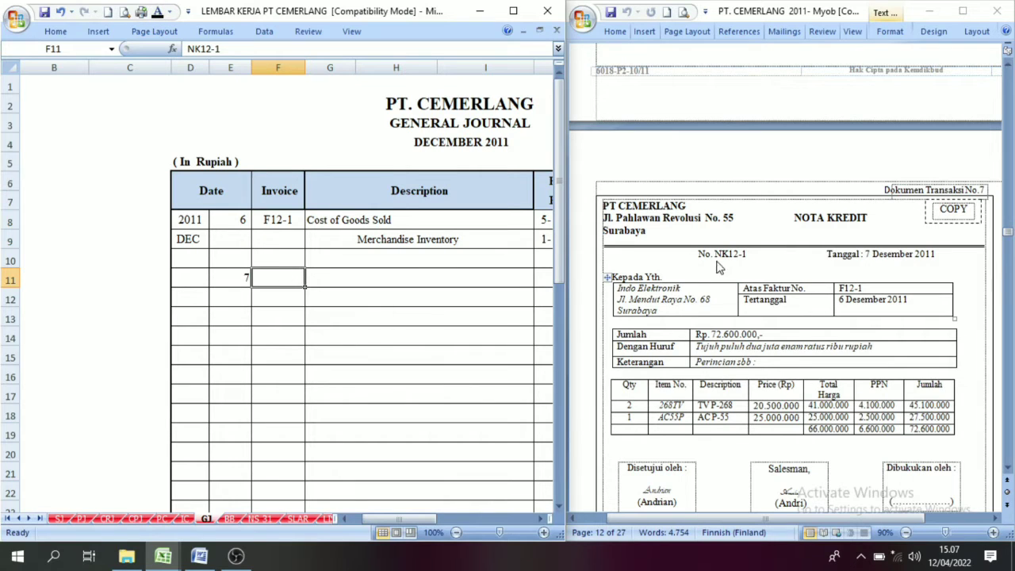
pyautogui.click(157, 12)
# Set the font color of the account names Sales Retur, PPN Outcome and Account Receivable in G11:H13 to Automatic black
pyautogui.click(315, 273)
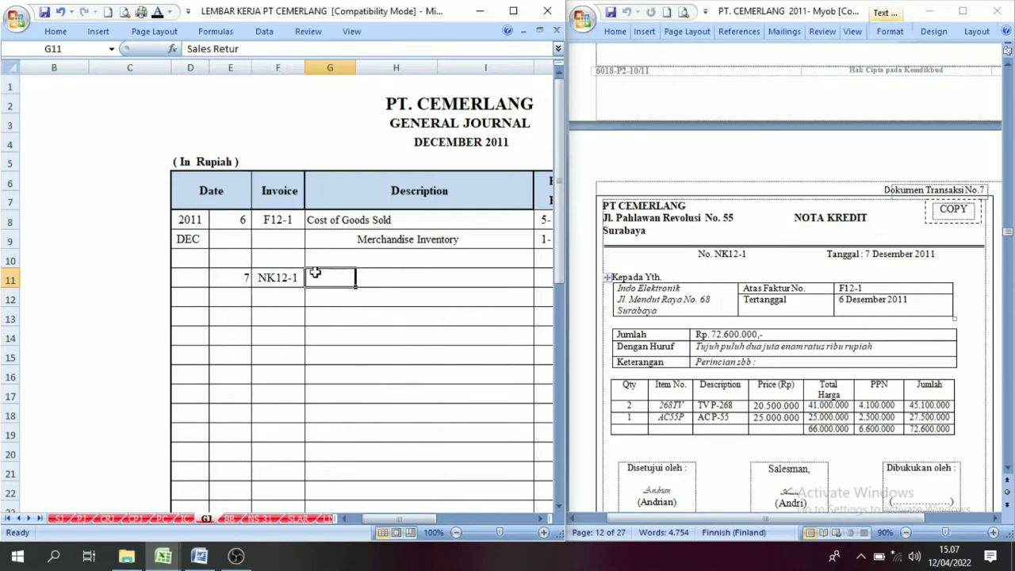
pyautogui.moveTo(319, 276); pyautogui.dragTo(411, 320)
pyautogui.click(158, 12)
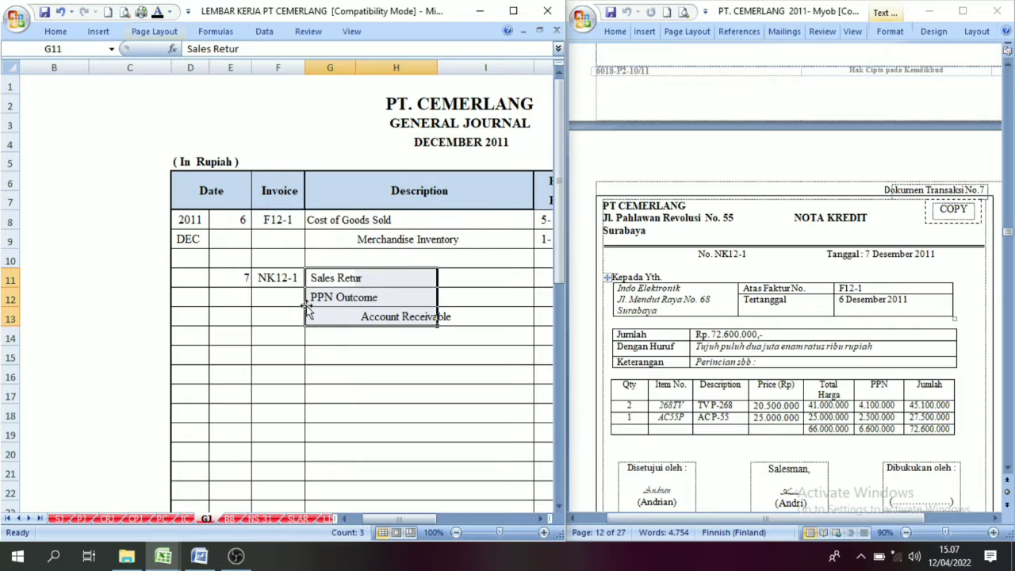
pyautogui.click(409, 422)
# Review the NK12-1 account names and set the font color of the debit amounts in K11 and K12 to Automatic black
pyautogui.click(541, 518)
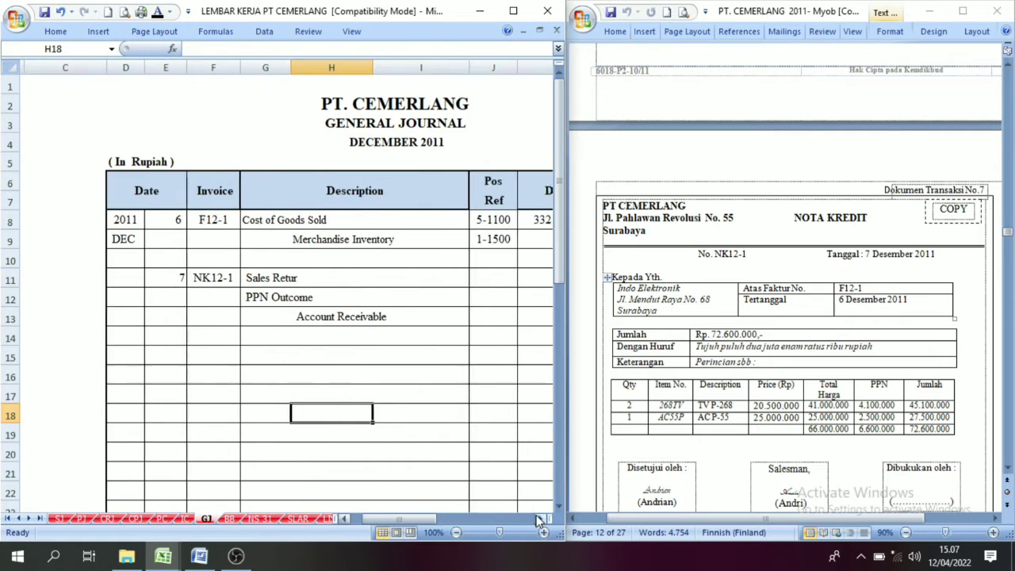
pyautogui.click(541, 519)
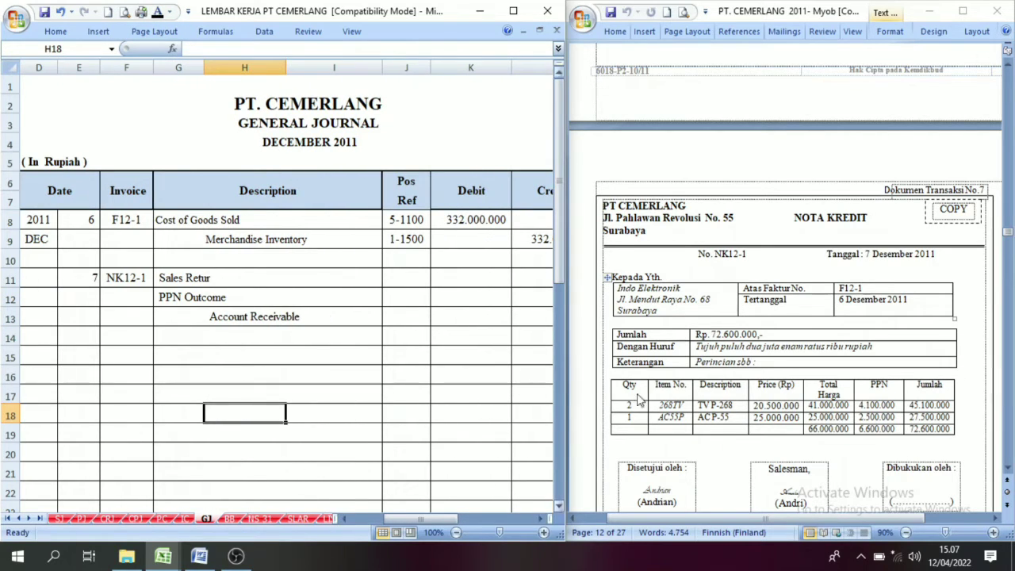
pyautogui.click(229, 317)
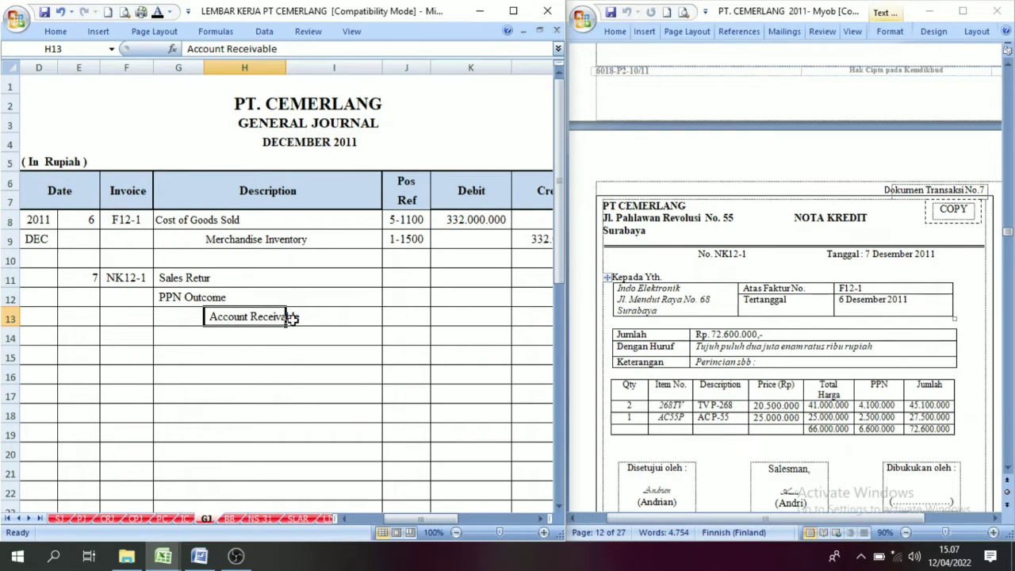
pyautogui.click(176, 276)
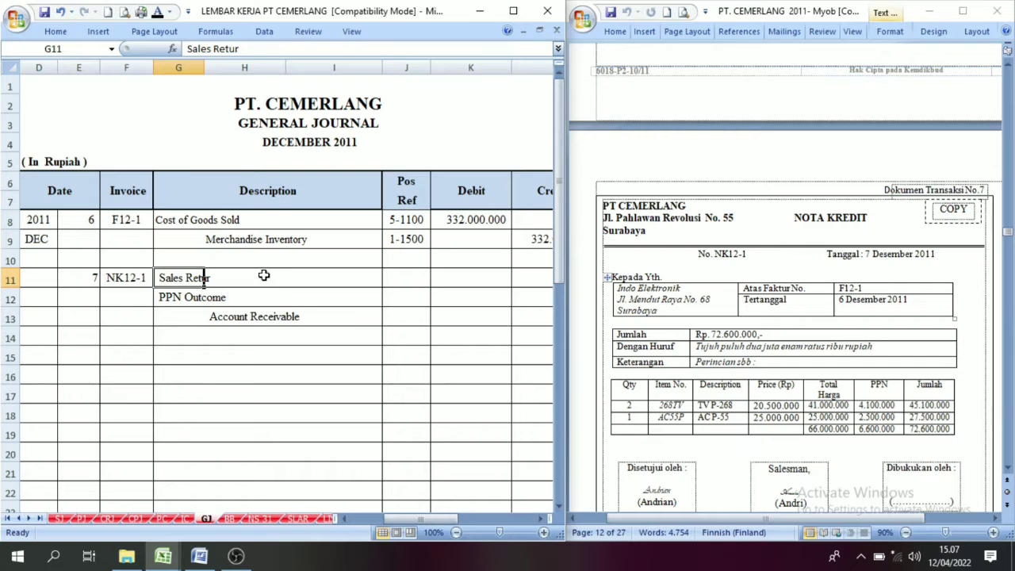
pyautogui.click(170, 297)
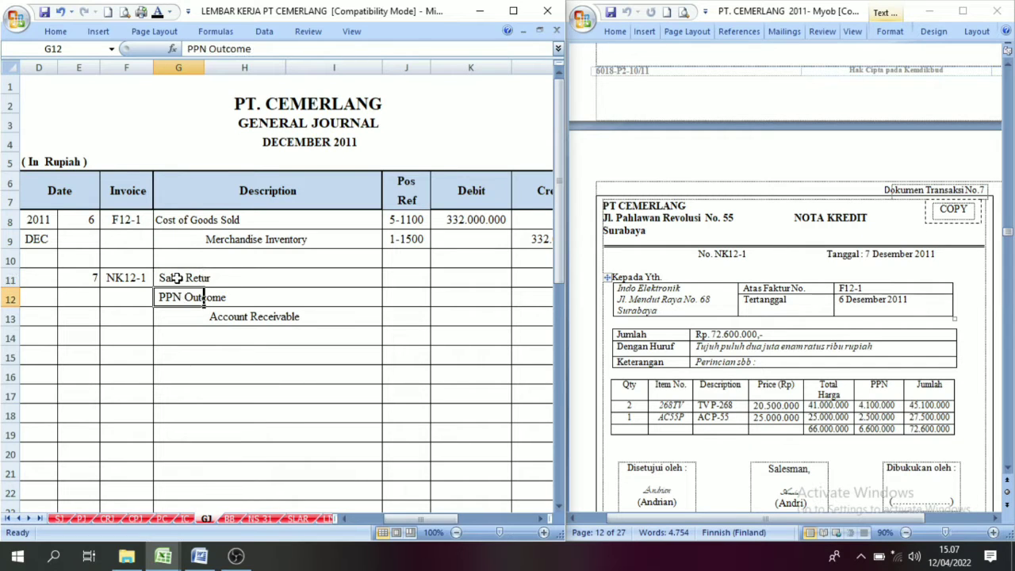
pyautogui.click(180, 277)
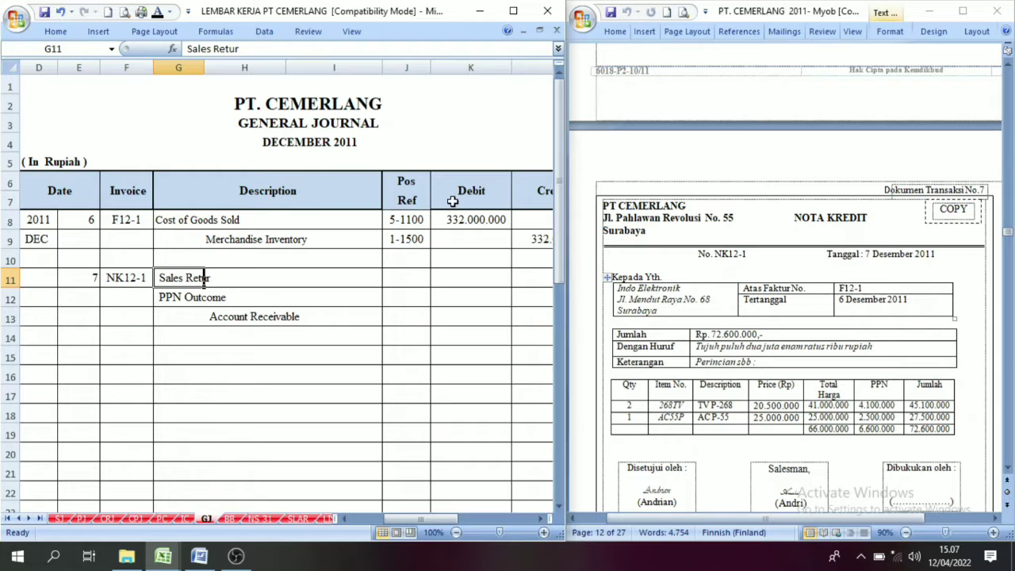
pyautogui.click(461, 275)
pyautogui.click(158, 12)
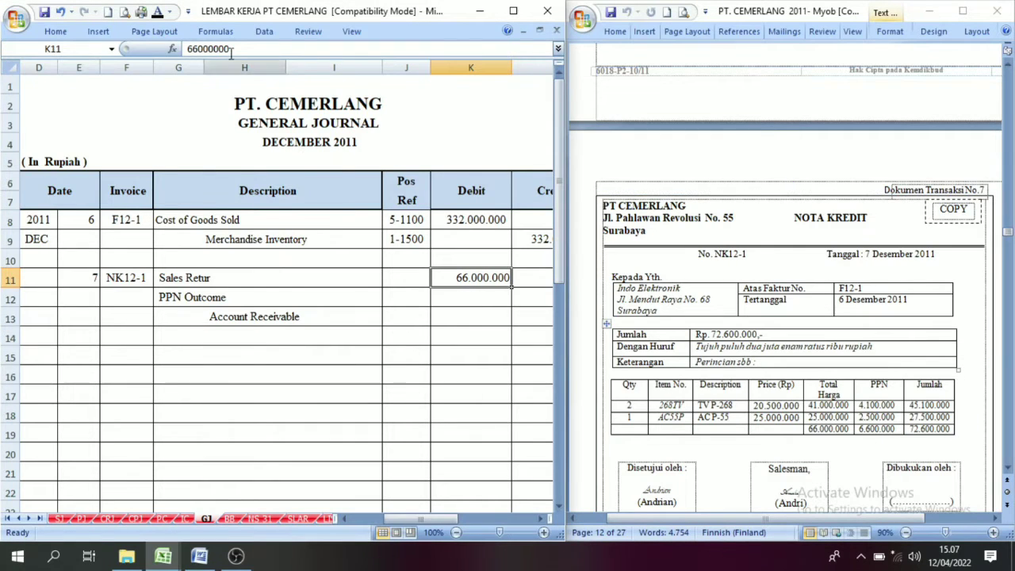
pyautogui.click(476, 301)
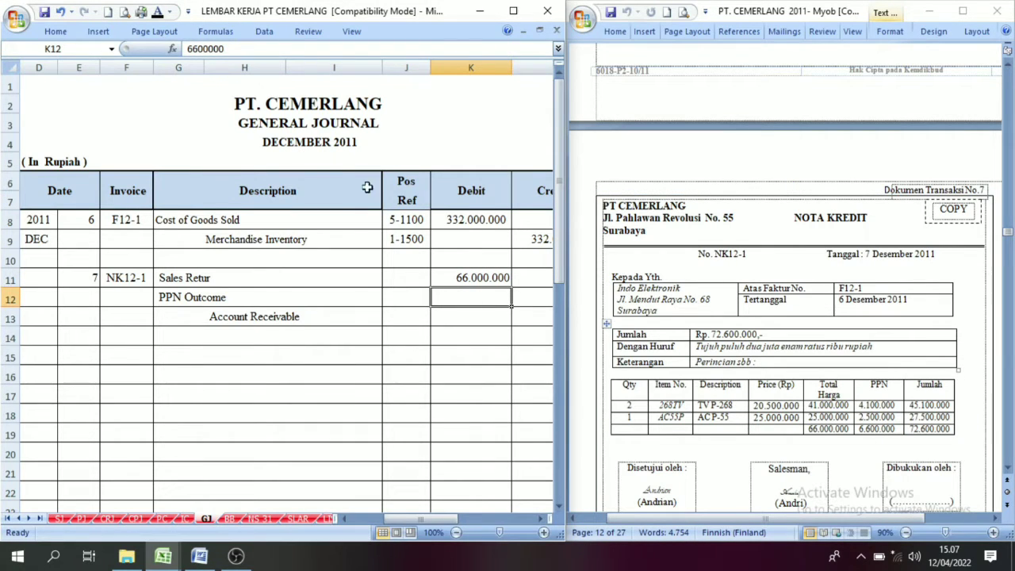
pyautogui.click(158, 13)
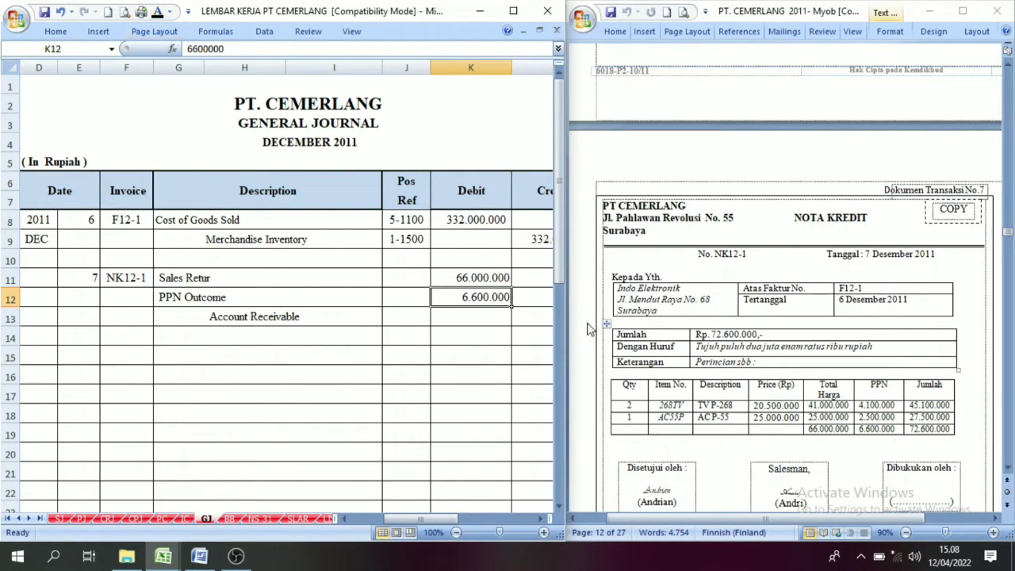
# Set the font color of the Account Receivable credit amount in L13 to Automatic black
pyautogui.click(531, 320)
pyautogui.click(541, 519)
pyautogui.click(541, 519)
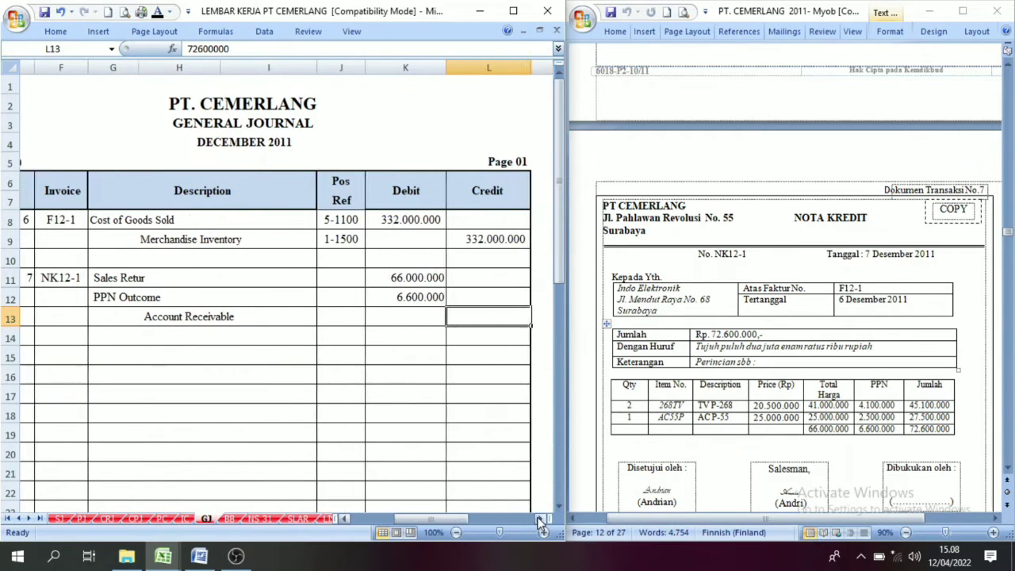
pyautogui.click(158, 13)
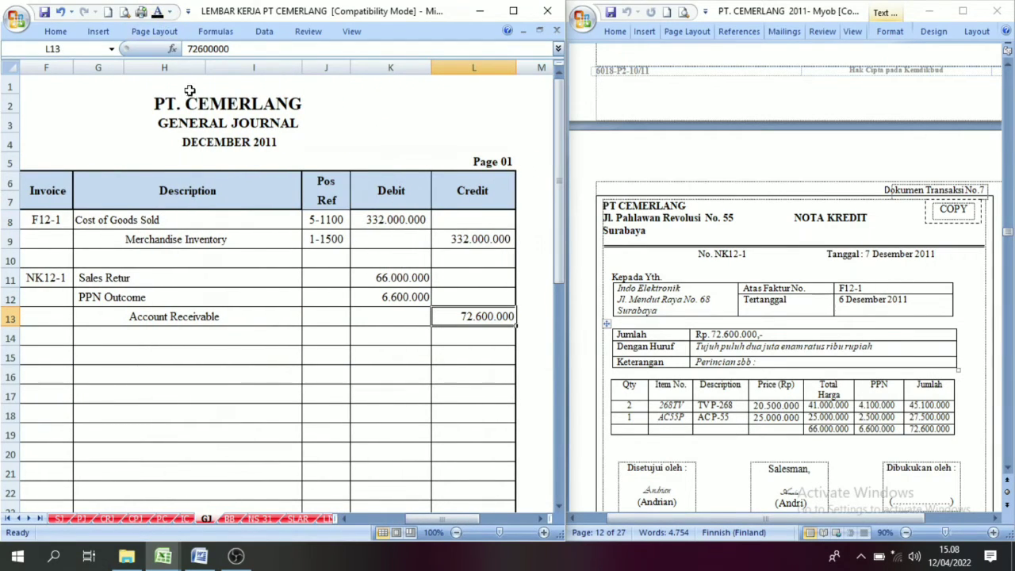
pyautogui.click(461, 372)
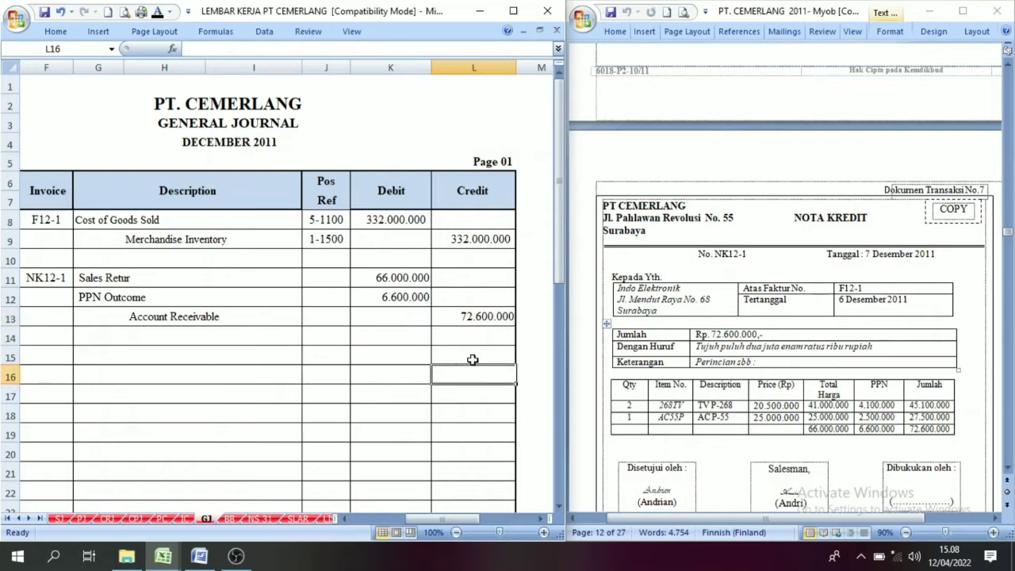
# Compare the sum of the debit amounts in K11:K12 with the Account Receivable credit in L13
pyautogui.click(372, 277)
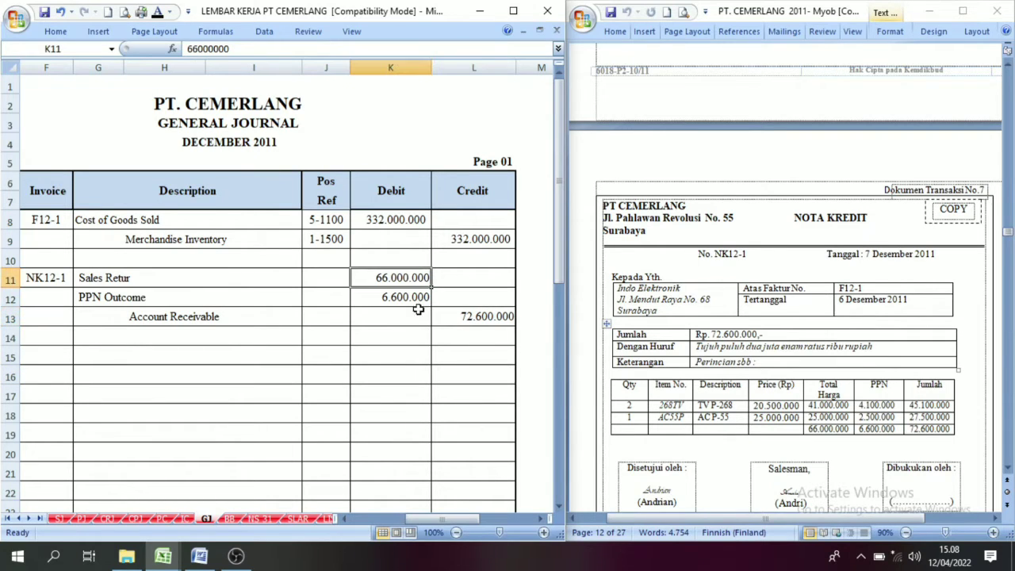
pyautogui.click(434, 318)
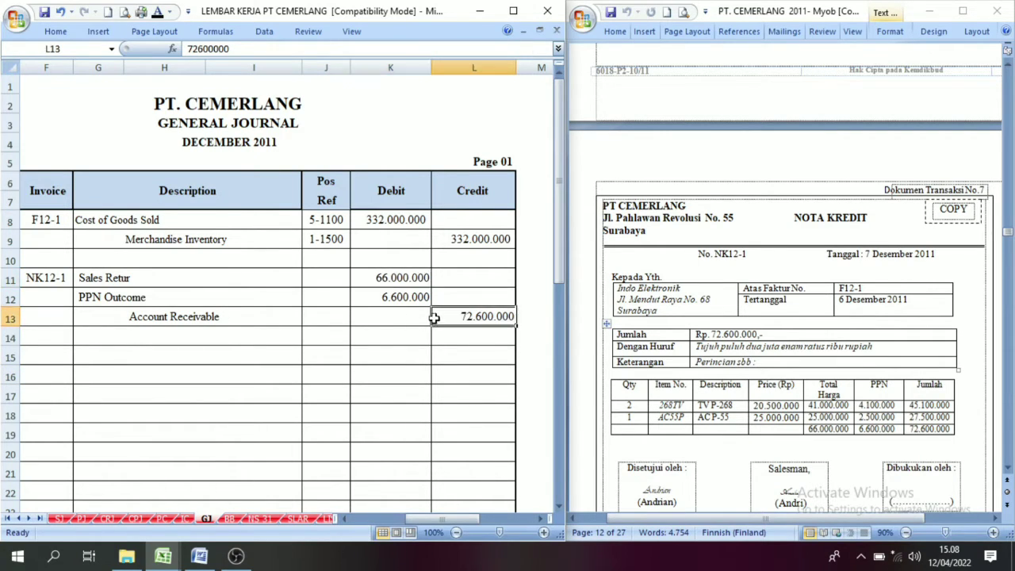
pyautogui.moveTo(381, 272); pyautogui.dragTo(396, 296)
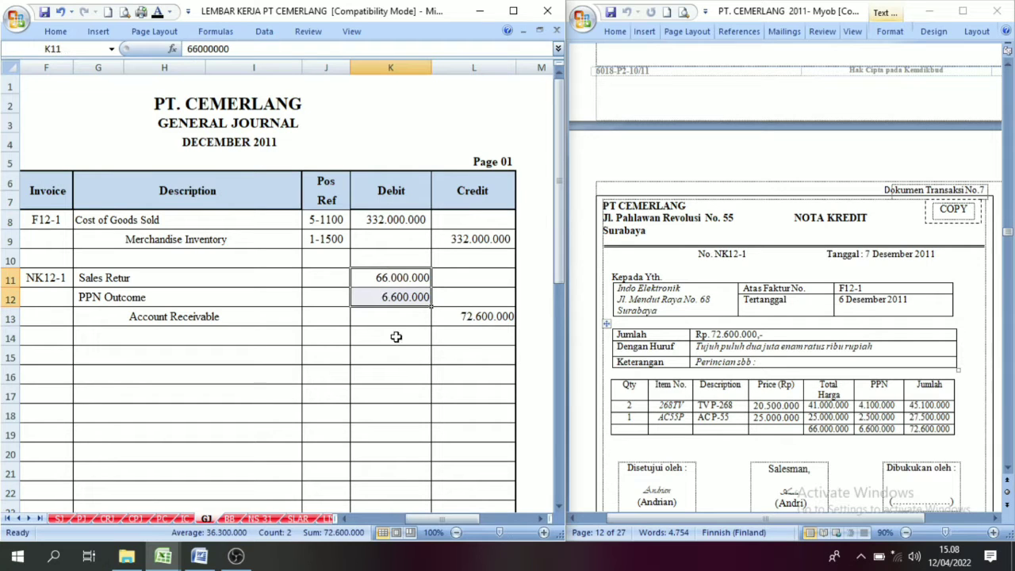
pyautogui.moveTo(444, 518); pyautogui.dragTo(428, 519)
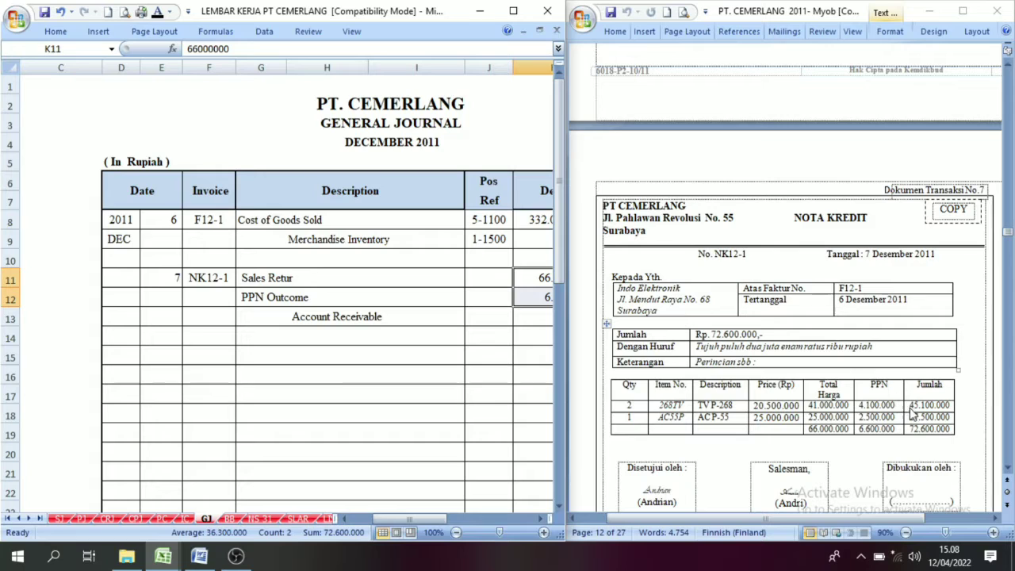
# Read the returned items and their quantities in the item table of credit note NK12-1
pyautogui.click(363, 375)
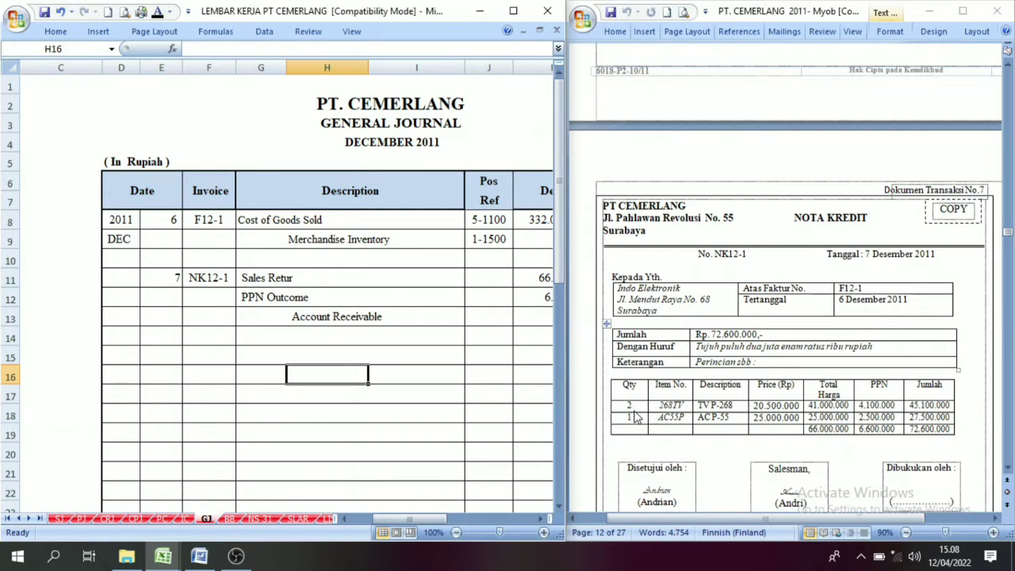
pyautogui.click(724, 409)
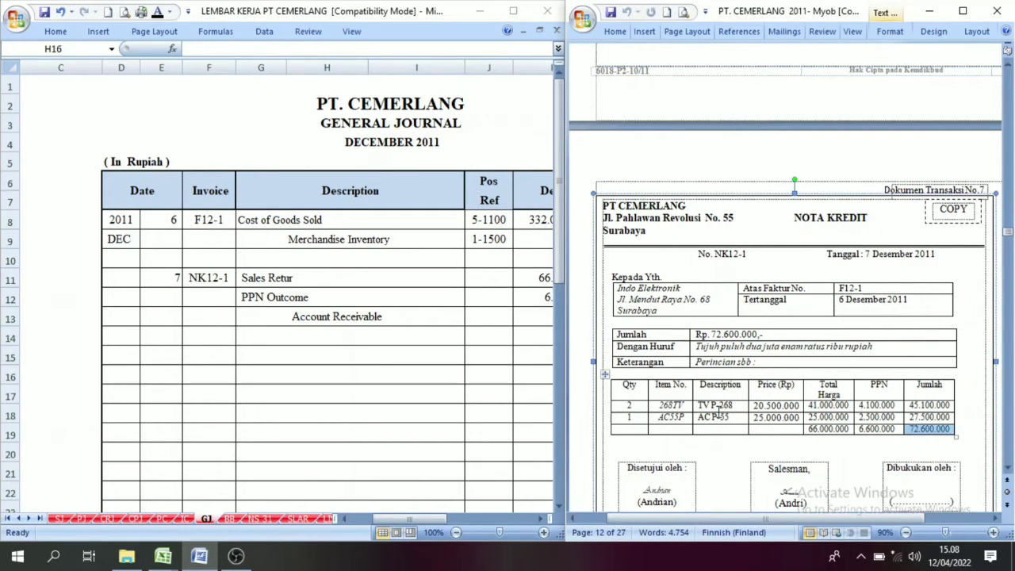
pyautogui.click(637, 418)
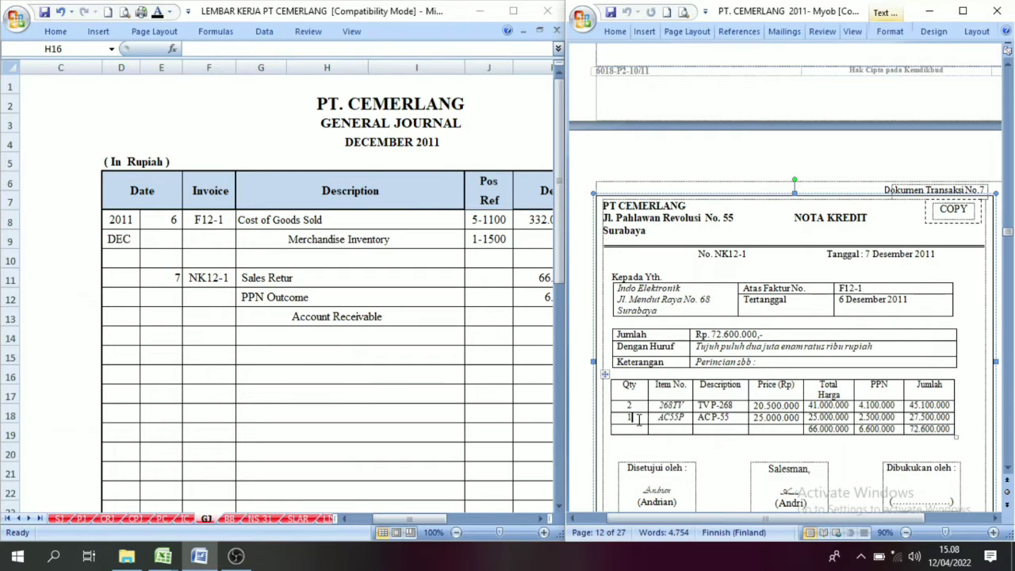
# Set the font color of the Merchandise Inventory and Cost of Goods Sold account names in G14:I15 to Automatic black
pyautogui.click(254, 371)
pyautogui.click(178, 335)
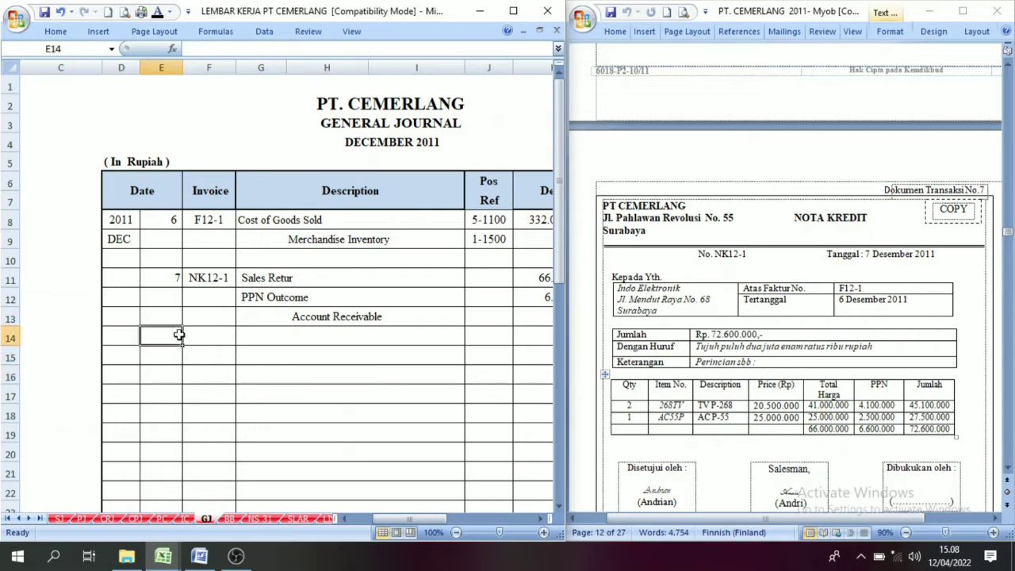
pyautogui.click(206, 339)
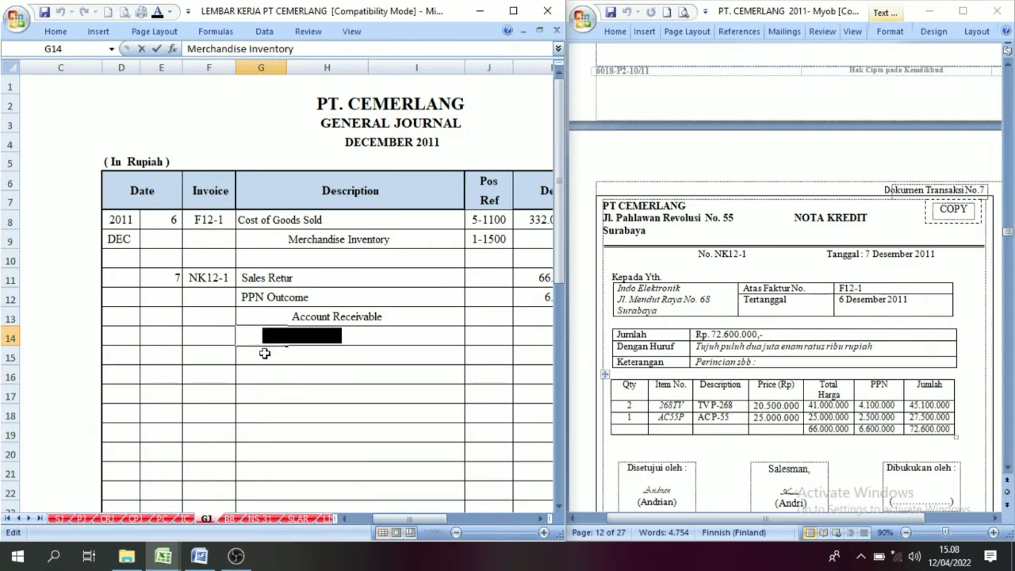
pyautogui.moveTo(249, 333); pyautogui.dragTo(370, 350)
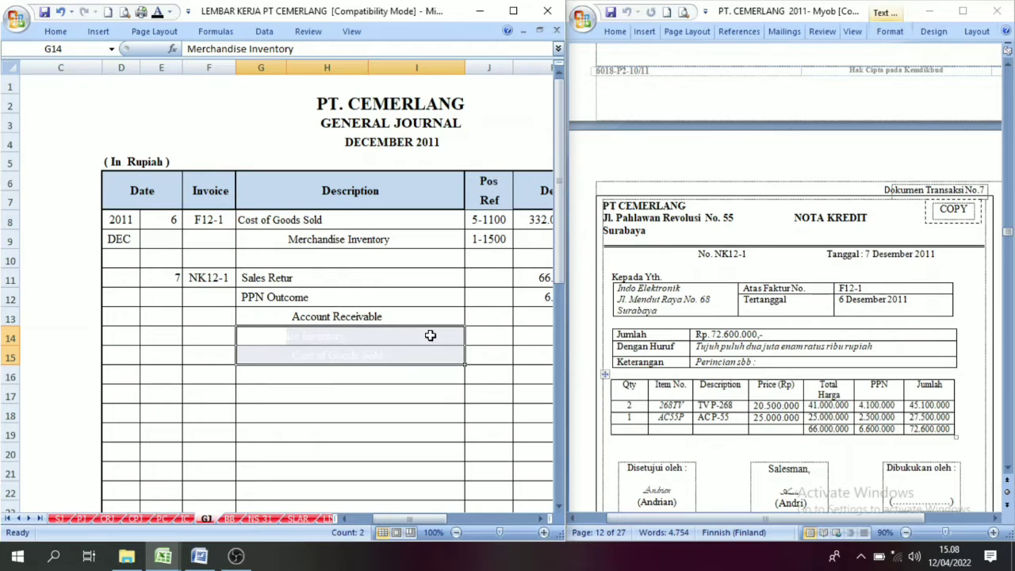
pyautogui.click(157, 14)
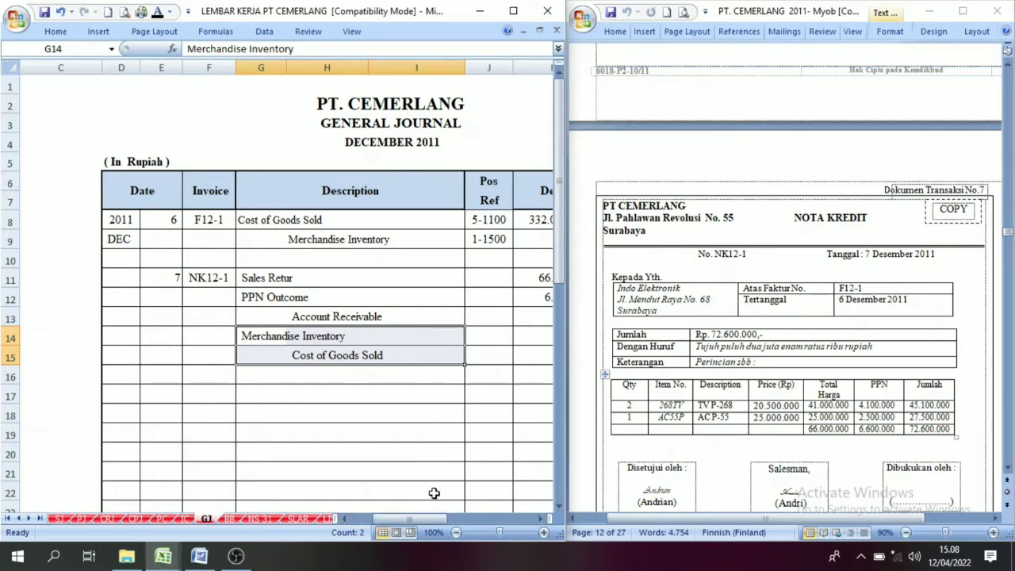
pyautogui.click(347, 335)
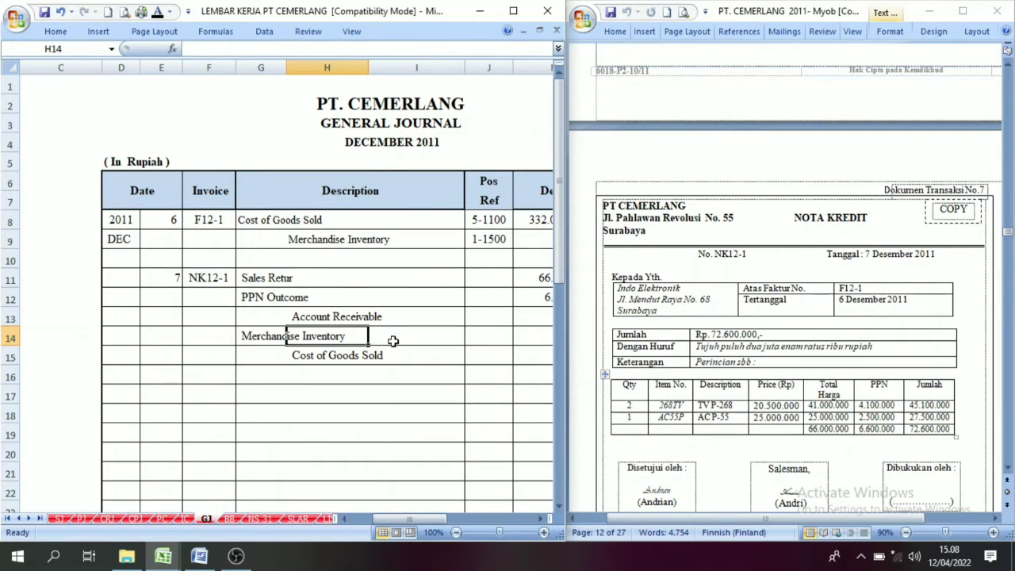
# Check the Merchandise Inventory debit formula in K14 and find the NK12-1 return row on the IC sheet's TV P-268 inventory card
pyautogui.moveTo(428, 518); pyautogui.dragTo(467, 519)
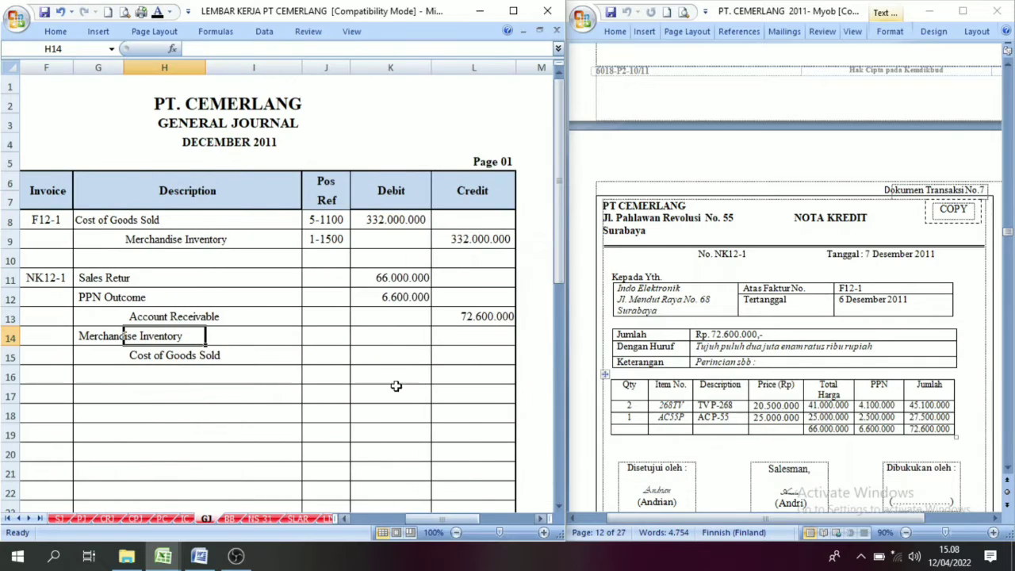
pyautogui.click(362, 331)
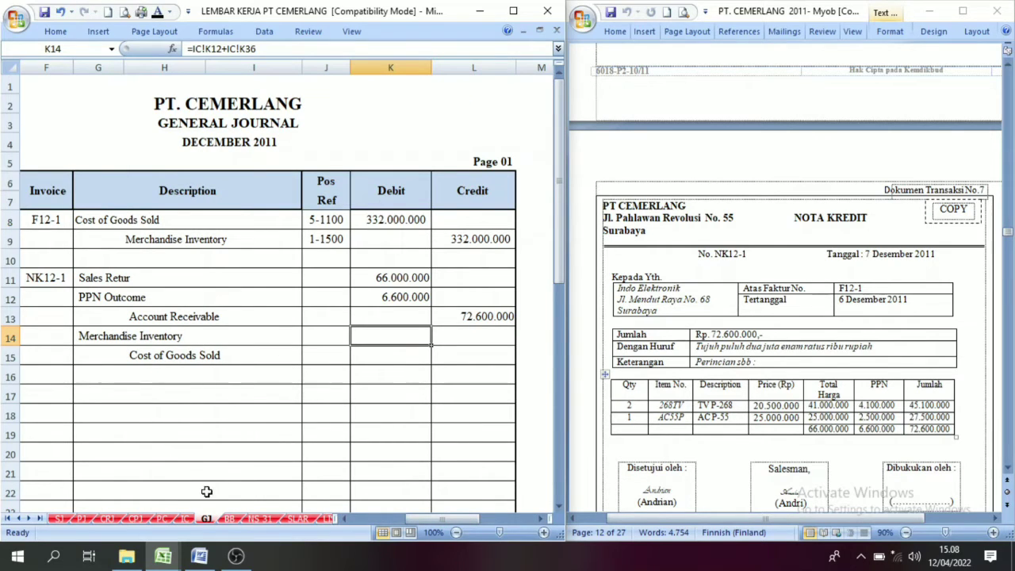
pyautogui.click(187, 516)
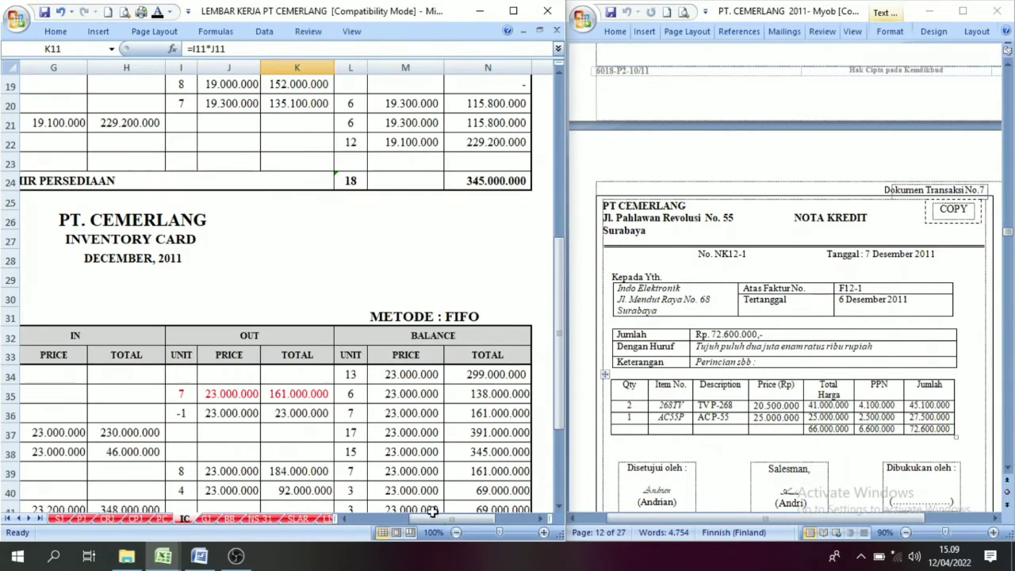
pyautogui.moveTo(432, 518); pyautogui.dragTo(404, 524)
pyautogui.scroll(5, 210, 384)
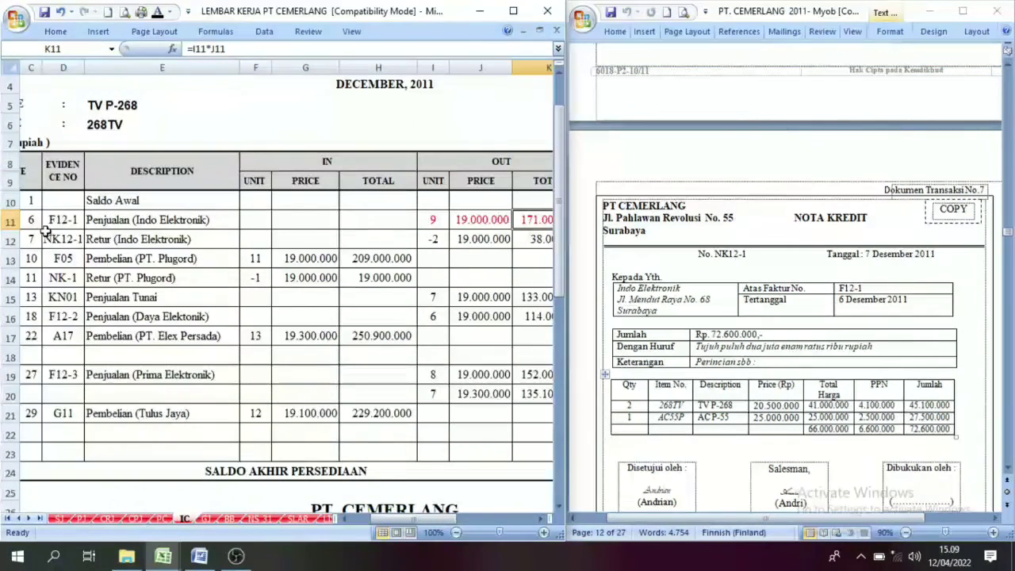
pyautogui.click(30, 238)
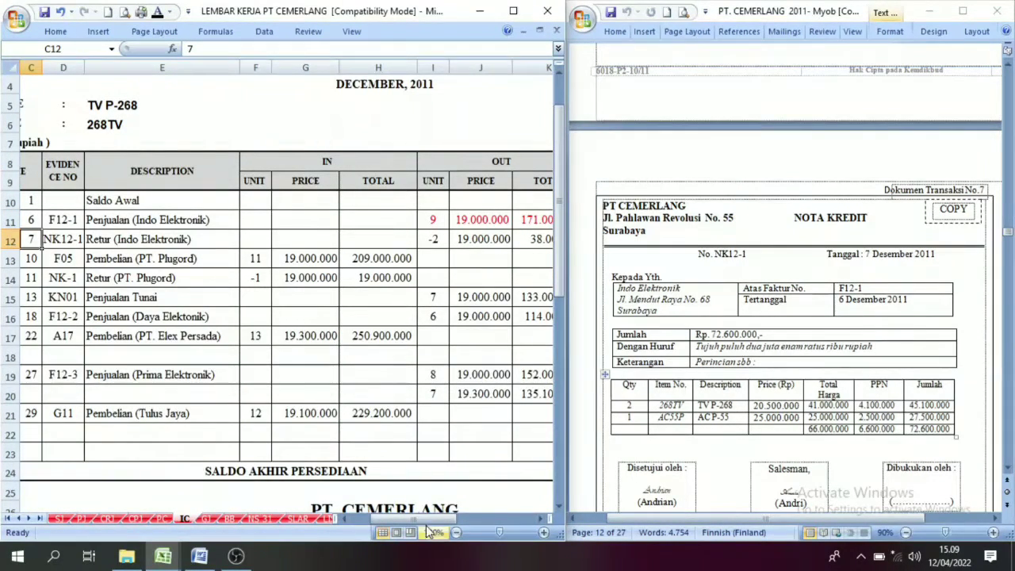
pyautogui.moveTo(407, 520); pyautogui.dragTo(398, 520)
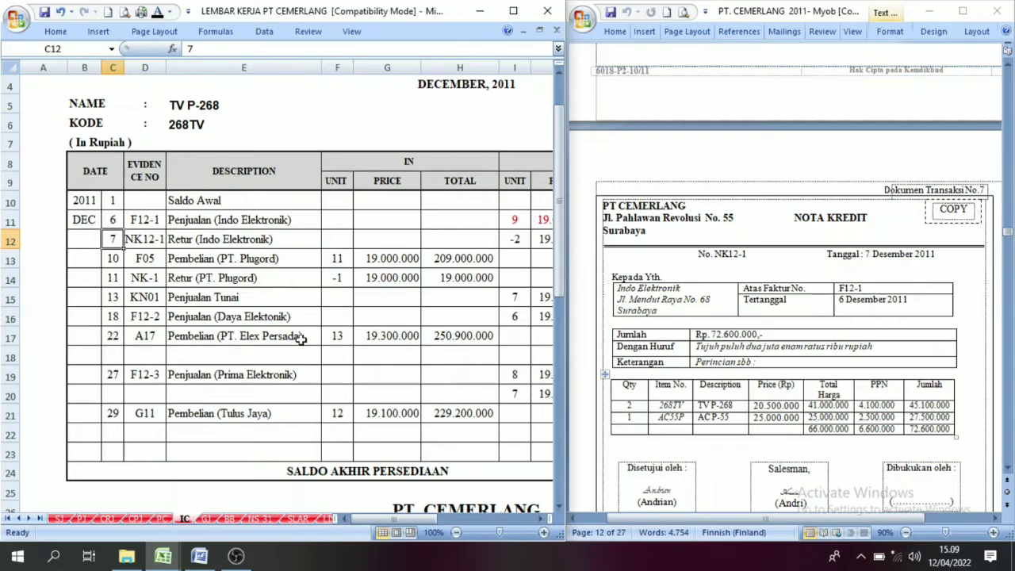
pyautogui.click(519, 238)
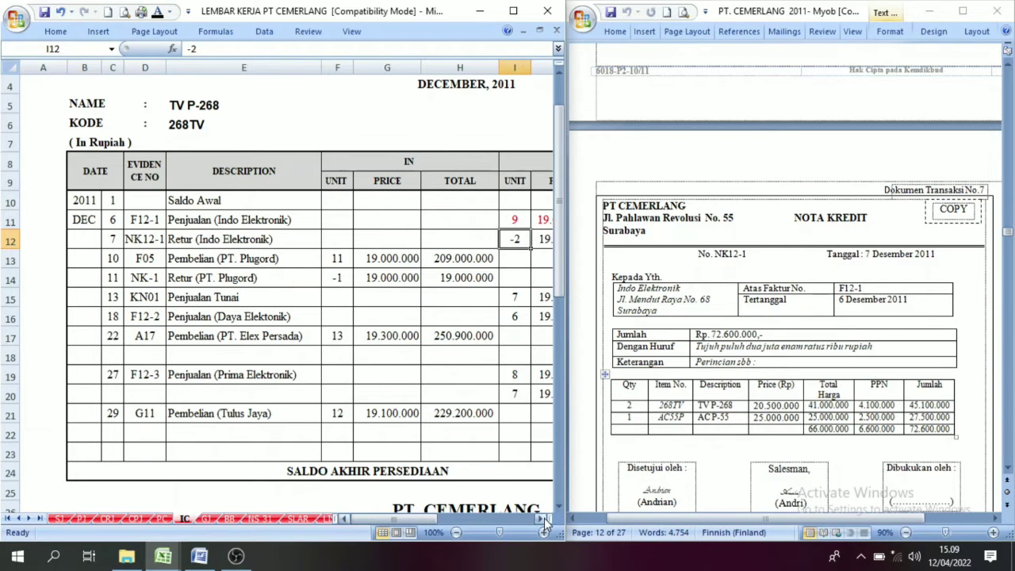
pyautogui.click(544, 518)
pyautogui.click(542, 519)
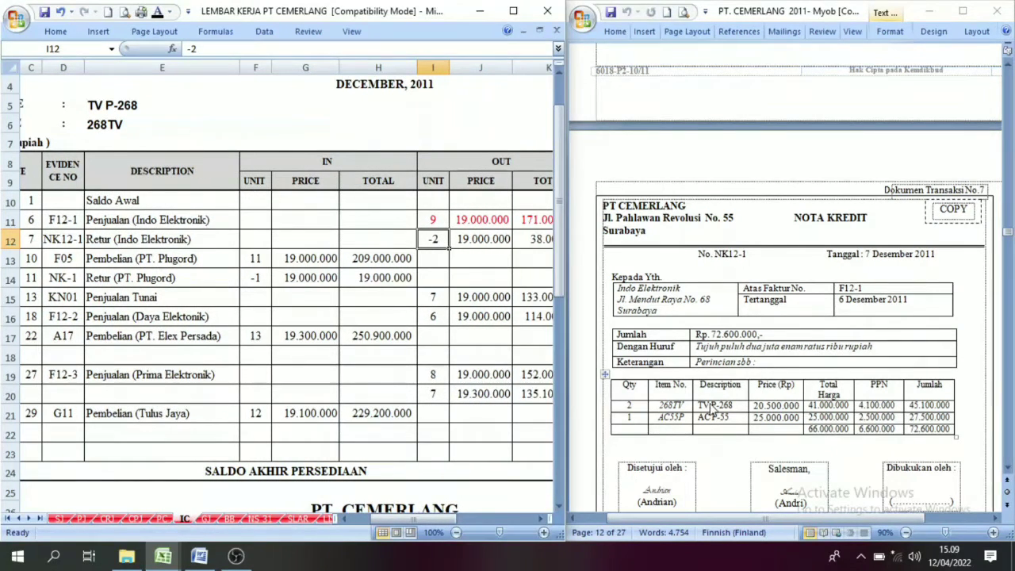
pyautogui.click(115, 104)
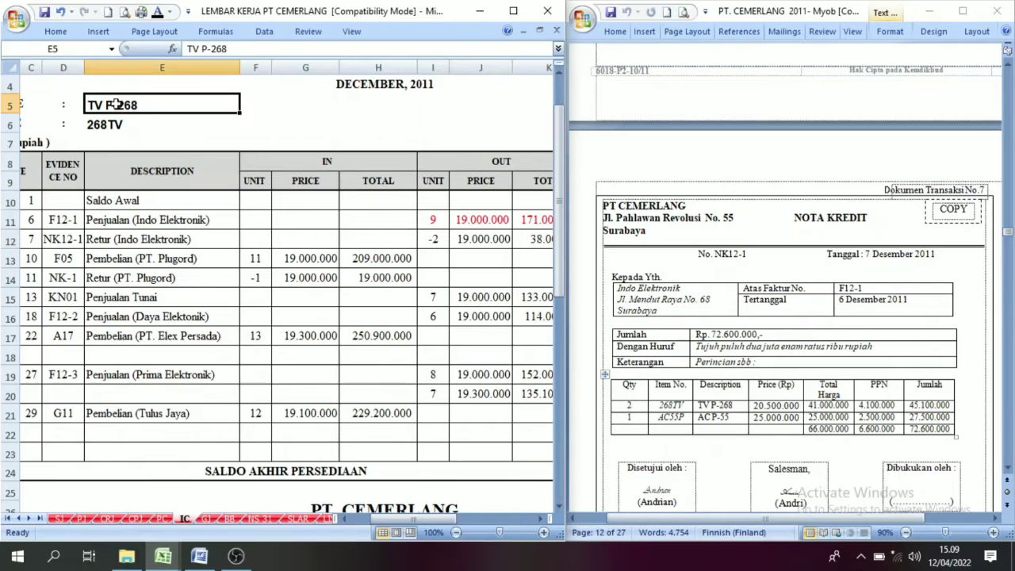
# Set the font color of the NK12-1 return's OUT unit, price and total in I12:K12 to standard red
pyautogui.moveTo(432, 238); pyautogui.dragTo(535, 239)
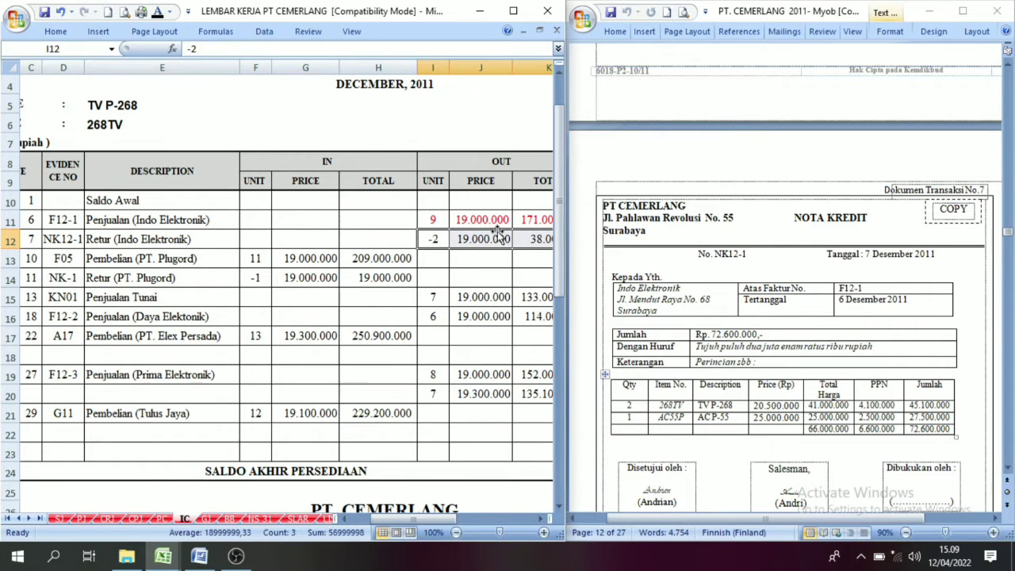
pyautogui.click(169, 11)
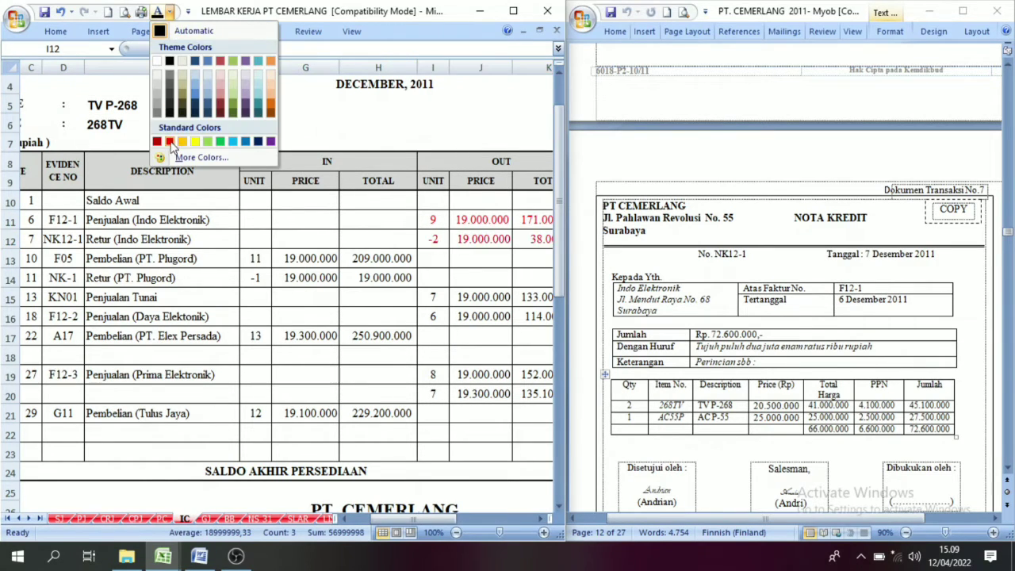
pyautogui.click(173, 140)
# Color the NK12-1 return's OUT unit, price and total in I36:K36 of the AC P-55 inventory card red
pyautogui.scroll(-6, 339, 316)
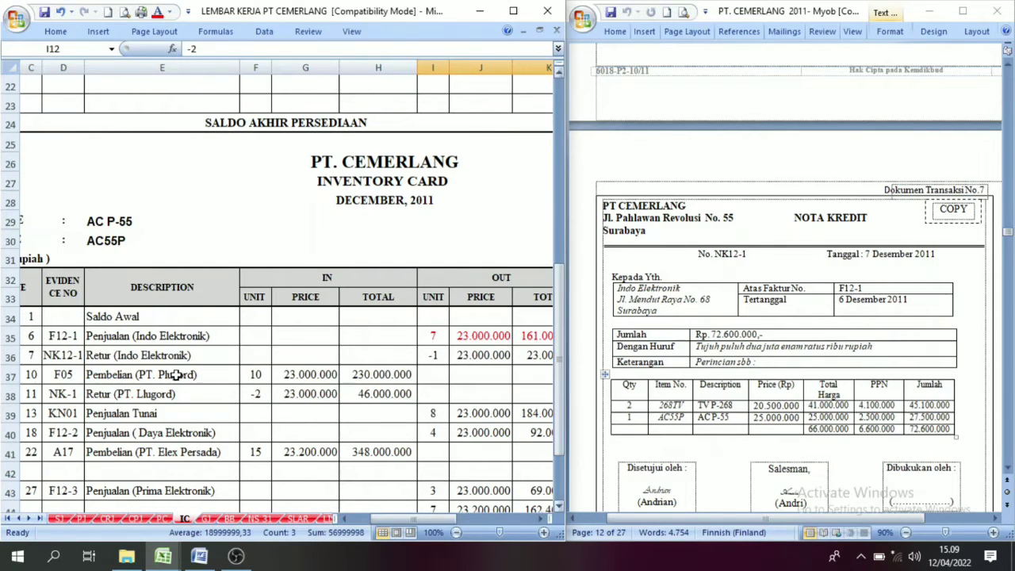
pyautogui.click(434, 355)
pyautogui.moveTo(450, 357); pyautogui.dragTo(520, 356)
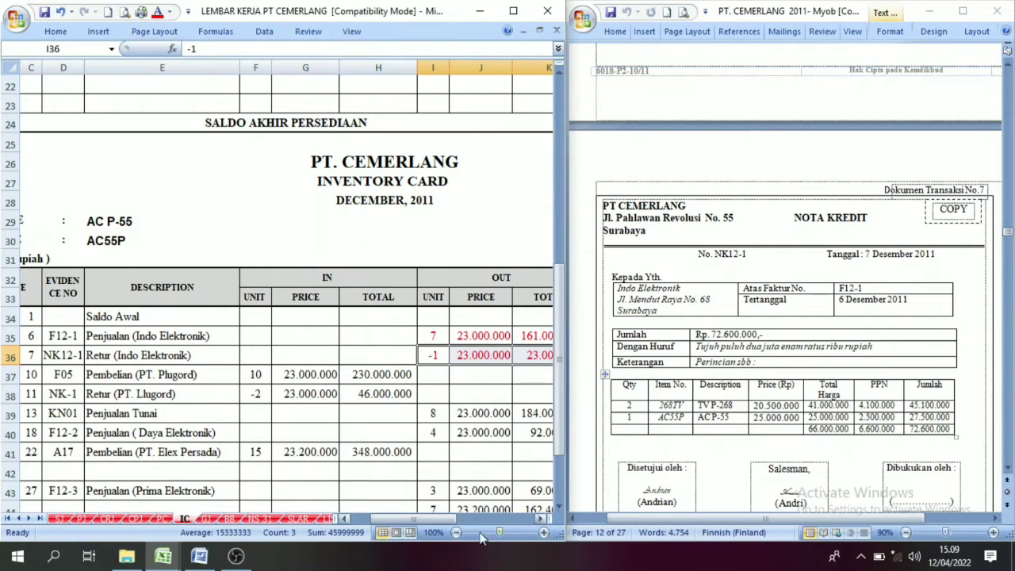
# Compare the NK12-1 return totals in K12 and K36 of the TV P-268 and AC P-55 inventory cards
pyautogui.moveTo(446, 518); pyautogui.dragTo(479, 519)
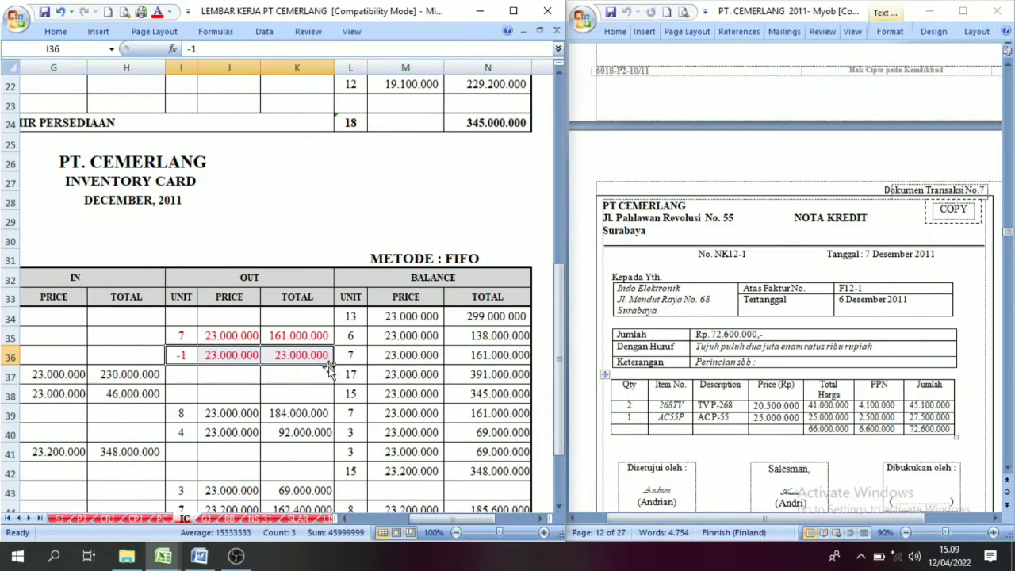
pyautogui.click(309, 355)
pyautogui.scroll(6, 404, 337)
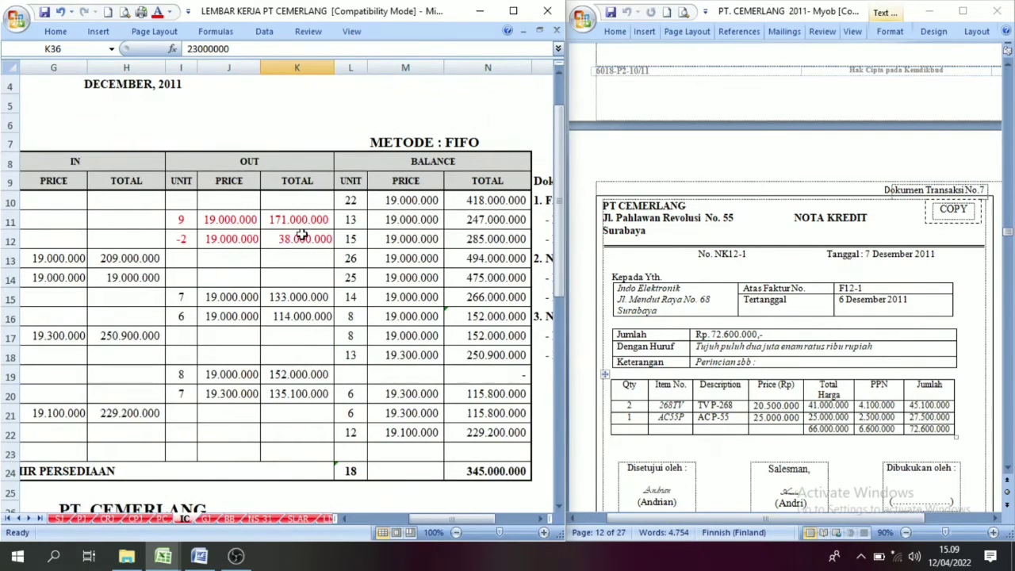
pyautogui.click(296, 239)
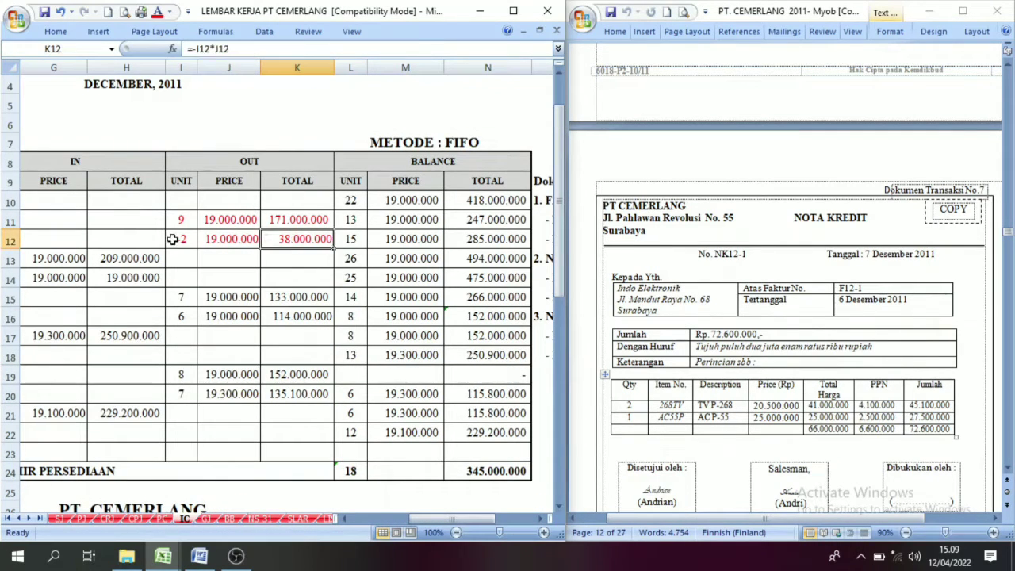
pyautogui.scroll(-6, 300, 365)
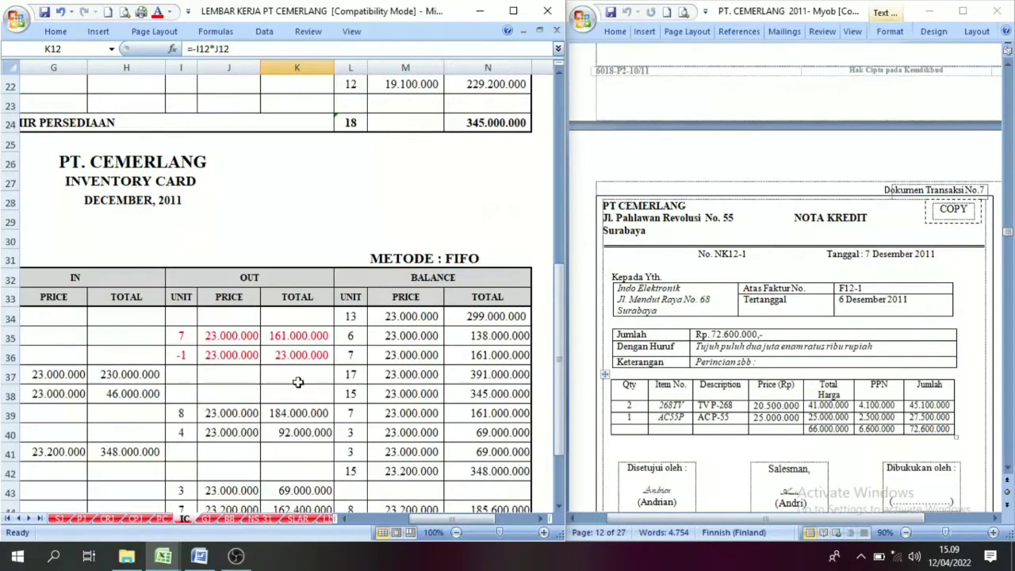
pyautogui.click(279, 355)
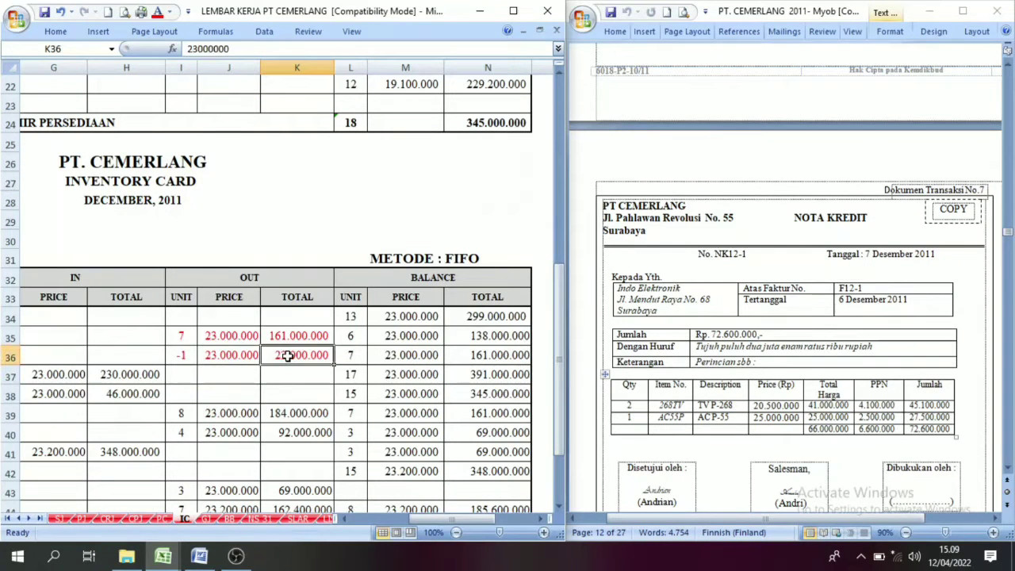
pyautogui.scroll(2, 321, 359)
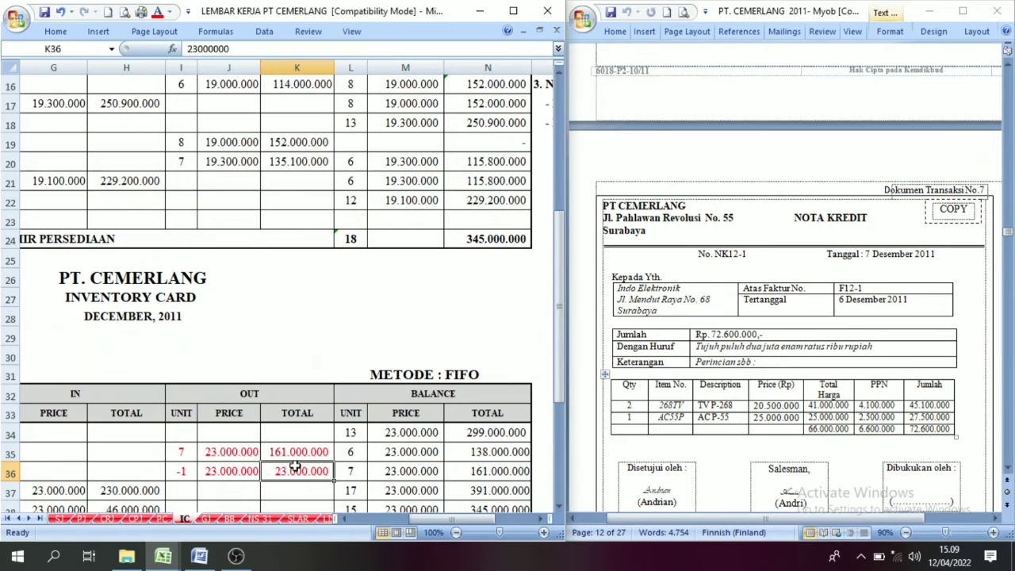
pyautogui.scroll(5, 296, 396)
pyautogui.click(292, 299)
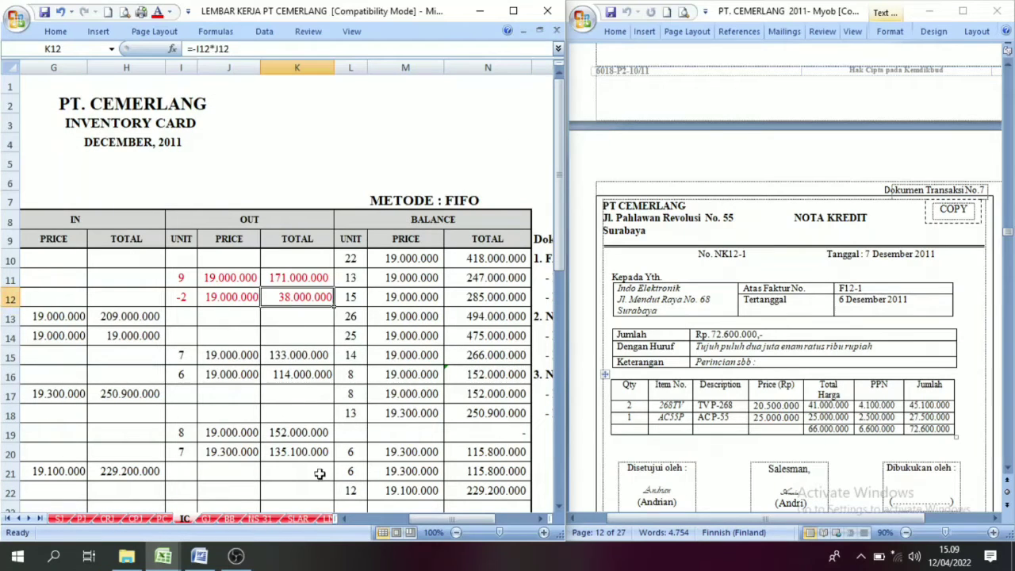
# Set the font color of the General Journal debit and credit amounts in K14:L15 to Automatic black and review the NK12-1 amounts
pyautogui.click(208, 518)
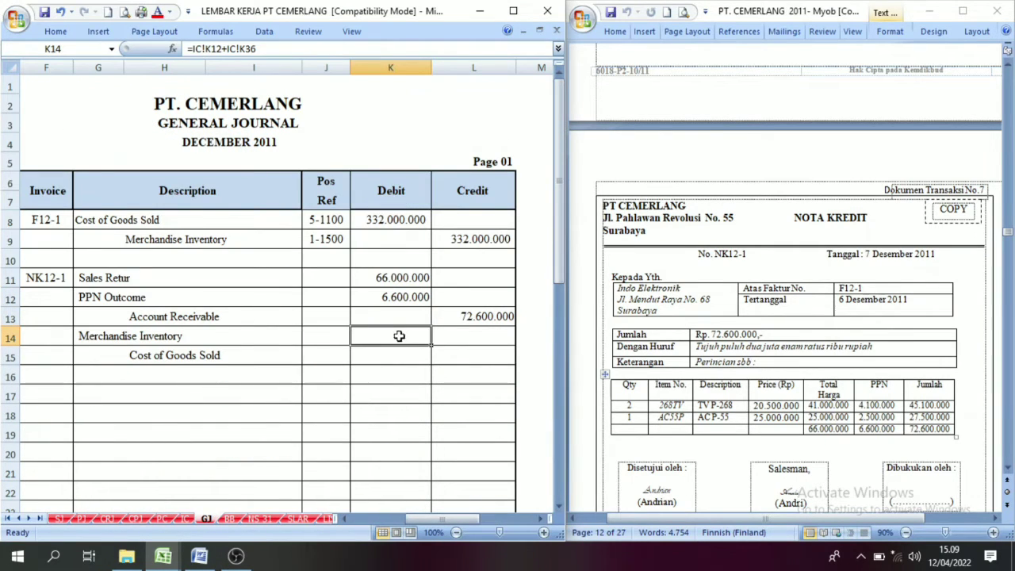
pyautogui.moveTo(398, 337); pyautogui.dragTo(474, 356)
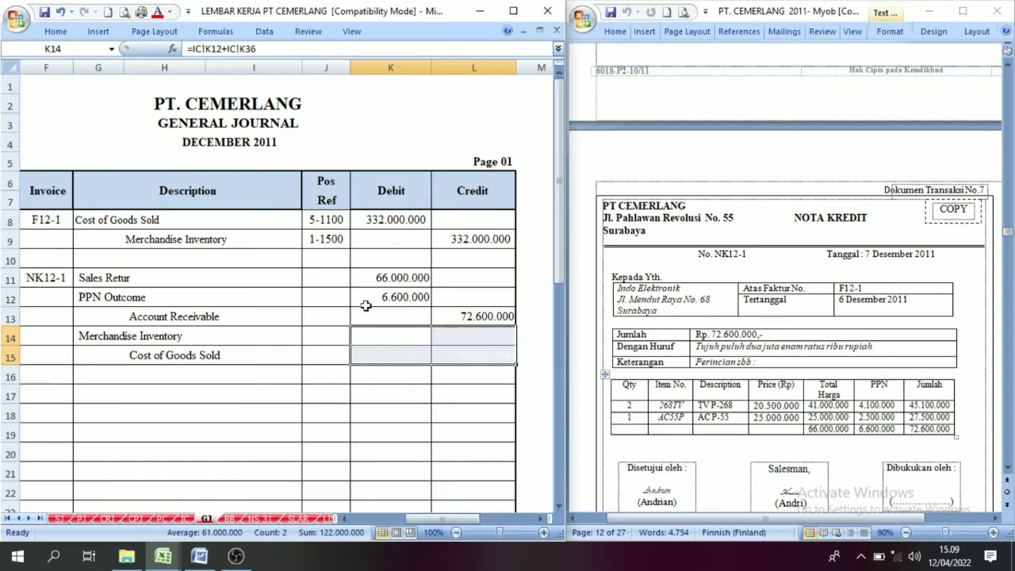
pyautogui.click(170, 13)
pyautogui.click(179, 29)
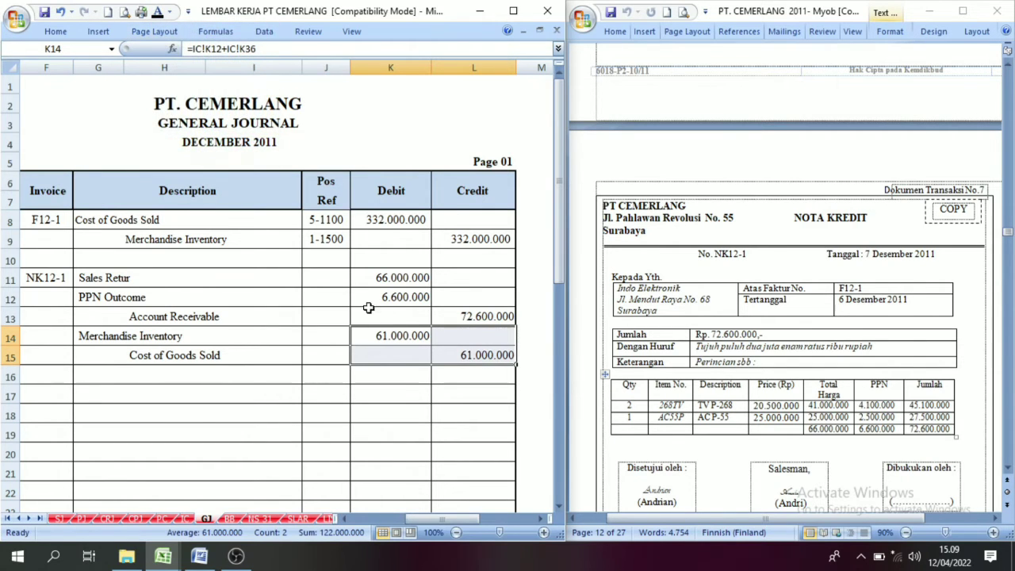
pyautogui.click(412, 333)
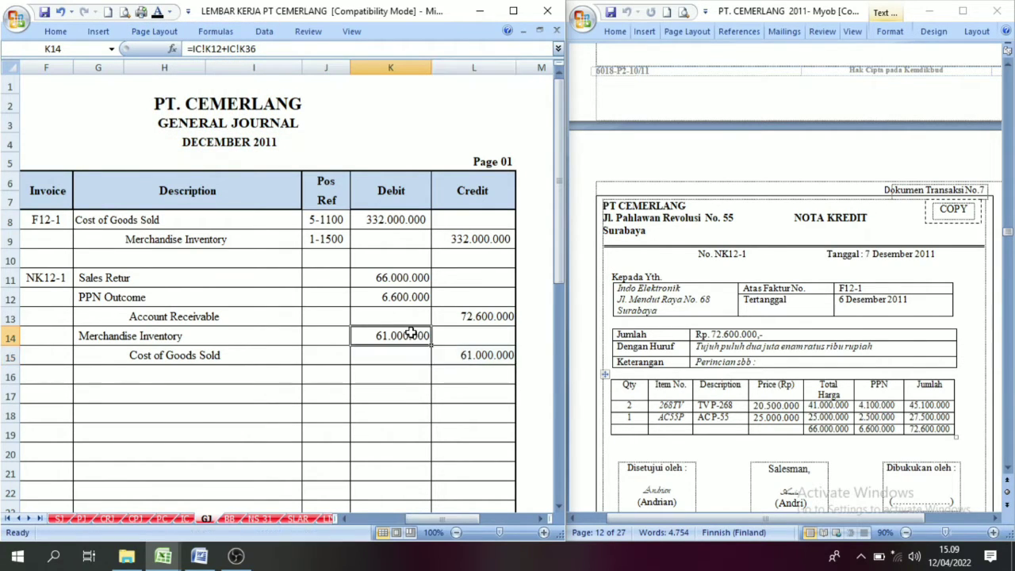
pyautogui.moveTo(404, 274); pyautogui.dragTo(483, 317)
pyautogui.click(484, 401)
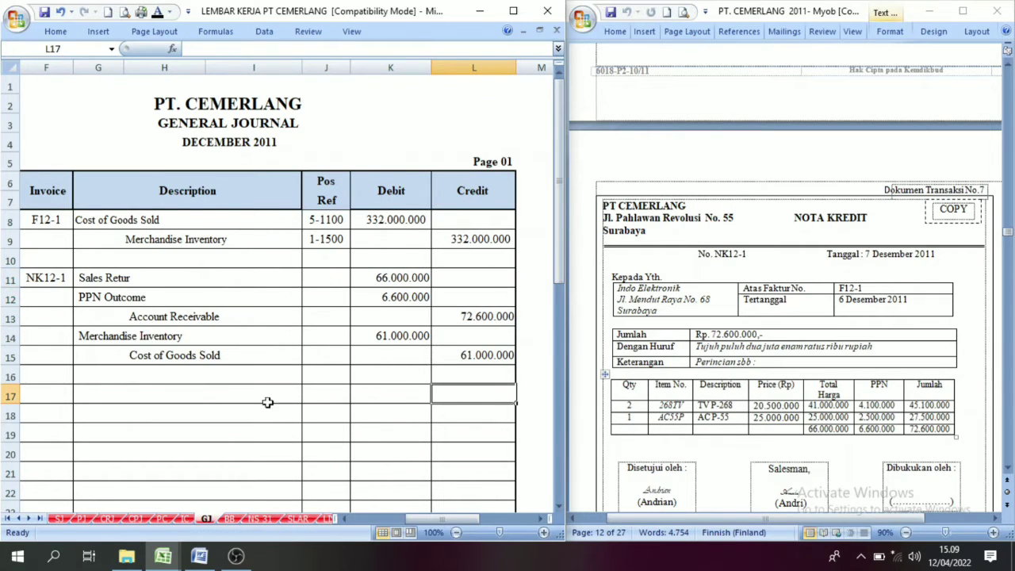
# Set the font color of the note "( Retur Indo Elektronik )" in G16 to Automatic black
pyautogui.click(100, 375)
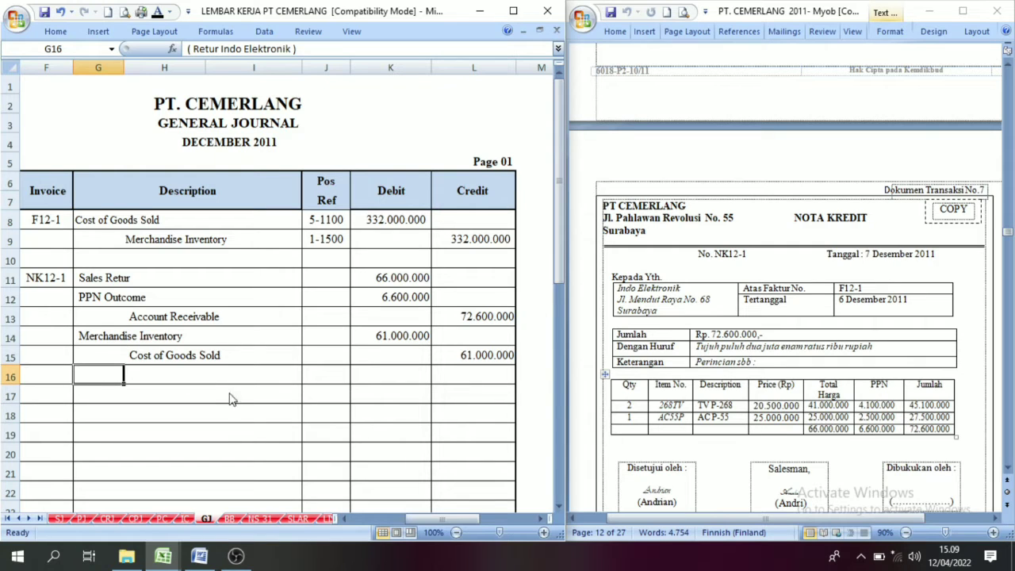
pyautogui.click(288, 389)
pyautogui.moveTo(106, 375); pyautogui.dragTo(172, 381)
pyautogui.click(157, 12)
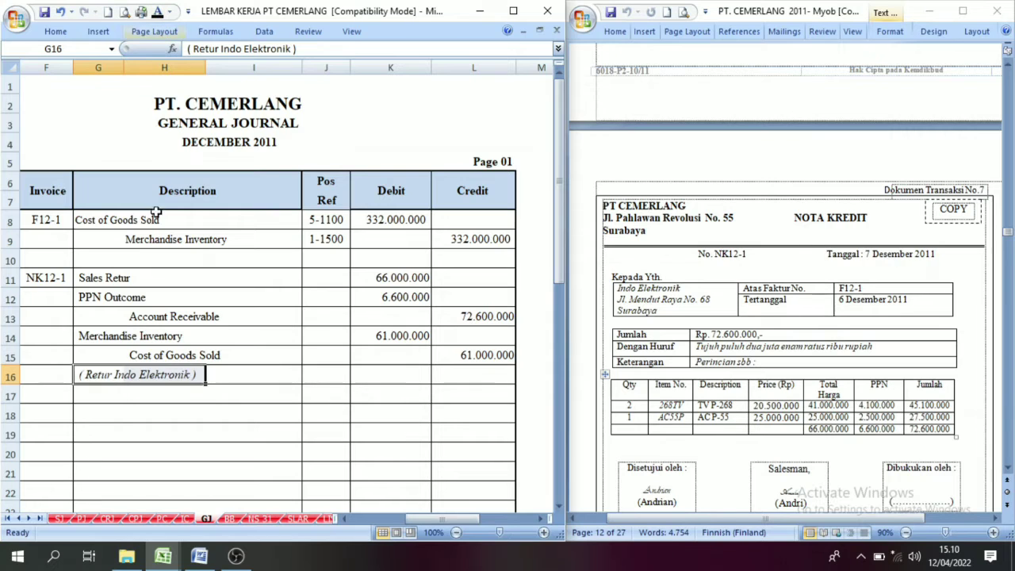
pyautogui.click(167, 416)
# Look through transaction documents 8 to 10 for the next General Journal entry, examining the letterhead and title of PT Plugord's invoice F05
pyautogui.moveTo(419, 524); pyautogui.dragTo(379, 518)
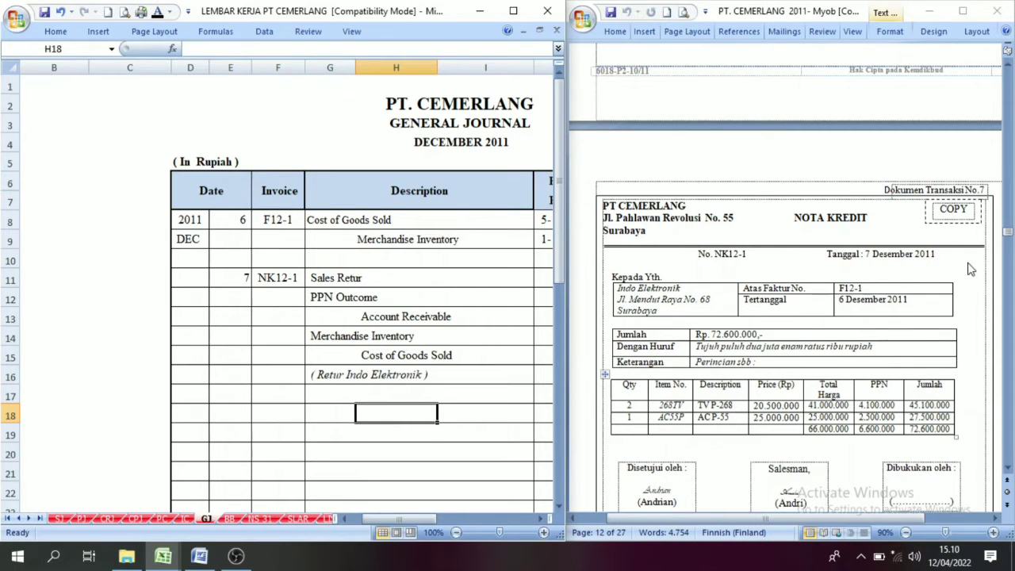
pyautogui.scroll(-8, 713, 357)
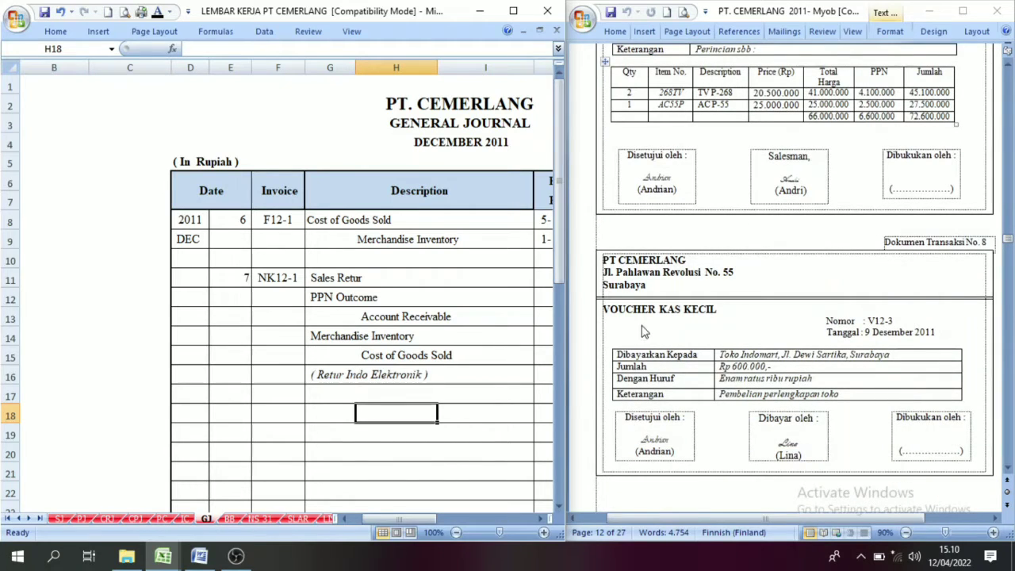
pyautogui.scroll(-10, 644, 325)
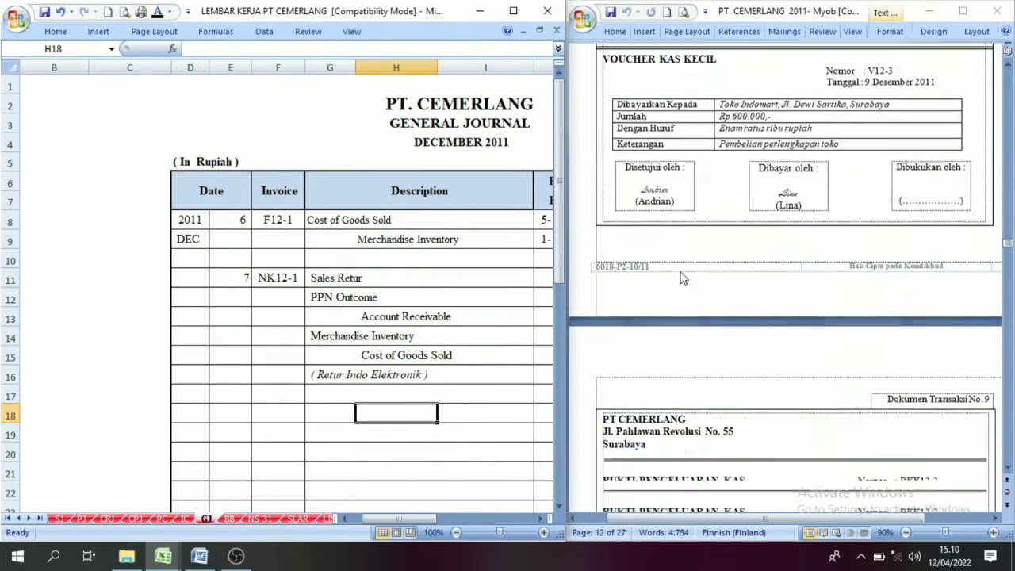
pyautogui.scroll(-8, 687, 389)
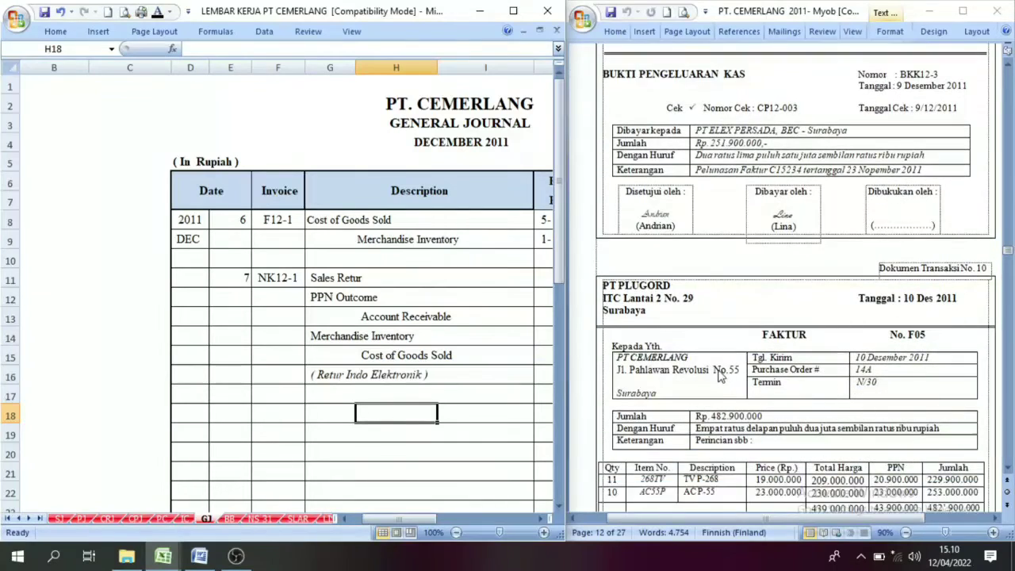
pyautogui.scroll(-2, 717, 343)
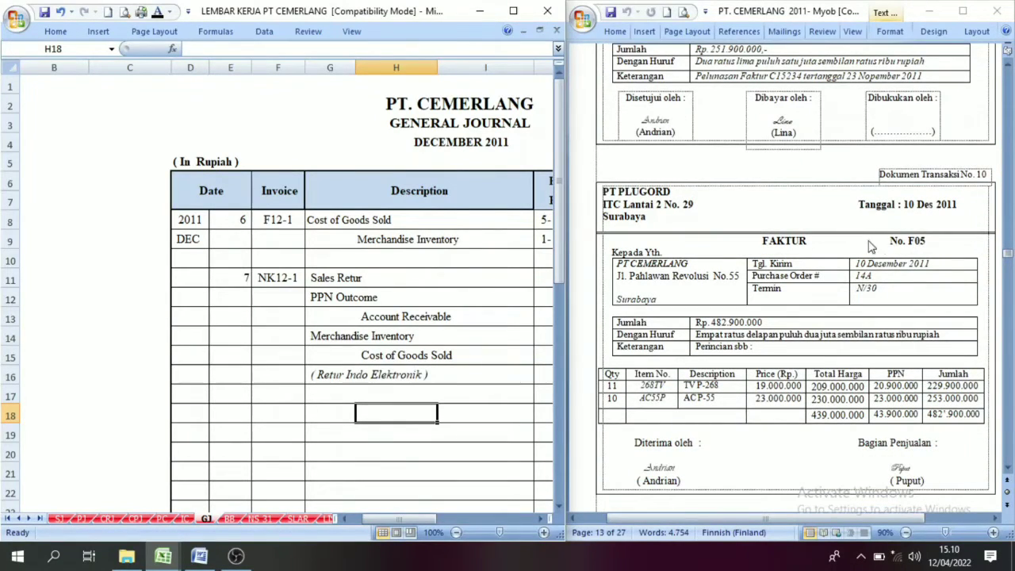
pyautogui.click(776, 249)
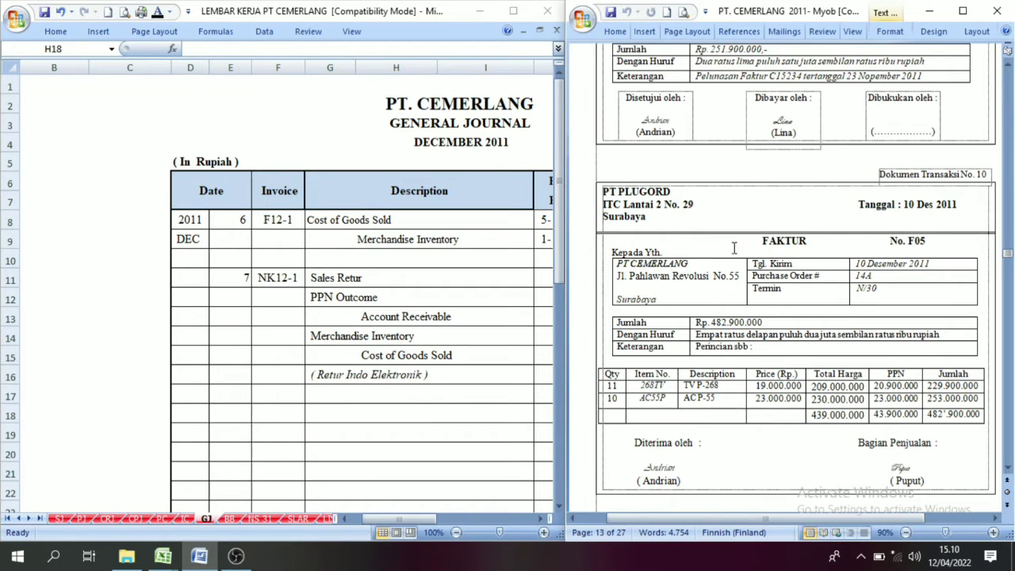
pyautogui.click(814, 236)
pyautogui.moveTo(815, 247); pyautogui.dragTo(759, 246)
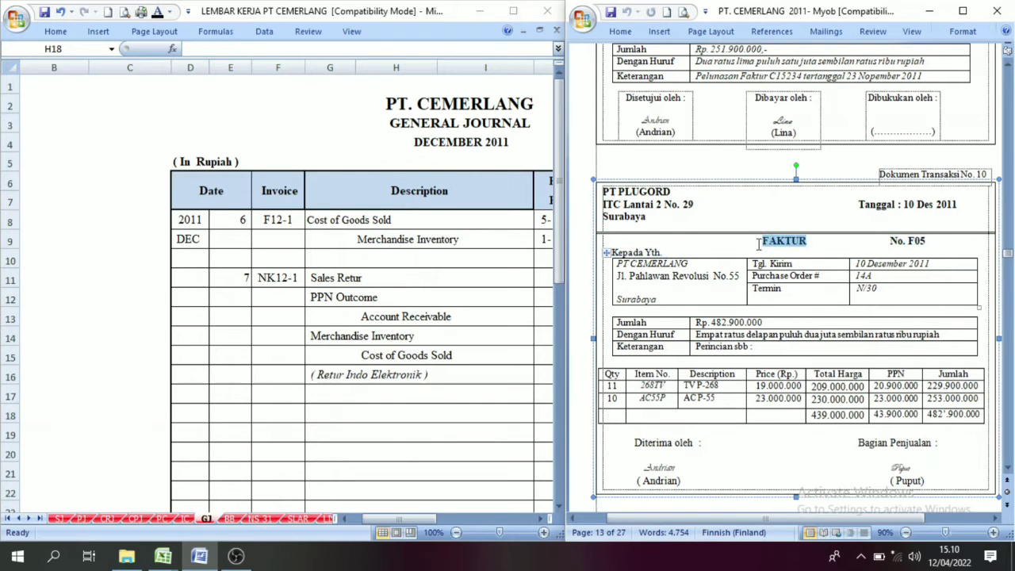
pyautogui.click(658, 218)
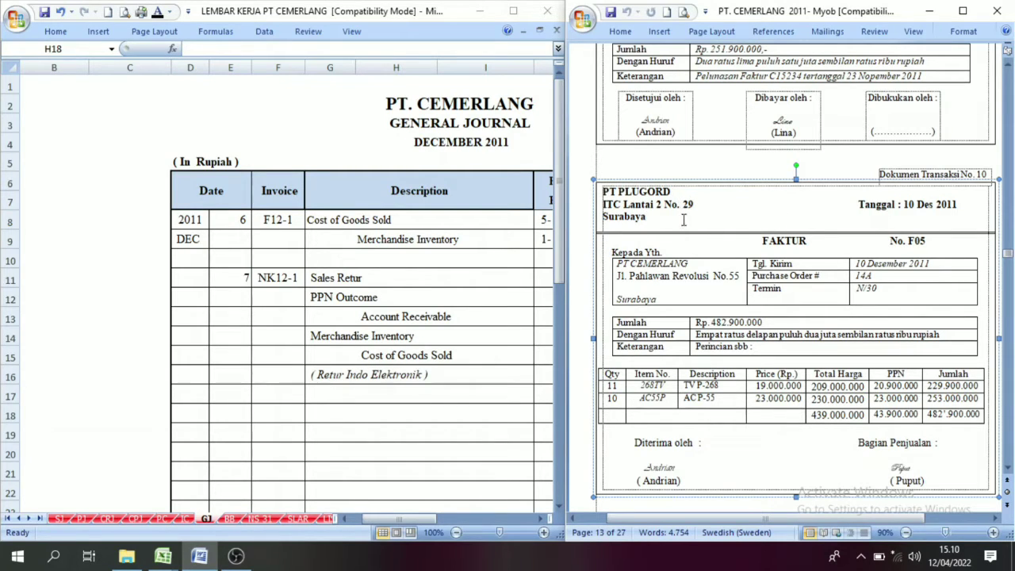
pyautogui.moveTo(644, 204); pyautogui.dragTo(810, 245)
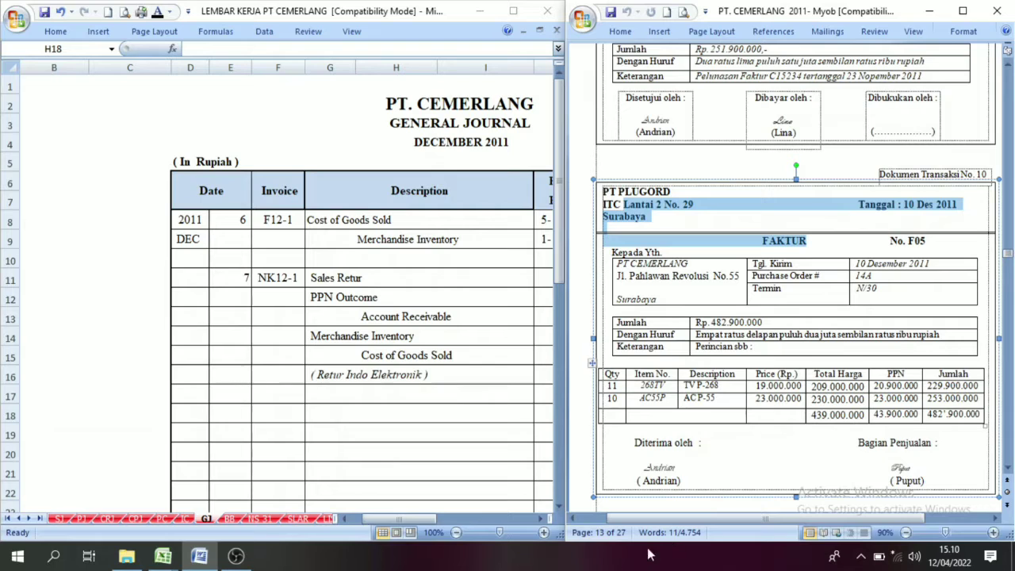
pyautogui.click(682, 224)
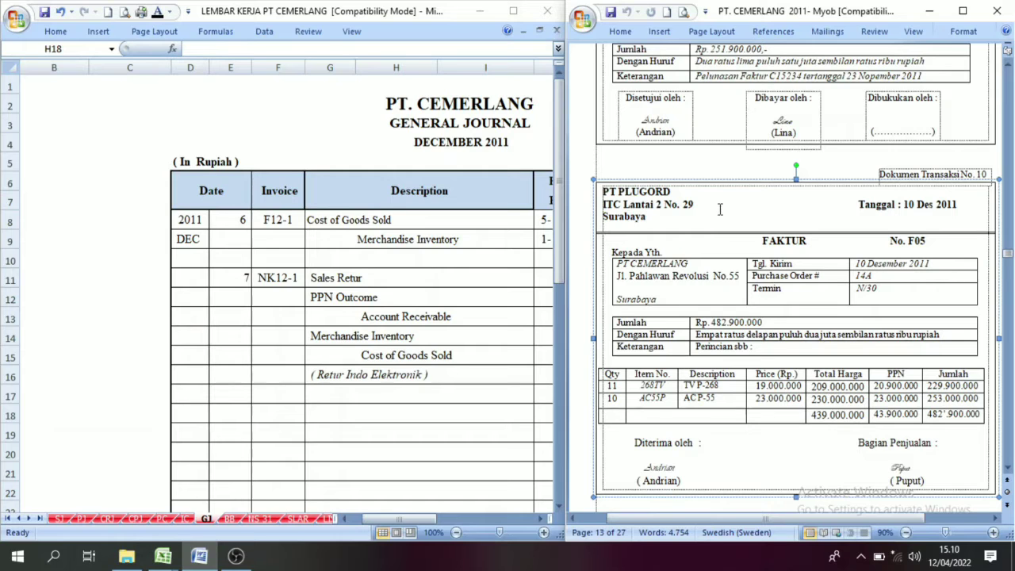
# Examine the title and letterhead of PT Plugord's credit note NK-1 in transaction document 11, comparing it with invoice F05
pyautogui.scroll(-5, 735, 313)
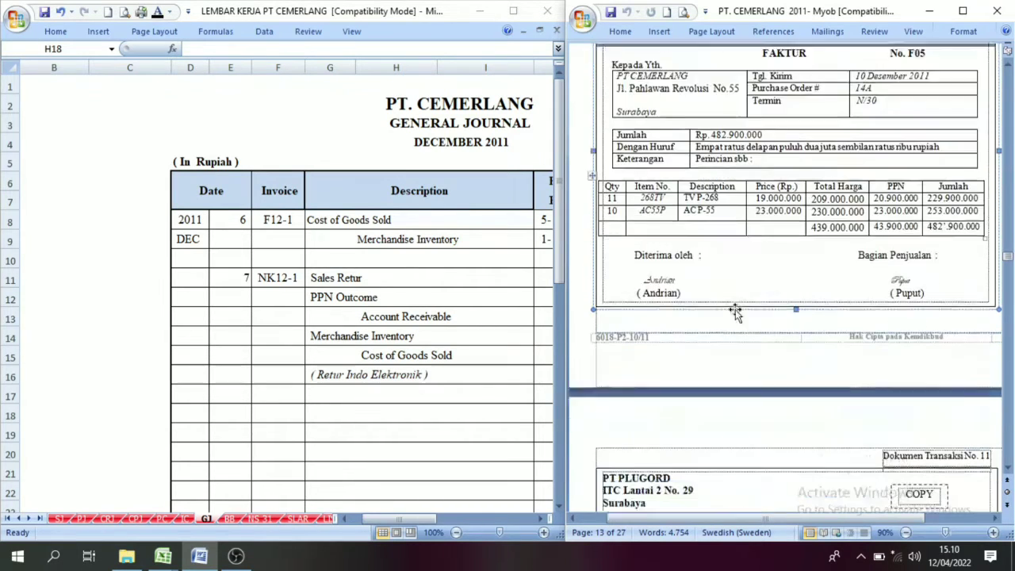
pyautogui.scroll(-5, 754, 335)
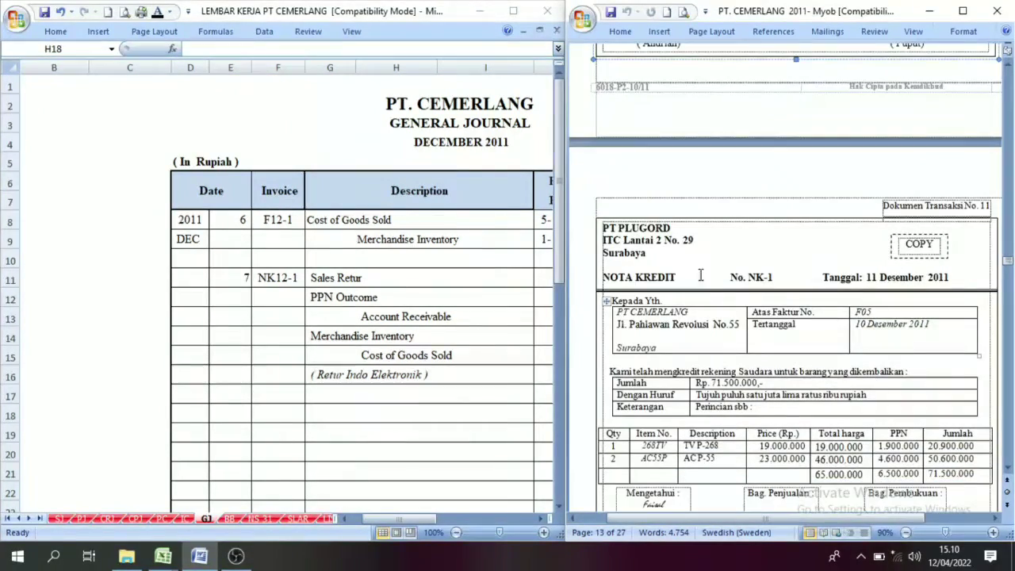
pyautogui.scroll(10, 738, 230)
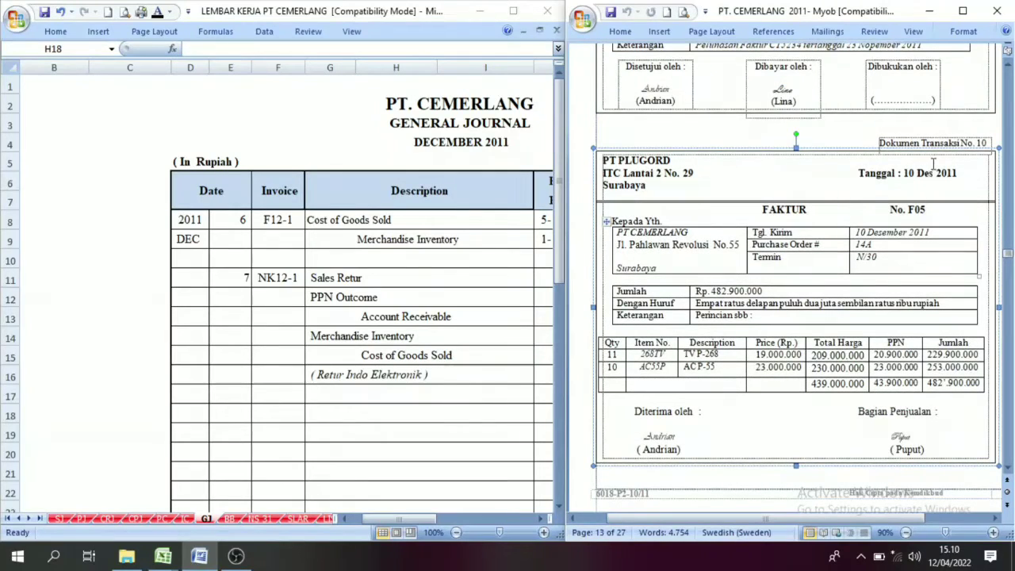
pyautogui.click(679, 245)
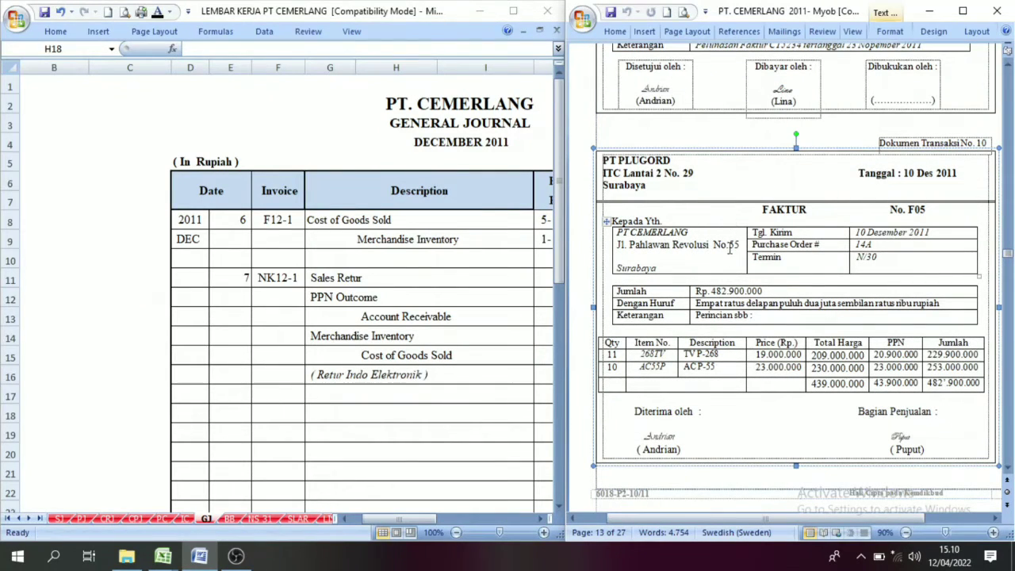
pyautogui.scroll(-7, 729, 248)
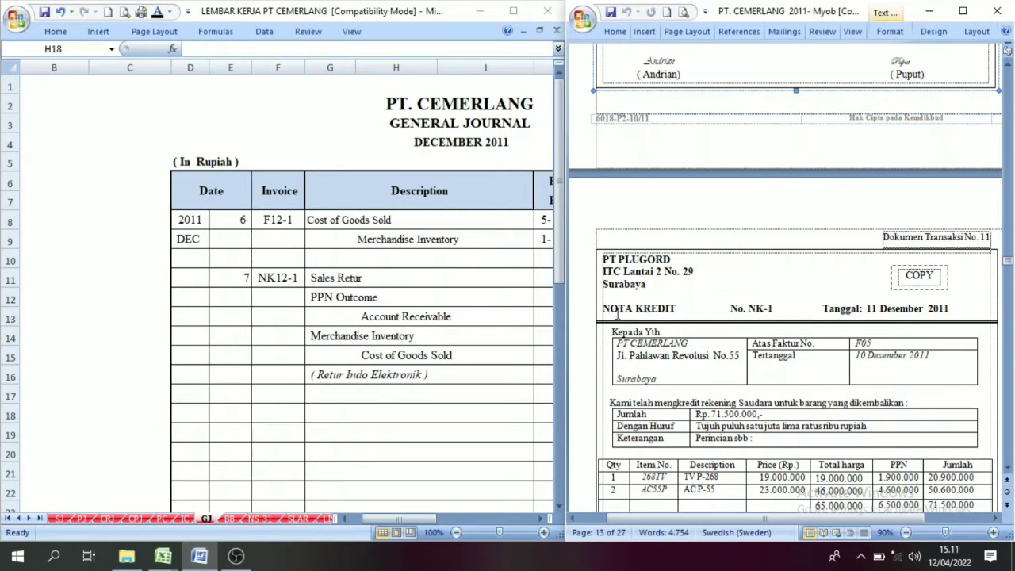
pyautogui.moveTo(600, 308); pyautogui.dragTo(661, 306)
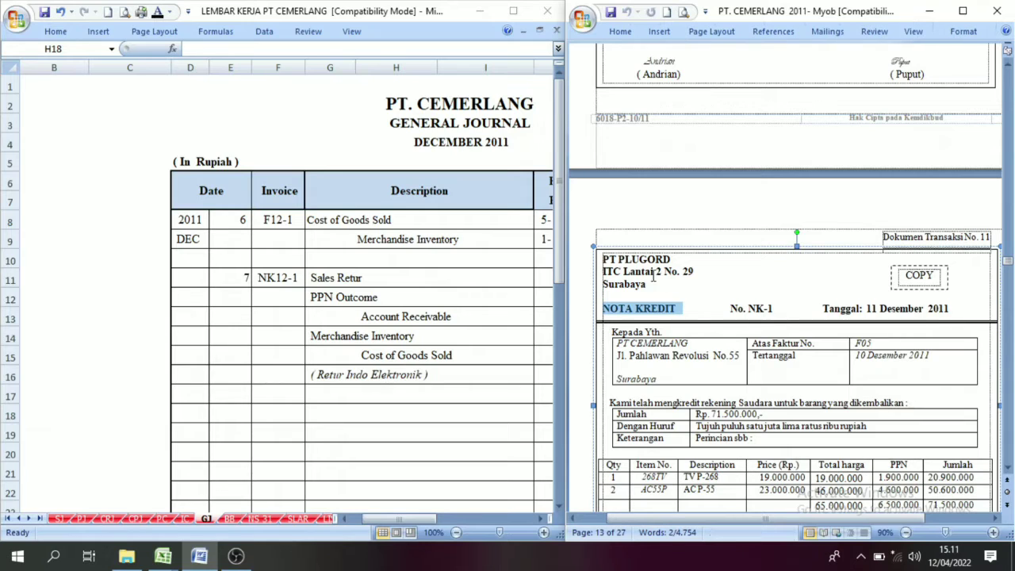
pyautogui.click(737, 308)
pyautogui.moveTo(604, 260); pyautogui.dragTo(673, 285)
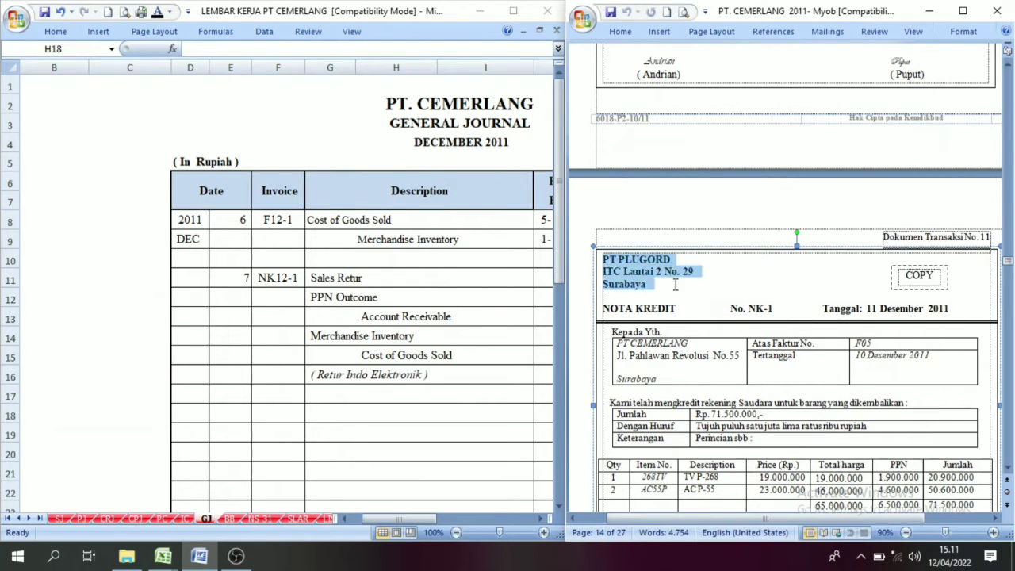
pyautogui.click(683, 308)
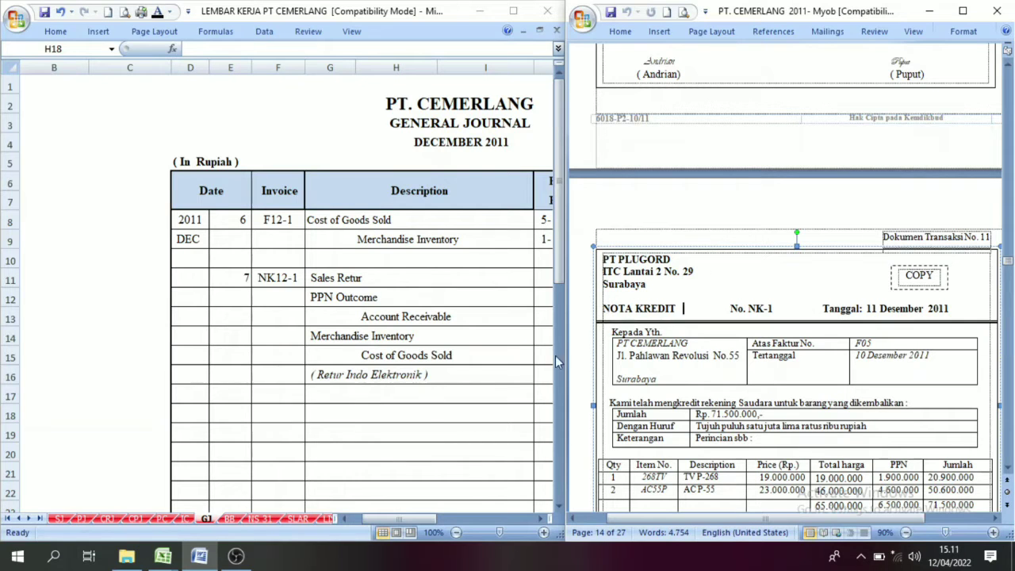
# Check the SJ, PJ, CRJ, CPJ and PC journal sheets against credit note NK-1 and return to the General Journal
pyautogui.click(60, 518)
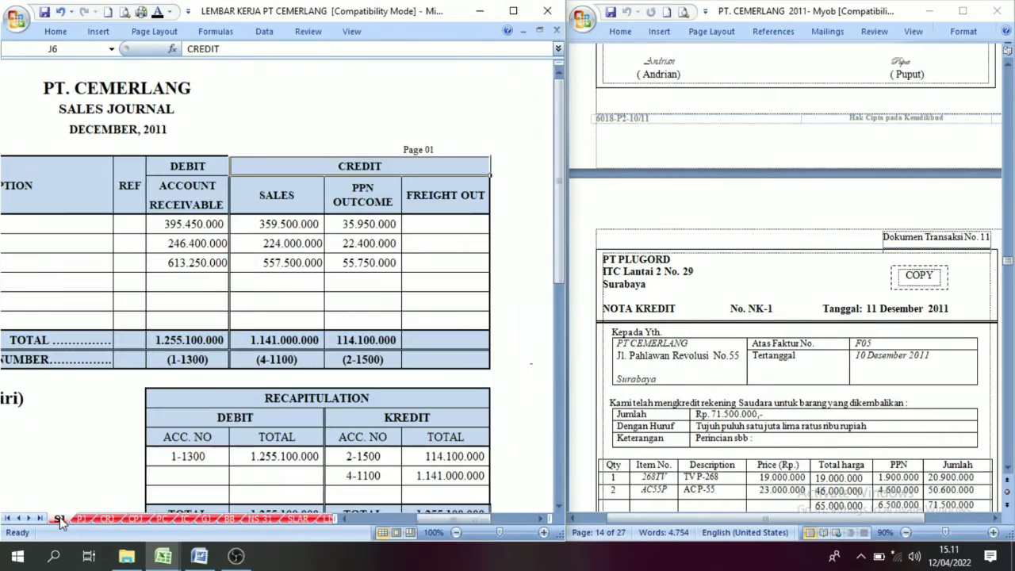
pyautogui.click(82, 519)
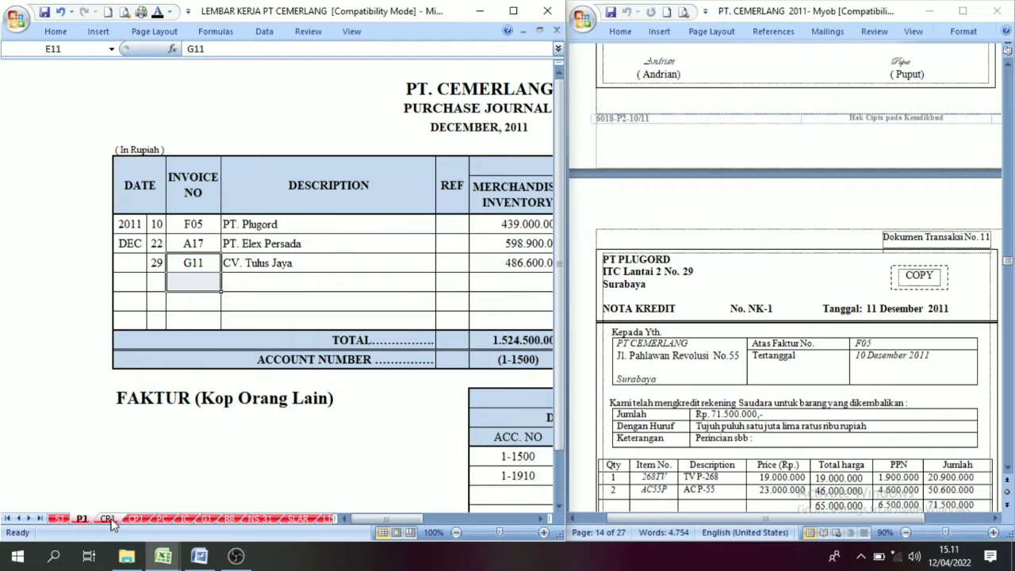
pyautogui.click(110, 520)
pyautogui.click(136, 519)
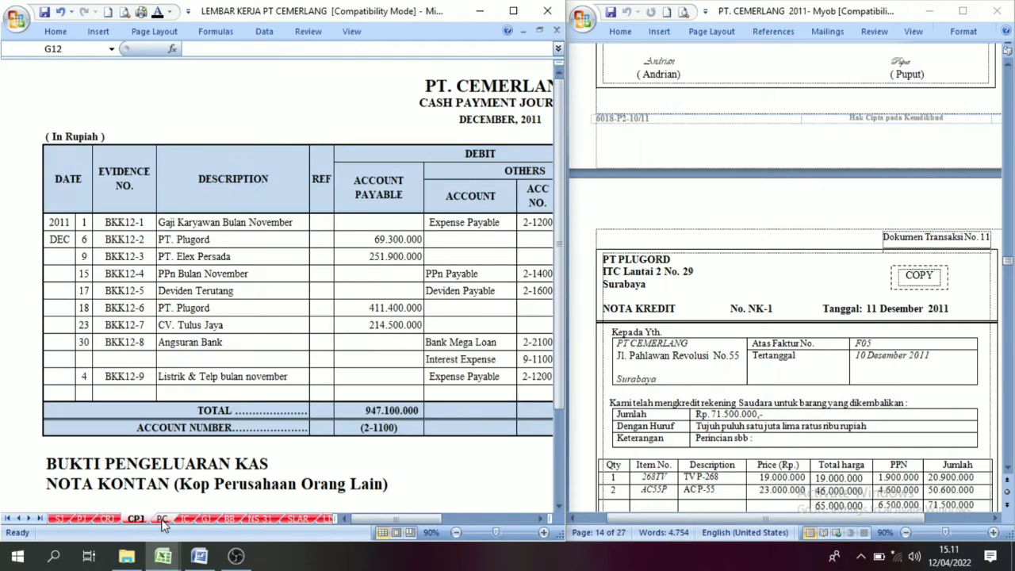
pyautogui.click(156, 520)
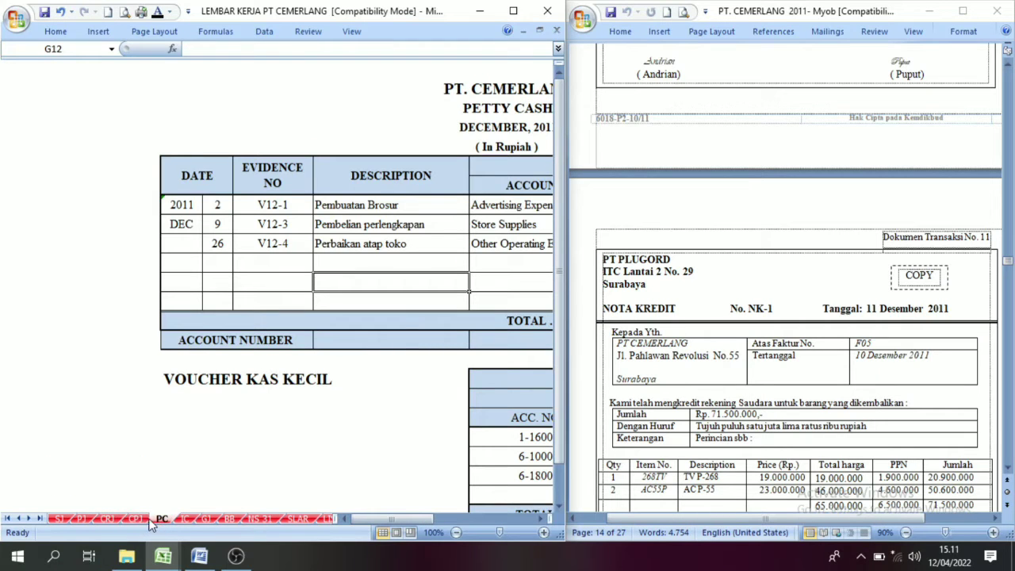
pyautogui.click(208, 519)
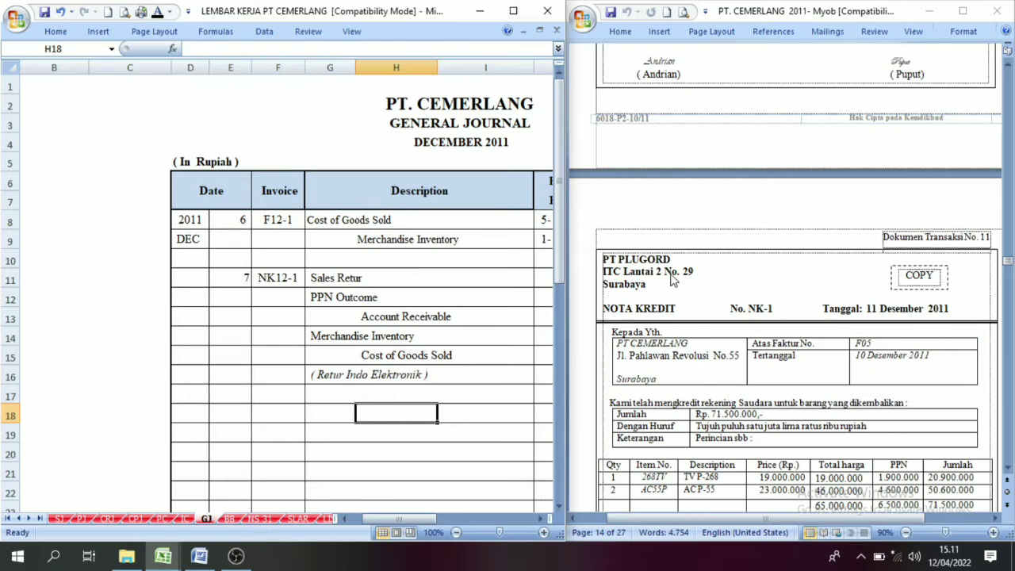
pyautogui.click(641, 265)
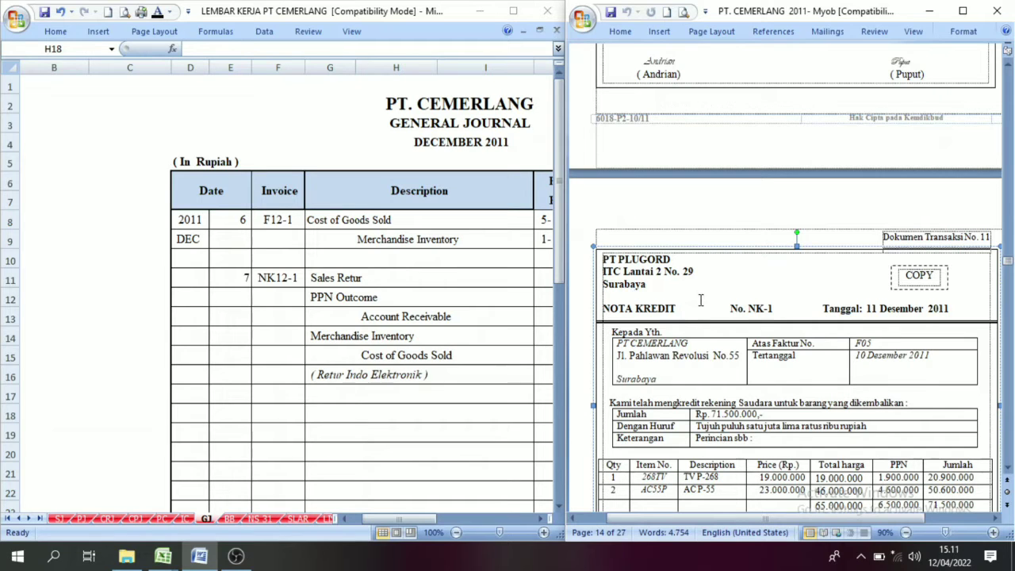
# Set the font color of the NK-1 date and invoice number in E18:F18 of the General Journal to Automatic black
pyautogui.click(346, 420)
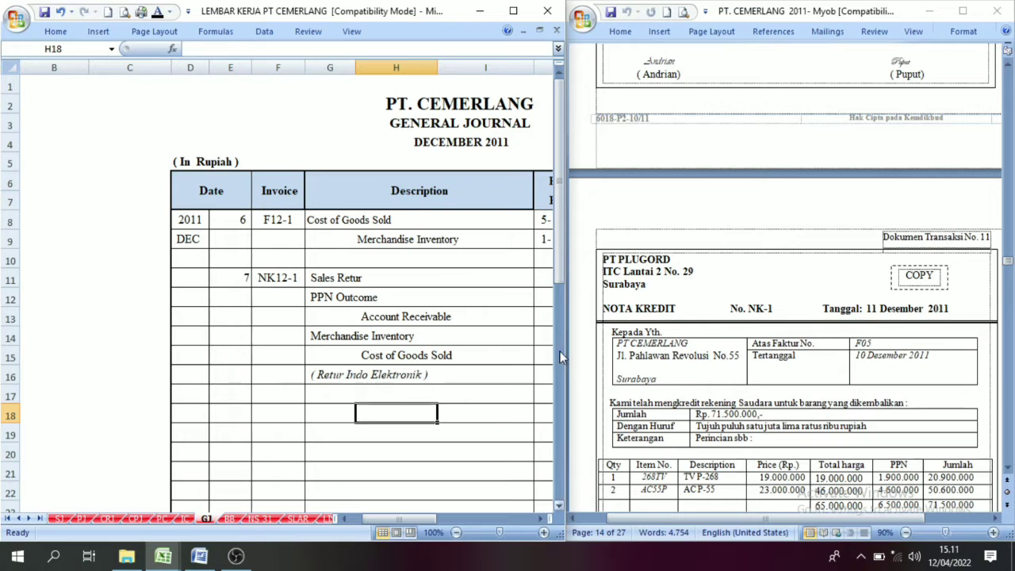
pyautogui.moveTo(397, 520); pyautogui.dragTo(407, 521)
pyautogui.moveTo(158, 410); pyautogui.dragTo(206, 410)
pyautogui.click(158, 12)
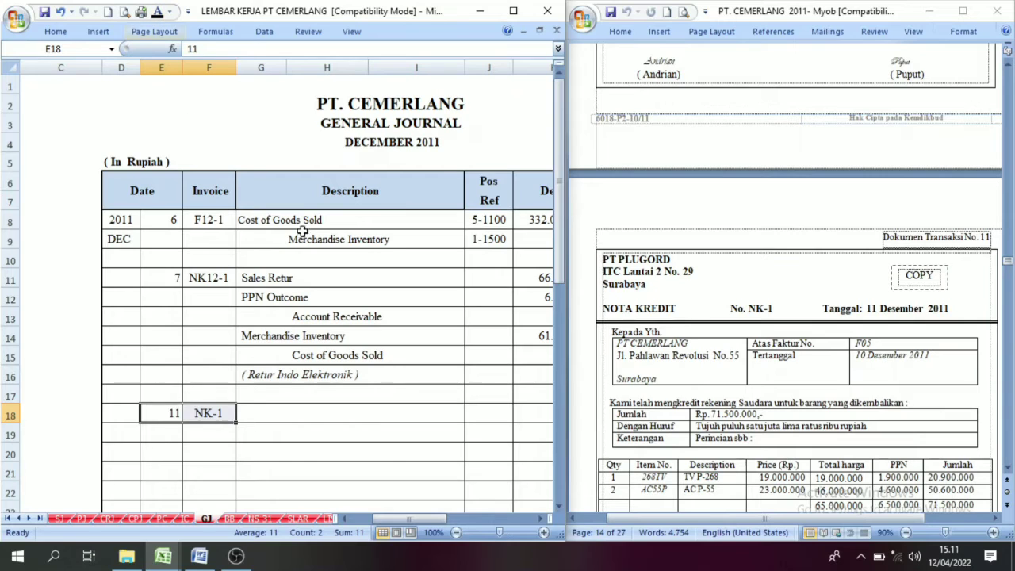
# Set the font color of the NK-1 account names Account Payable and Merchandise Inventry in G18:H19 to Automatic black and review them
pyautogui.click(264, 414)
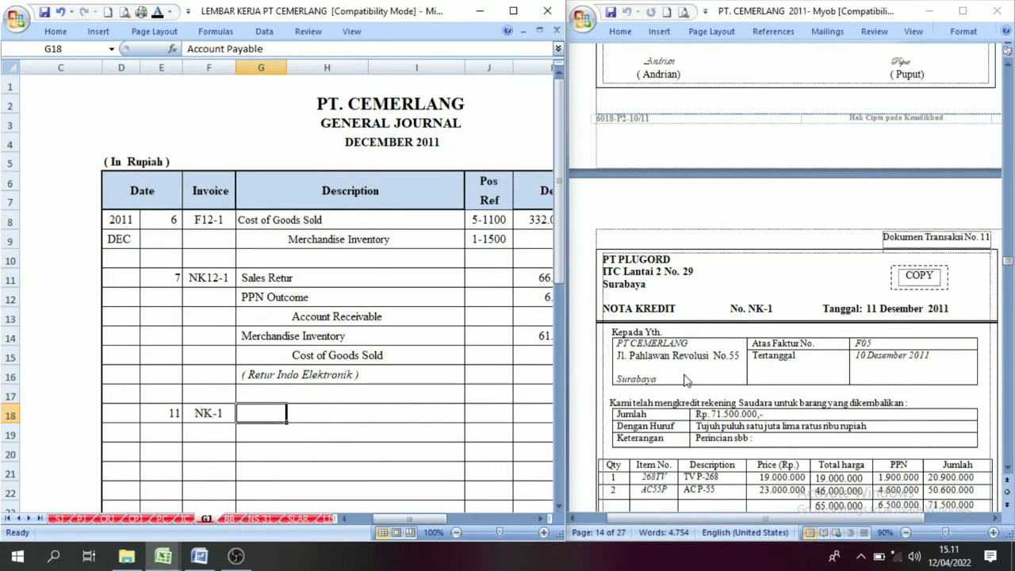
pyautogui.scroll(-3, 716, 372)
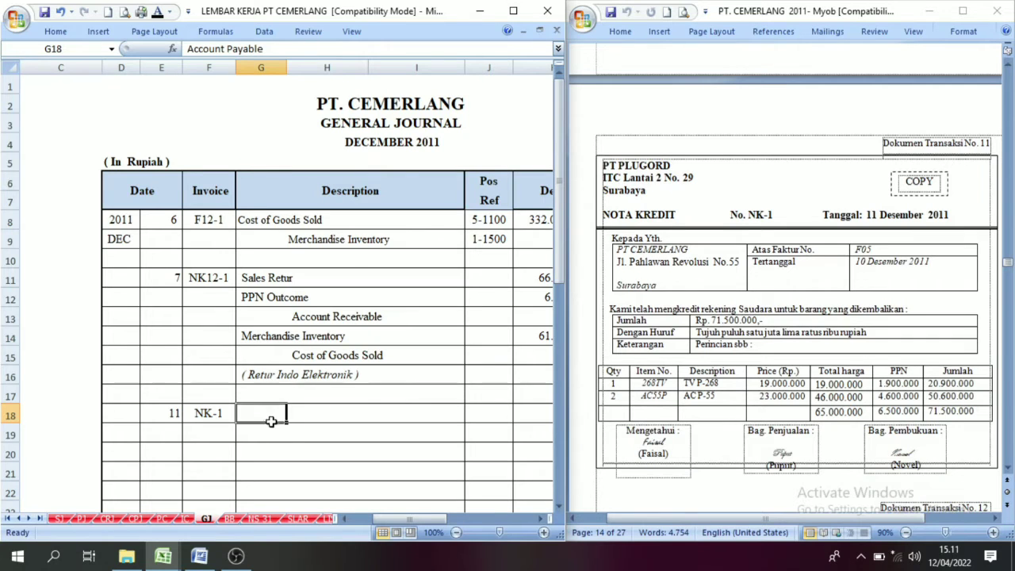
pyautogui.moveTo(248, 413); pyautogui.dragTo(313, 428)
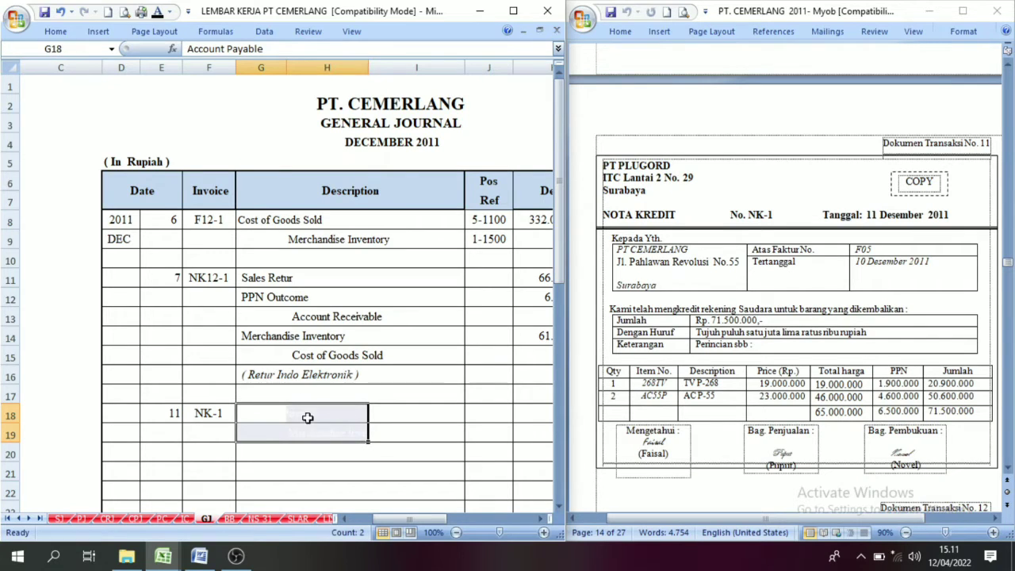
pyautogui.click(158, 11)
pyautogui.click(392, 437)
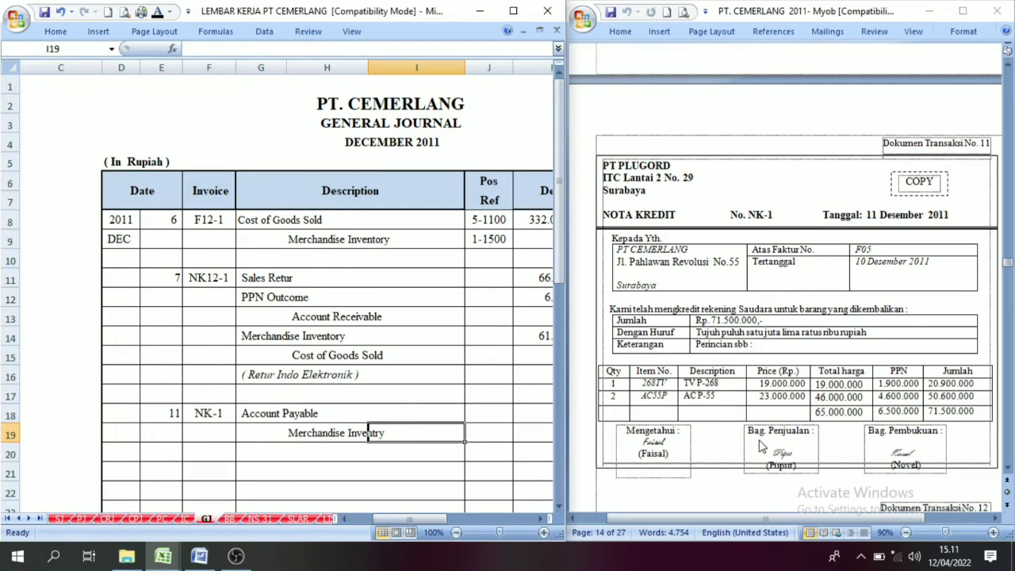
pyautogui.click(255, 417)
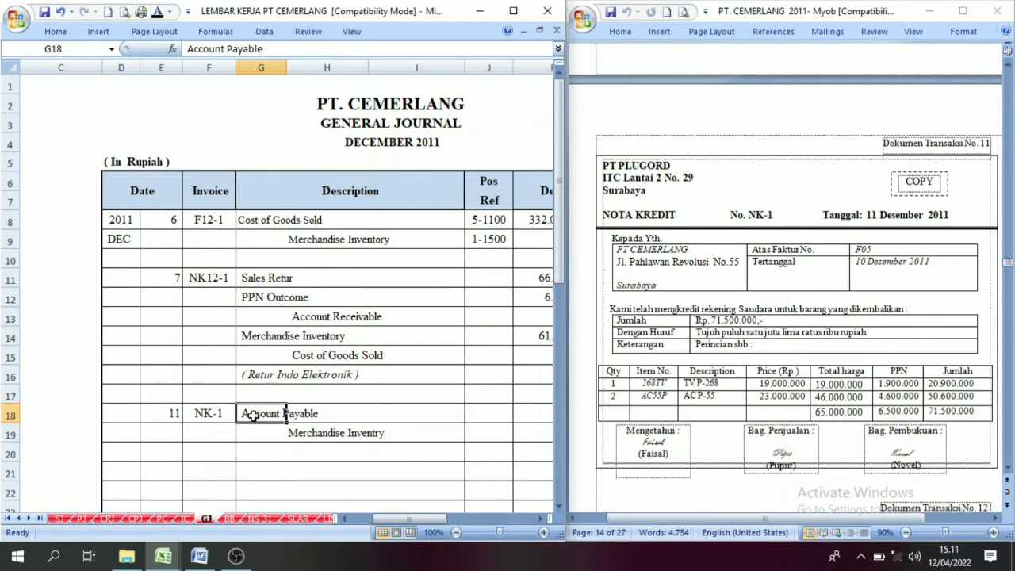
pyautogui.click(327, 434)
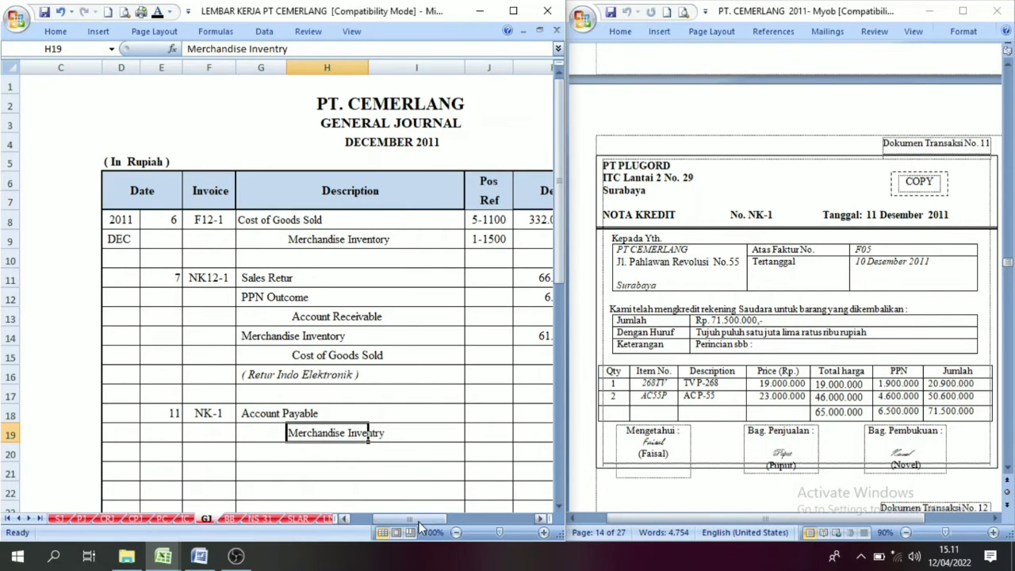
# Set the font color of the NK-1 debit and credit amounts in K18:L19 to Automatic black
pyautogui.moveTo(419, 521); pyautogui.dragTo(440, 520)
pyautogui.click(446, 413)
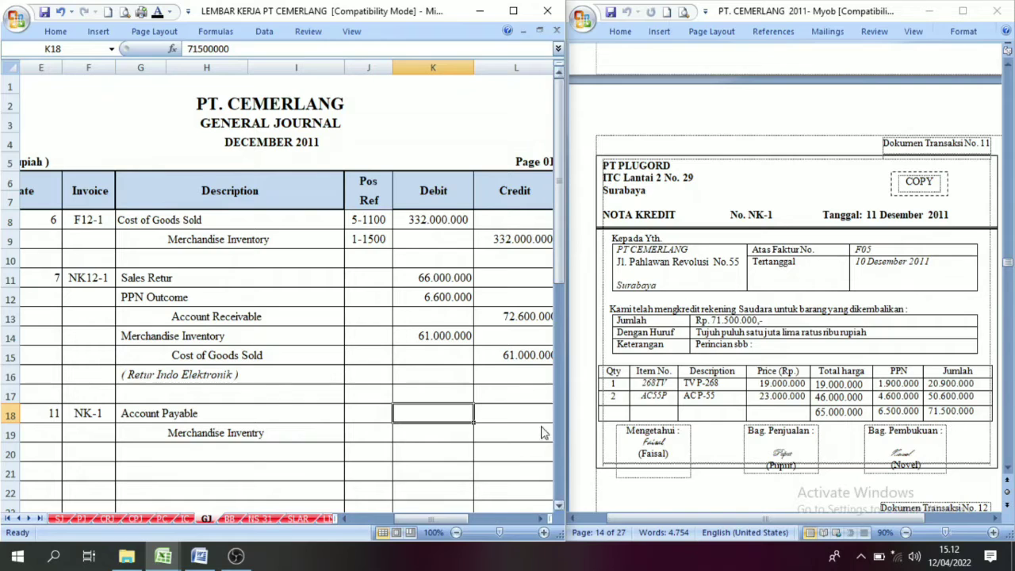
pyautogui.moveTo(420, 413); pyautogui.dragTo(498, 432)
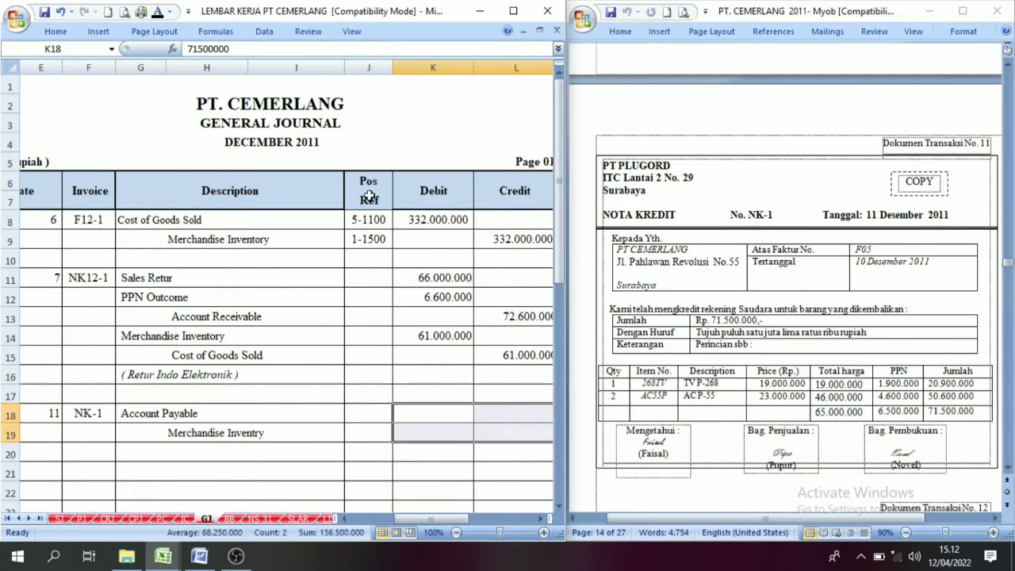
pyautogui.click(158, 11)
pyautogui.click(379, 432)
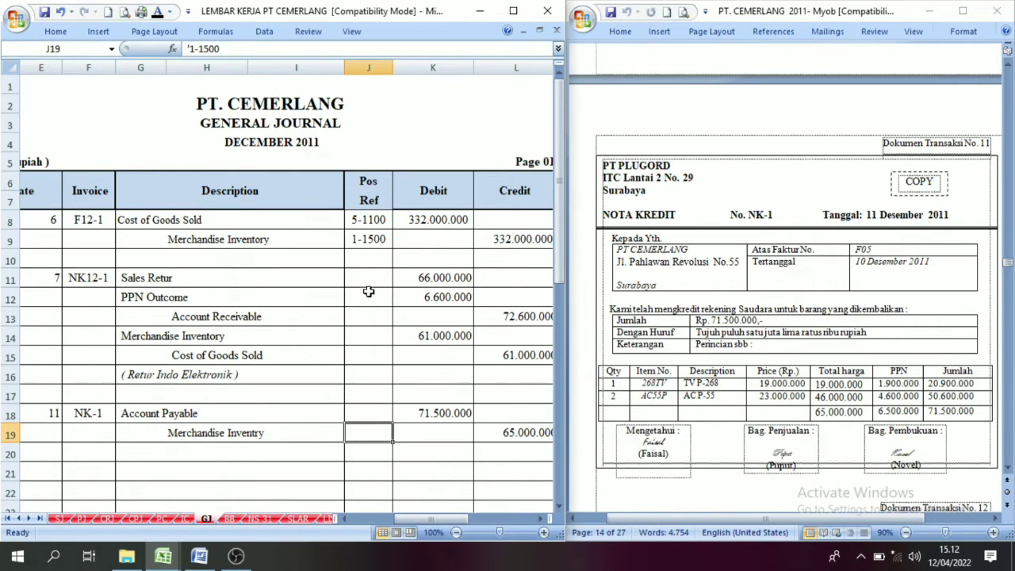
# Set the font color of the account codes in J11:J20 of the General Journal to Automatic black
pyautogui.moveTo(368, 278); pyautogui.dragTo(365, 452)
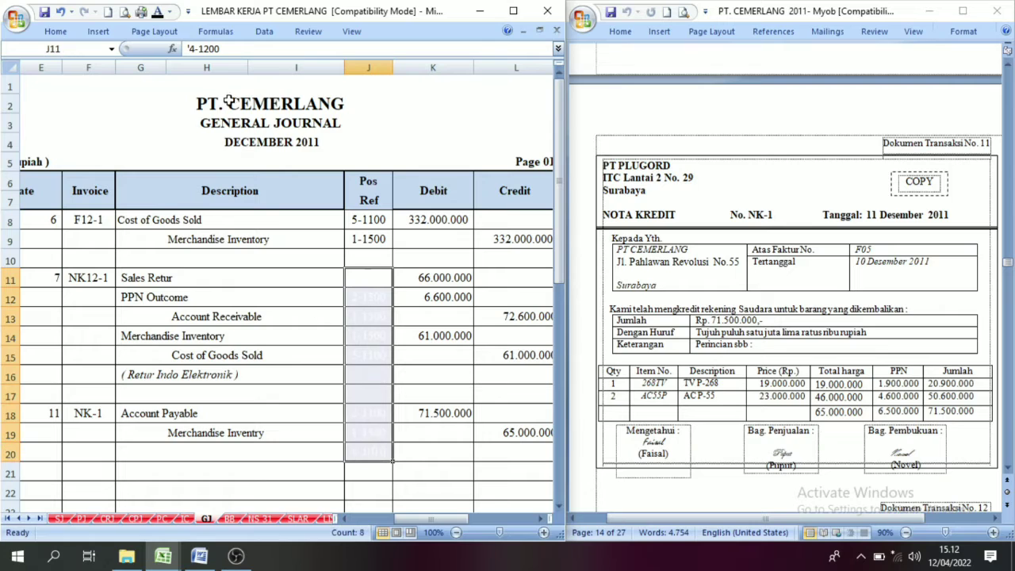
pyautogui.click(157, 11)
pyautogui.click(374, 453)
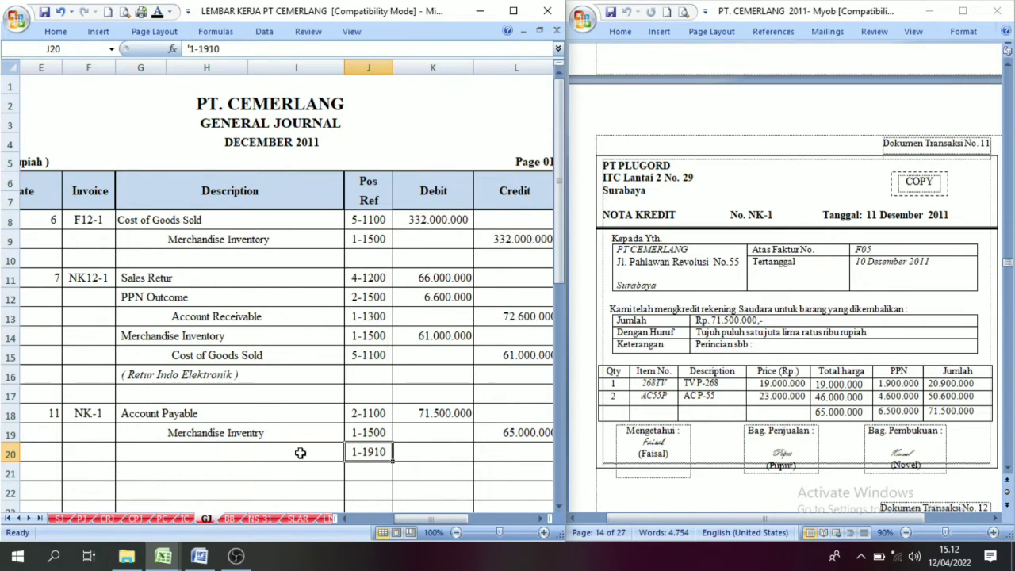
# Set the font color of the NK-1 PPN Income name in H20 and its credit amount in L20 to Automatic black
pyautogui.click(298, 452)
pyautogui.click(190, 466)
pyautogui.click(194, 451)
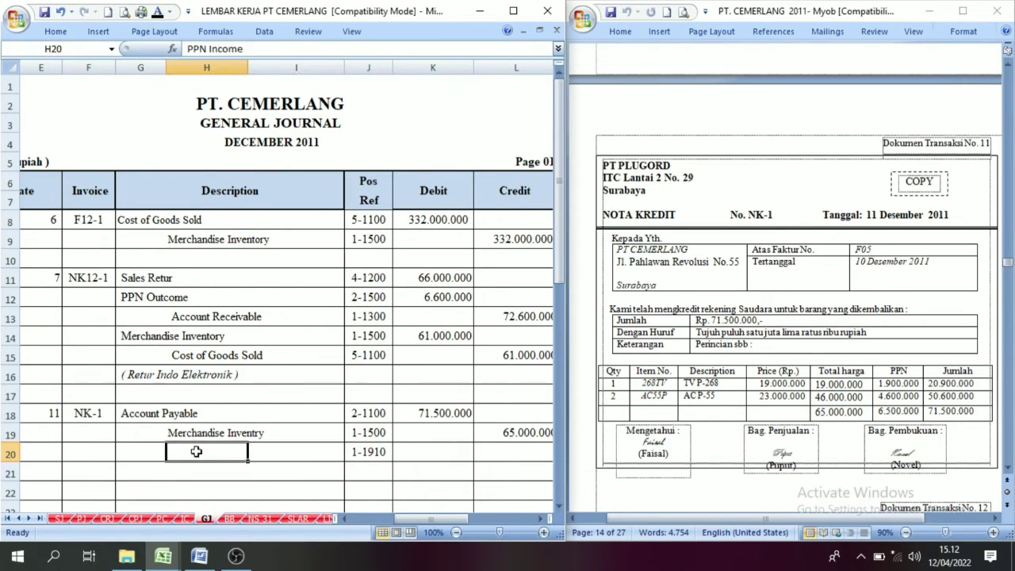
pyautogui.click(157, 11)
pyautogui.click(213, 438)
pyautogui.click(252, 454)
pyautogui.click(513, 461)
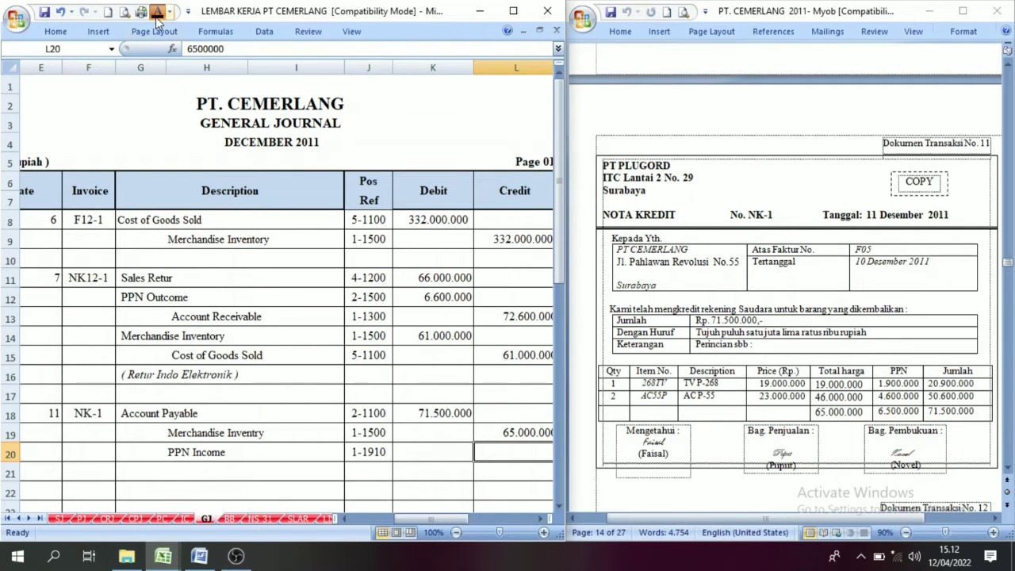
pyautogui.click(288, 433)
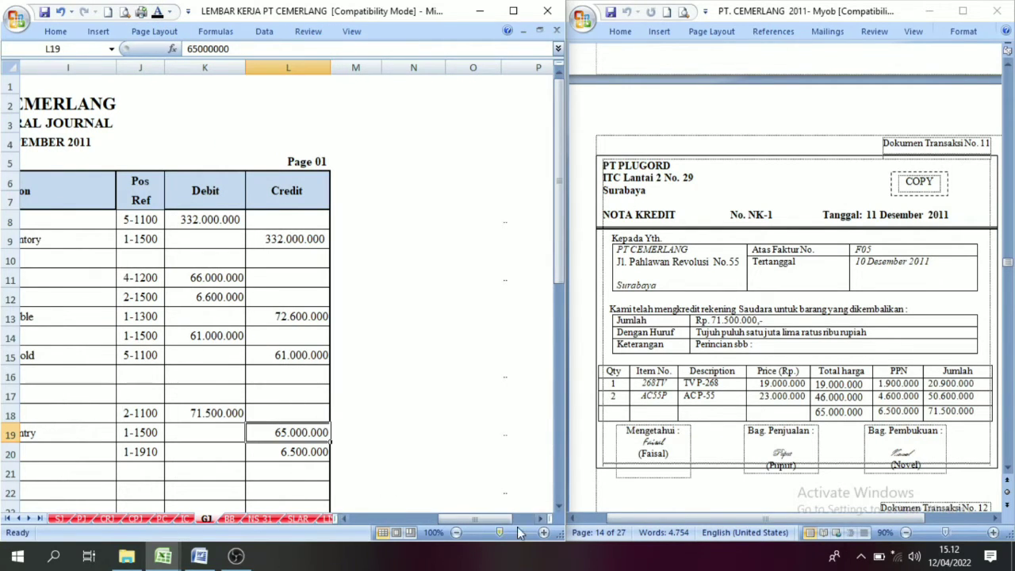
# Review the NK-1 entry's account names, codes, debit and credits in rows 18 to 20 against the credit note
pyautogui.moveTo(473, 519); pyautogui.dragTo(452, 519)
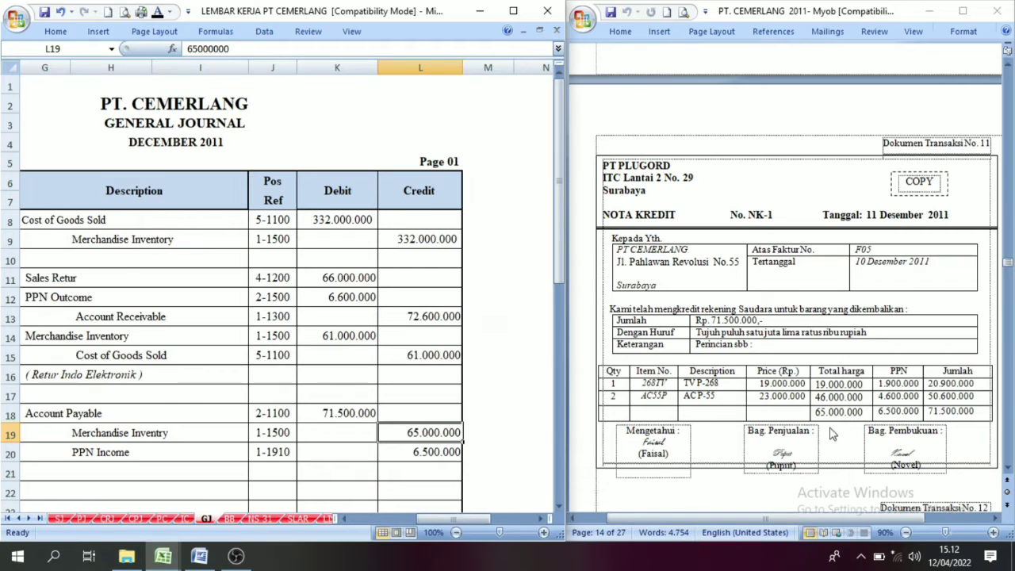
pyautogui.click(294, 415)
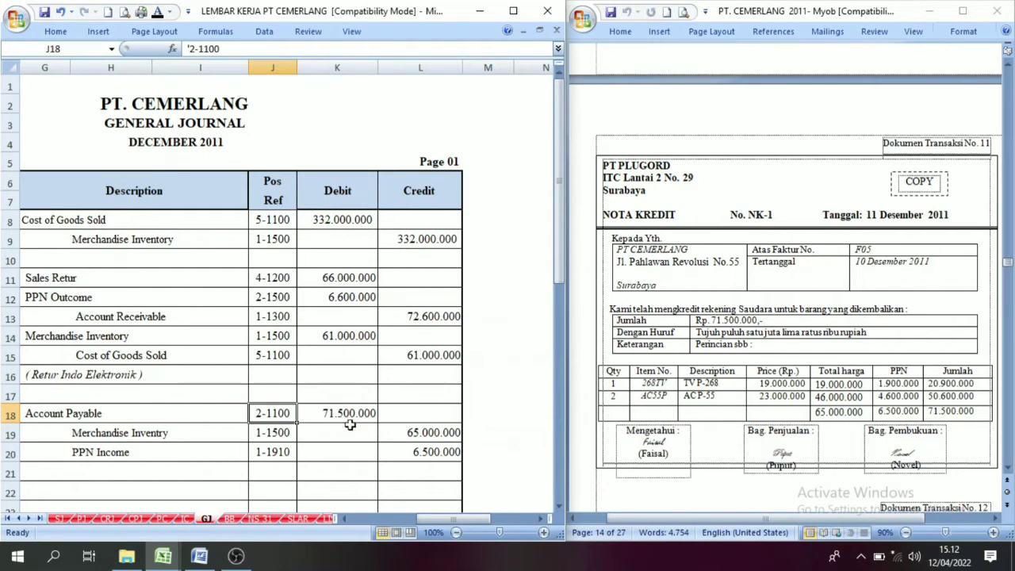
pyautogui.moveTo(468, 525); pyautogui.dragTo(452, 519)
pyautogui.moveTo(502, 432)
pyautogui.mouseDown()
pyautogui.moveTo(505, 446)
pyautogui.moveTo(503, 436)
pyautogui.mouseUp()
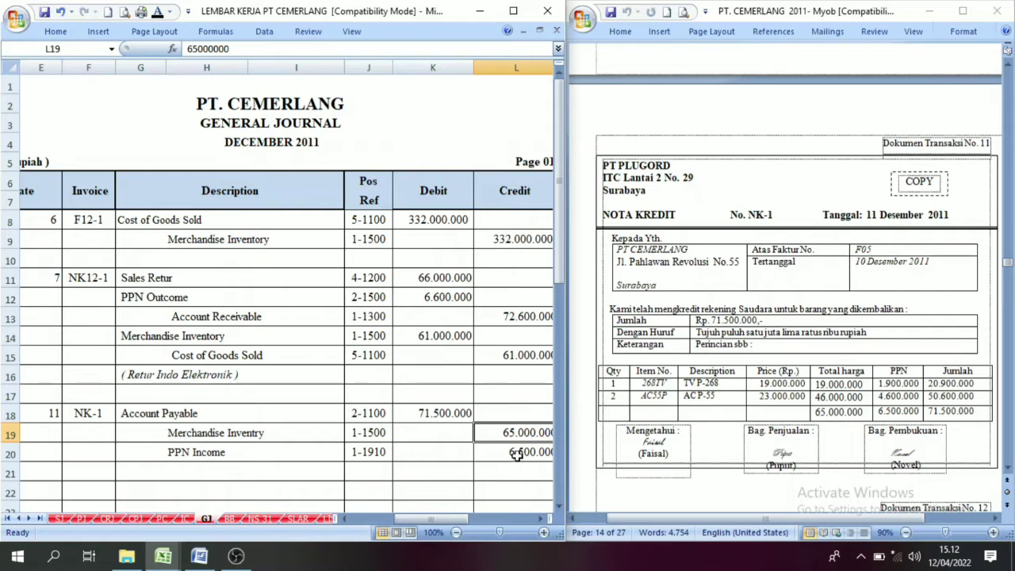
pyautogui.click(516, 453)
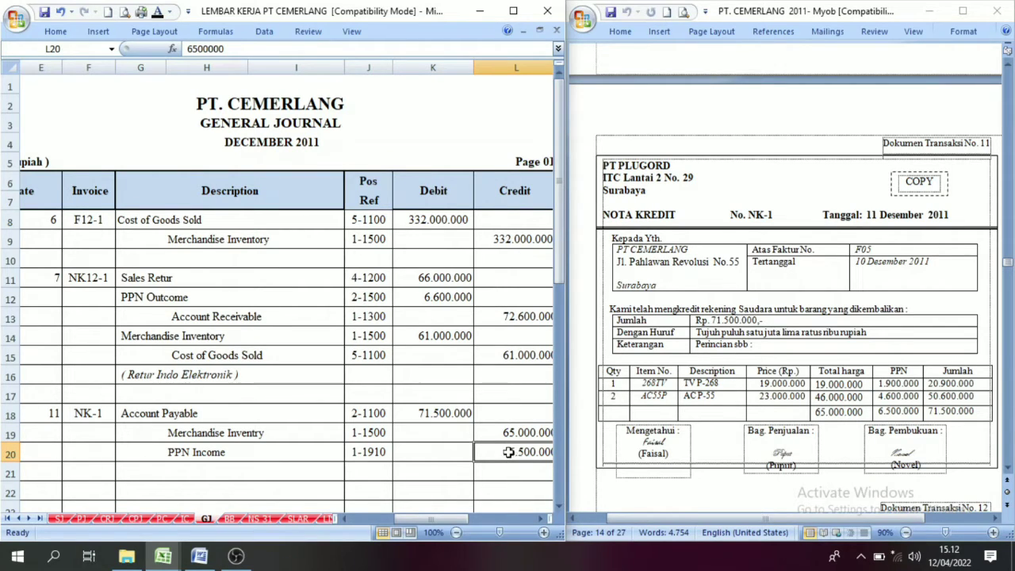
pyautogui.click(481, 493)
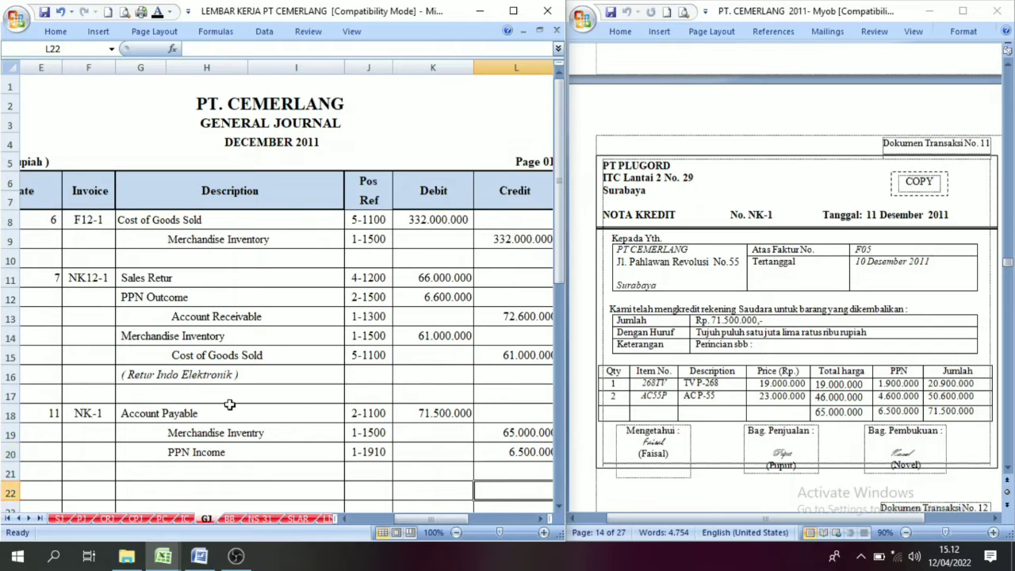
pyautogui.click(144, 428)
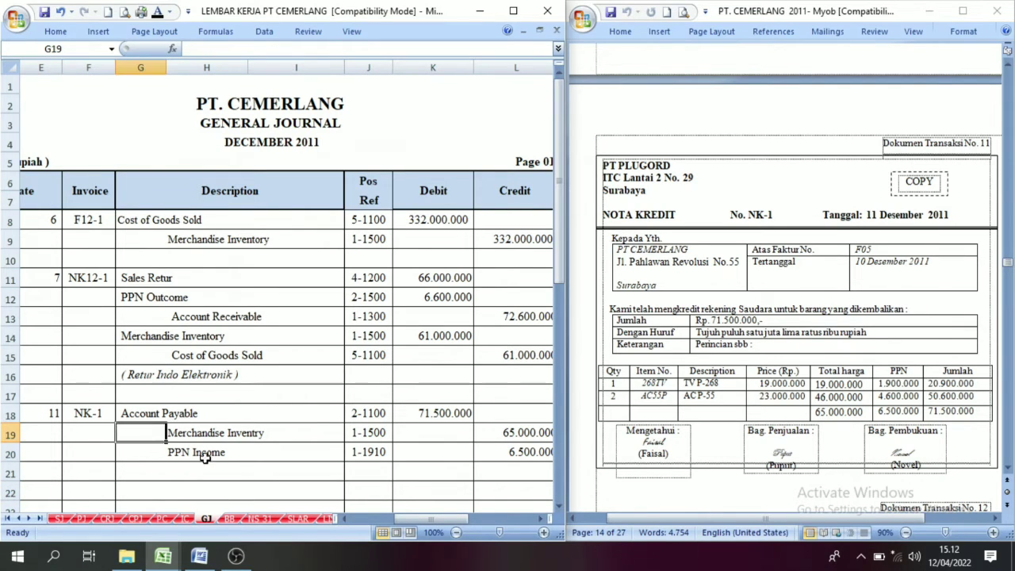
# Move past cash receipt BKM12-2 to cash sales note KN01 in the Word document and examine its issuer and title
pyautogui.moveTo(435, 519); pyautogui.dragTo(418, 518)
pyautogui.scroll(-5, 719, 423)
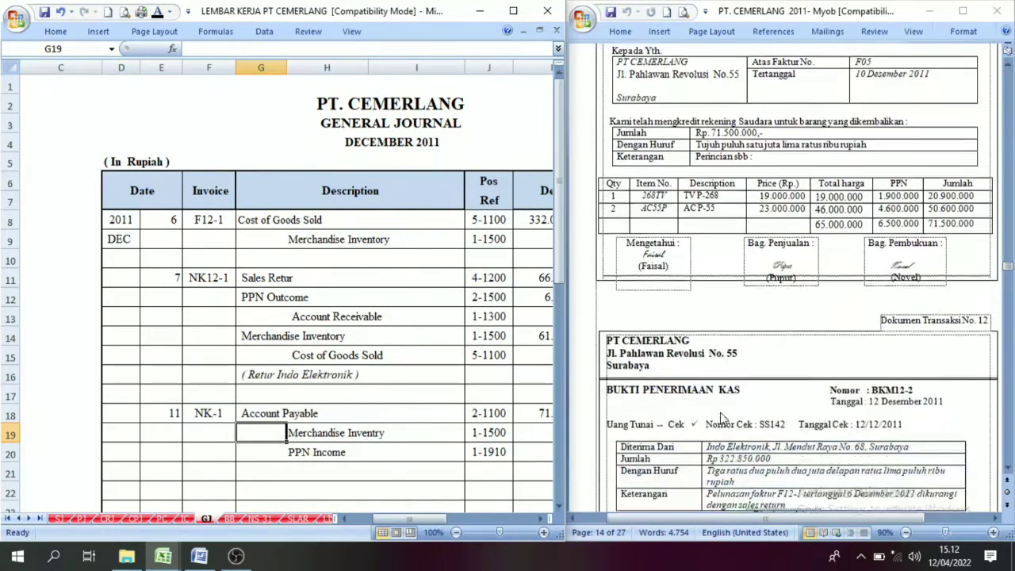
pyautogui.scroll(-2, 718, 422)
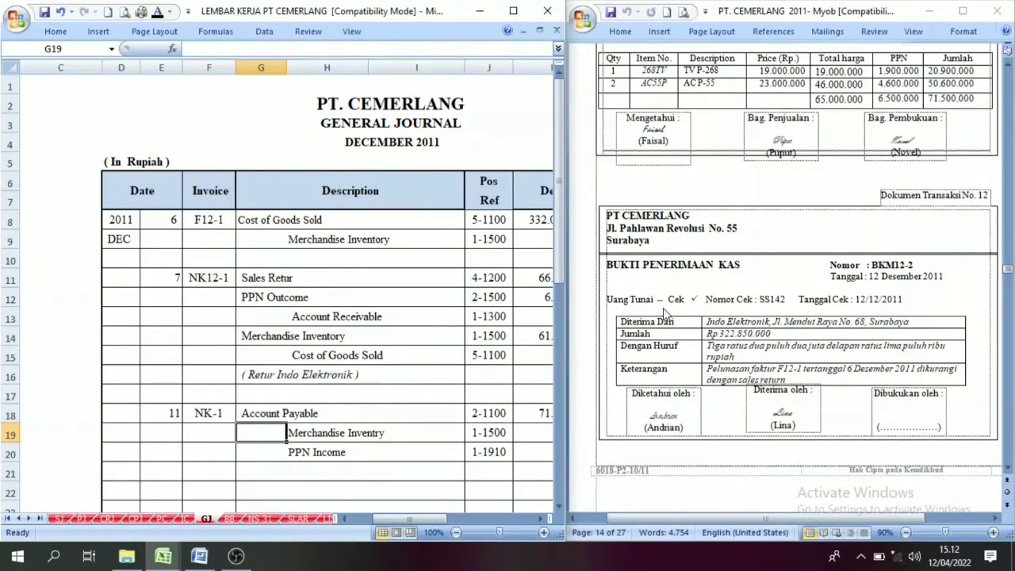
pyautogui.scroll(-6, 666, 315)
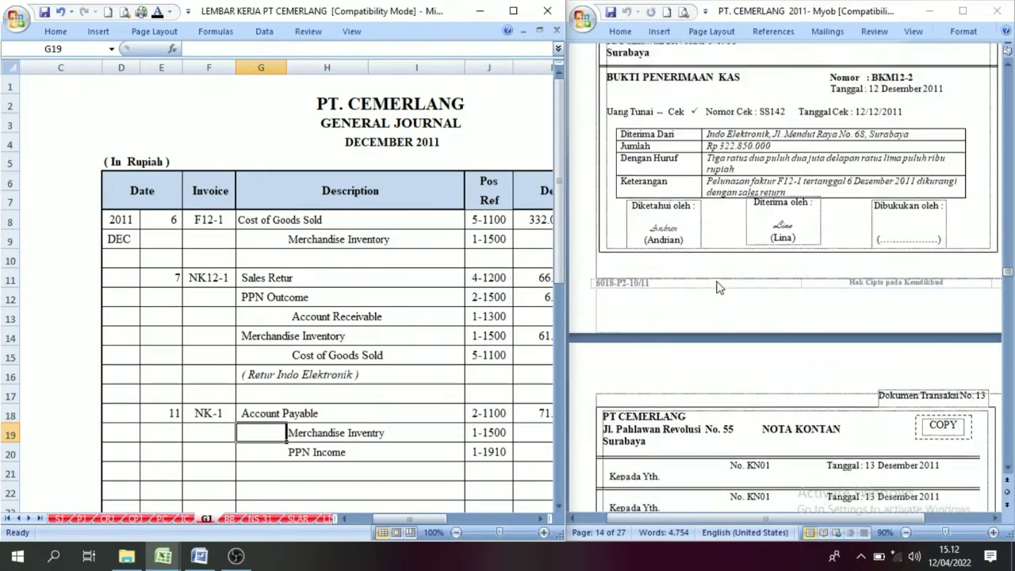
pyautogui.scroll(-3, 702, 333)
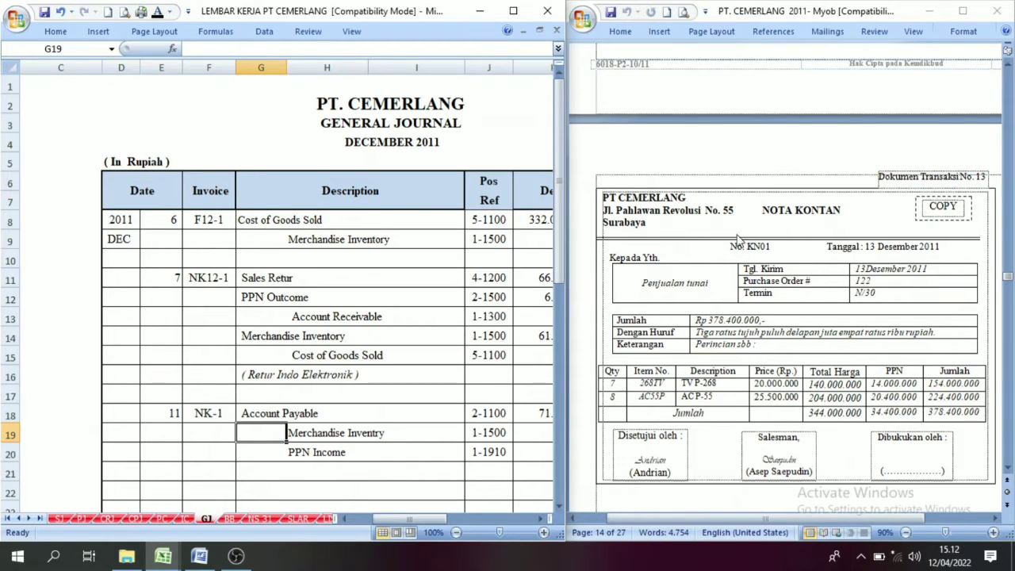
pyautogui.click(626, 202)
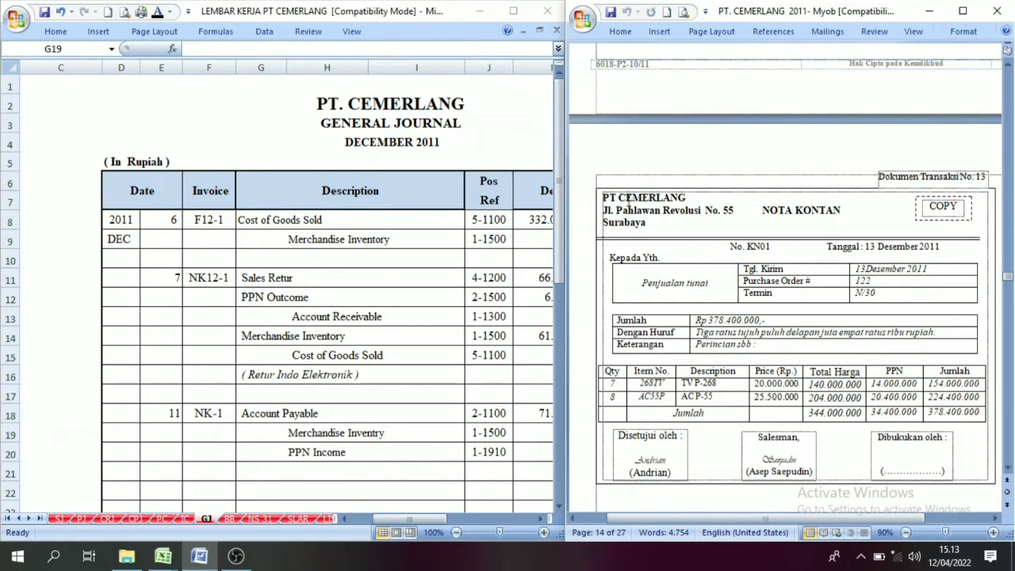
pyautogui.moveTo(604, 199); pyautogui.dragTo(699, 229)
pyautogui.click(734, 232)
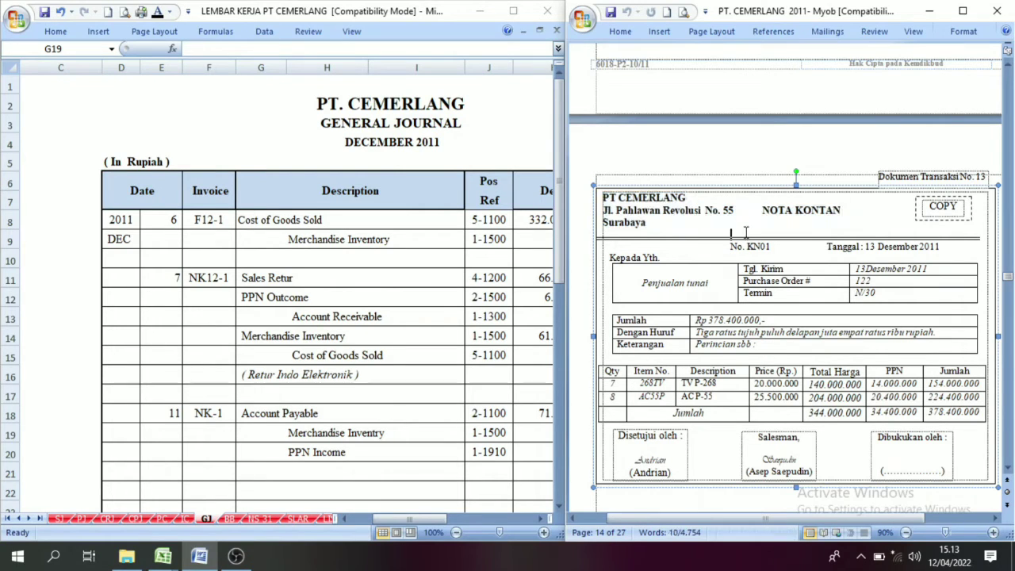
pyautogui.moveTo(850, 213); pyautogui.dragTo(838, 216)
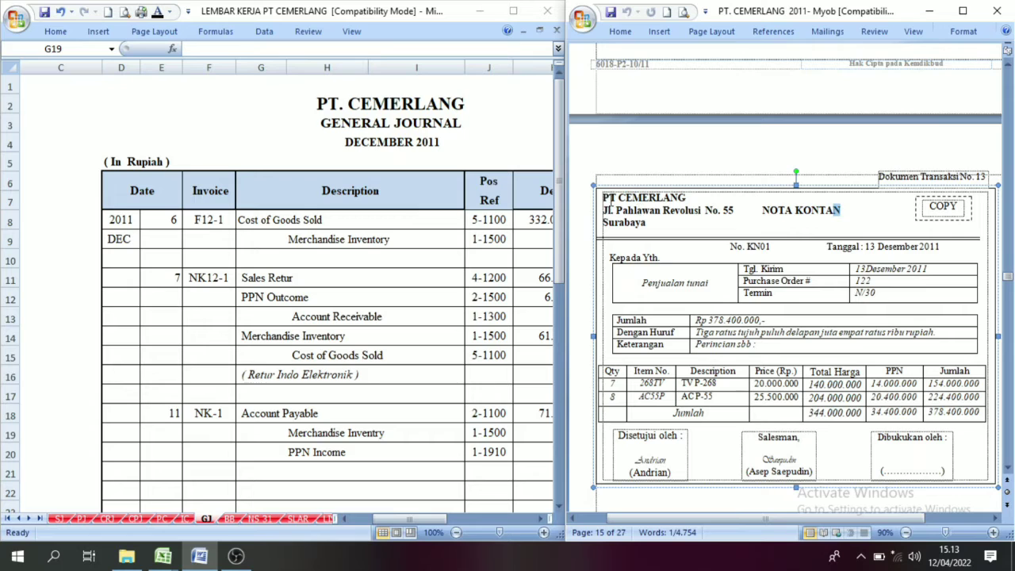
pyautogui.moveTo(608, 203); pyautogui.dragTo(839, 216)
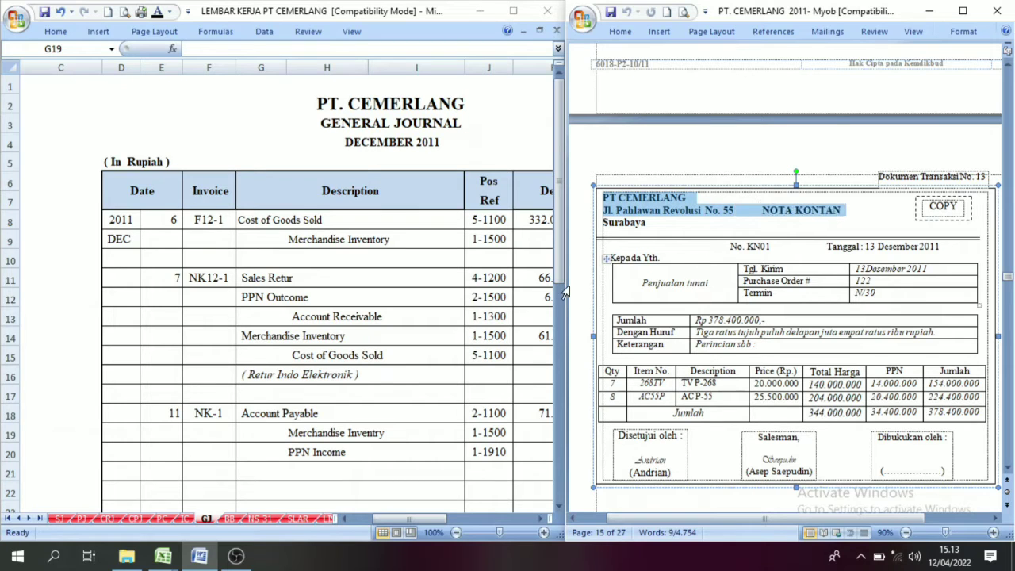
# Open the CRJ sheet in Excel and check the KN01 cash sale's date, bank debit, Sales and PPN Outcome entries
pyautogui.click(124, 516)
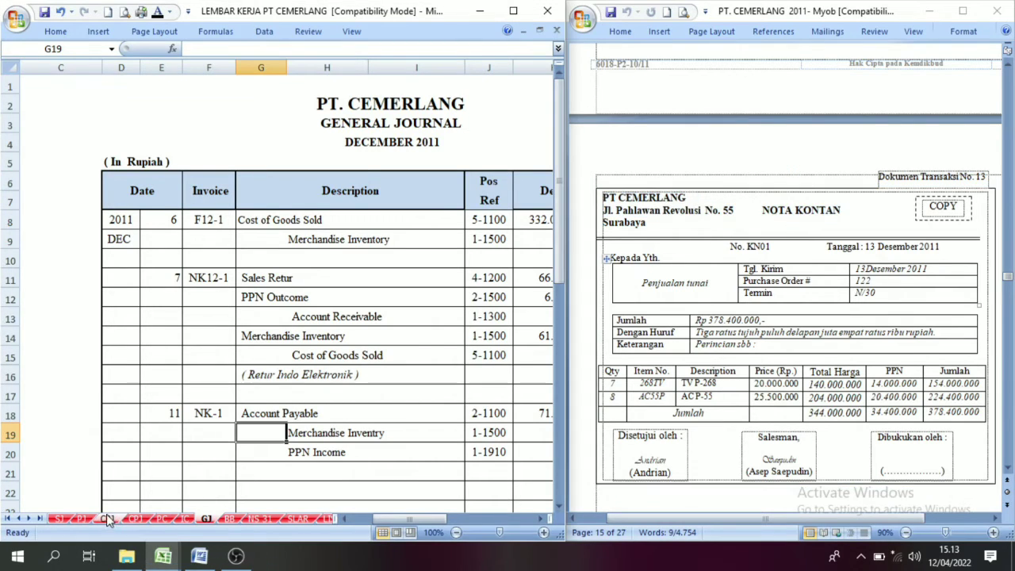
pyautogui.click(106, 515)
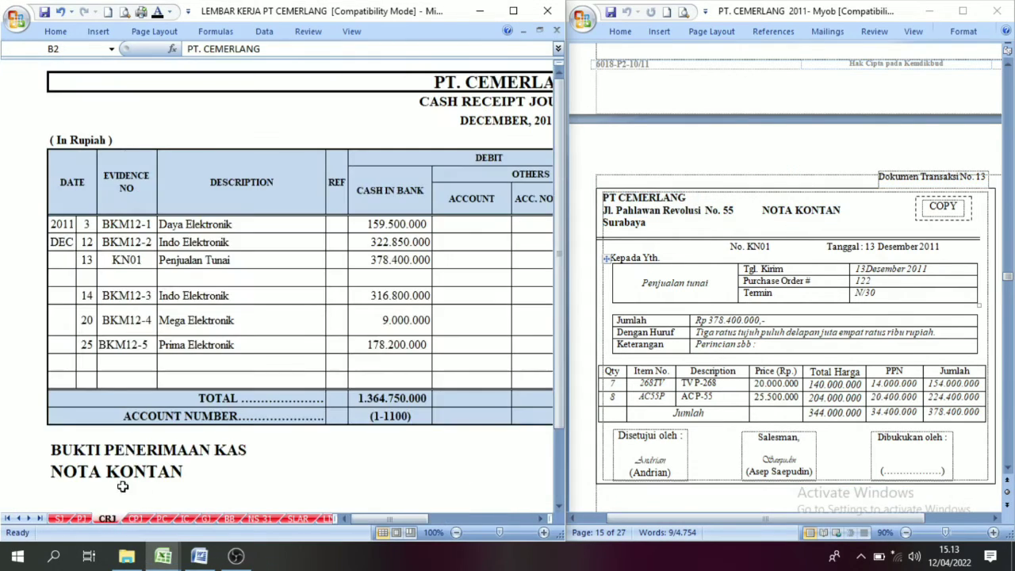
pyautogui.click(105, 266)
pyautogui.moveTo(207, 262); pyautogui.dragTo(400, 262)
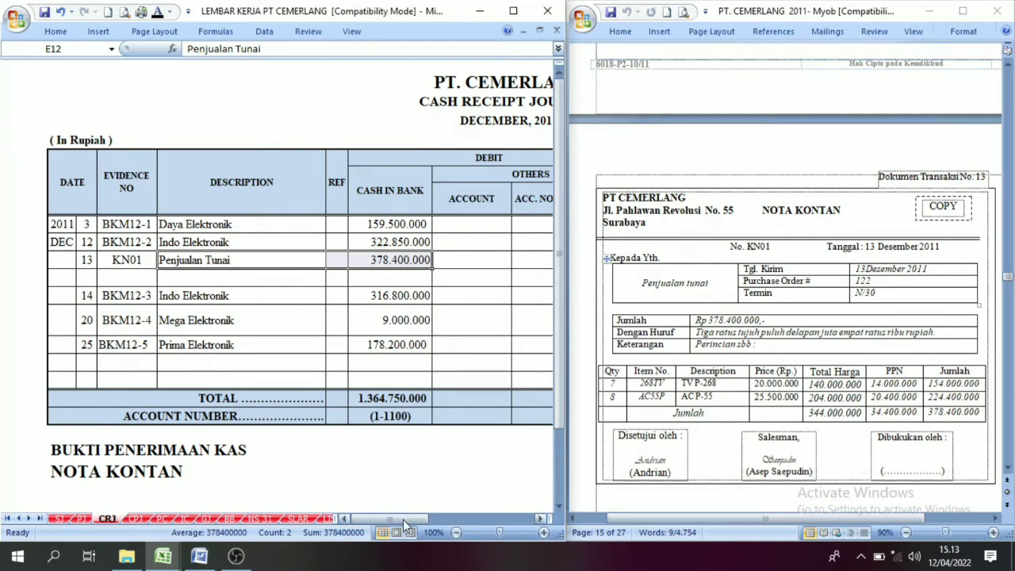
pyautogui.moveTo(401, 520); pyautogui.dragTo(456, 536)
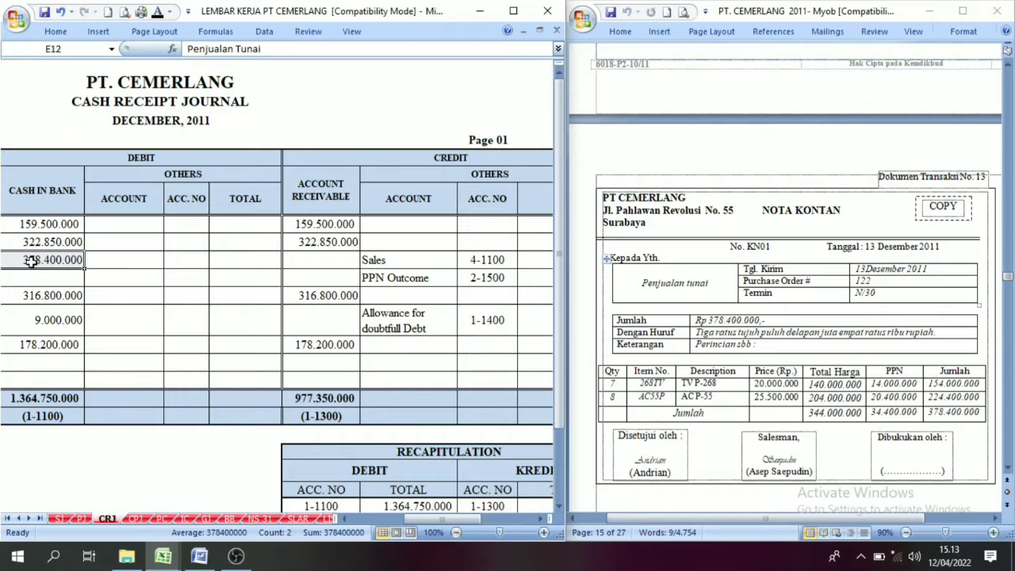
pyautogui.moveTo(31, 261); pyautogui.dragTo(482, 279)
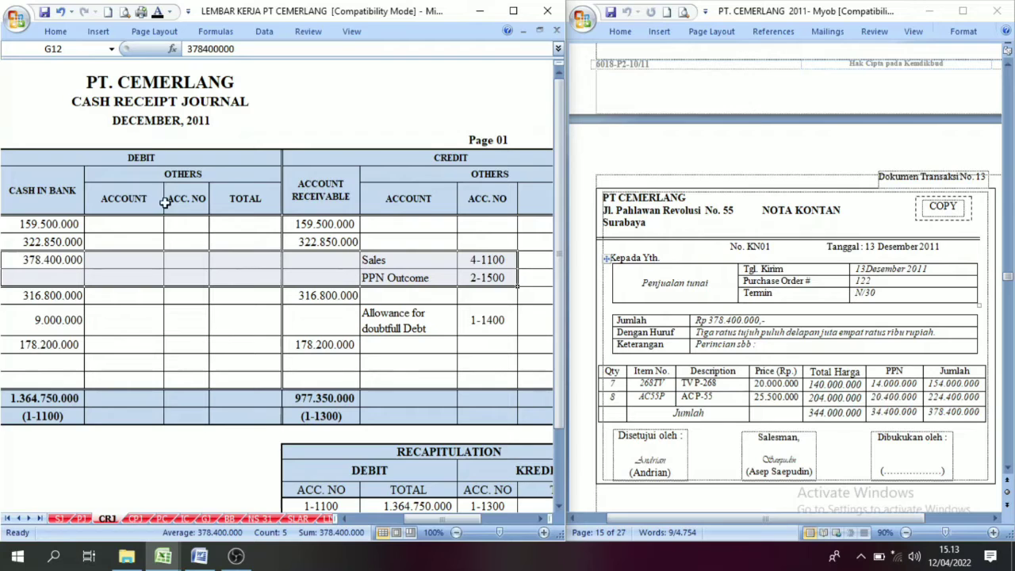
# Compare the empty General Journal rows below NK-1 with the KN01 entry in the Cash Receipt Journal
pyautogui.click(206, 519)
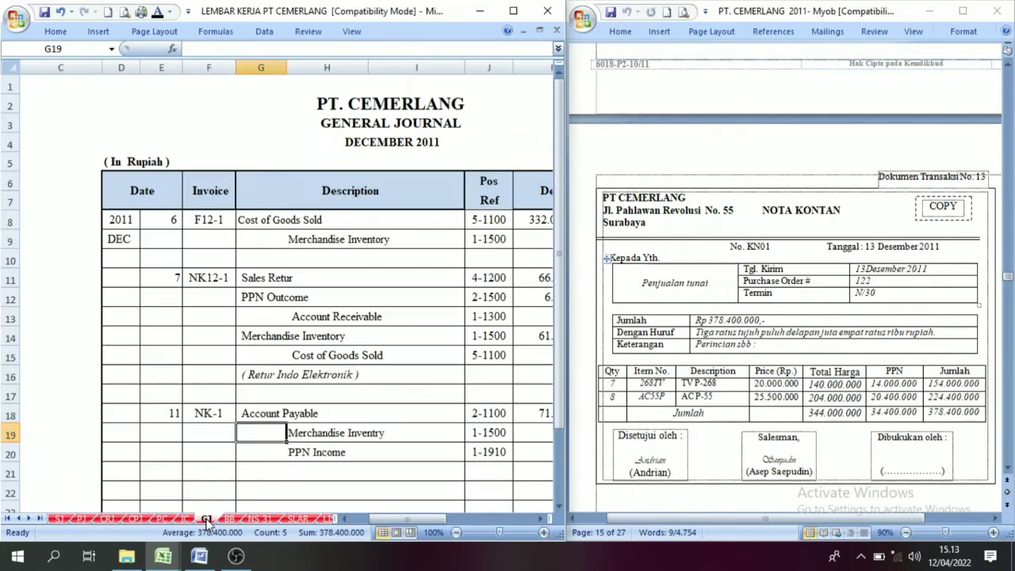
pyautogui.scroll(-1, 384, 432)
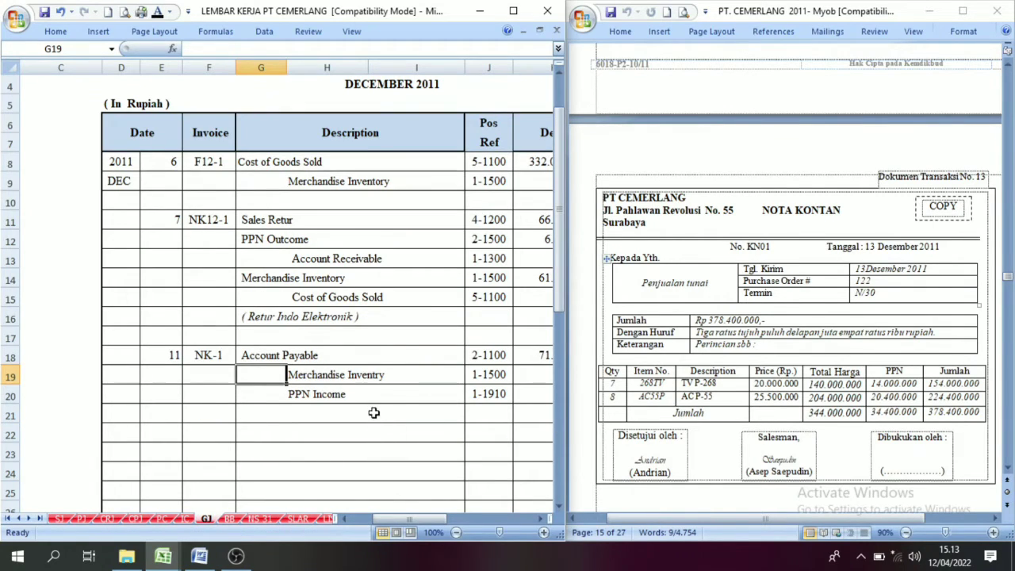
pyautogui.scroll(1, 325, 309)
pyautogui.scroll(-3, 313, 377)
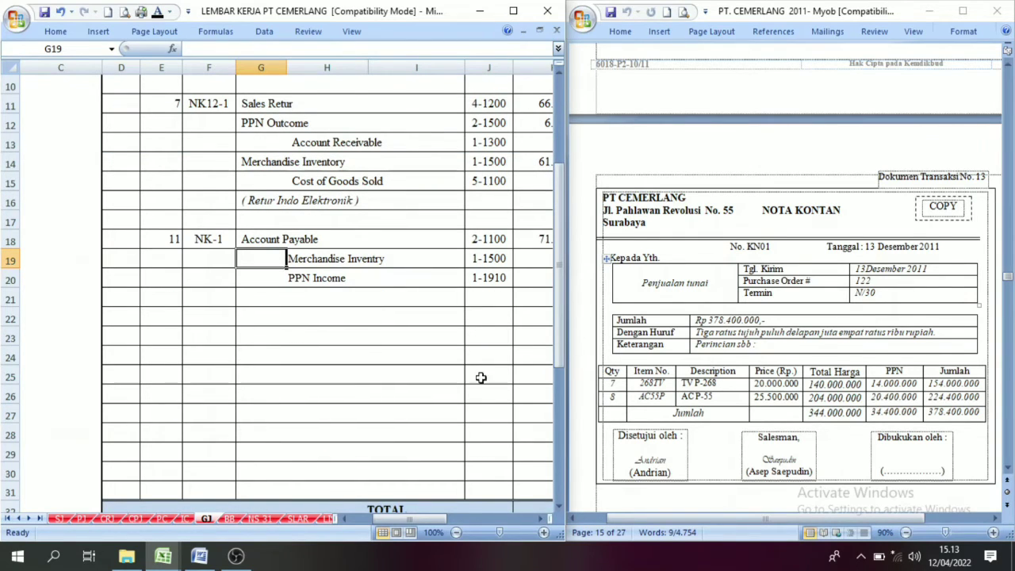
pyautogui.click(105, 519)
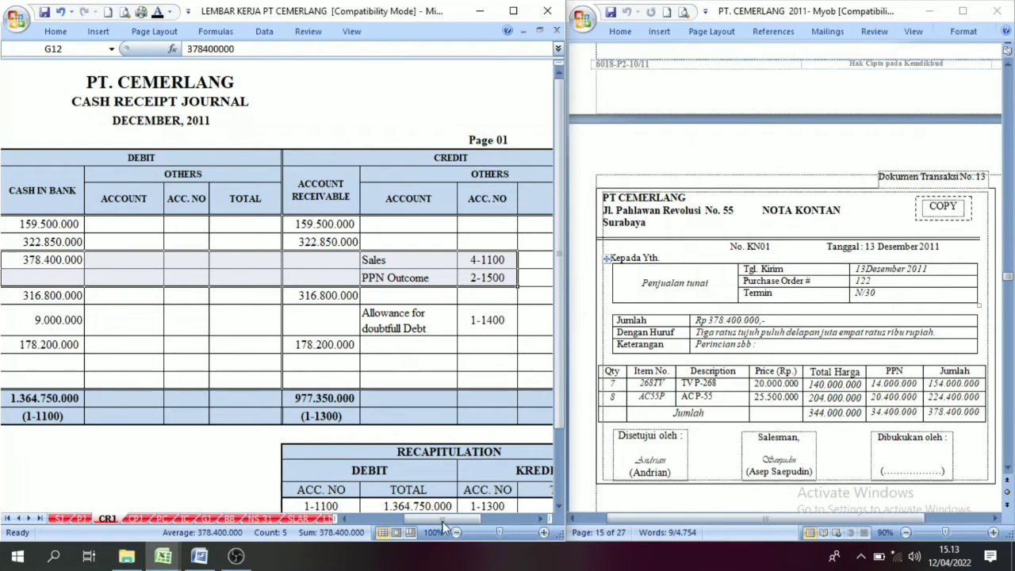
pyautogui.moveTo(434, 520)
pyautogui.mouseDown()
pyautogui.moveTo(392, 529)
pyautogui.moveTo(437, 533)
pyautogui.mouseUp()
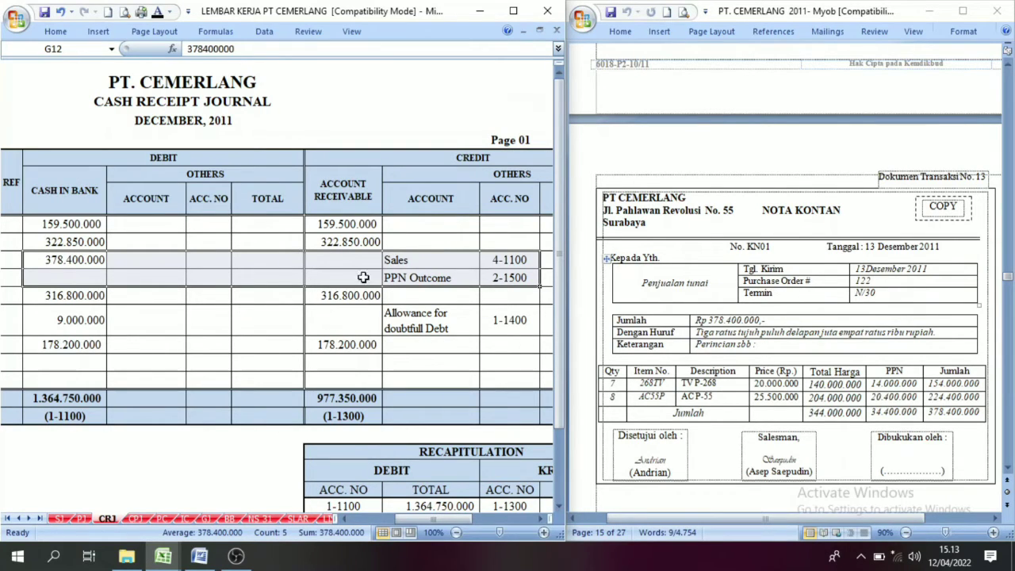
# Set the font color of the KN01 date and invoice number in E22:F22 of the General Journal to Automatic black
pyautogui.click(204, 519)
pyautogui.click(173, 318)
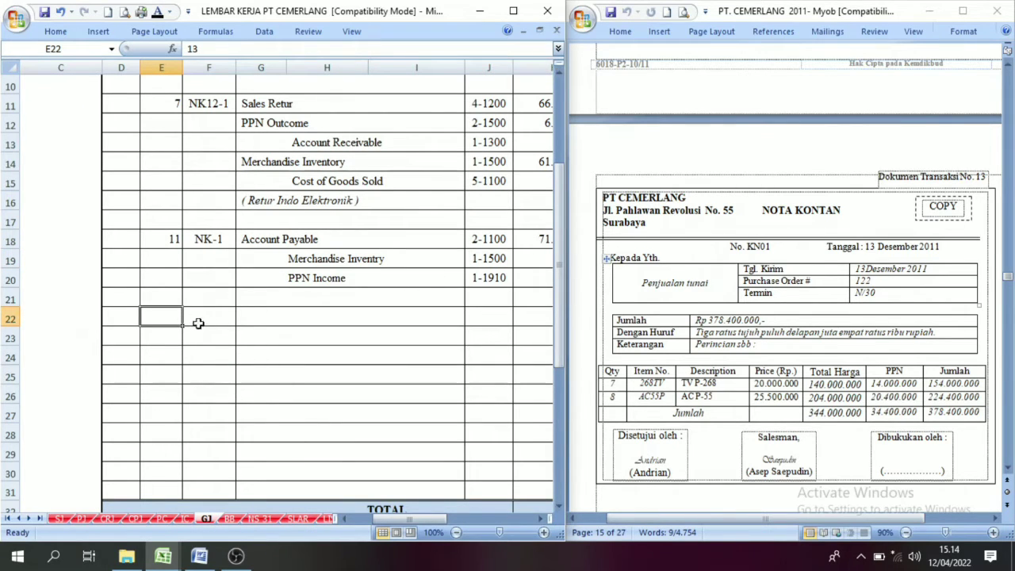
pyautogui.moveTo(165, 326); pyautogui.dragTo(205, 317)
pyautogui.click(157, 11)
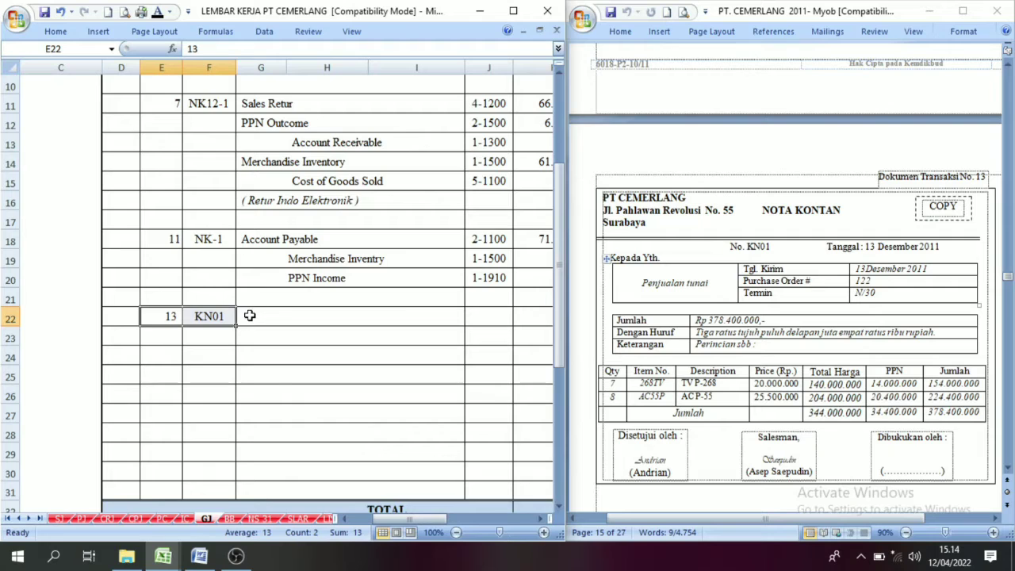
# Set the font color of the KN01 account names Cost of Goods Sold and Merchandise Inventory in G22:H23 to Automatic black
pyautogui.scroll(1, 293, 320)
pyautogui.scroll(1, 293, 320)
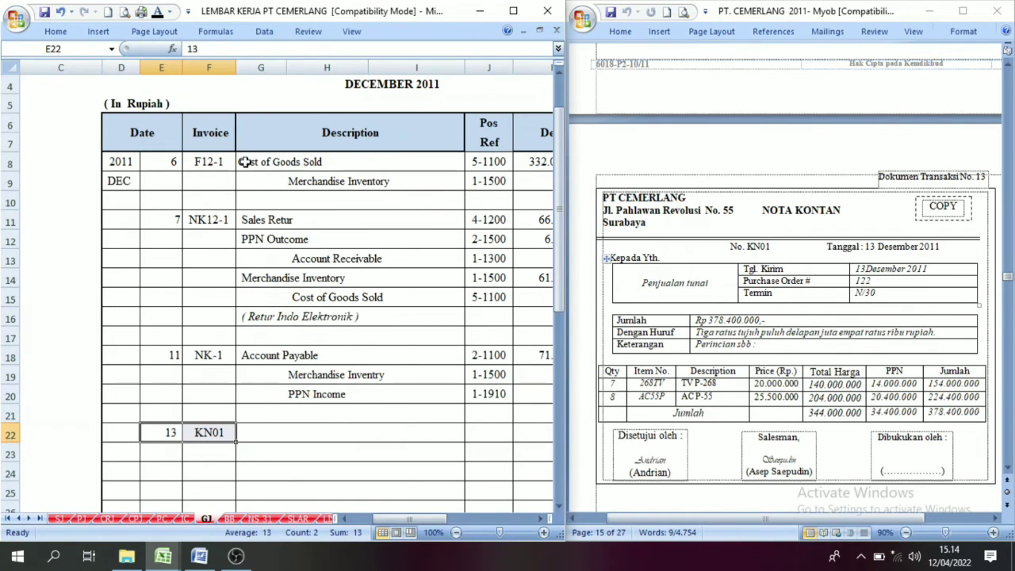
pyautogui.moveTo(252, 433); pyautogui.dragTo(294, 450)
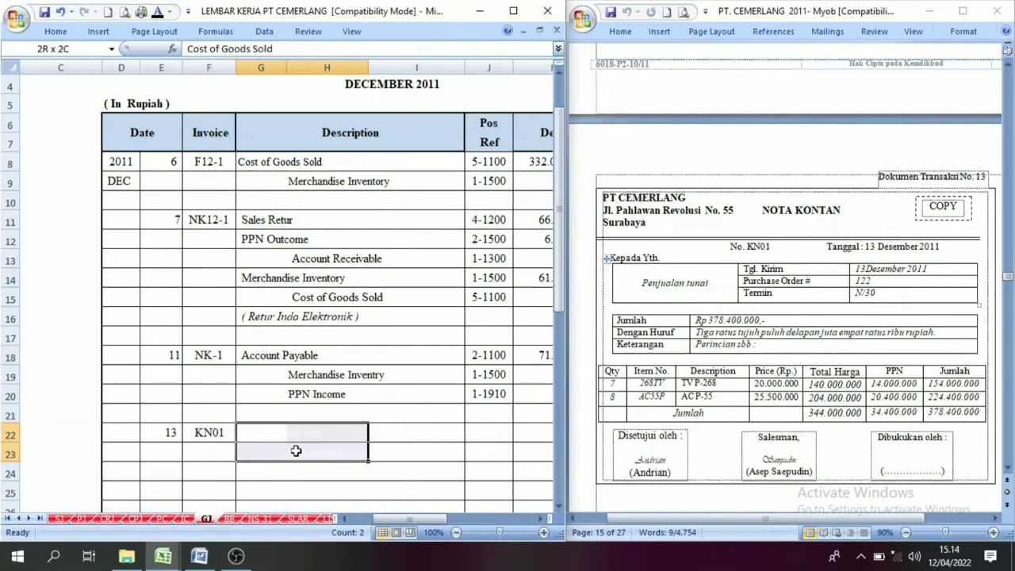
pyautogui.click(157, 14)
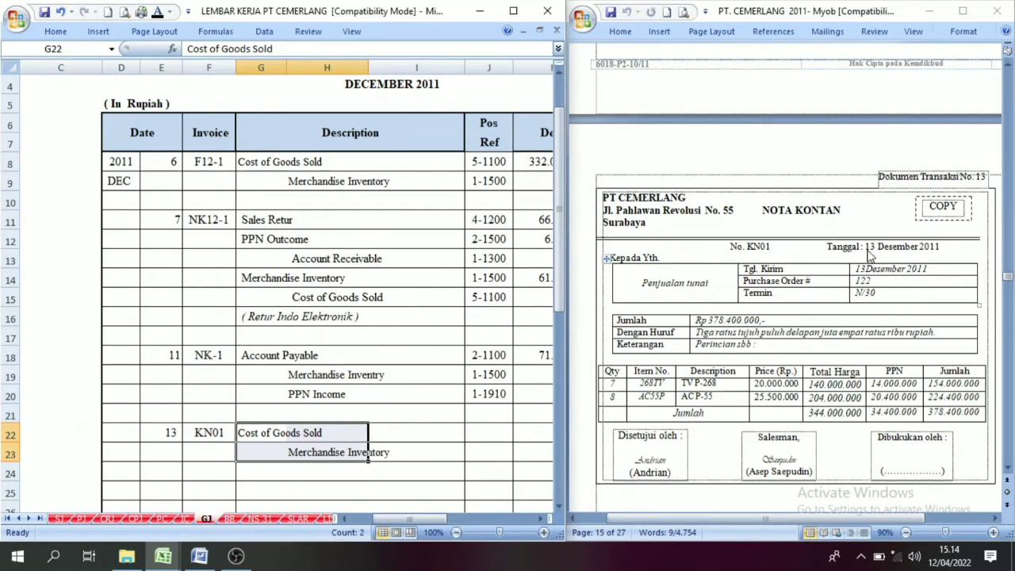
# On the IC sheet, set the font color of the KN01 outgoing unit, price and total in I15:K15 of the TV P-268 card to red
pyautogui.click(185, 519)
pyautogui.moveTo(434, 521); pyautogui.dragTo(380, 517)
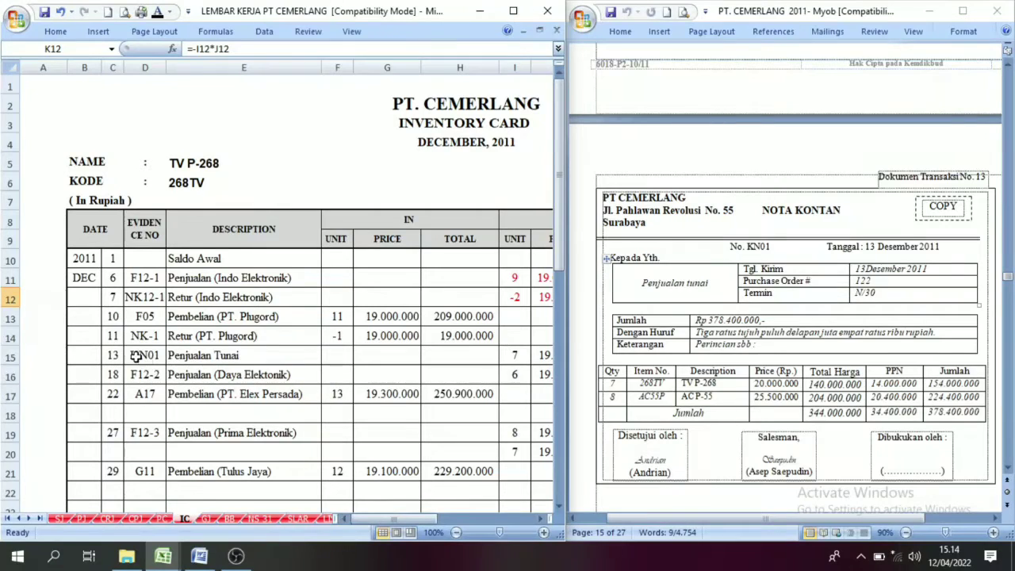
pyautogui.click(208, 359)
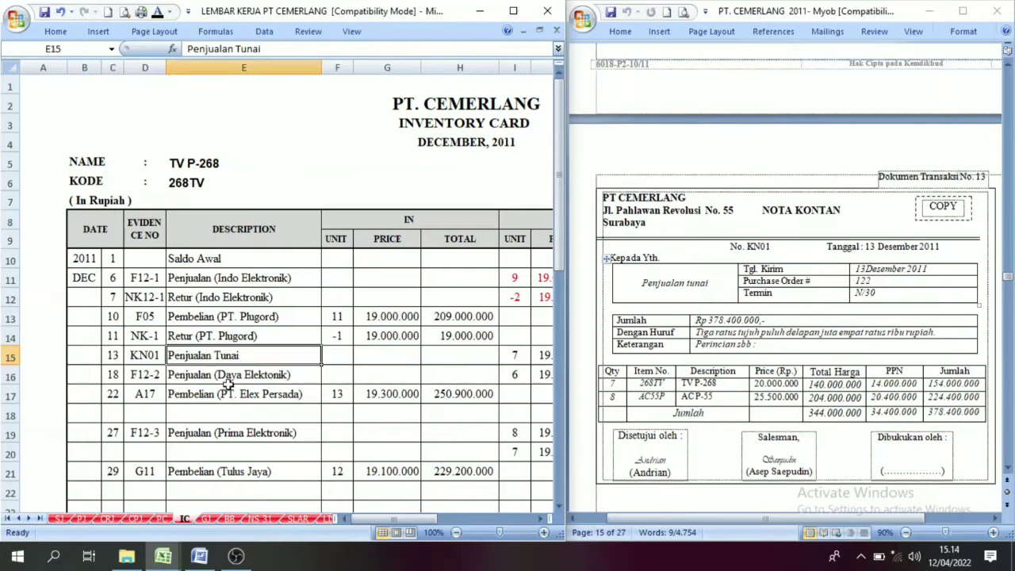
pyautogui.click(539, 519)
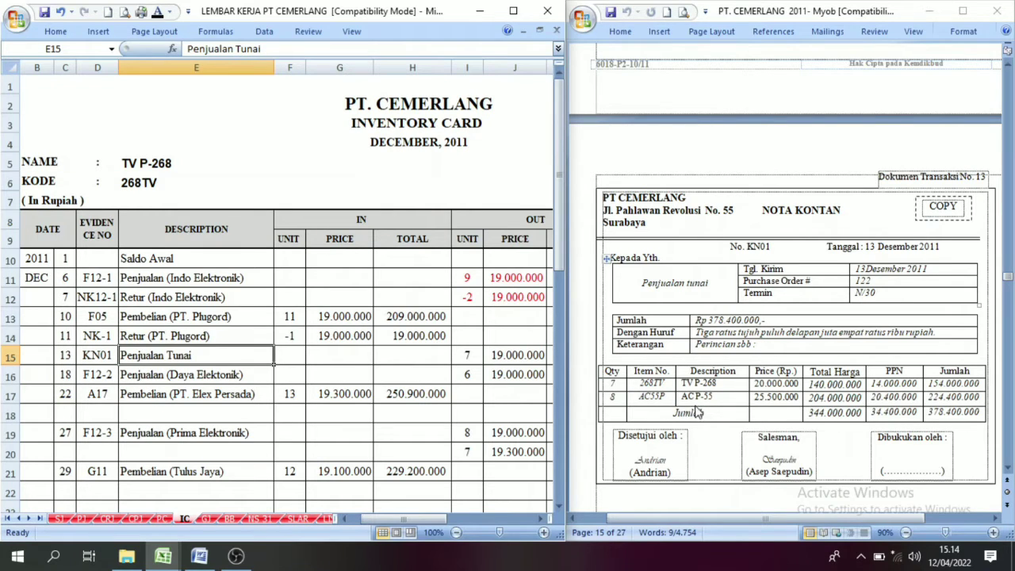
pyautogui.click(469, 358)
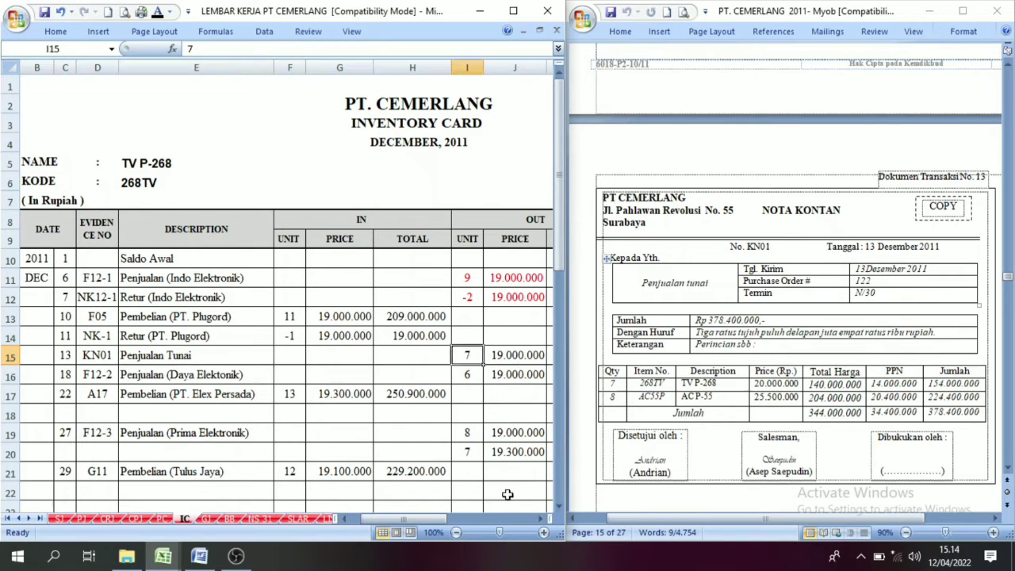
pyautogui.click(538, 520)
pyautogui.click(538, 520)
pyautogui.moveTo(408, 354); pyautogui.dragTo(507, 355)
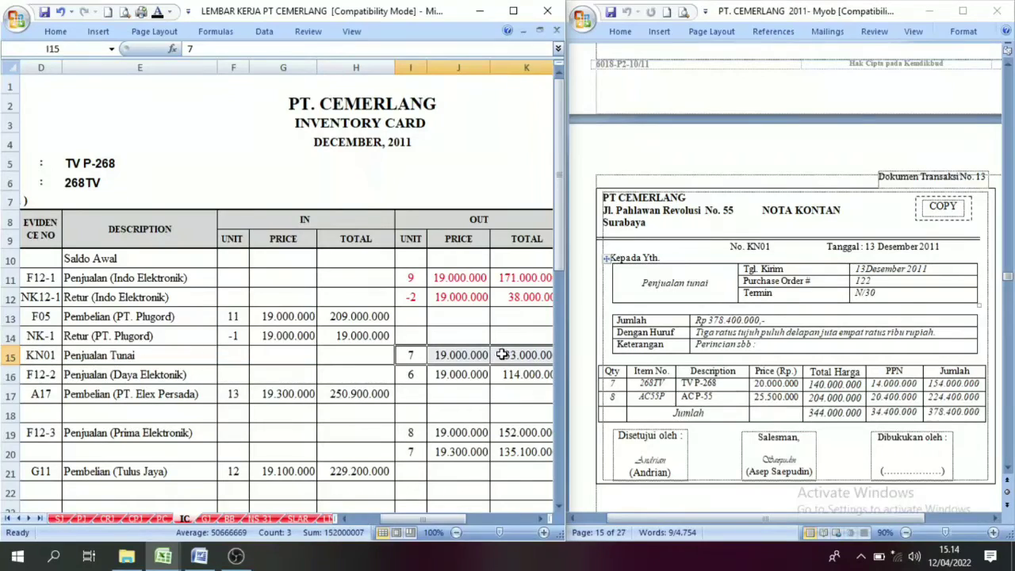
pyautogui.click(169, 11)
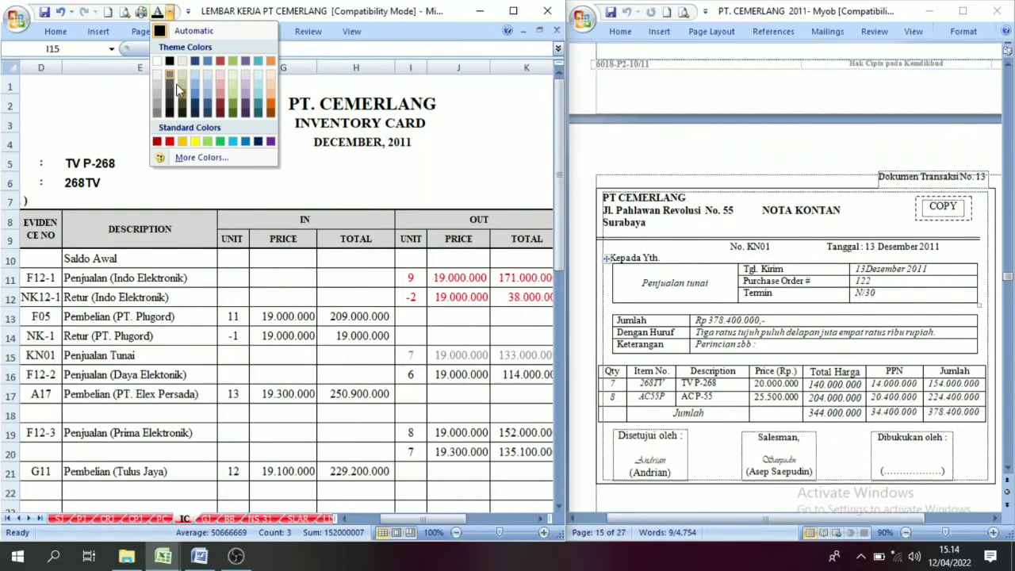
pyautogui.click(169, 141)
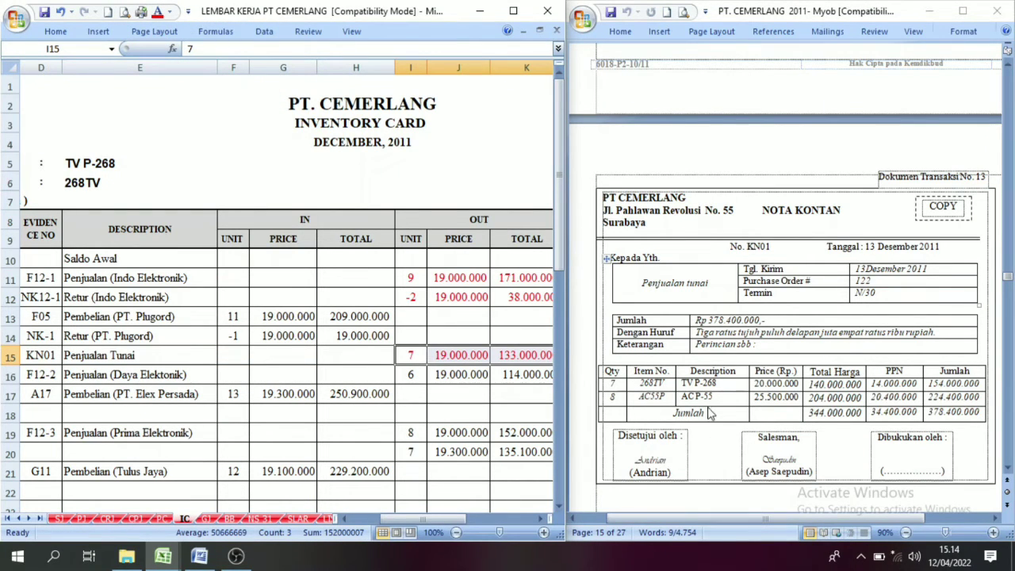
# Set the font color of the KN01 outgoing unit, price and total in I39:K39 of the AC P-55 inventory card to red
pyautogui.scroll(-8, 473, 428)
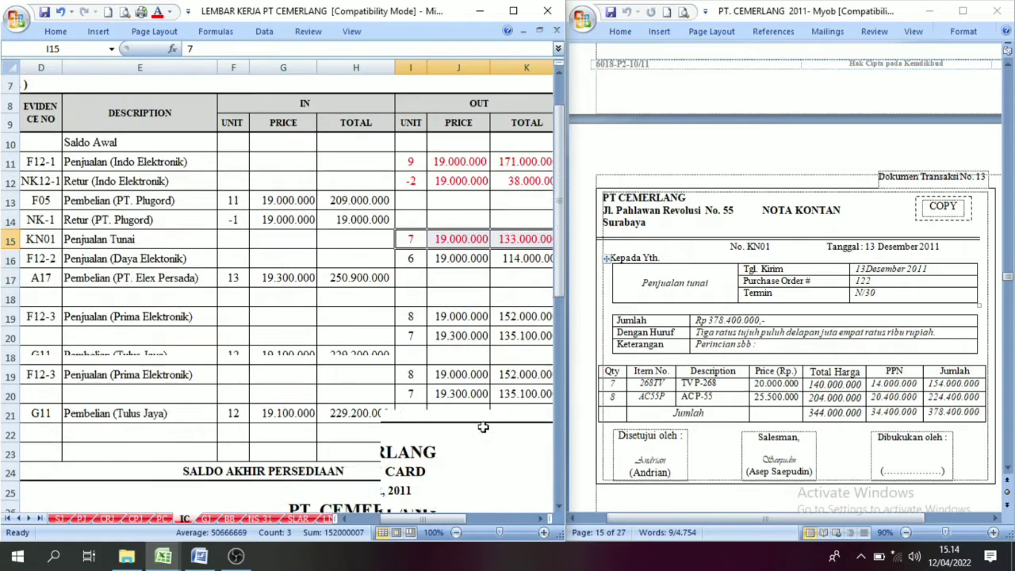
pyautogui.moveTo(414, 355); pyautogui.dragTo(516, 351)
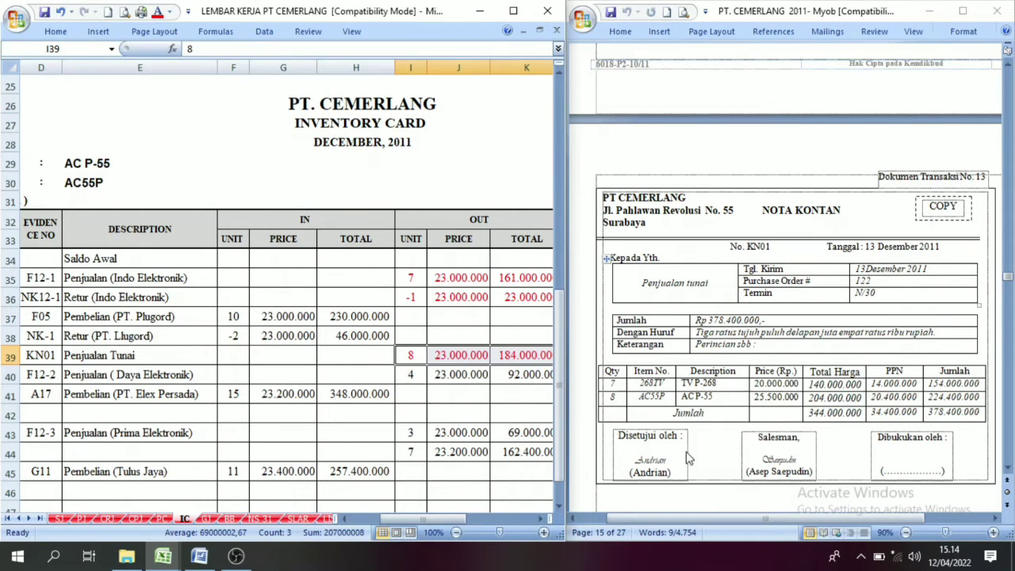
pyautogui.click(638, 402)
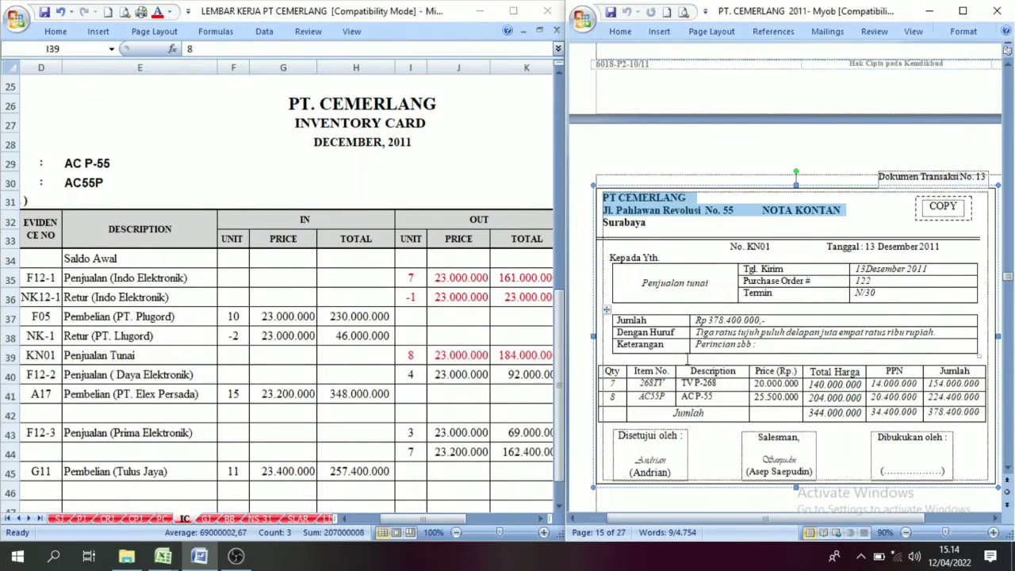
# Compare the outgoing units and cost totals of the KN01 cash sale on the TV P-268 and AC P-55 inventory cards
pyautogui.click(538, 529)
pyautogui.scroll(8, 483, 420)
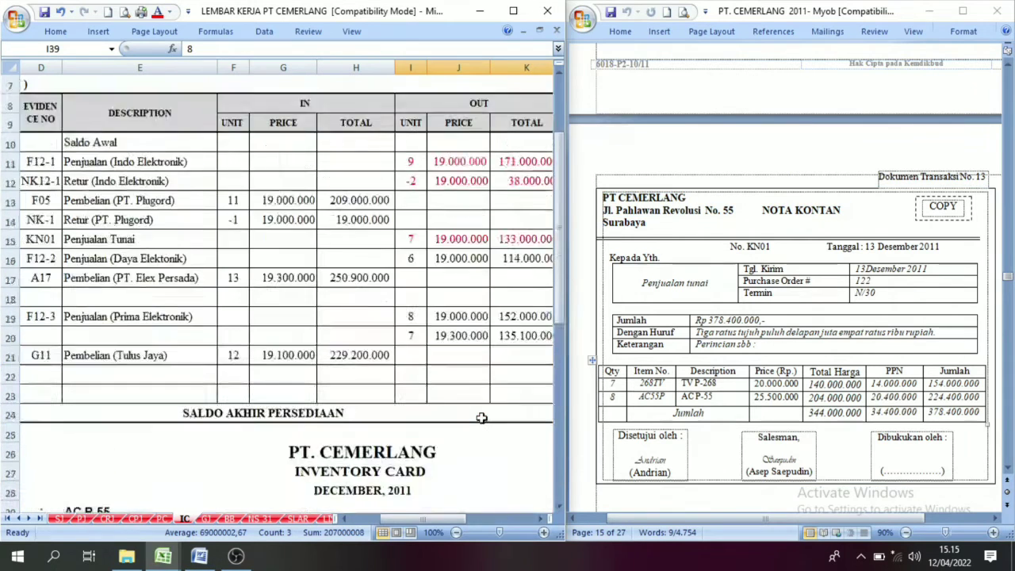
pyautogui.click(525, 355)
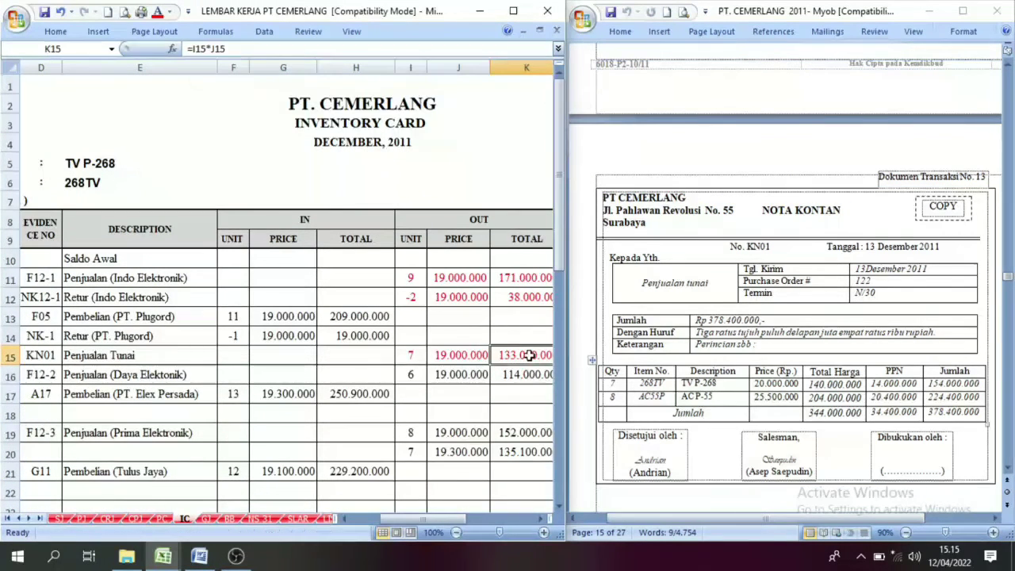
pyautogui.click(544, 517)
pyautogui.scroll(-7, 478, 417)
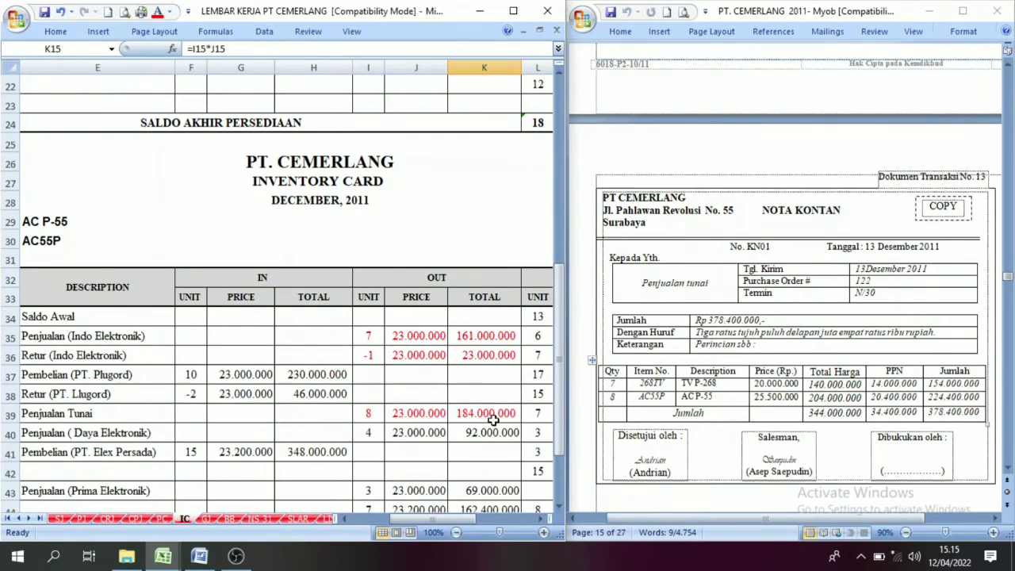
pyautogui.scroll(6, 442, 418)
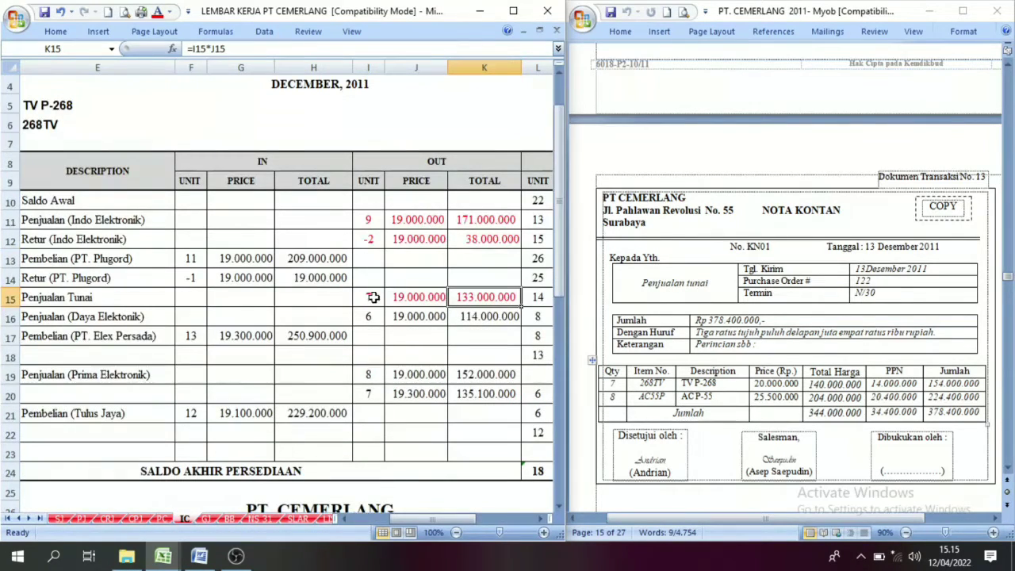
pyautogui.click(370, 298)
pyautogui.scroll(-7, 438, 337)
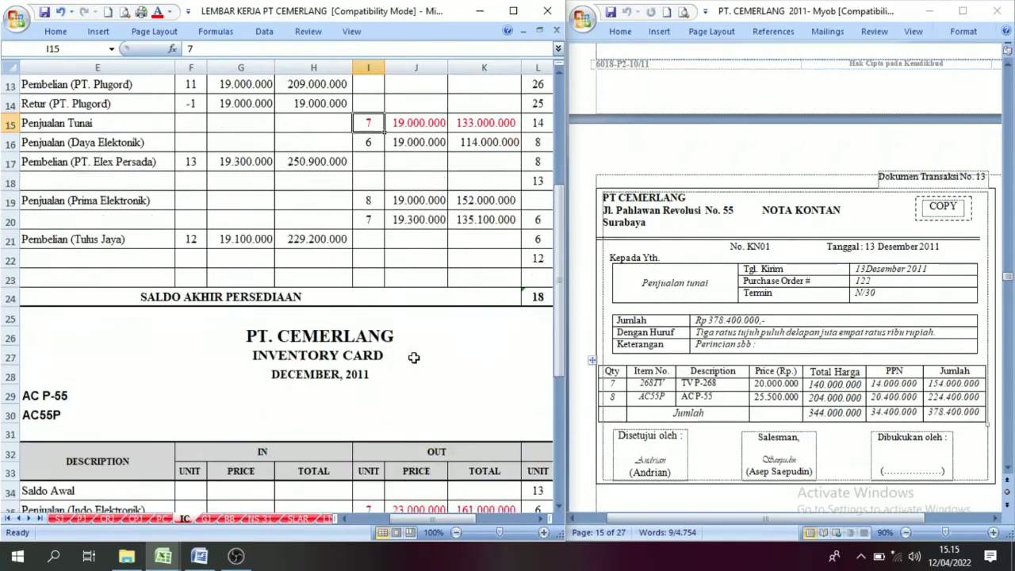
pyautogui.click(369, 357)
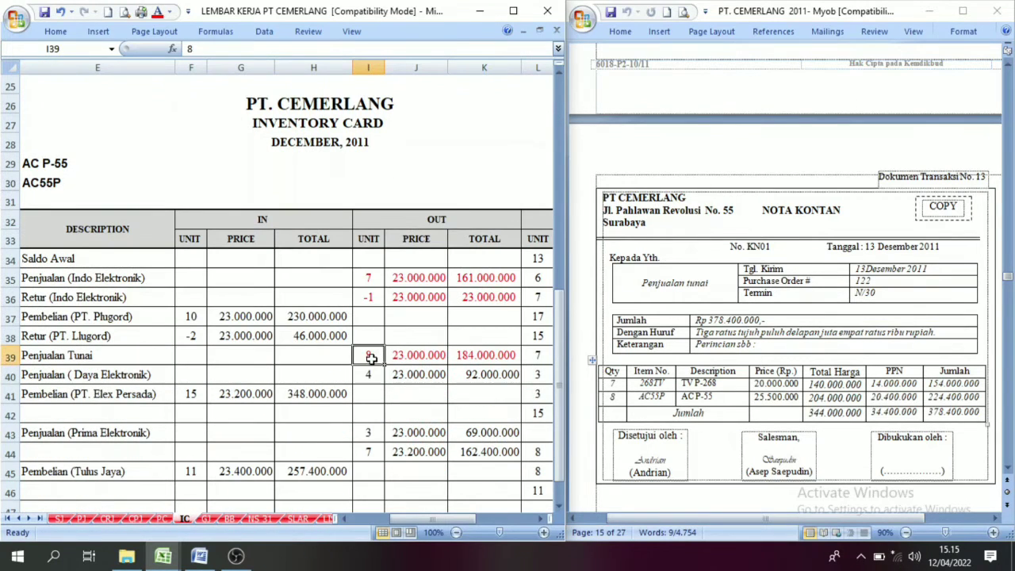
pyautogui.click(480, 357)
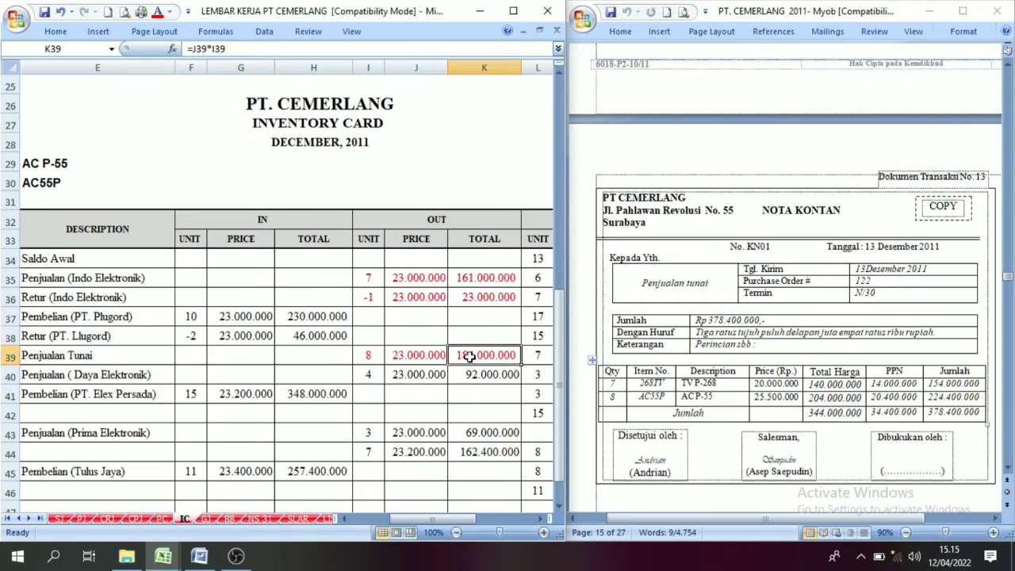
pyautogui.scroll(6, 470, 358)
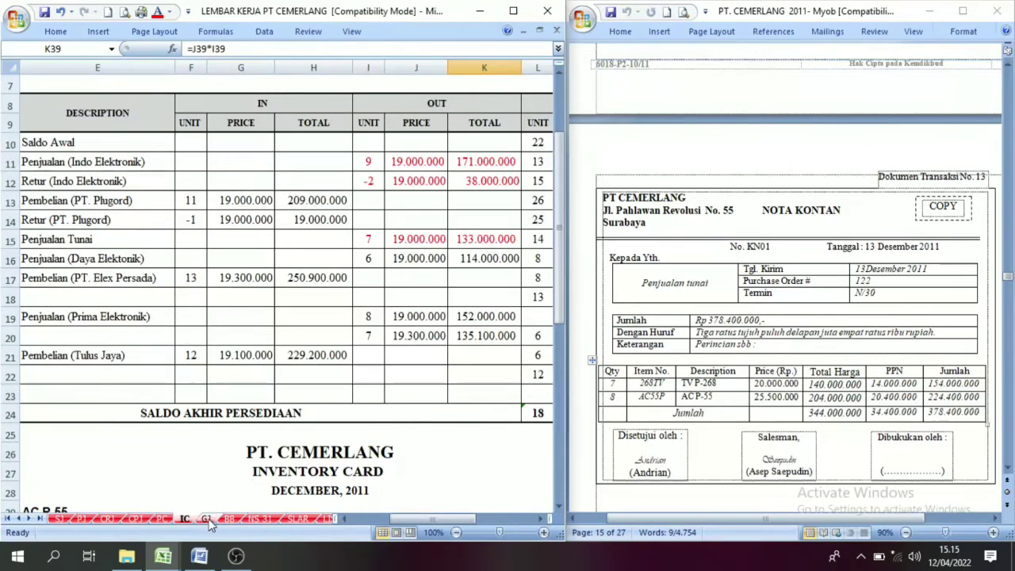
# Set the font color of the KN01 debit and credit amounts in K22:L23 of the General Journal to Automatic black
pyautogui.click(206, 518)
pyautogui.moveTo(432, 520); pyautogui.dragTo(457, 521)
pyautogui.moveTo(414, 431); pyautogui.dragTo(501, 447)
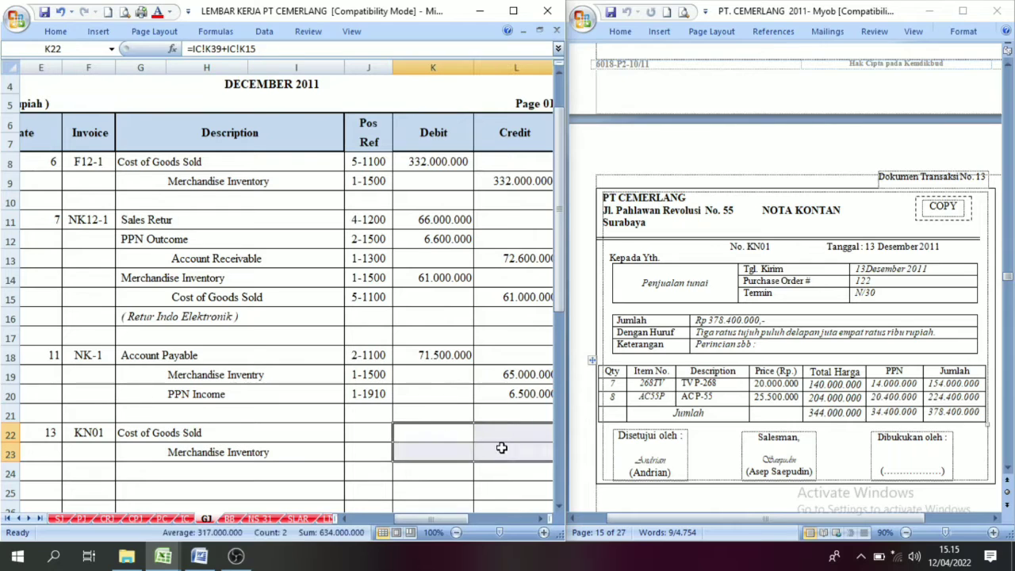
pyautogui.click(158, 12)
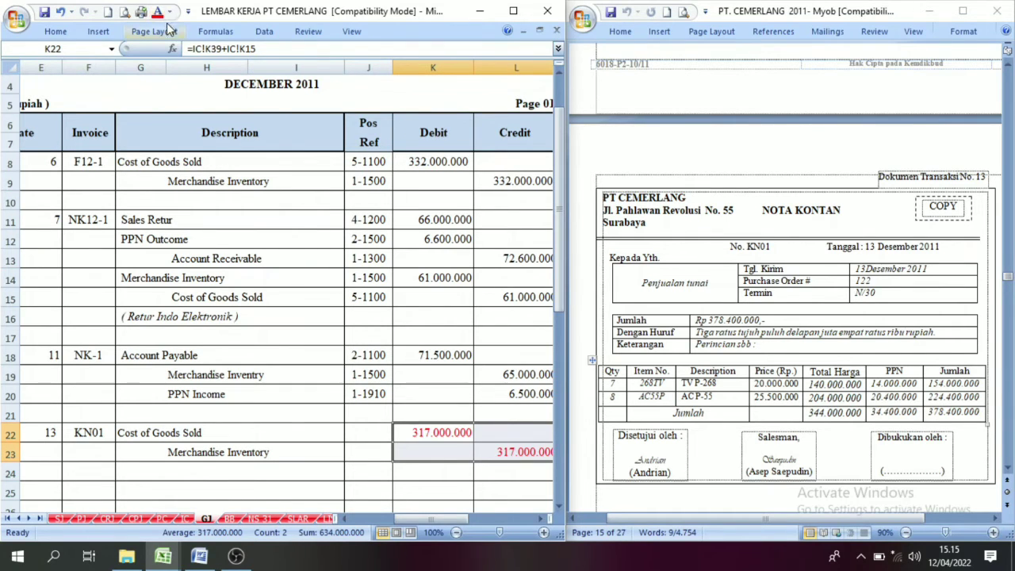
pyautogui.click(169, 12)
pyautogui.click(179, 30)
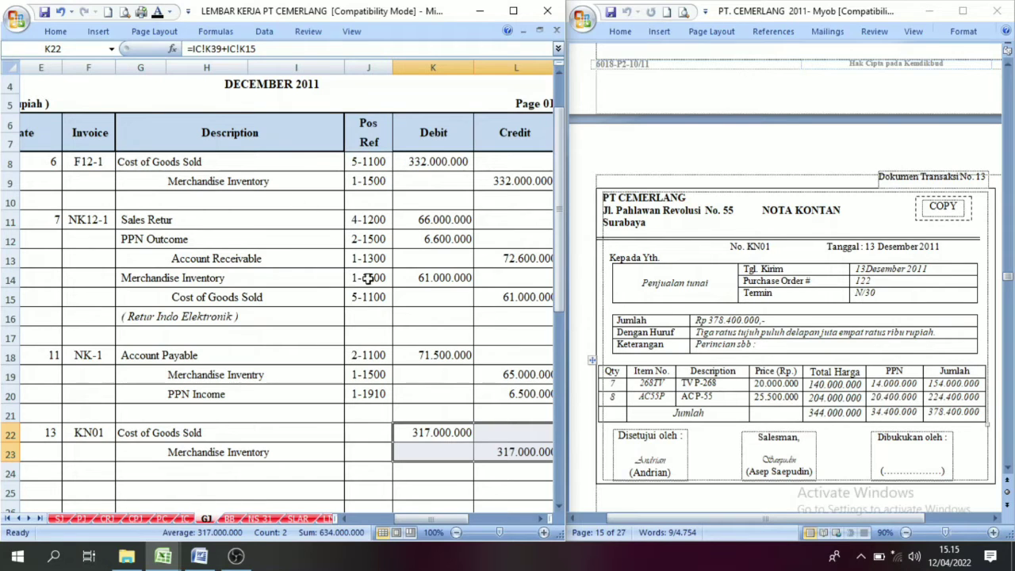
# Set the font color of the KN01 posting references in J22:J23 of the General Journal to Automatic black
pyautogui.click(440, 432)
pyautogui.moveTo(367, 432); pyautogui.dragTo(365, 450)
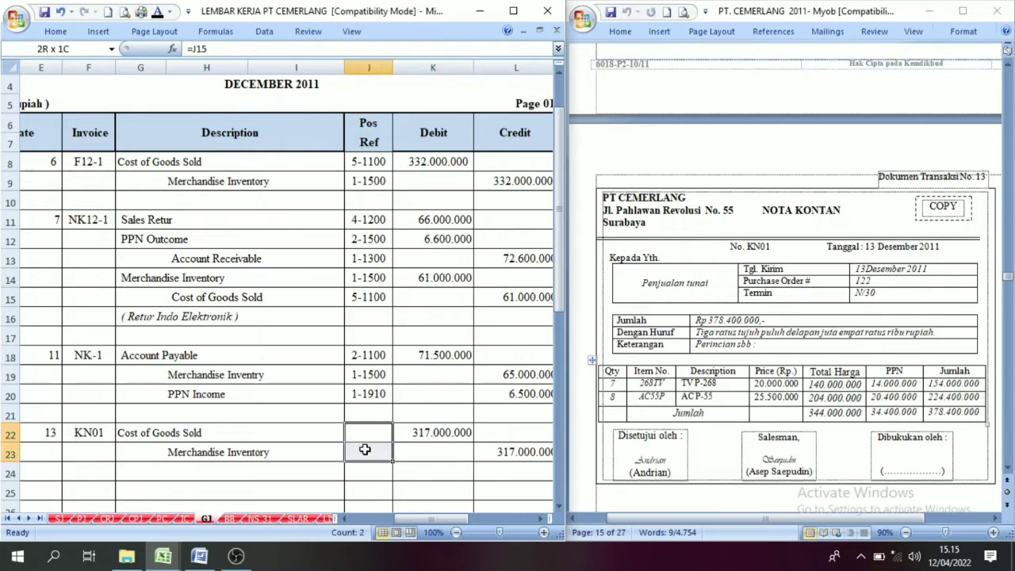
pyautogui.click(161, 12)
pyautogui.scroll(-1, 483, 451)
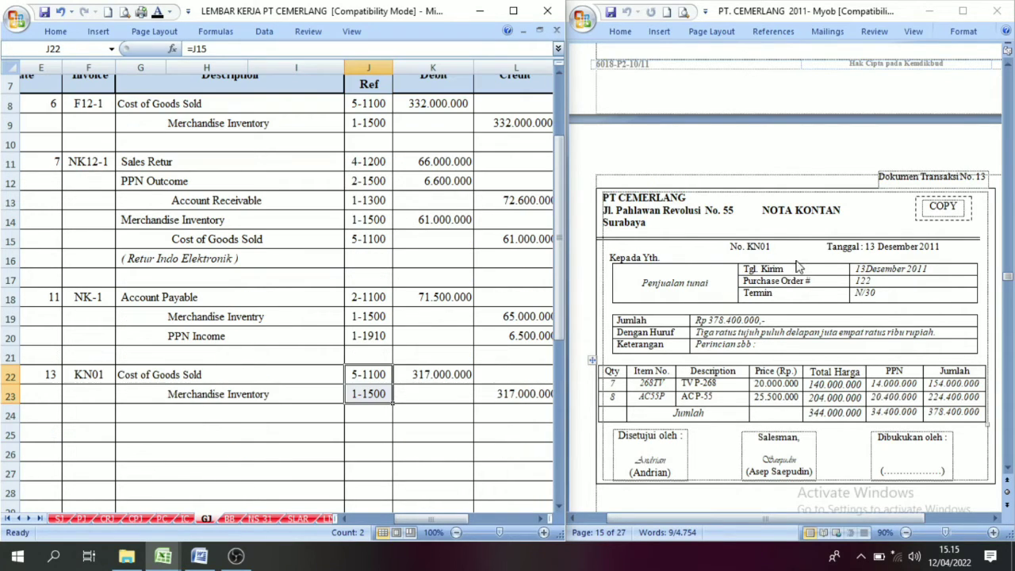
# Review the source documents following KN01 up to sales invoice F12-2 in Dokumen Transaksi No. 17
pyautogui.scroll(-7, 824, 230)
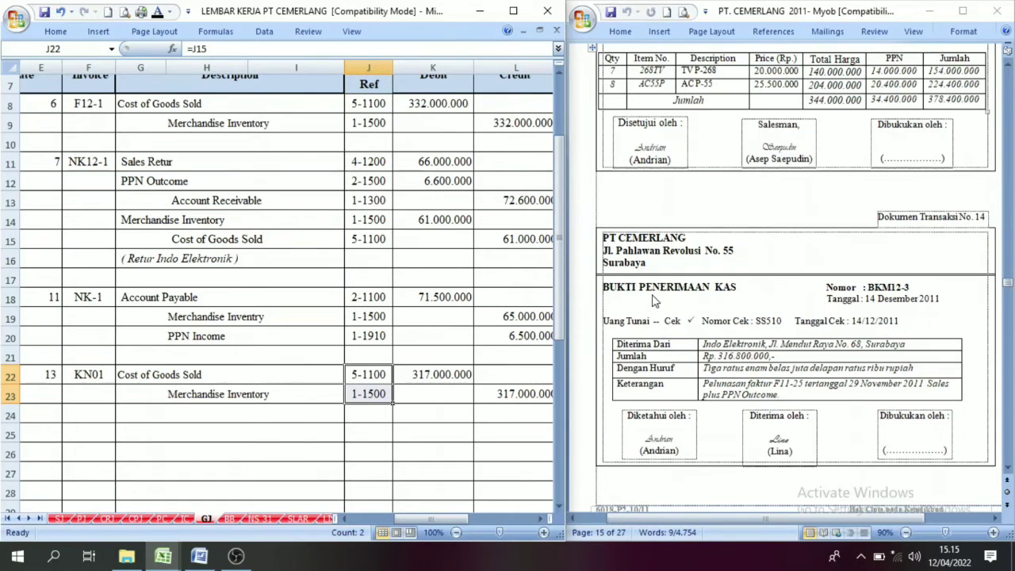
pyautogui.scroll(-10, 690, 291)
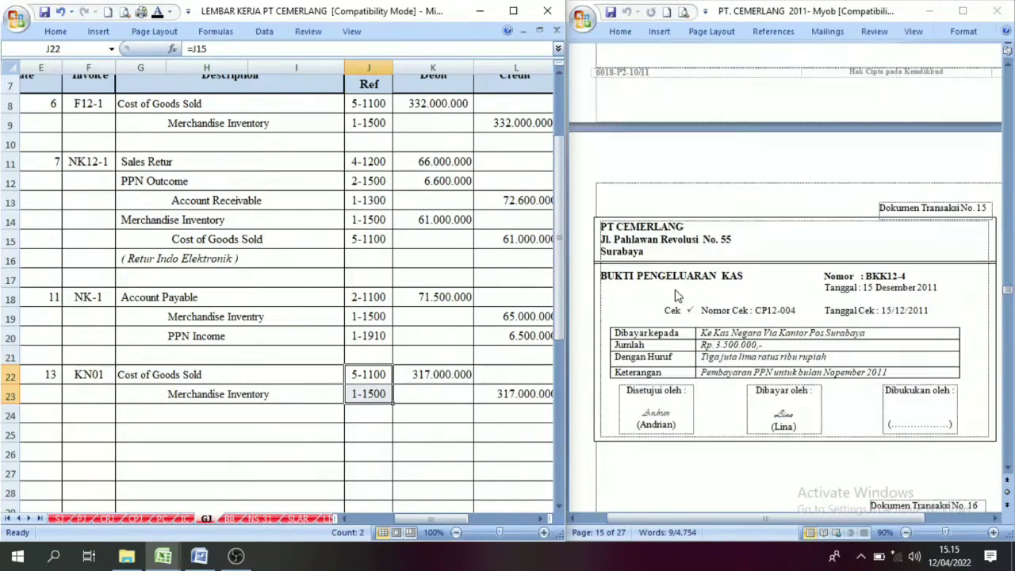
pyautogui.scroll(-10, 673, 293)
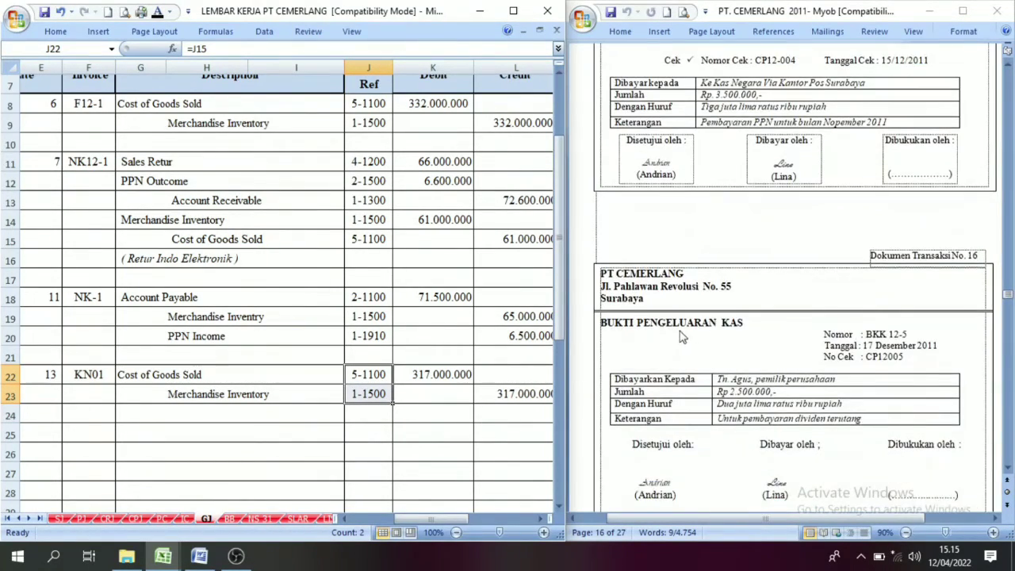
pyautogui.scroll(-8, 710, 305)
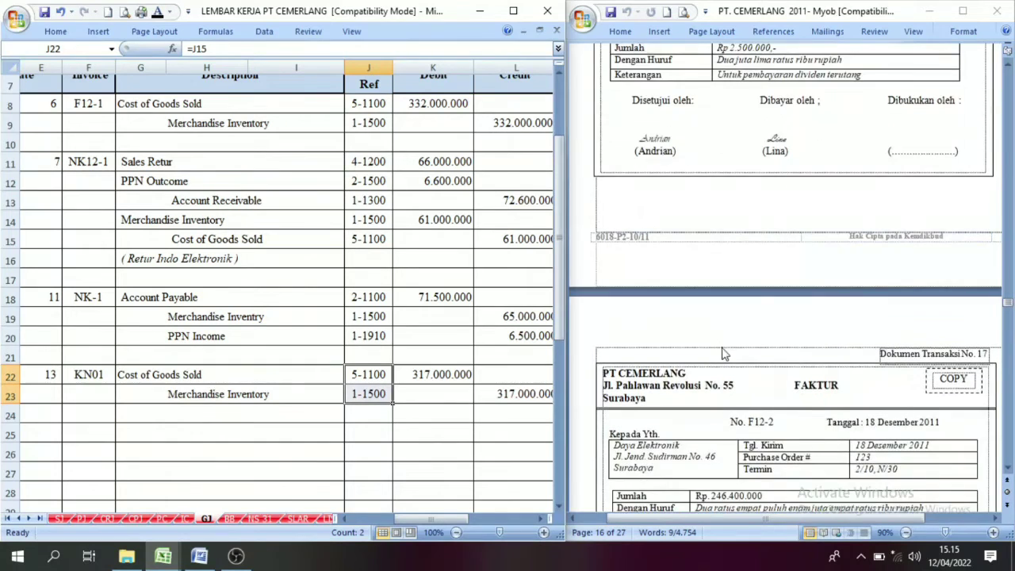
pyautogui.scroll(-2, 721, 358)
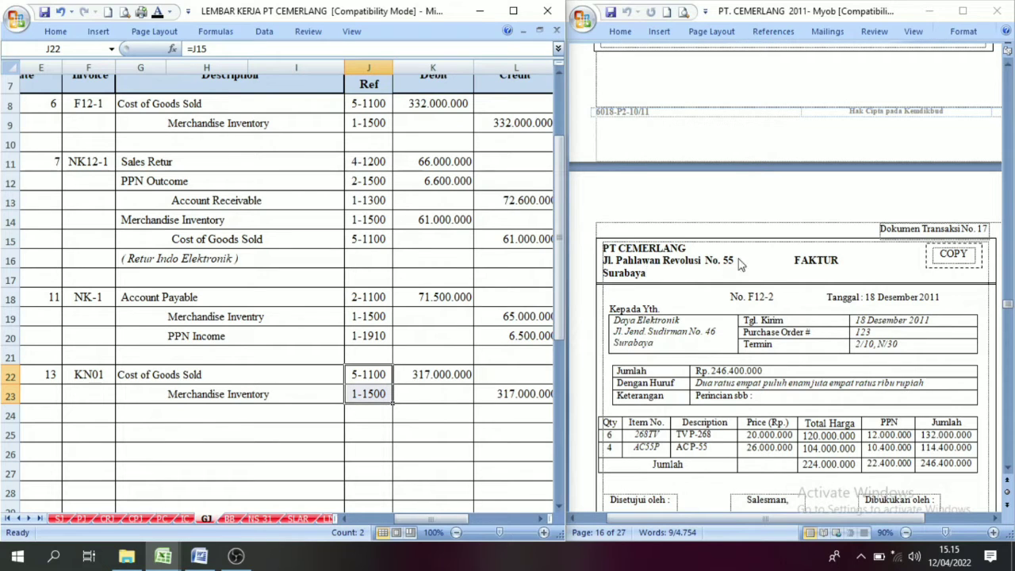
pyautogui.click(372, 260)
pyautogui.scroll(2, 432, 298)
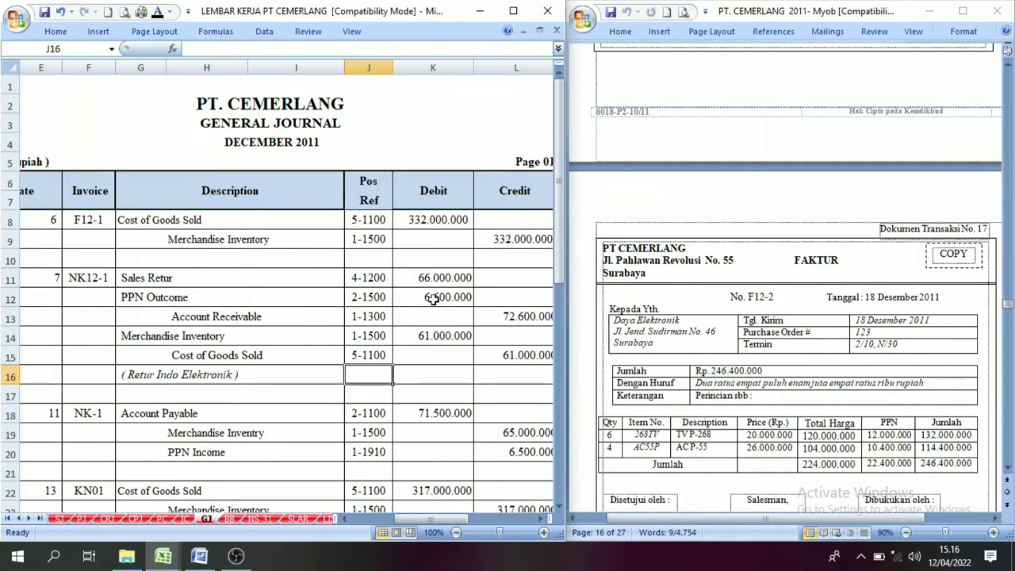
pyautogui.click(696, 278)
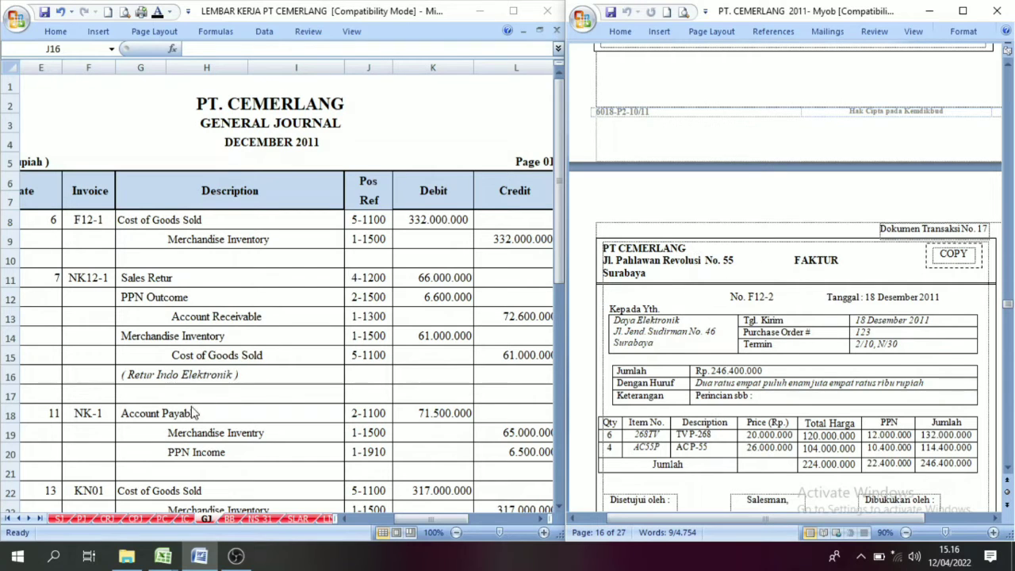
# Open the SJ sheet in Excel and check invoice F12-2's date, receivable, Sales and PPN Outcome entries
pyautogui.click(70, 515)
pyautogui.click(59, 518)
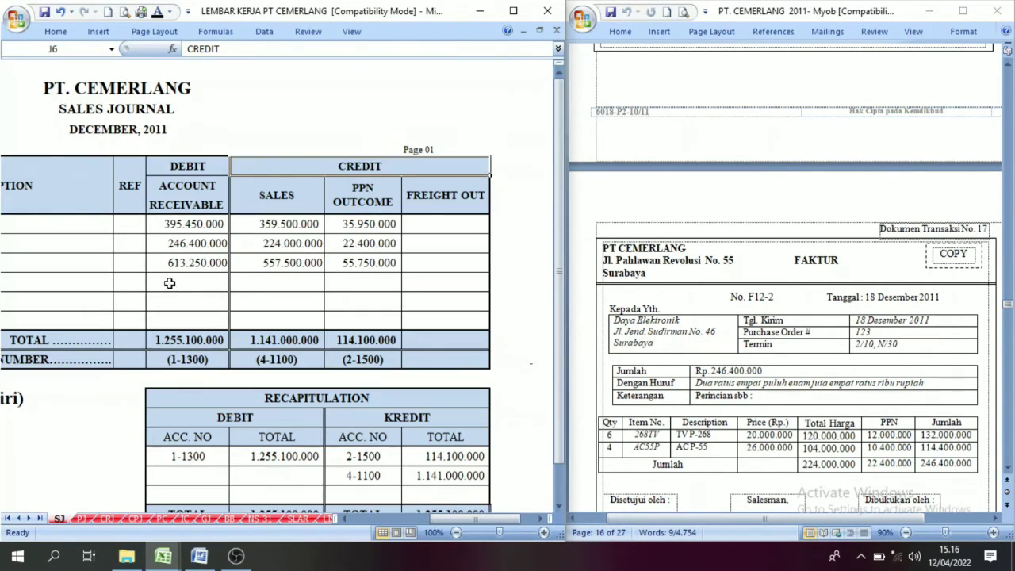
pyautogui.moveTo(471, 519); pyautogui.dragTo(397, 519)
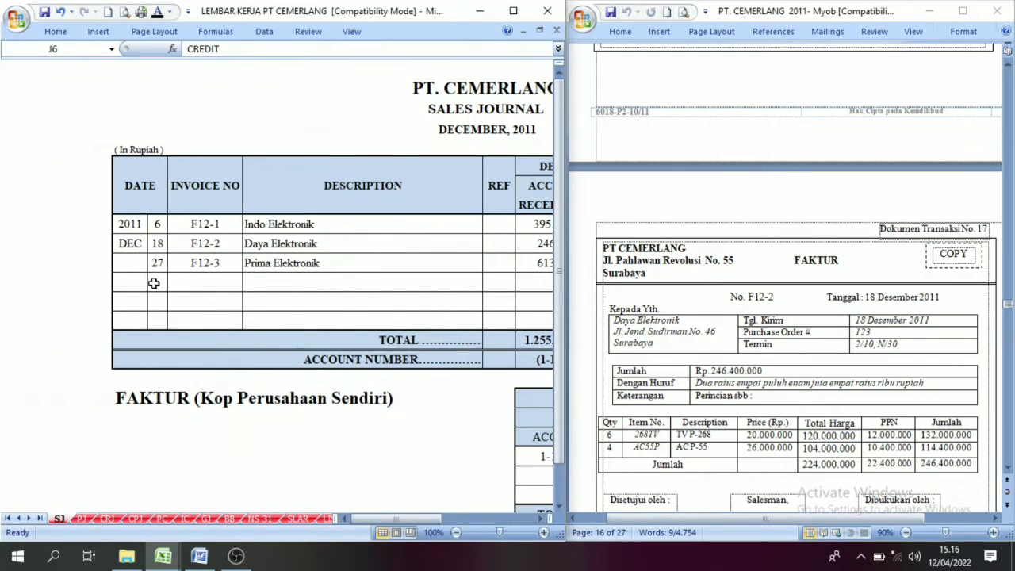
pyautogui.click(194, 246)
pyautogui.click(703, 273)
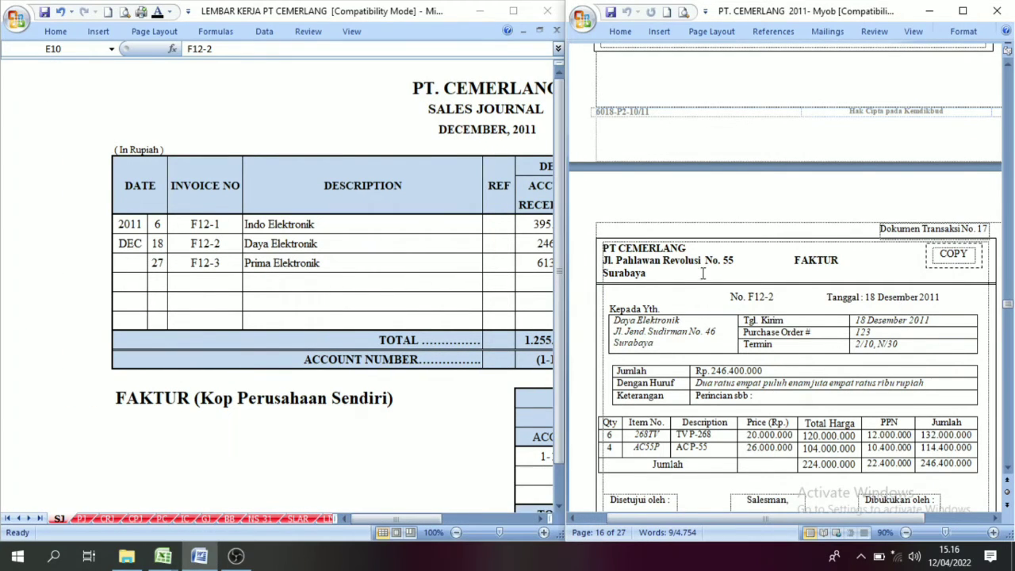
pyautogui.click(176, 248)
pyautogui.click(158, 245)
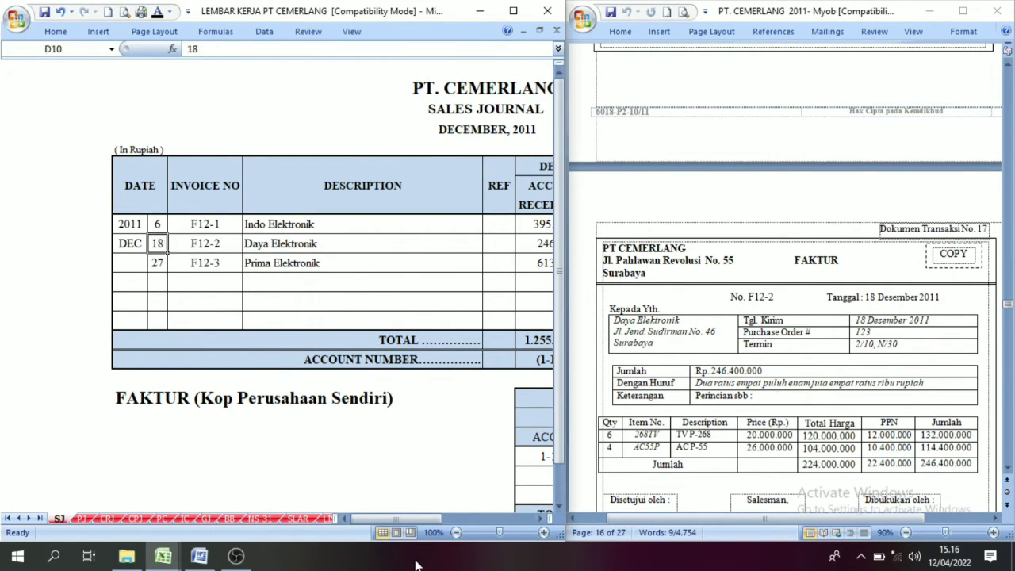
pyautogui.moveTo(381, 518); pyautogui.dragTo(460, 521)
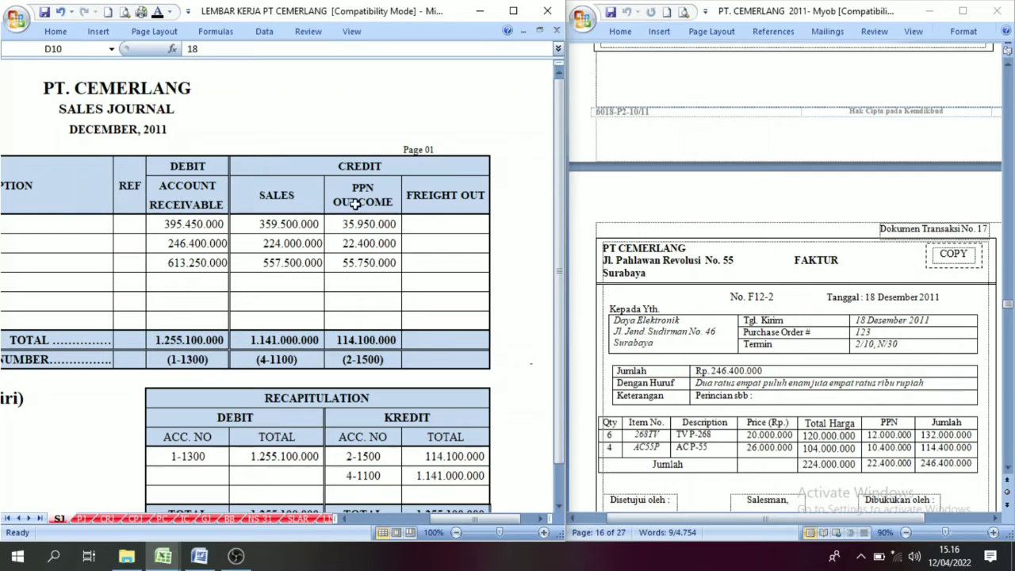
# Check F12-2's row in the Sales Journal, and set the font color of its date and evidence number in General Journal E25:F25 to black
pyautogui.moveTo(196, 200); pyautogui.dragTo(359, 286)
pyautogui.click(408, 243)
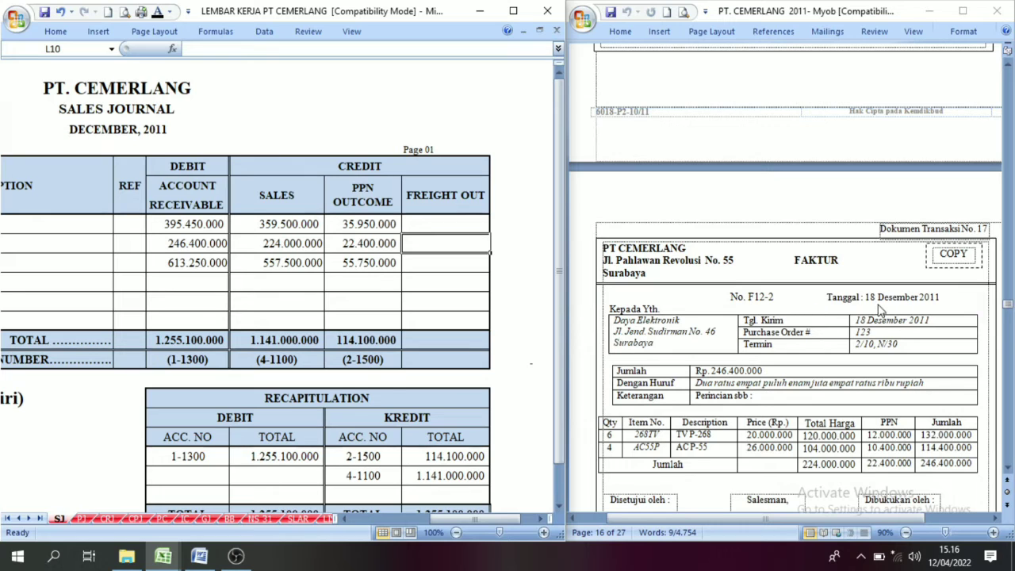
pyautogui.click(206, 518)
pyautogui.scroll(-5, 226, 399)
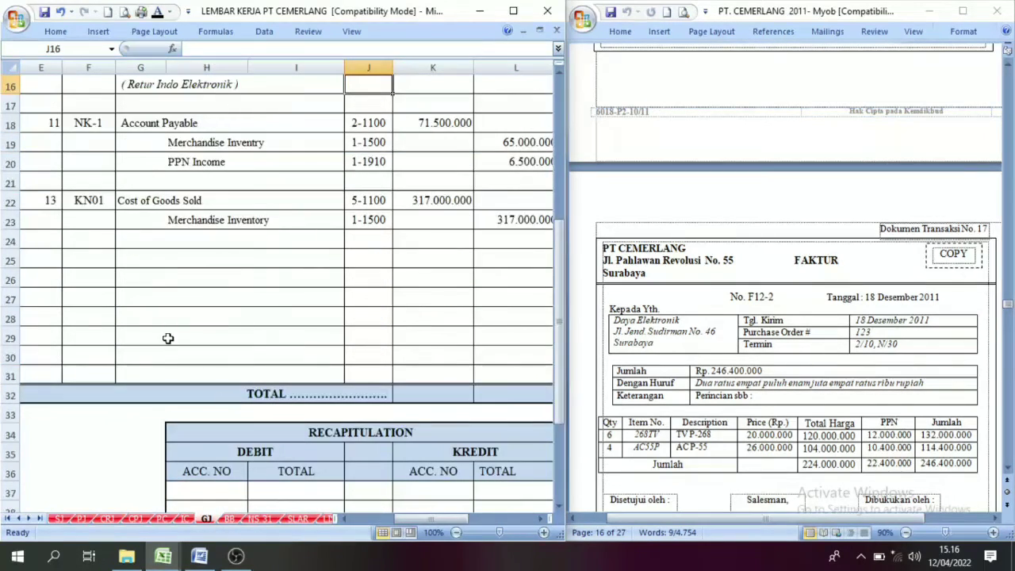
pyautogui.moveTo(45, 259); pyautogui.dragTo(87, 259)
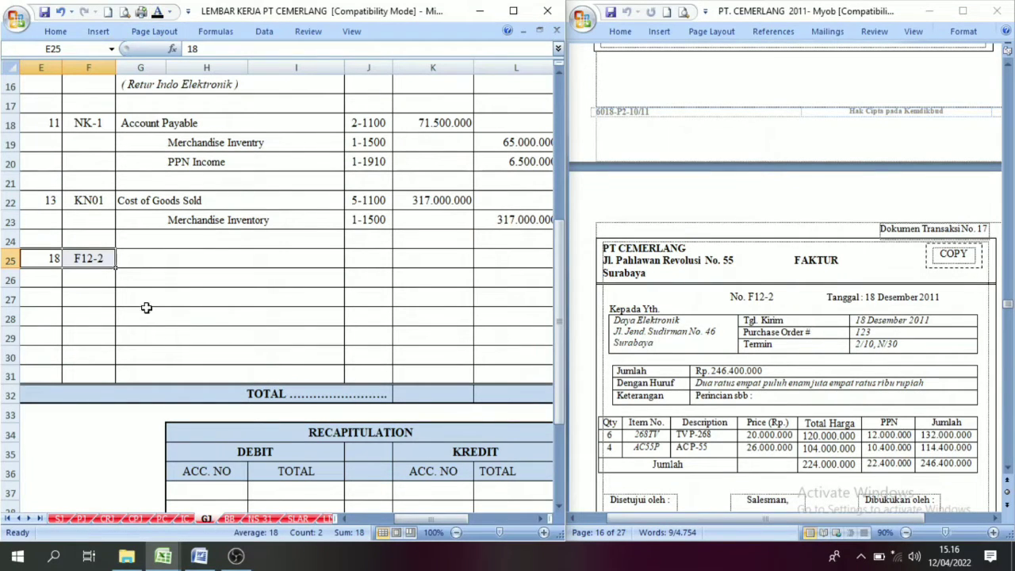
# Set the font color of F12-2's Cost of Goods Sold and Merchandise Inventory titles and their posting references in rows 25:26 to black
pyautogui.click(130, 262)
pyautogui.write('Cost of Goods Sold\t \tMerchandise Inventory')
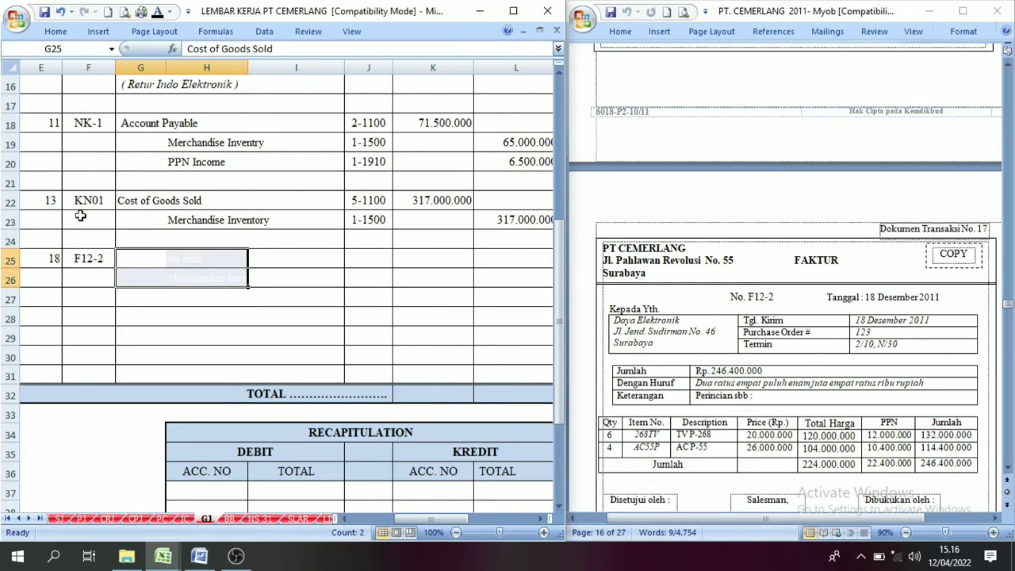
pyautogui.click(157, 13)
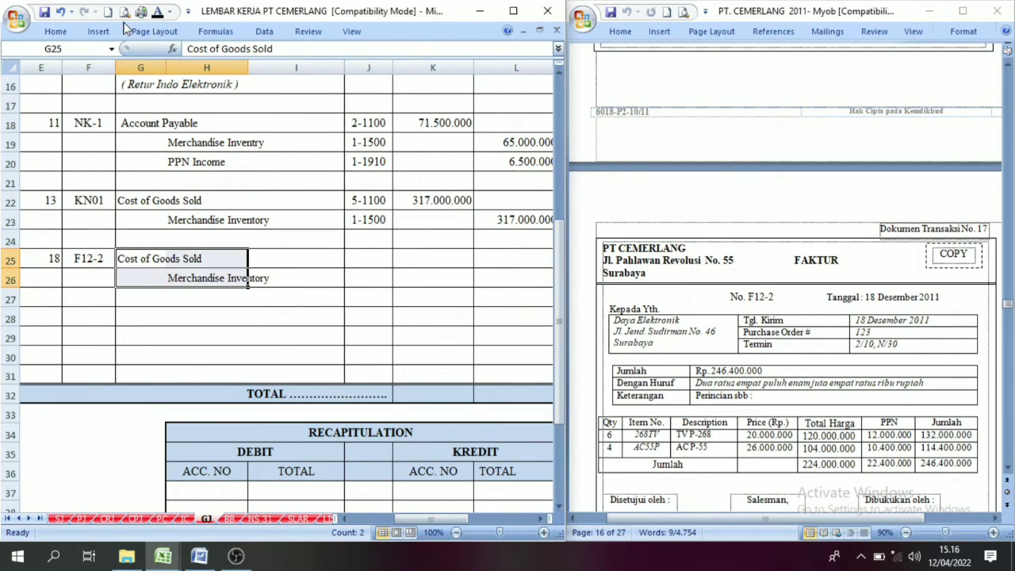
pyautogui.click(262, 294)
pyautogui.moveTo(363, 258); pyautogui.dragTo(364, 279)
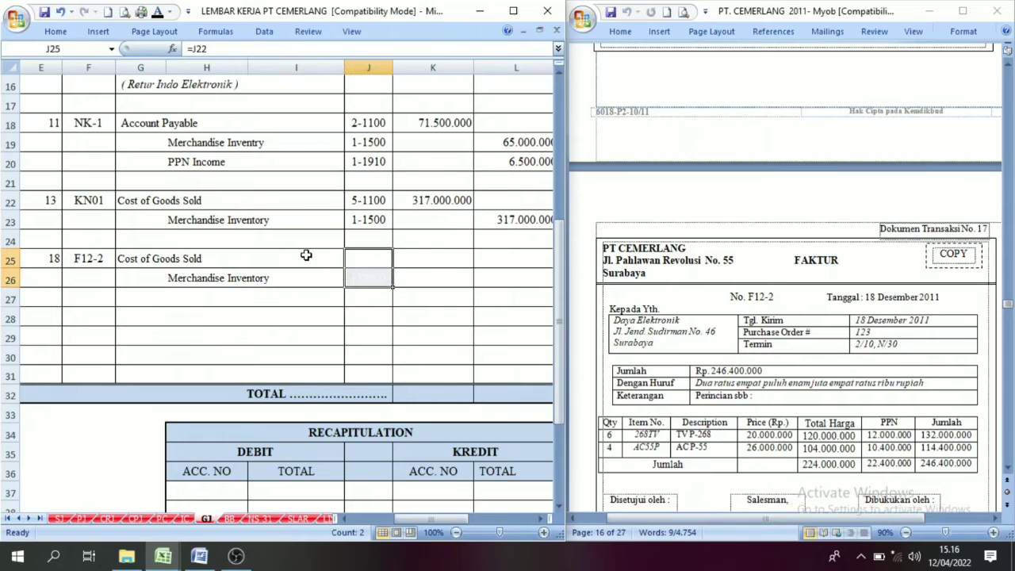
pyautogui.click(157, 13)
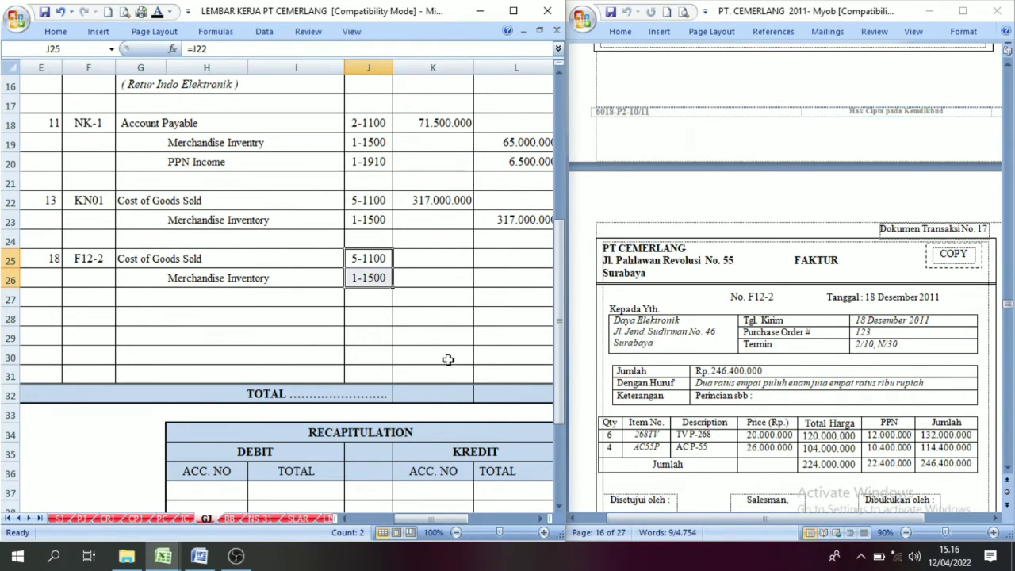
pyautogui.click(348, 260)
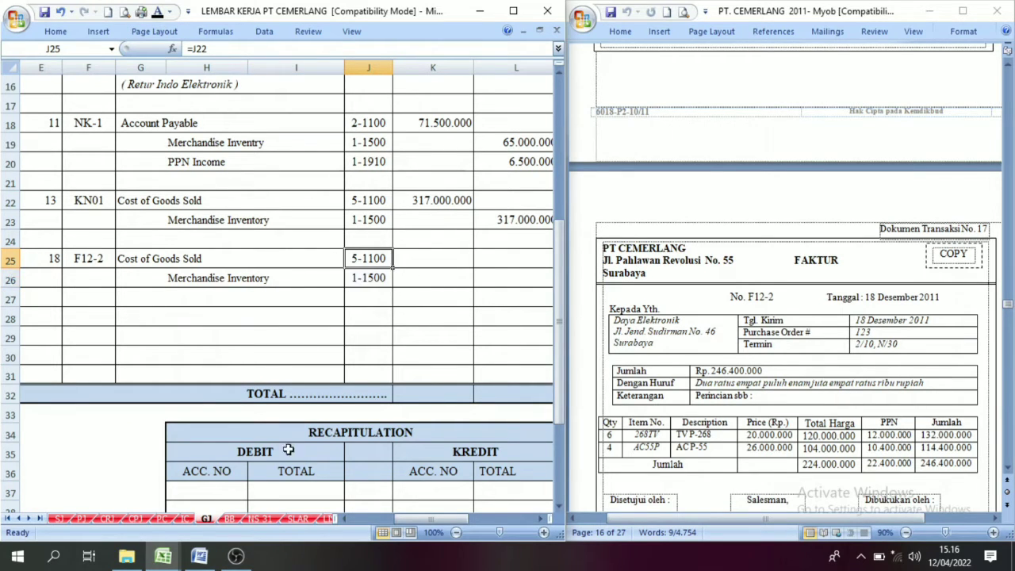
# On the IC sheet, set the font color of F12-2's OUT unit, price and total in I16:K16 of the TV P-268 card to red
pyautogui.click(187, 518)
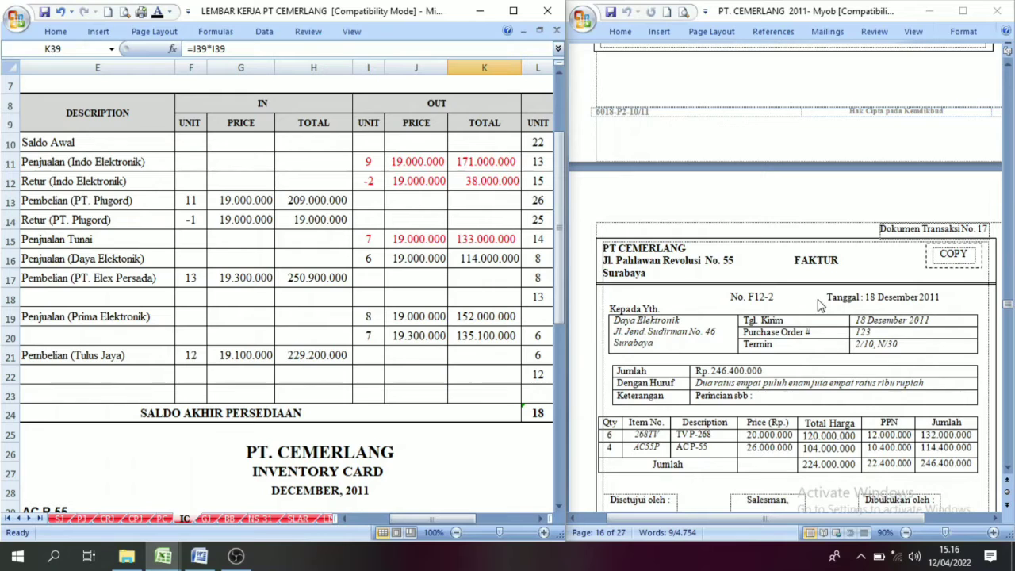
pyautogui.moveTo(448, 520); pyautogui.dragTo(388, 519)
pyautogui.scroll(2, 336, 403)
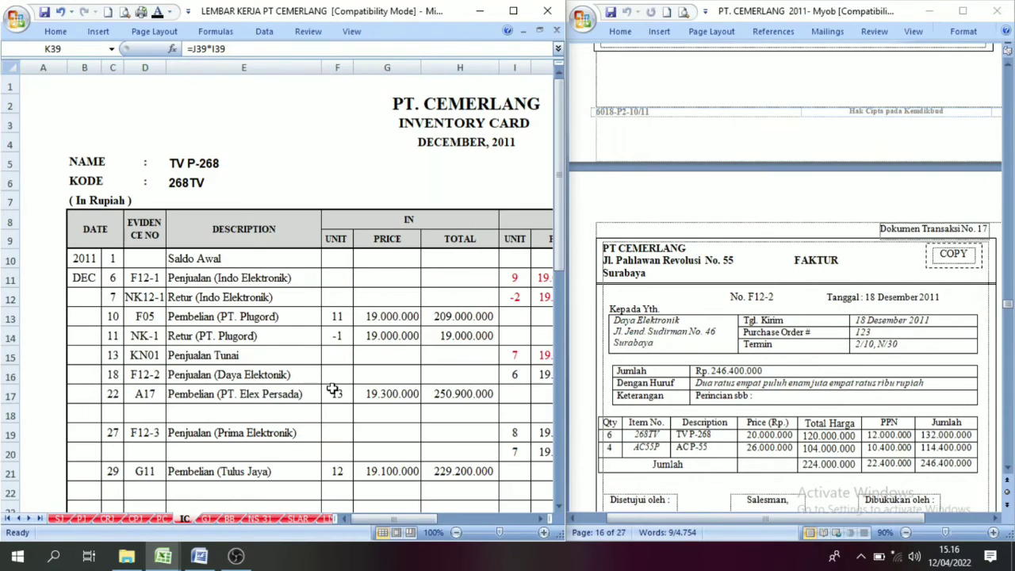
pyautogui.click(110, 374)
pyautogui.click(191, 376)
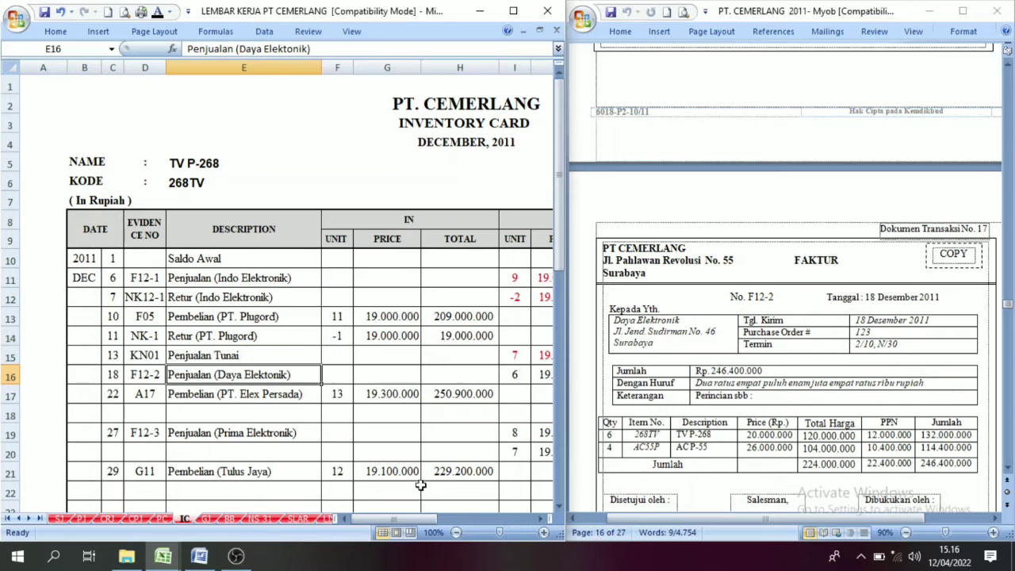
pyautogui.moveTo(402, 520); pyautogui.dragTo(419, 520)
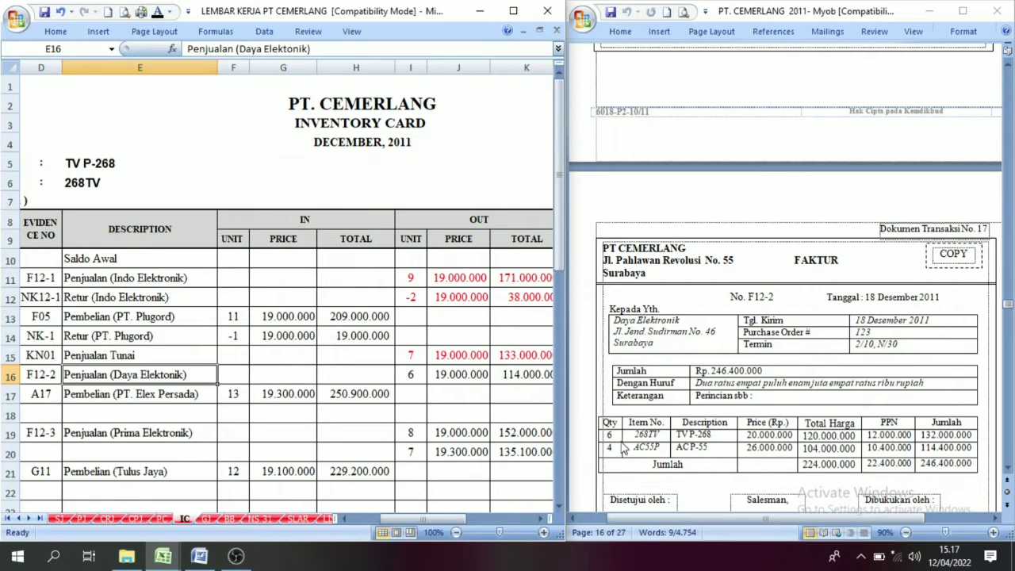
pyautogui.moveTo(408, 376); pyautogui.dragTo(524, 376)
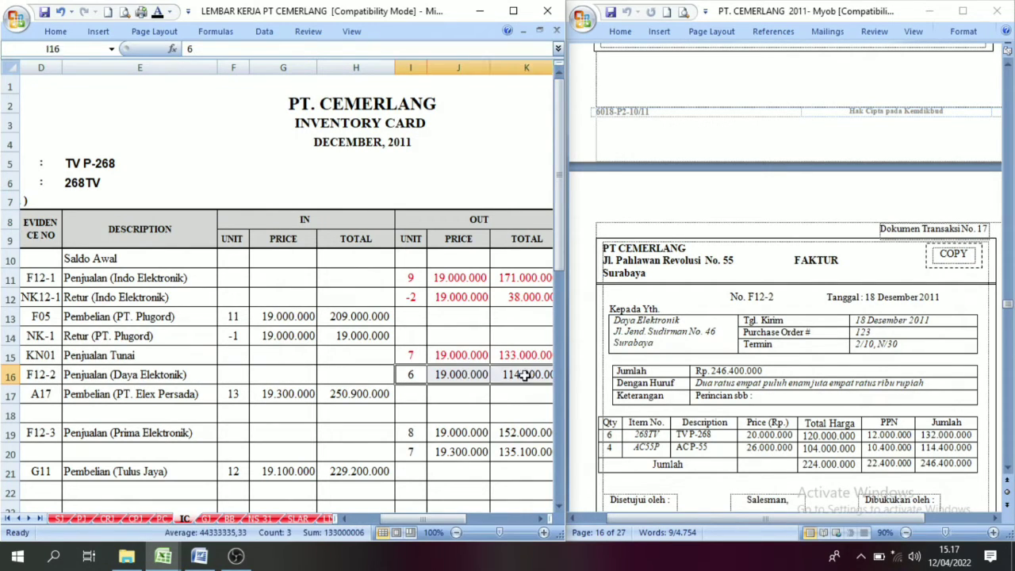
pyautogui.click(169, 11)
pyautogui.click(170, 141)
# Set the font color of F12-2's OUT unit, price and total in I40:K40 of the AC P-55 inventory card to red
pyautogui.scroll(-8, 475, 432)
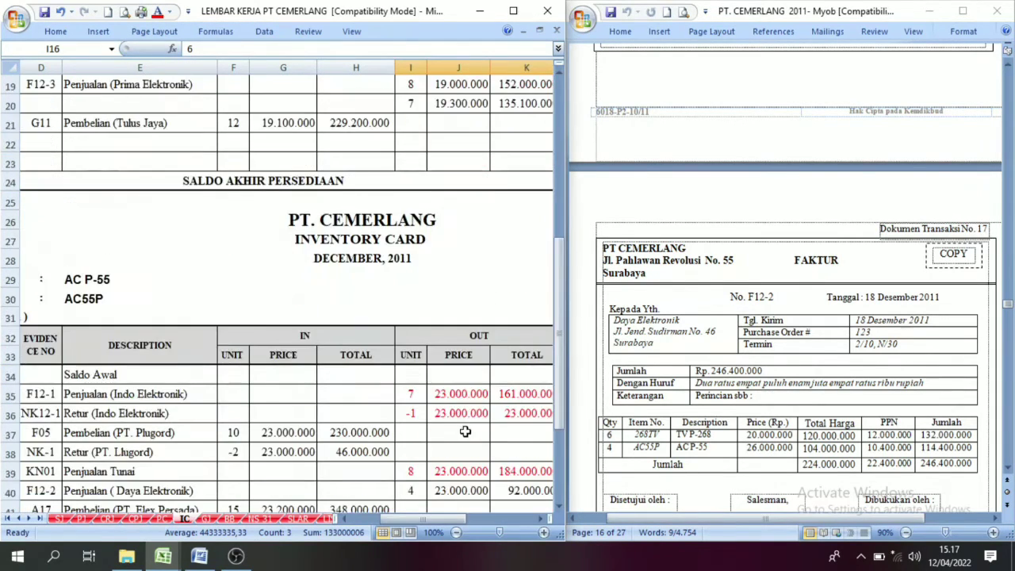
pyautogui.scroll(-1, 495, 441)
pyautogui.moveTo(418, 320); pyautogui.dragTo(516, 320)
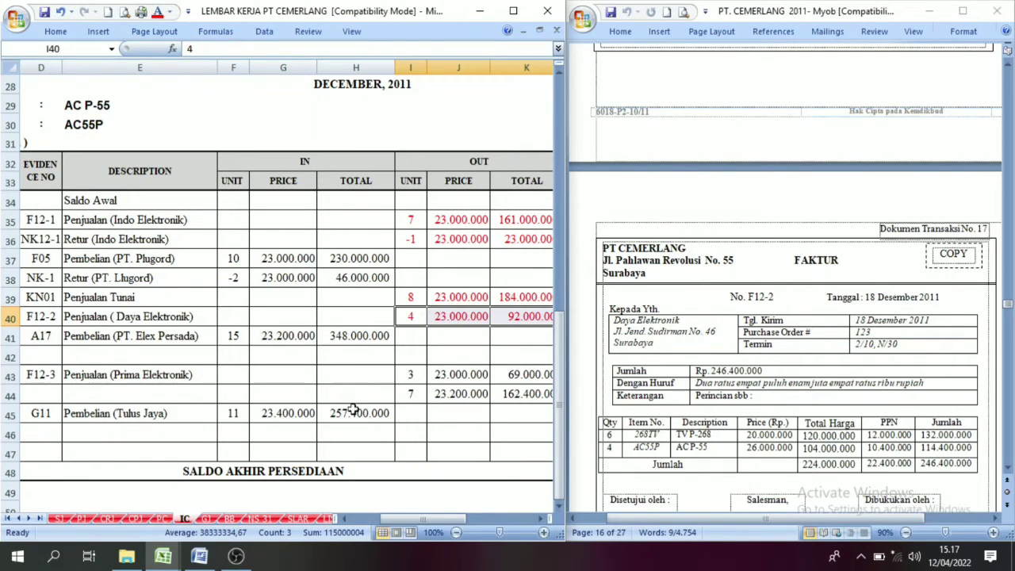
# Examine F12-2's OUT totals in K16 of the TV P-268 card and K40 of the AC P-55 card
pyautogui.moveTo(419, 520); pyautogui.dragTo(370, 519)
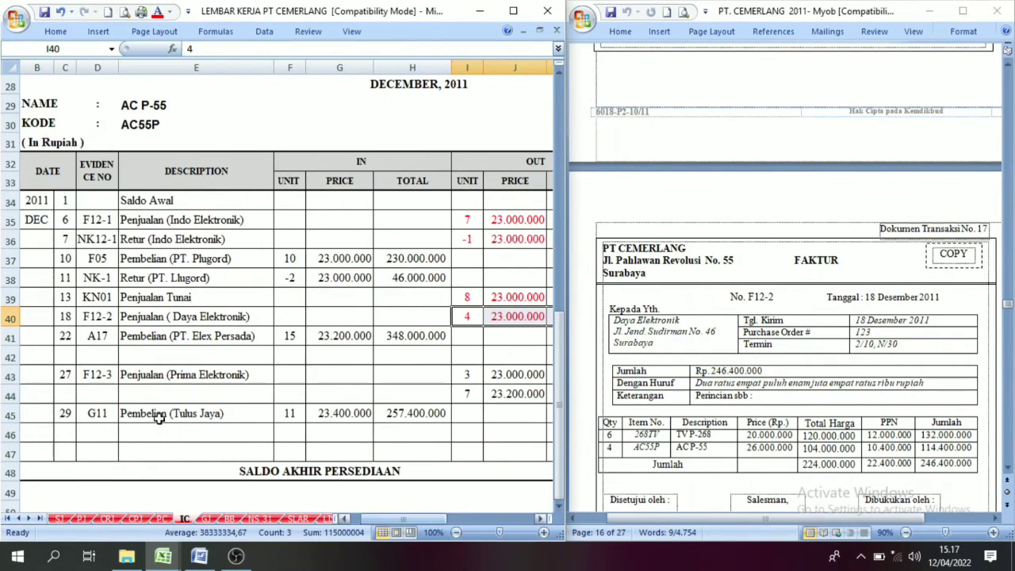
pyautogui.moveTo(68, 319); pyautogui.dragTo(443, 319)
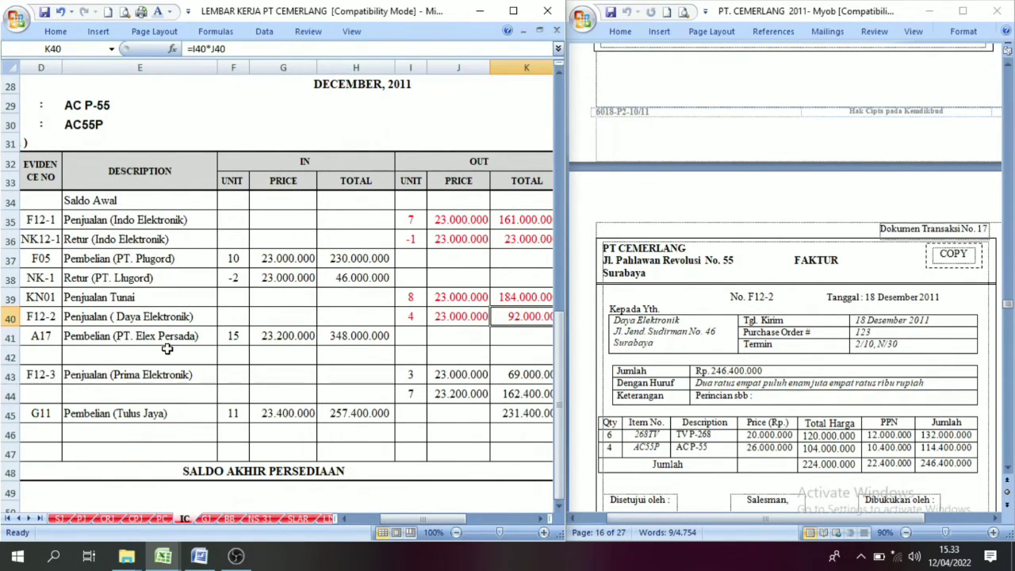
pyautogui.moveTo(421, 520); pyautogui.dragTo(462, 518)
pyautogui.click(112, 324)
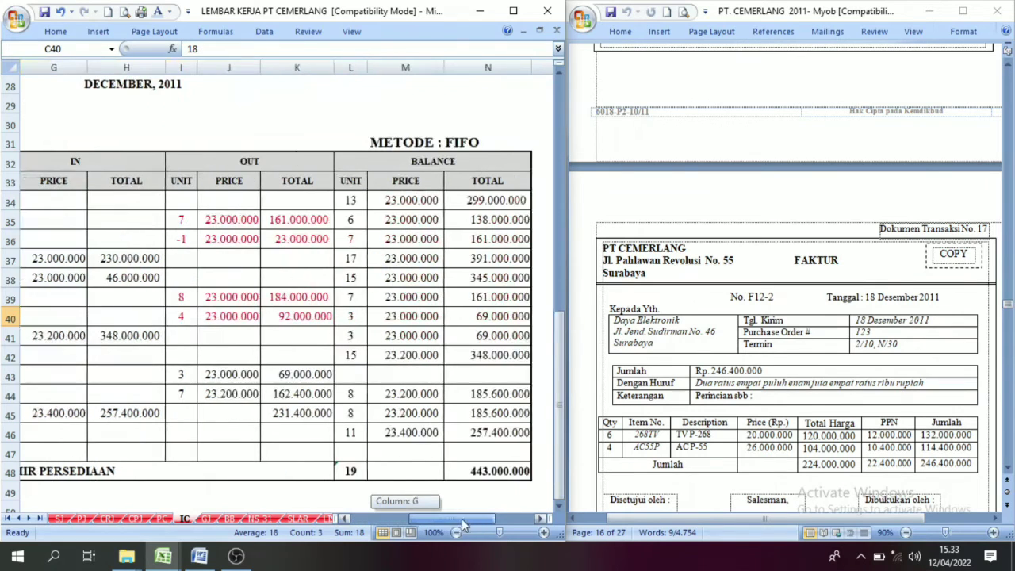
pyautogui.click(293, 319)
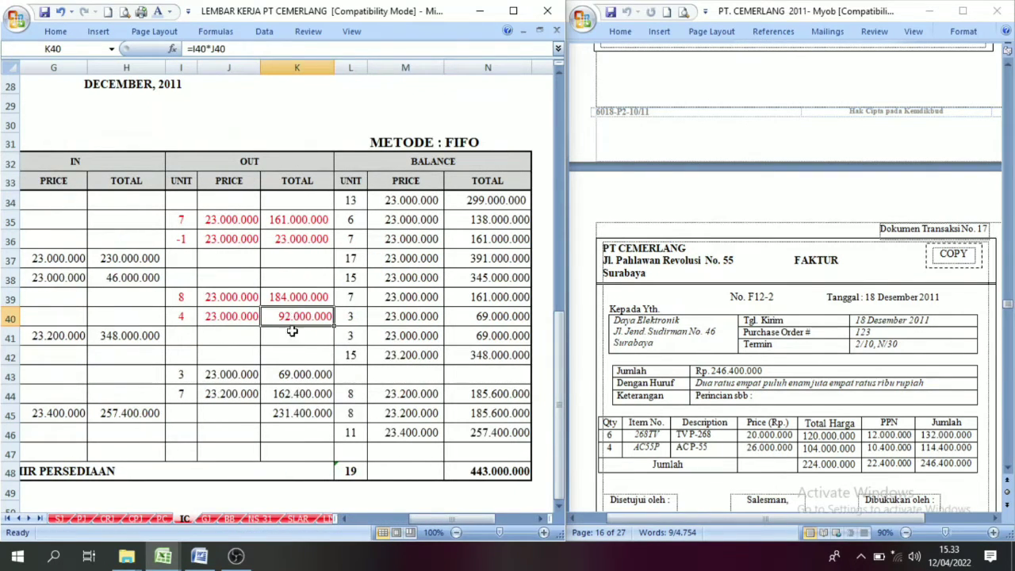
pyautogui.scroll(6, 321, 349)
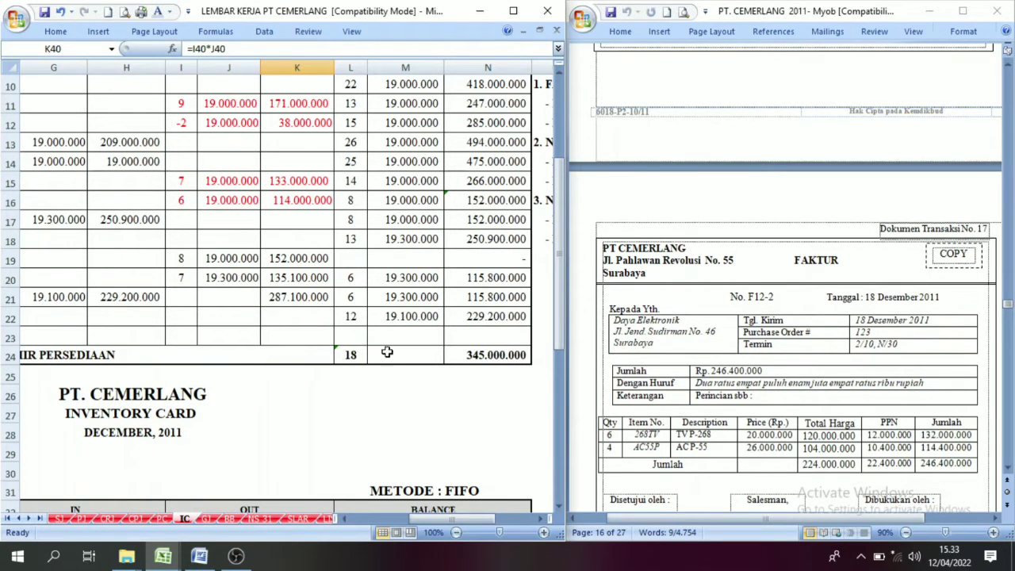
pyautogui.scroll(-2, 386, 351)
pyautogui.scroll(1, 279, 144)
pyautogui.click(290, 146)
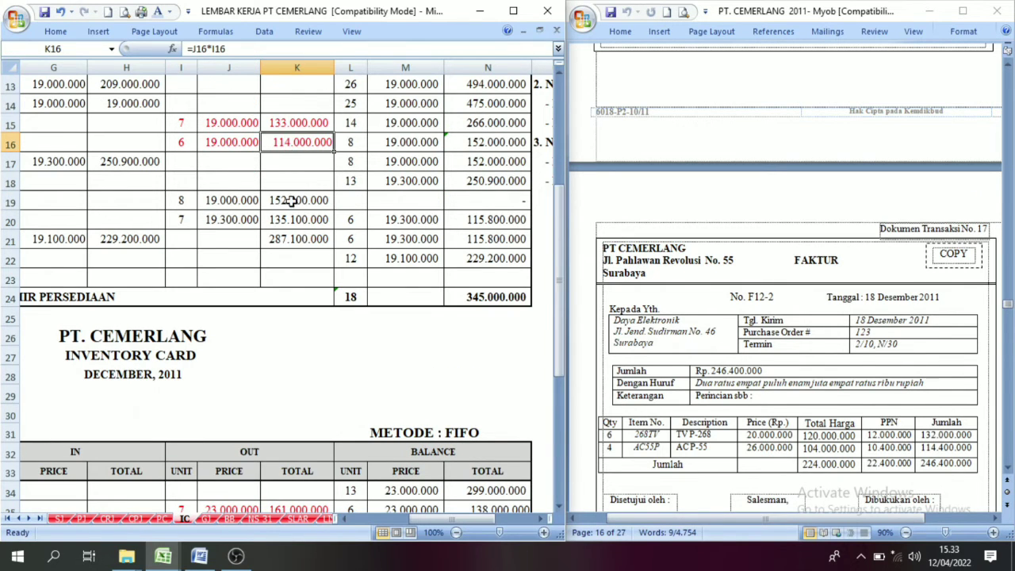
pyautogui.scroll(-4, 309, 325)
pyautogui.click(308, 378)
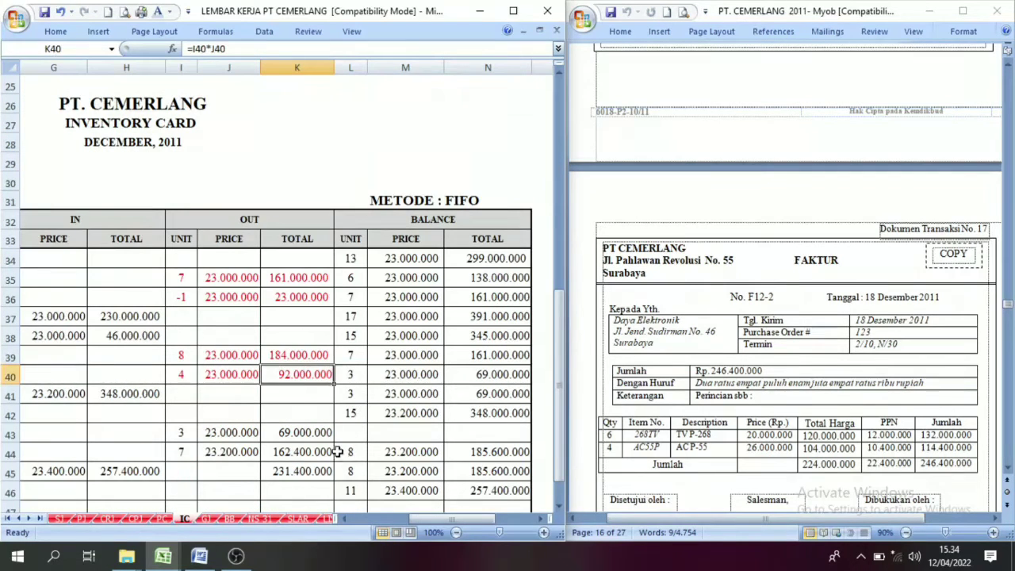
# Set the font color of F12-2's debit and credit amounts in K25:L26 of the General Journal to Automatic black
pyautogui.click(204, 518)
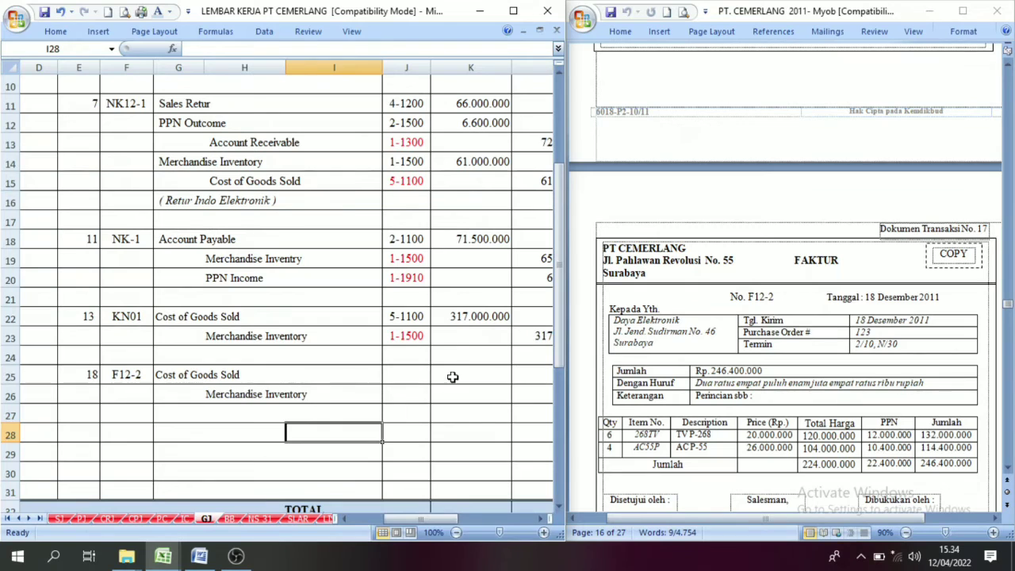
pyautogui.moveTo(451, 378); pyautogui.dragTo(515, 400)
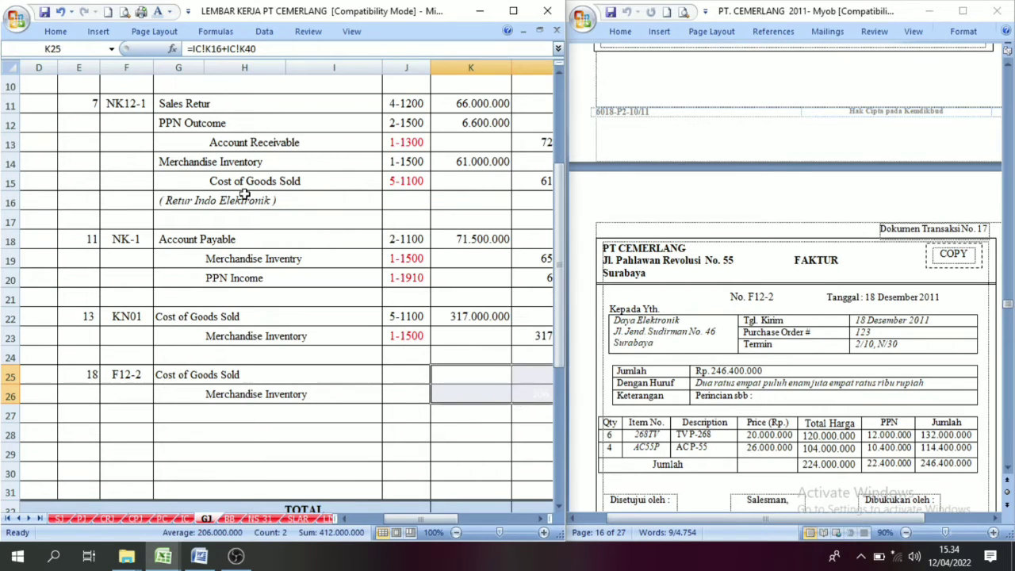
pyautogui.click(169, 11)
pyautogui.click(175, 32)
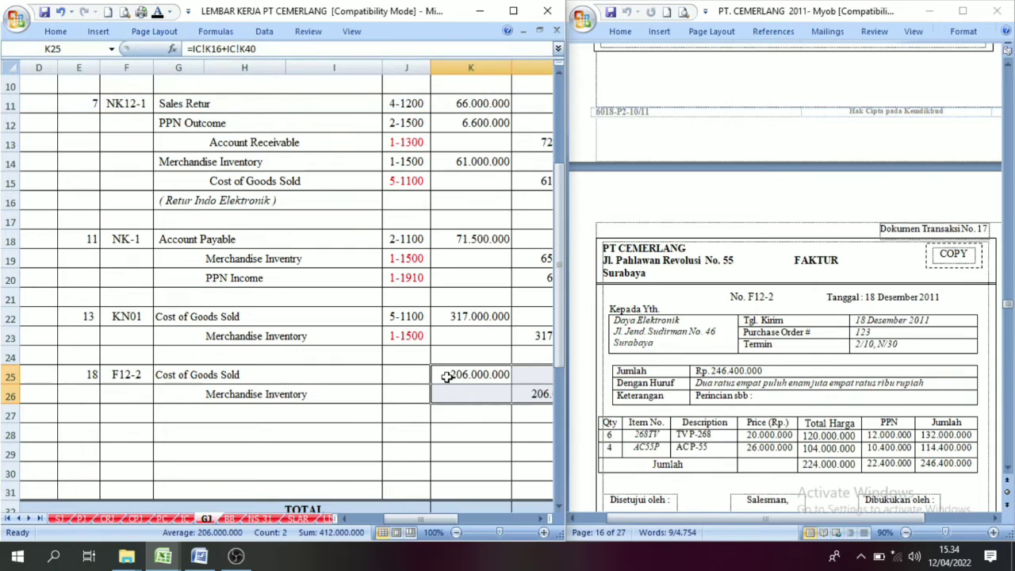
# Set the font color of F12-2's posting references in J25:J26 of the General Journal to black
pyautogui.moveTo(407, 371); pyautogui.dragTo(421, 399)
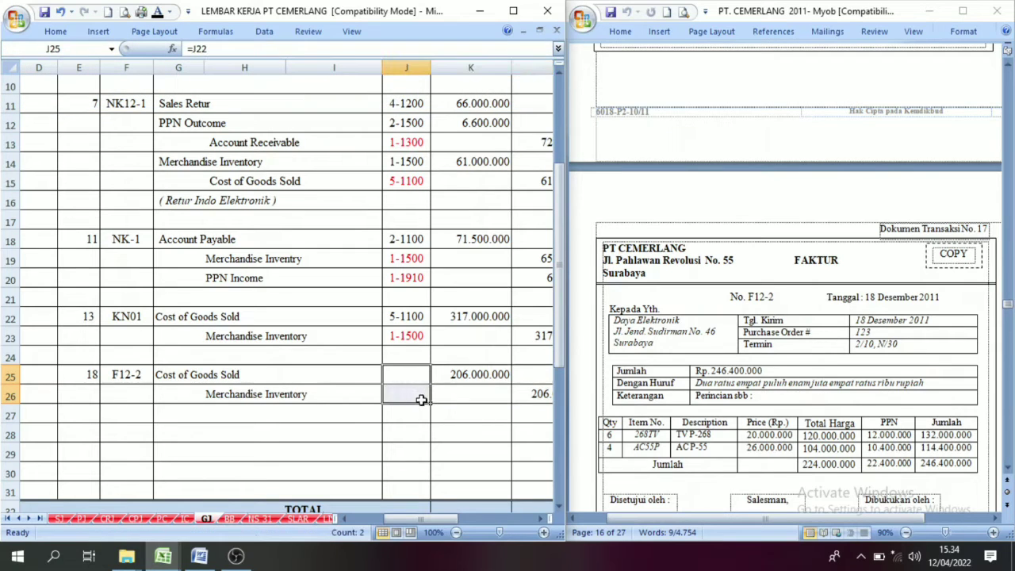
pyautogui.click(157, 11)
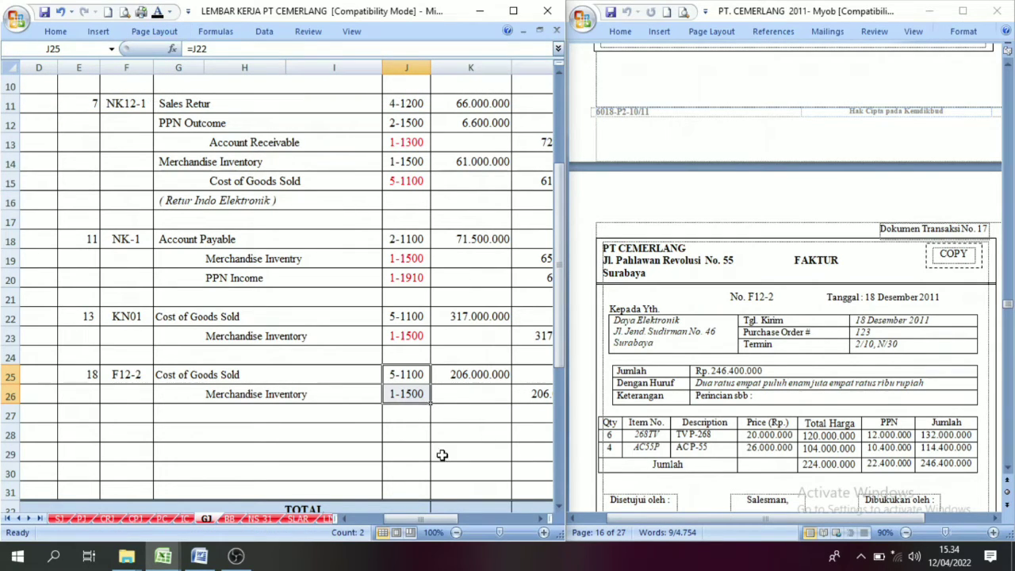
pyautogui.scroll(-1, 442, 454)
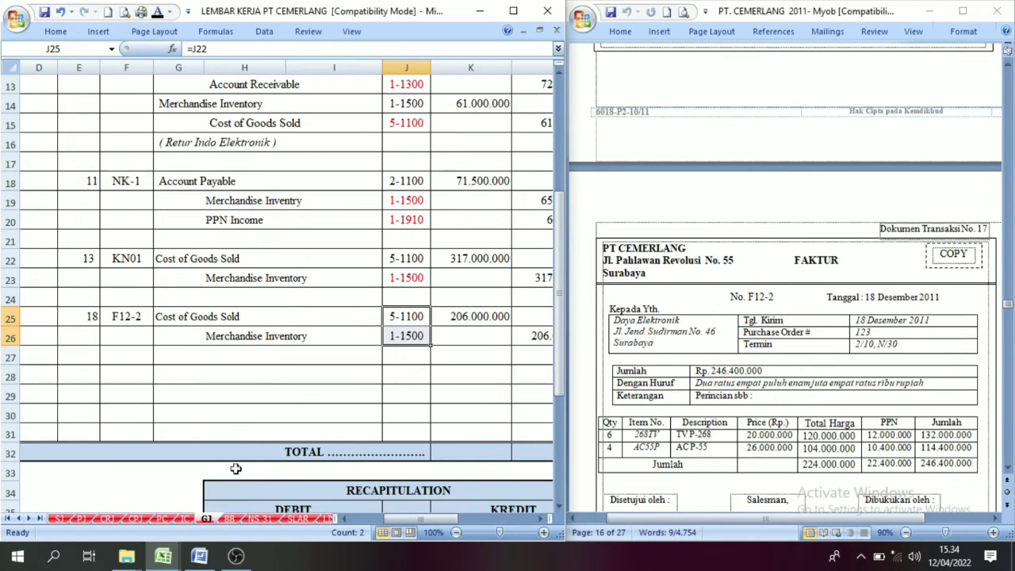
# Review the source documents that follow sales invoice F12-2 up to sales invoice F12-3 dated 27 December 2011
pyautogui.scroll(-4, 921, 274)
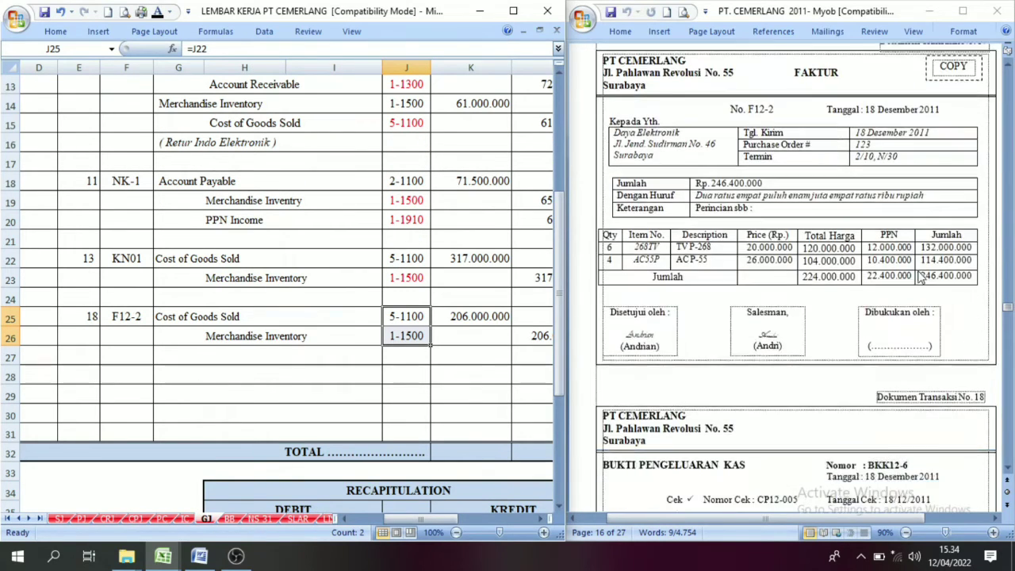
pyautogui.scroll(-3, 921, 274)
pyautogui.scroll(-3, 909, 261)
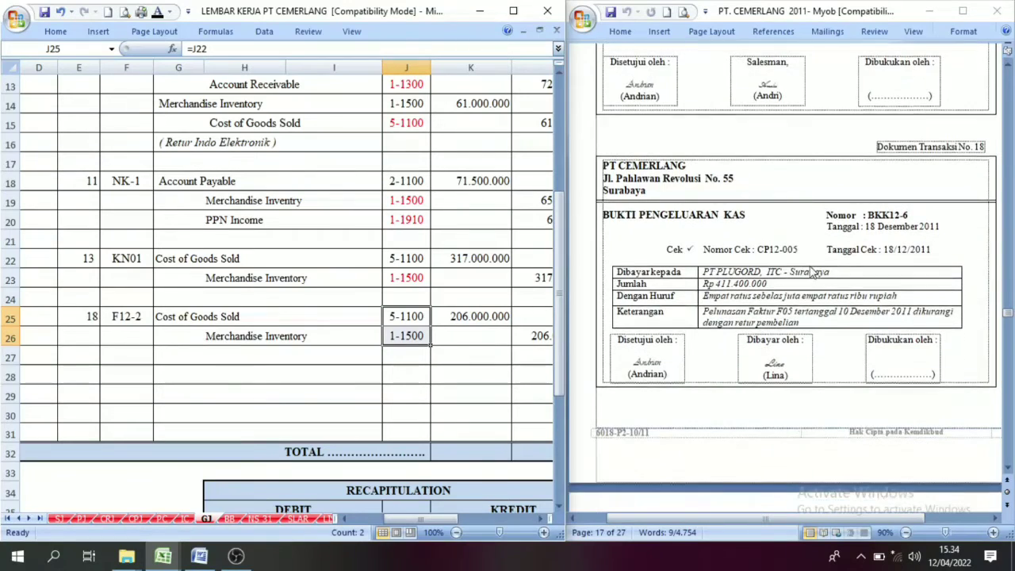
pyautogui.scroll(-5, 689, 216)
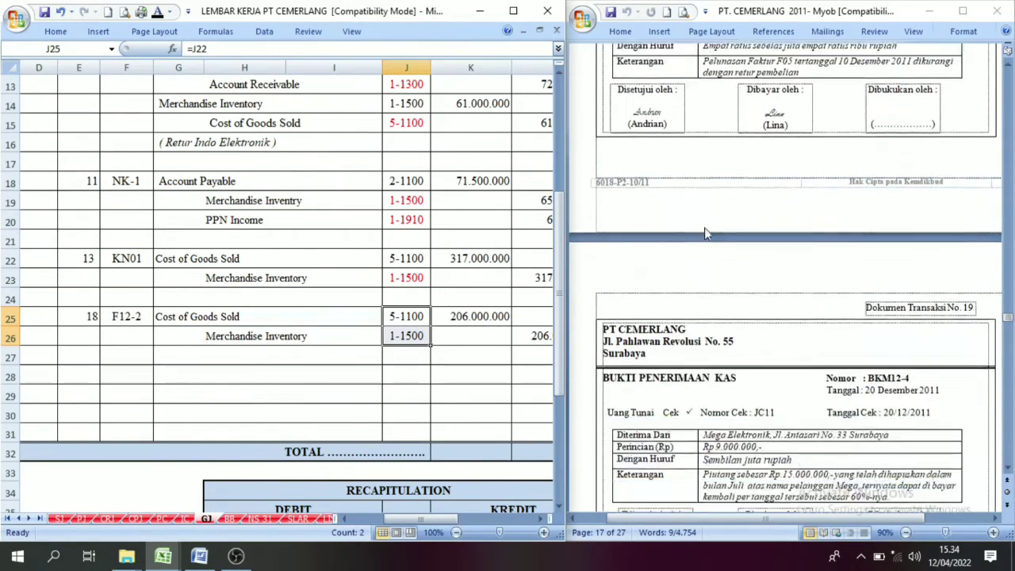
pyautogui.scroll(-7, 769, 337)
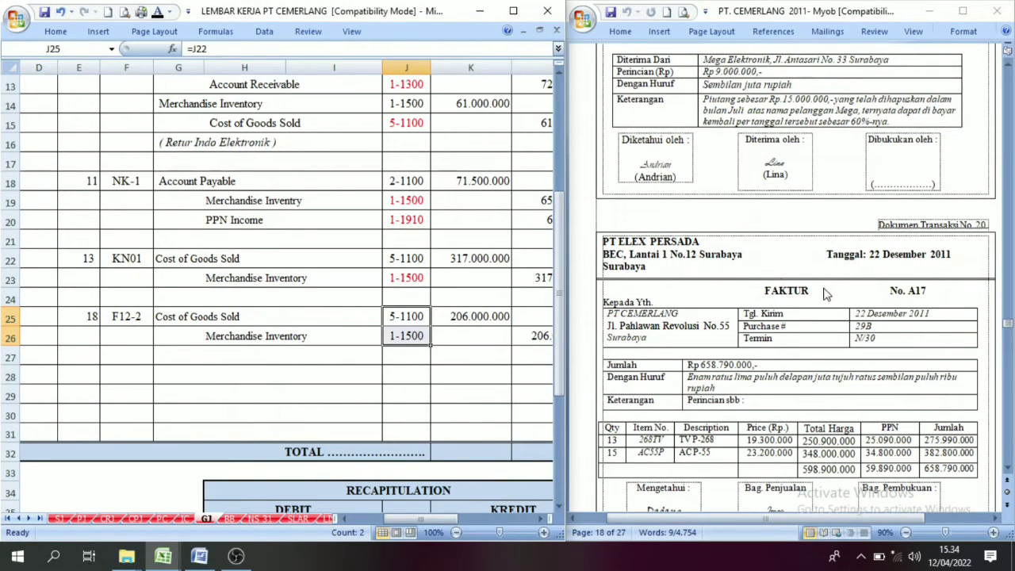
pyautogui.scroll(-3, 745, 277)
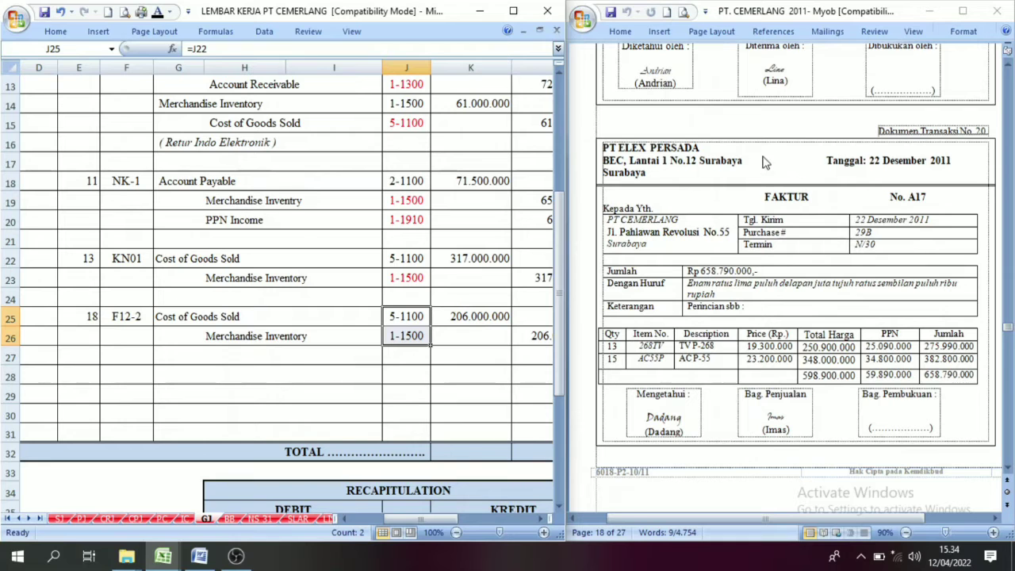
pyautogui.scroll(-6, 741, 274)
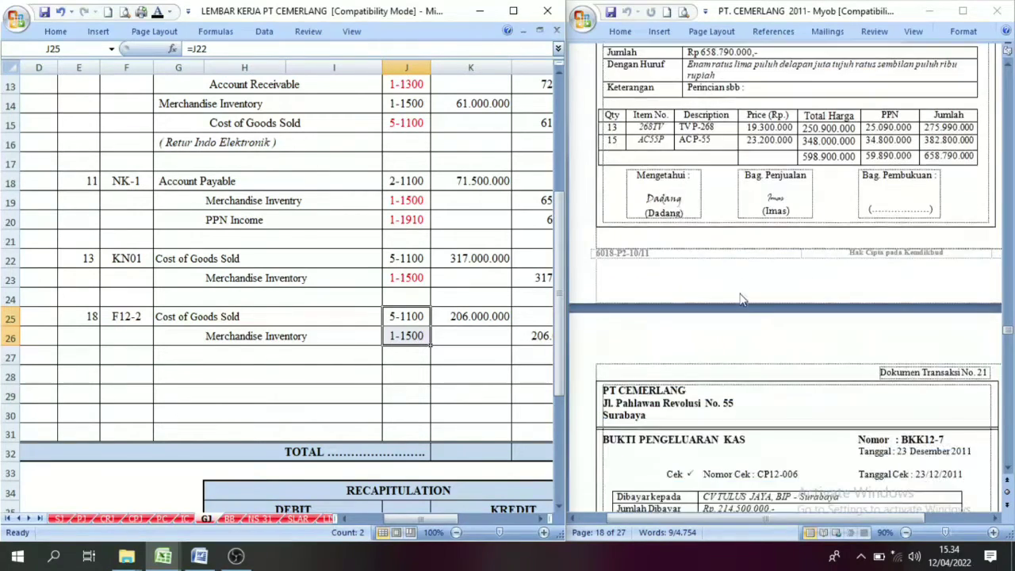
pyautogui.scroll(-14, 741, 317)
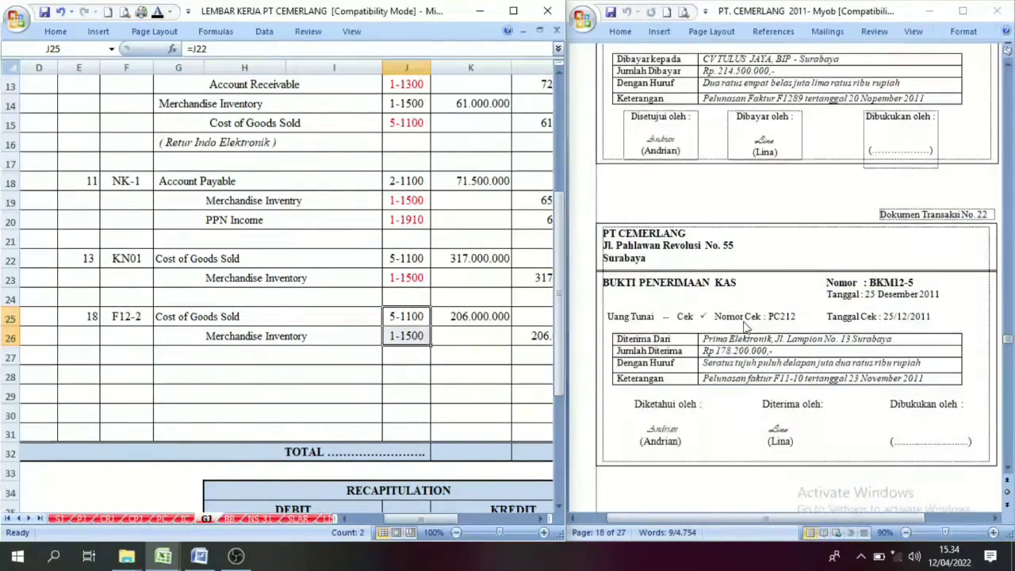
pyautogui.scroll(3, 745, 333)
pyautogui.scroll(-9, 749, 338)
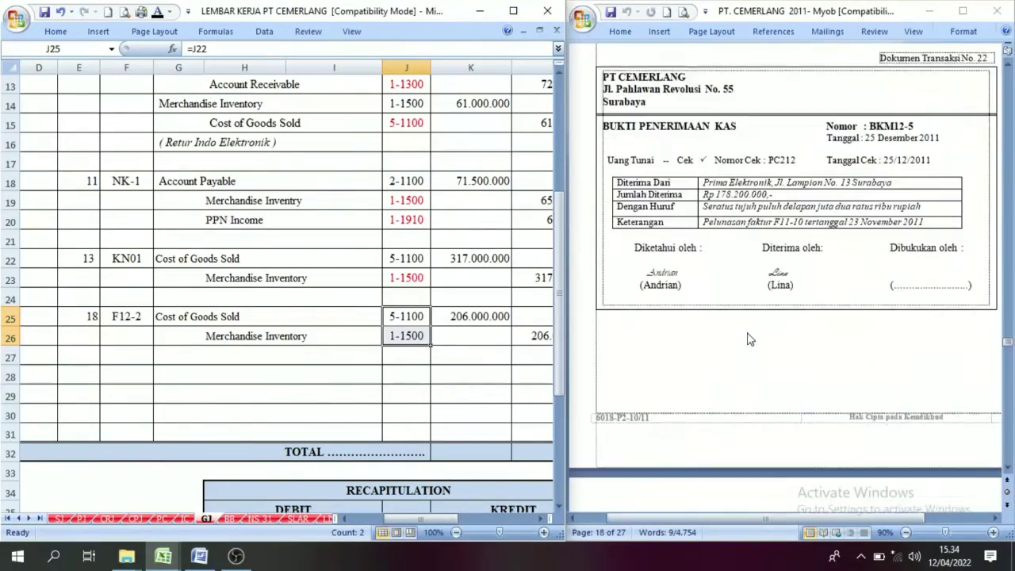
pyautogui.scroll(-6, 753, 329)
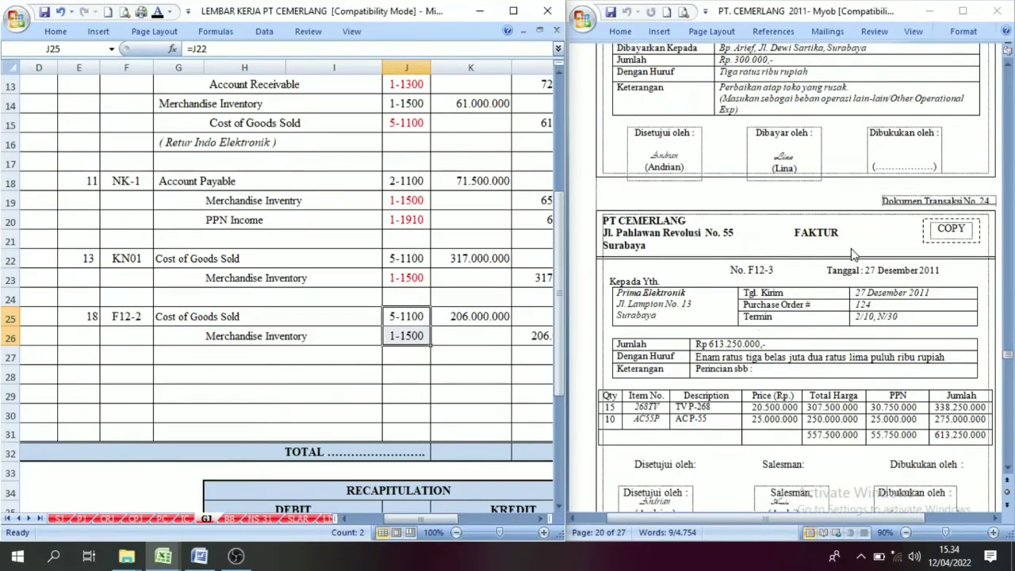
pyautogui.scroll(-2, 728, 266)
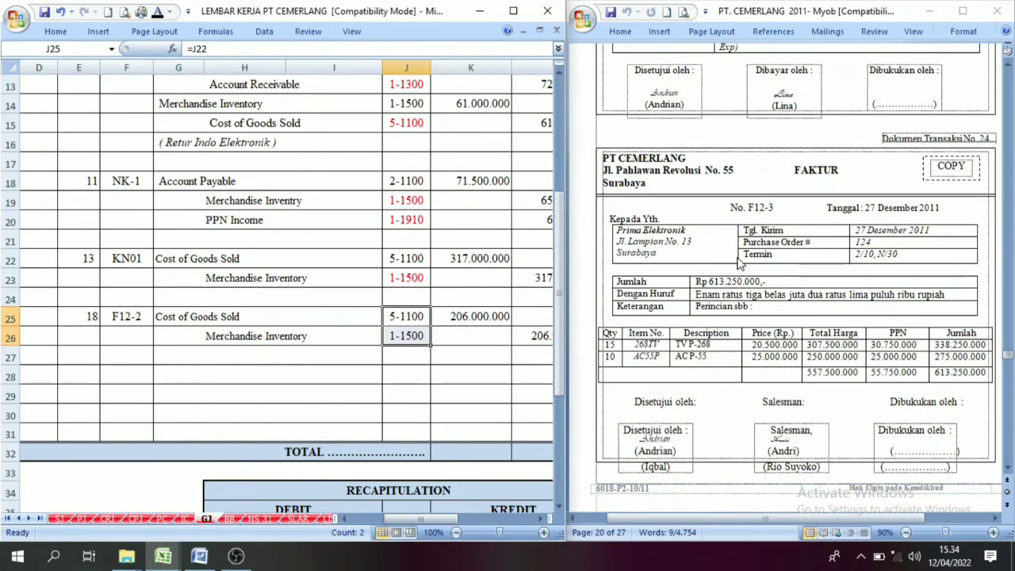
pyautogui.click(815, 177)
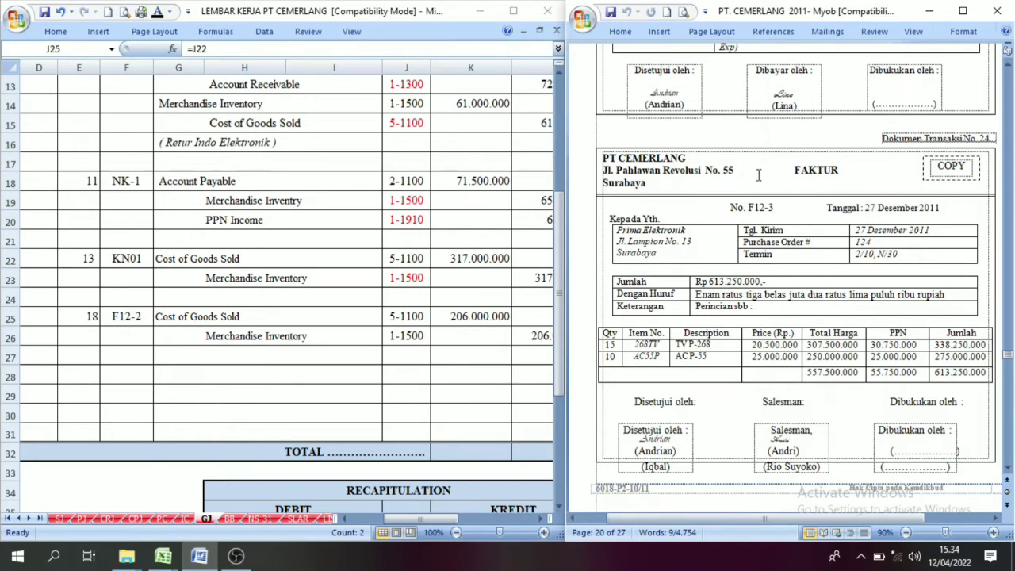
pyautogui.click(845, 168)
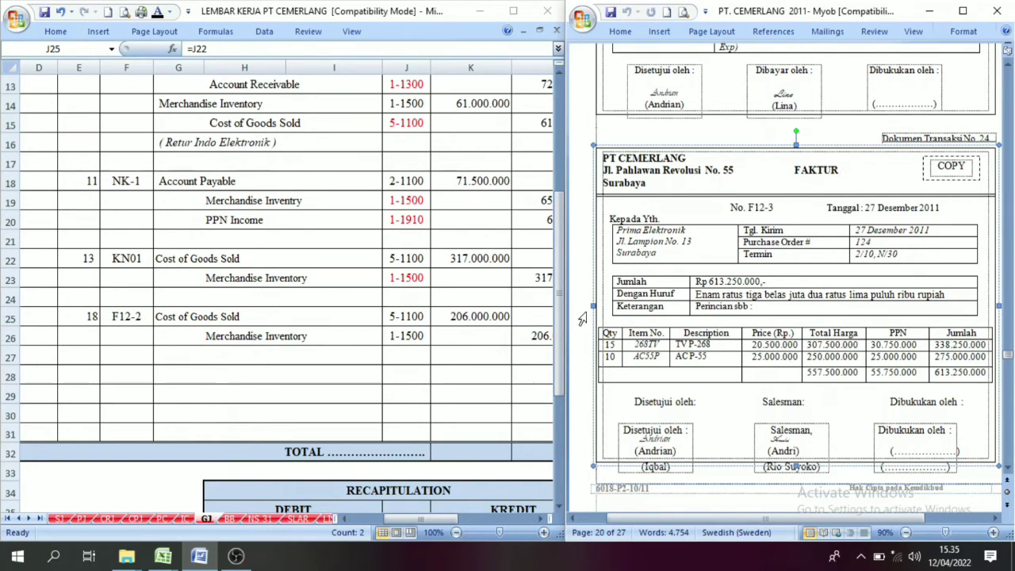
# Examine the Sales Journal entry for invoice F12-3 to Prima Elektronik, including its date, receivable, sales and PPN amounts
pyautogui.click(63, 516)
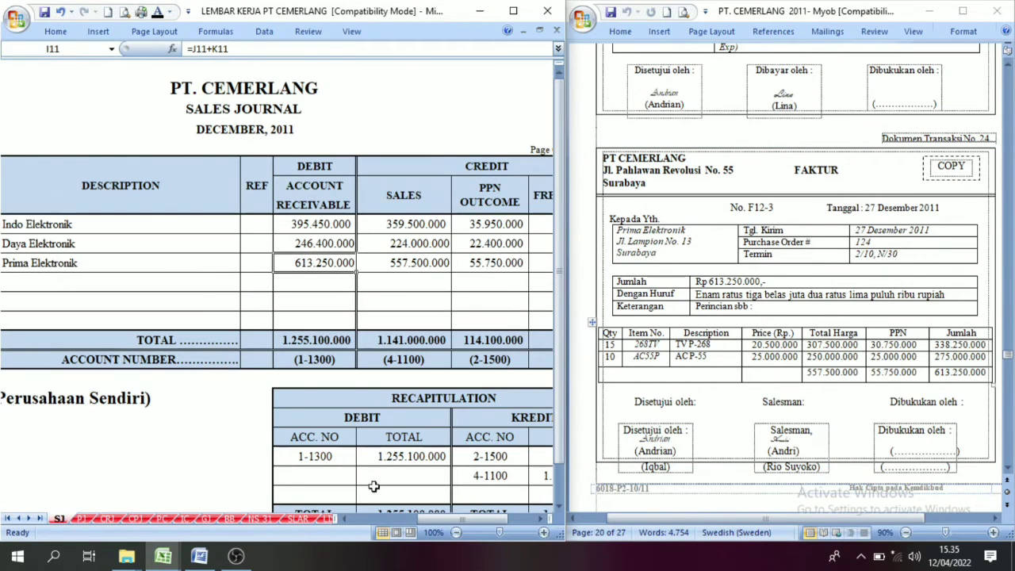
pyautogui.moveTo(462, 518); pyautogui.dragTo(372, 517)
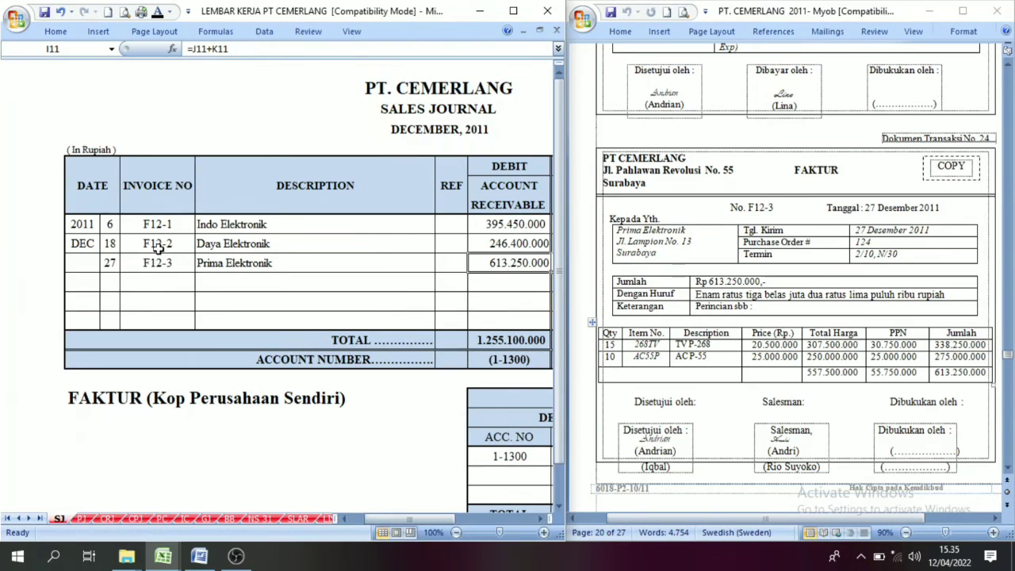
pyautogui.click(115, 265)
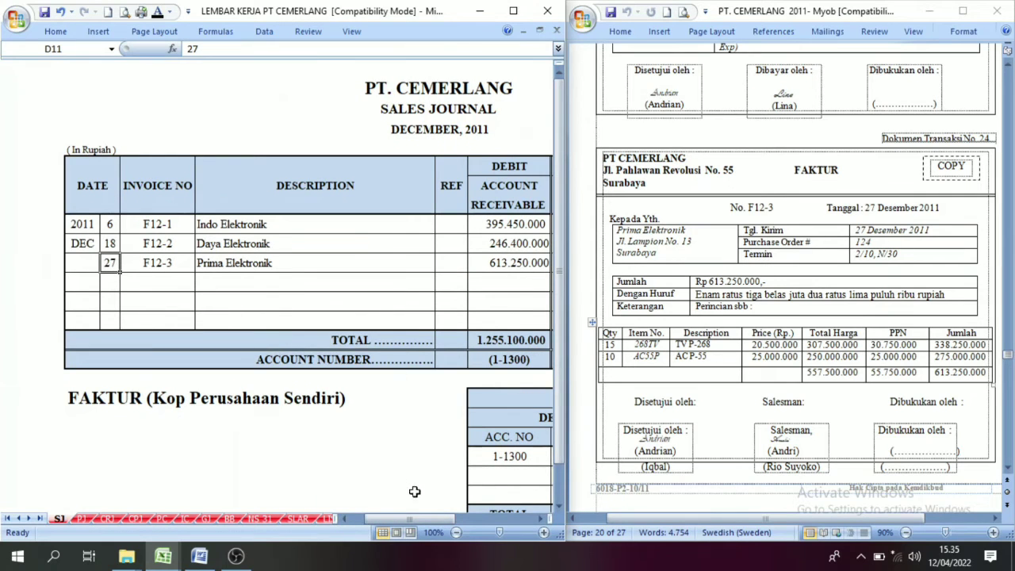
pyautogui.moveTo(419, 519); pyautogui.dragTo(485, 523)
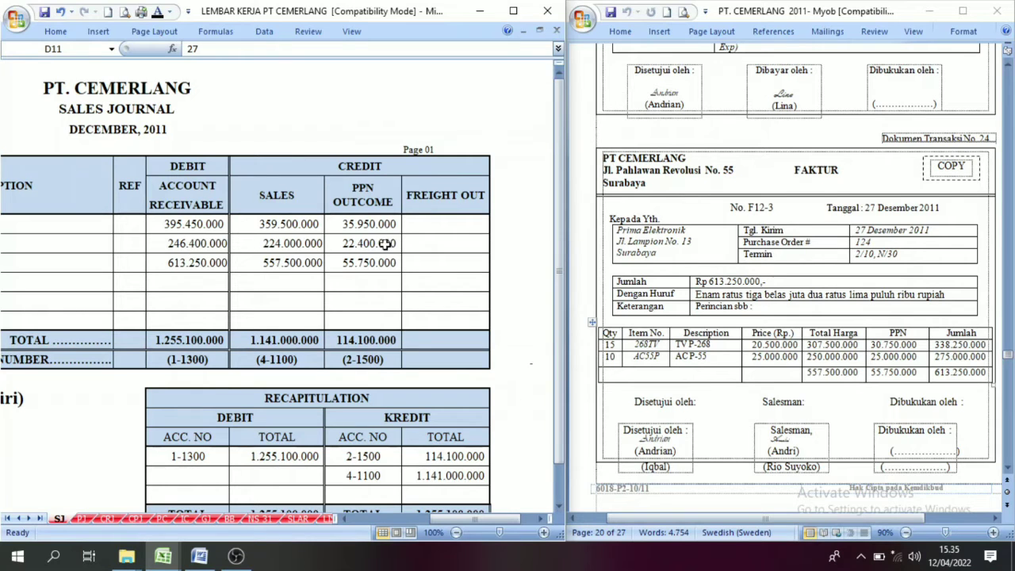
# Set the font color of F12-3's date, invoice number and account names in E28:H29 of the General Journal to black
pyautogui.click(205, 519)
pyautogui.moveTo(412, 519); pyautogui.dragTo(401, 519)
pyautogui.moveTo(166, 378); pyautogui.dragTo(366, 391)
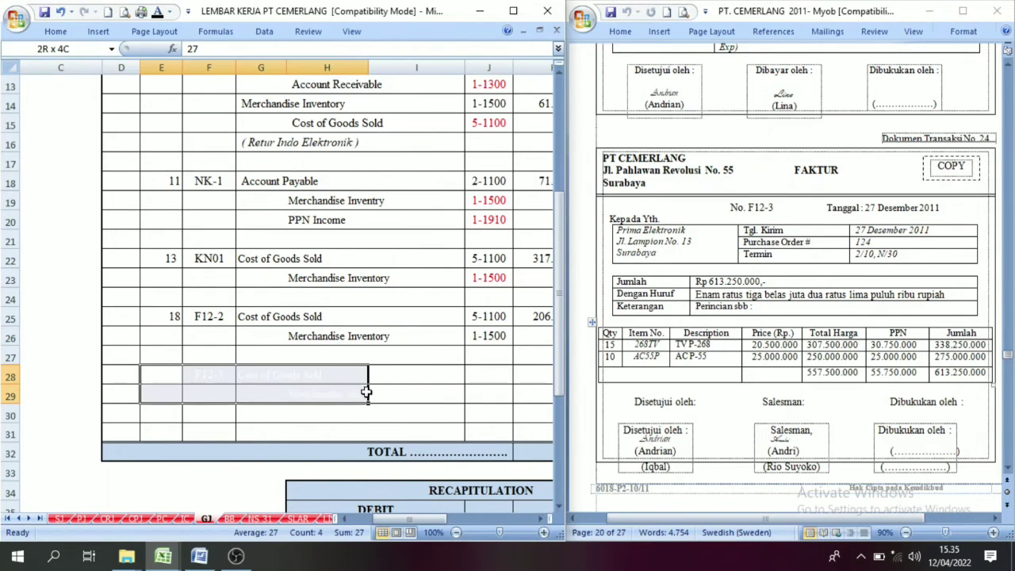
pyautogui.click(157, 11)
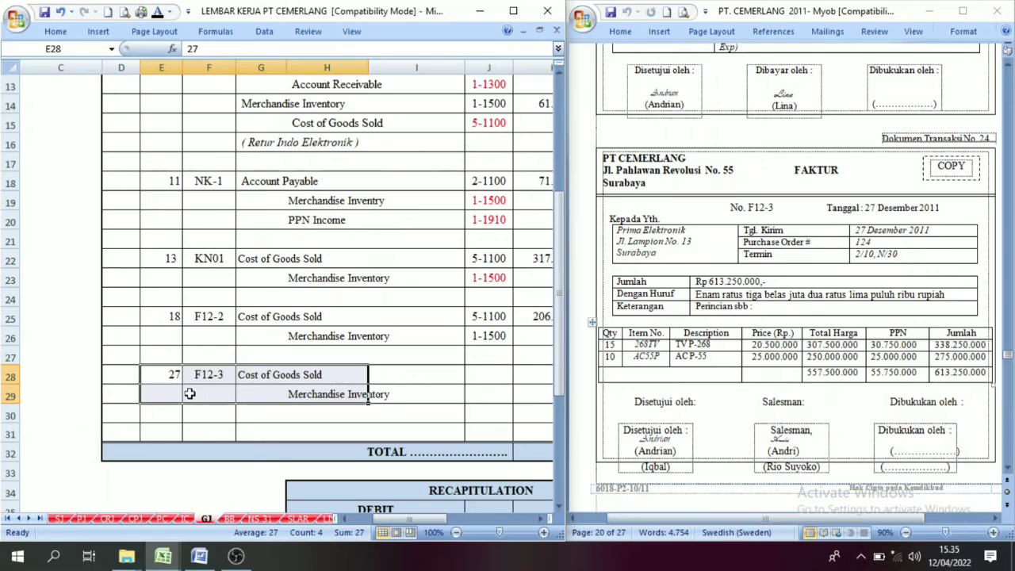
# Set the font color of F12-3's posting references in J28:J29 of the General Journal to black
pyautogui.click(895, 262)
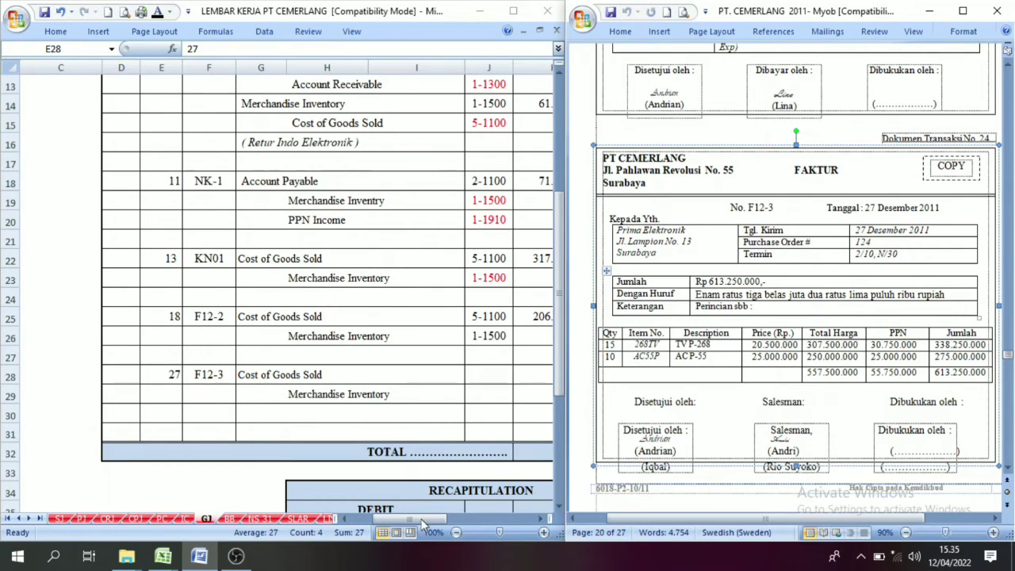
pyautogui.click(485, 380)
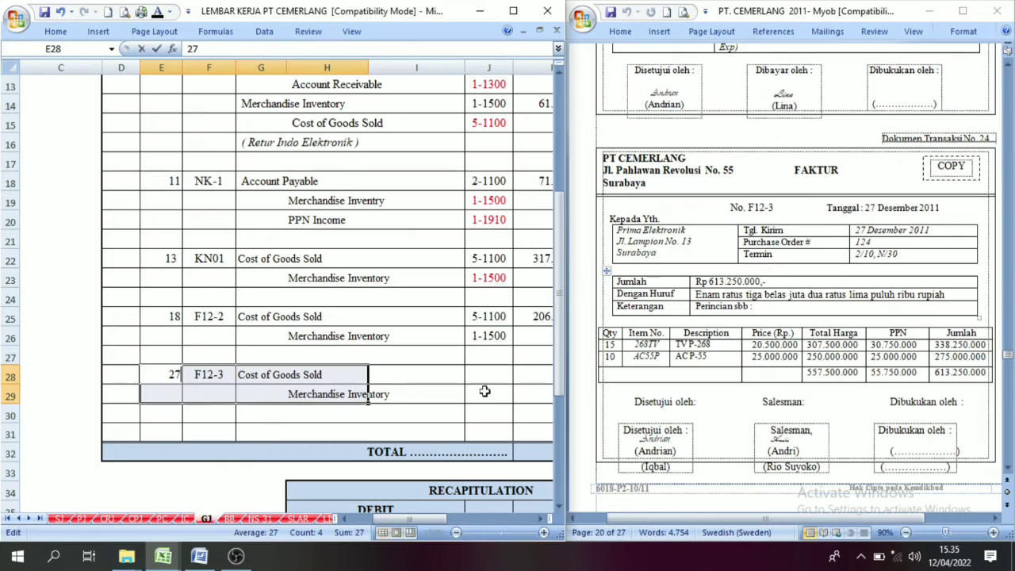
pyautogui.moveTo(488, 376); pyautogui.dragTo(487, 391)
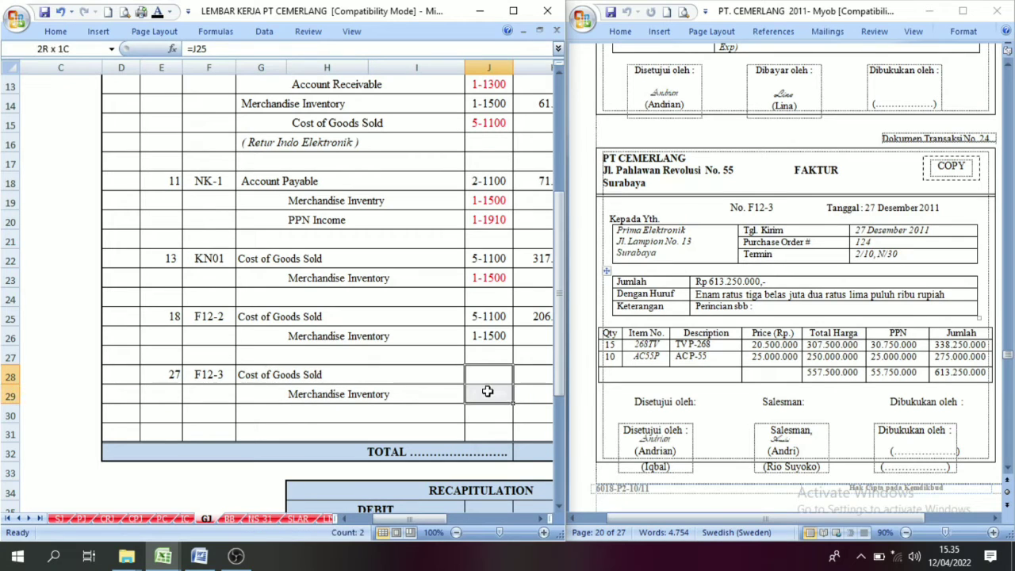
pyautogui.click(157, 13)
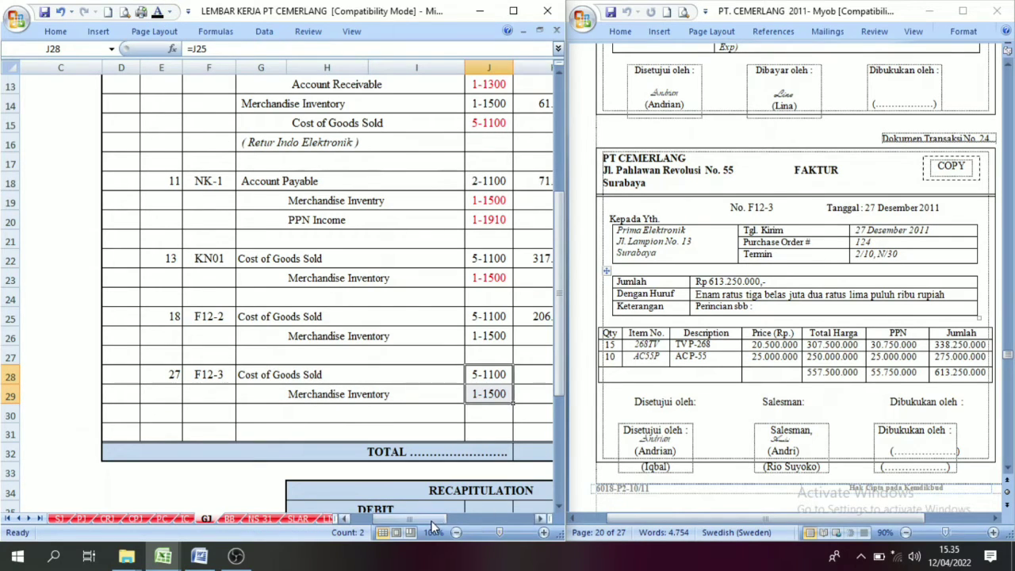
# Compare F12-3's OUT units and prices on the AC P-55 and TV P-268 inventory cards with the invoice quantities
pyautogui.click(184, 518)
pyautogui.moveTo(443, 518); pyautogui.dragTo(396, 519)
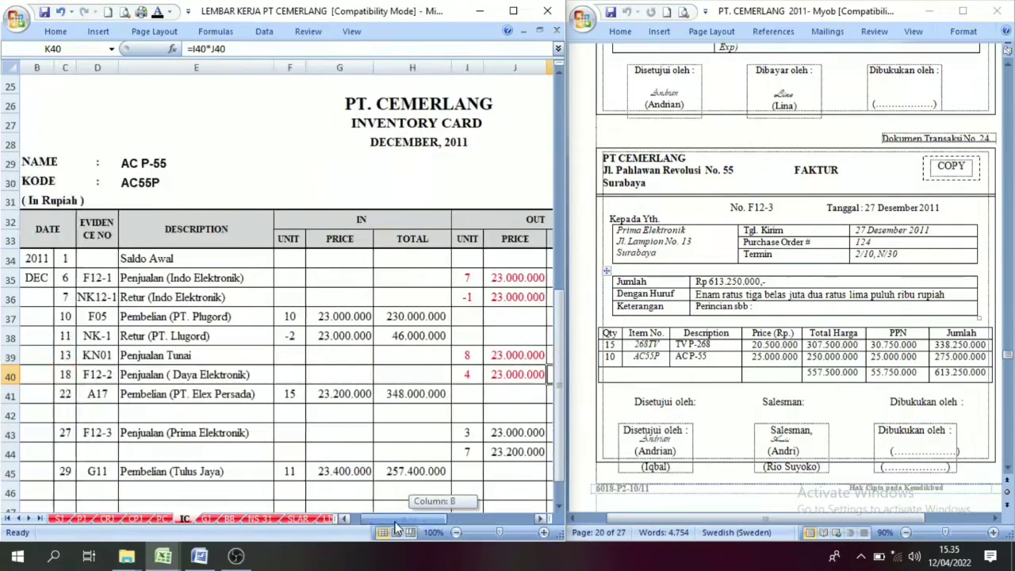
pyautogui.click(71, 434)
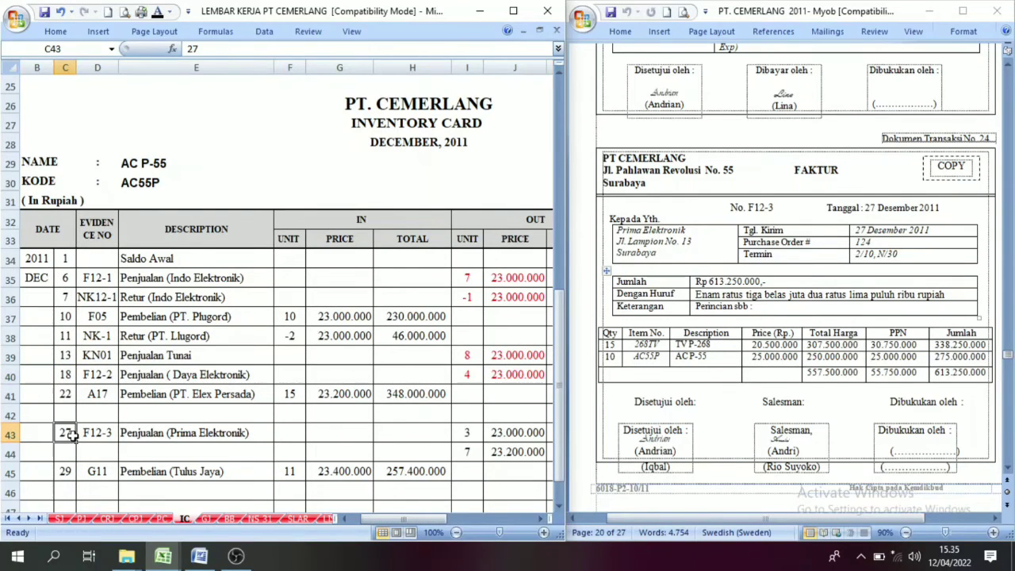
pyautogui.click(540, 519)
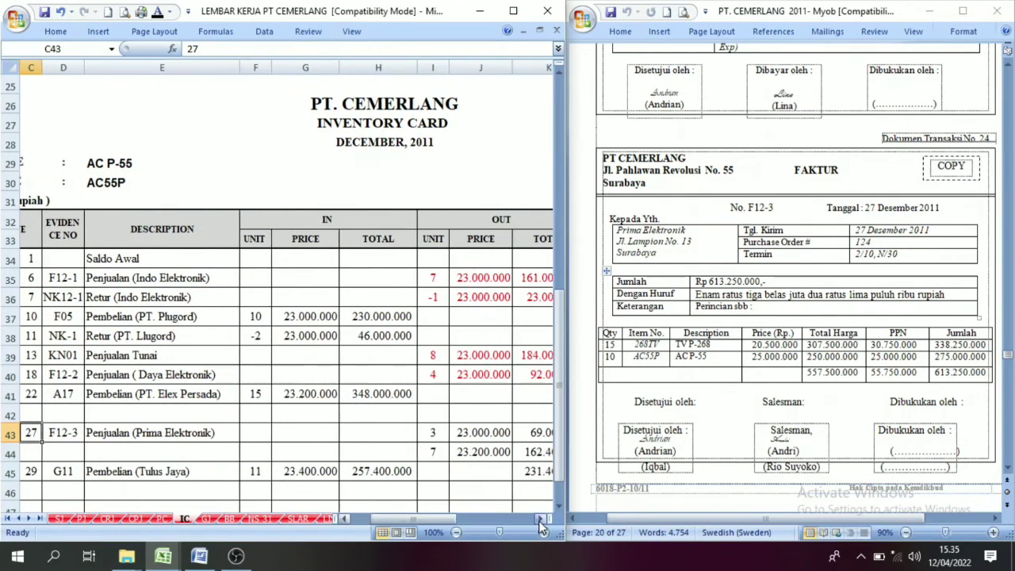
pyautogui.click(540, 518)
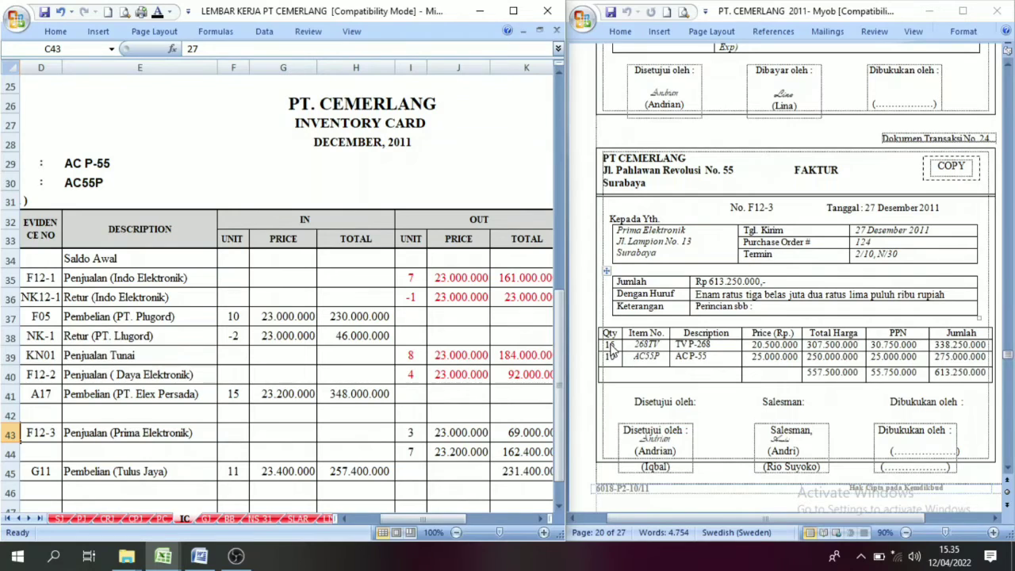
pyautogui.scroll(8, 400, 382)
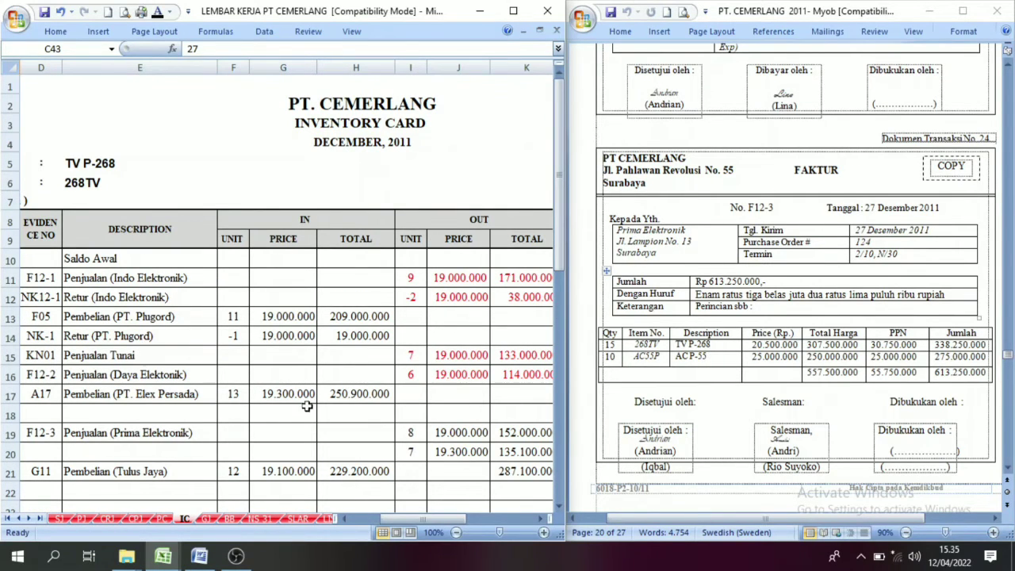
pyautogui.click(272, 406)
pyautogui.moveTo(422, 519); pyautogui.dragTo(412, 518)
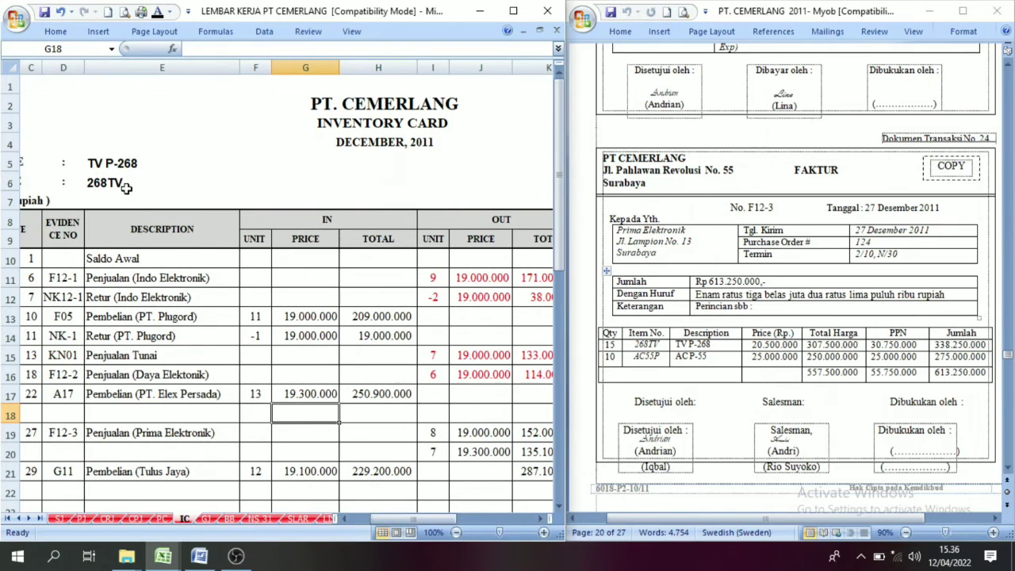
pyautogui.scroll(-1, 98, 407)
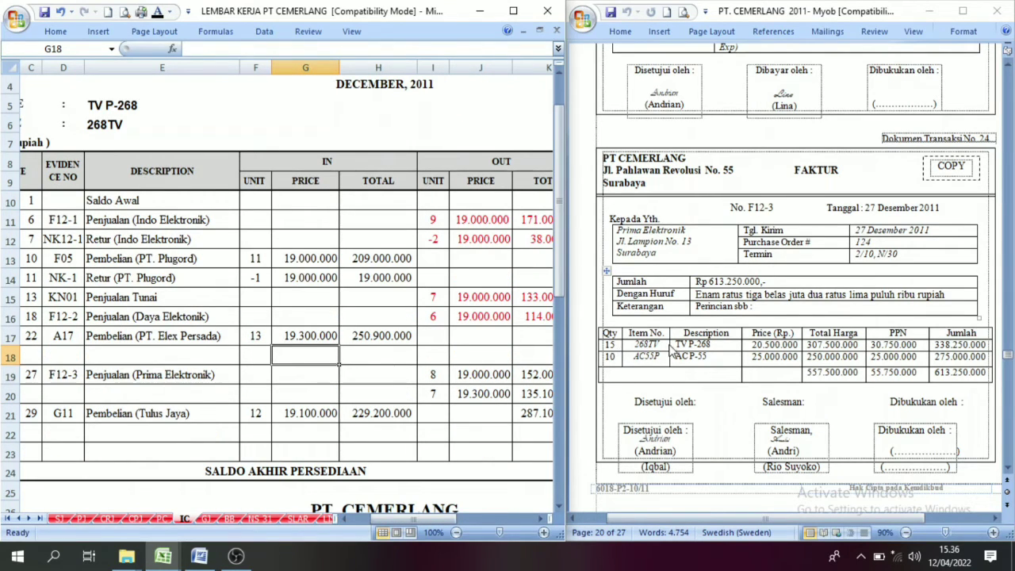
pyautogui.moveTo(435, 518); pyautogui.dragTo(460, 520)
pyautogui.click(367, 379)
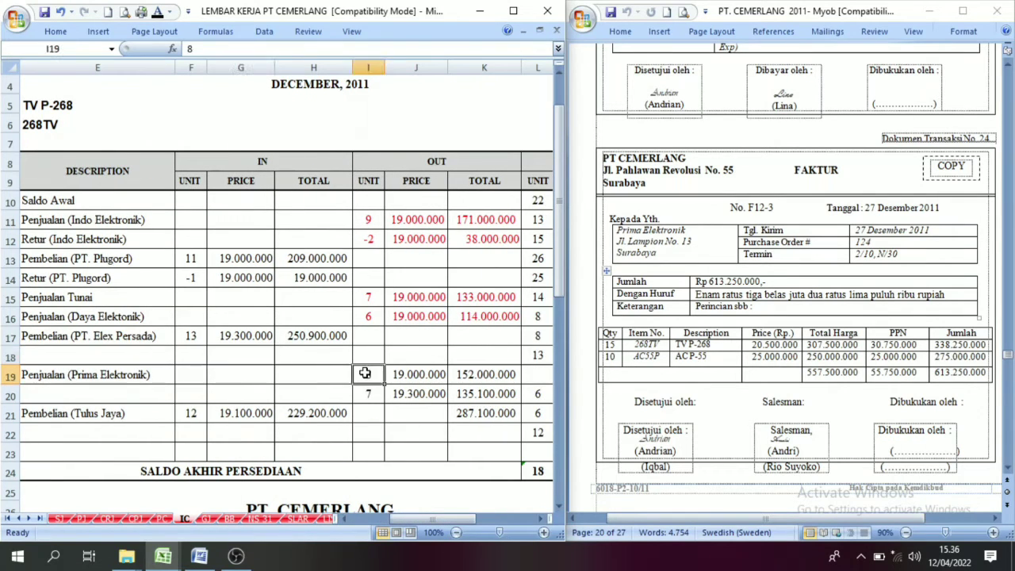
pyautogui.click(542, 518)
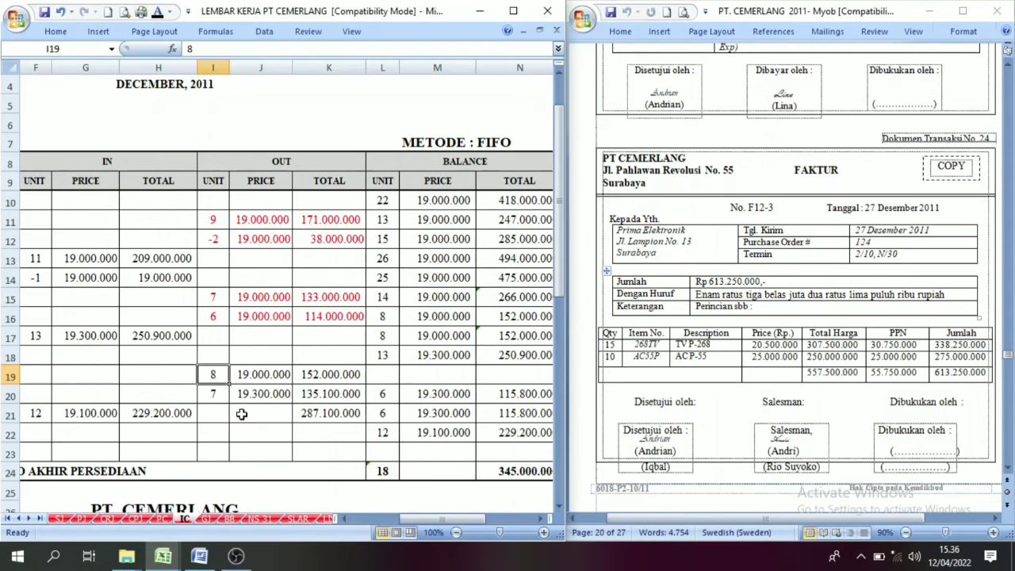
# Clear the combined F12-3 OUT total from K21 of the TV P-268 inventory card
pyautogui.click(331, 373)
pyautogui.click(325, 414)
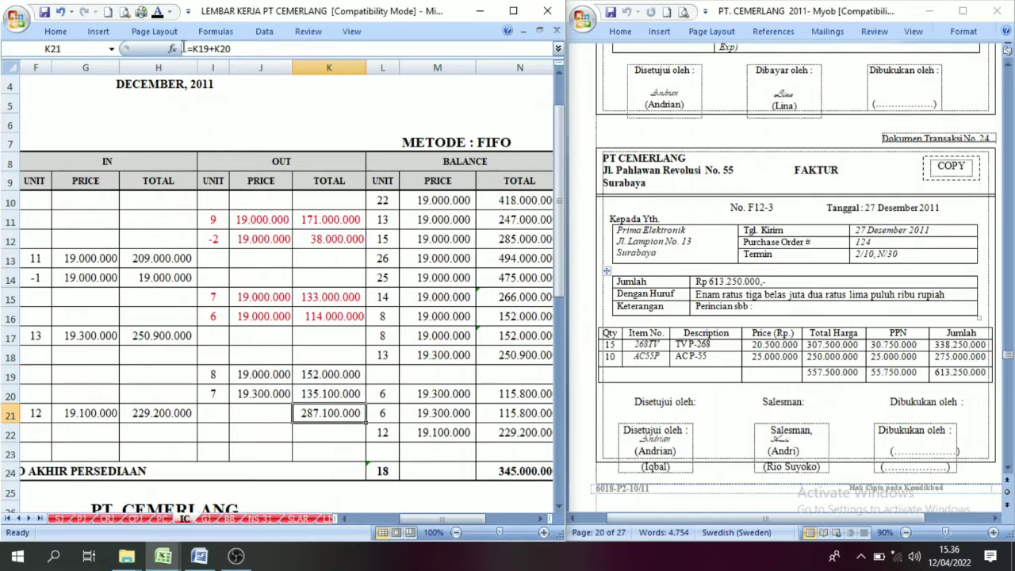
pyautogui.press('Delete')
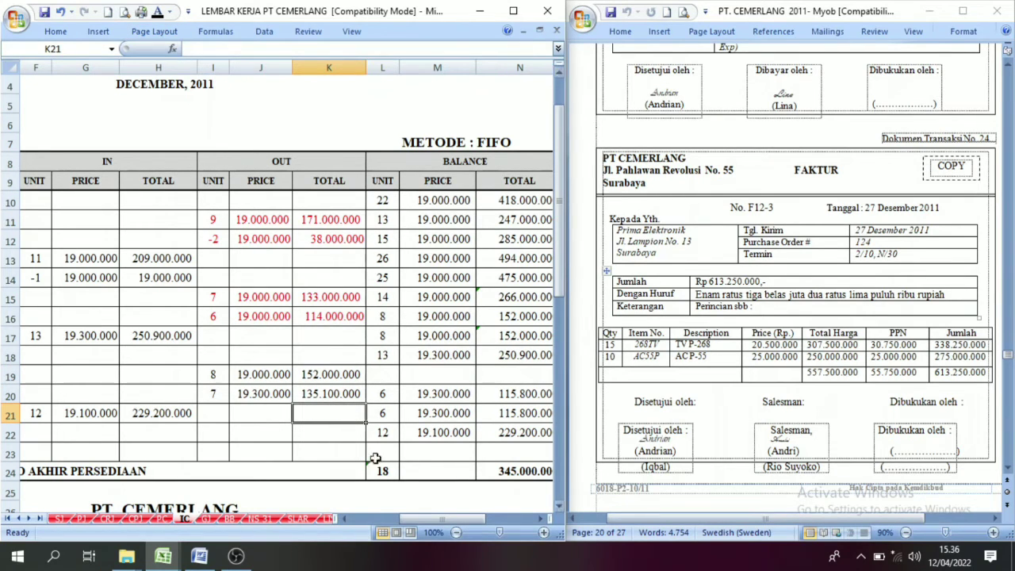
# Set the font color of F12-3's OUT totals in K19:K20 of the TV P-268 inventory card to red
pyautogui.moveTo(332, 371); pyautogui.dragTo(333, 403)
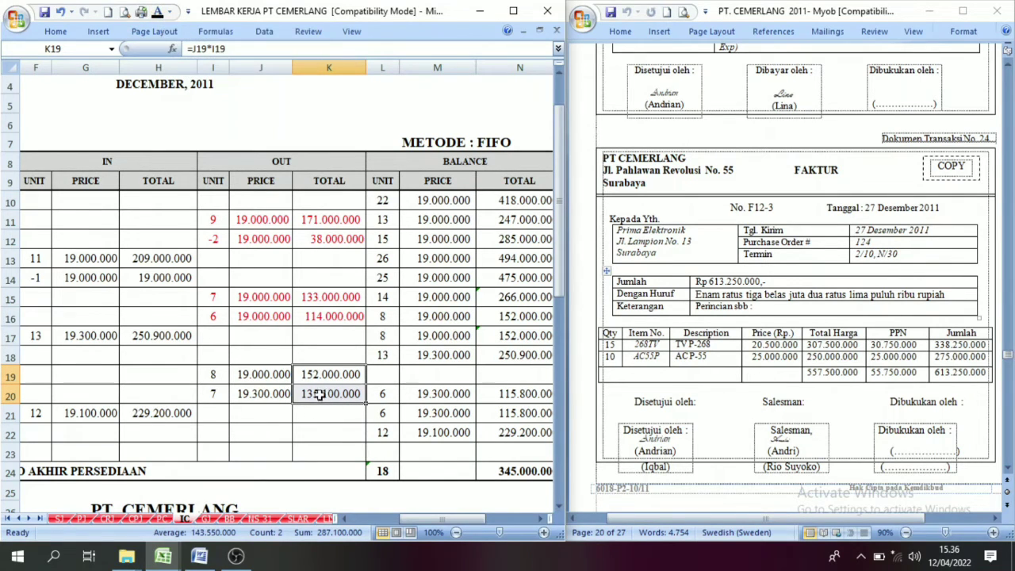
pyautogui.click(168, 12)
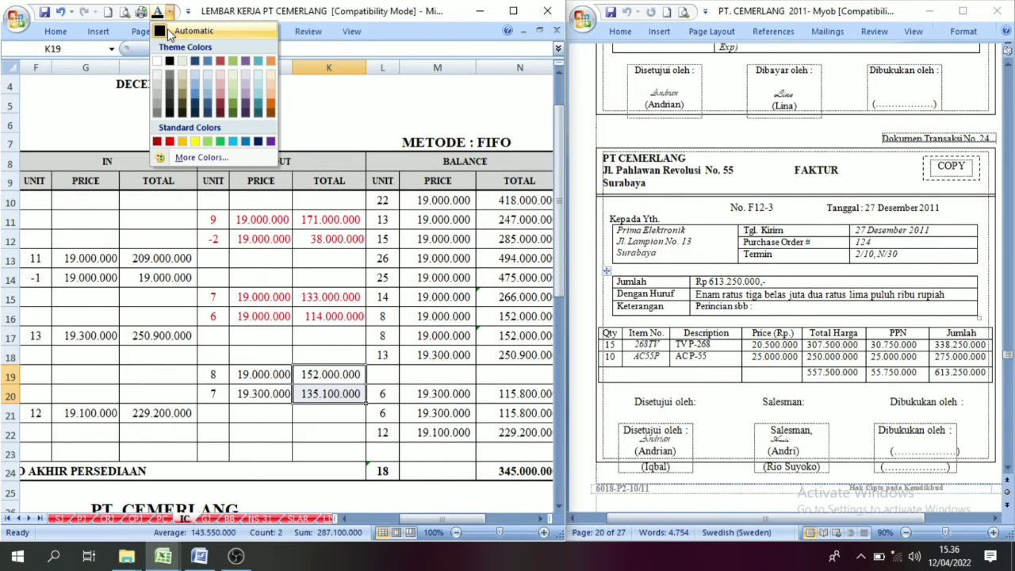
pyautogui.click(169, 140)
pyautogui.press('Right')
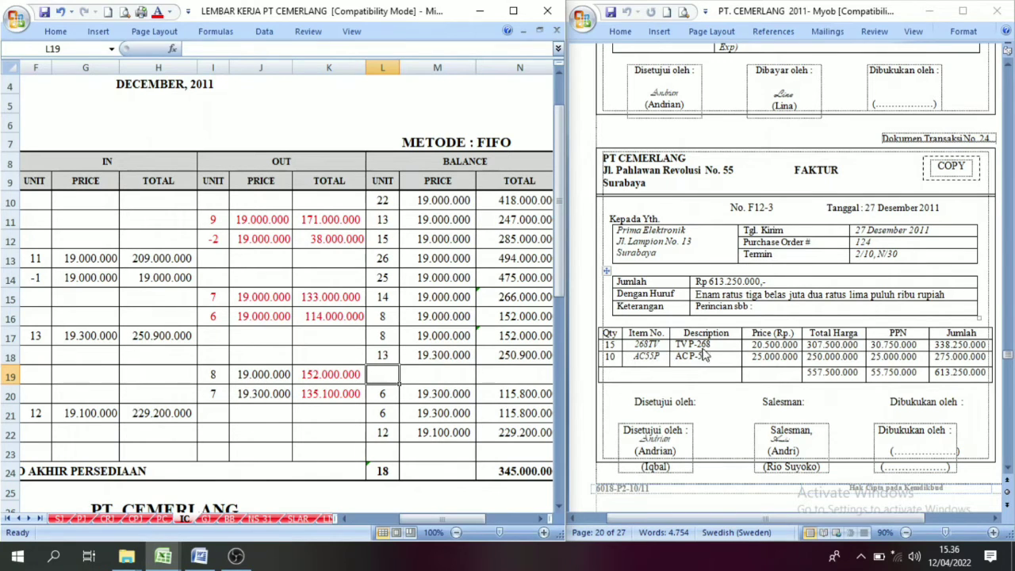
# Add F12-3's OUT totals on the TV P-268 inventory card in K21 with =K19+K20 and color the sum red
pyautogui.click(262, 374)
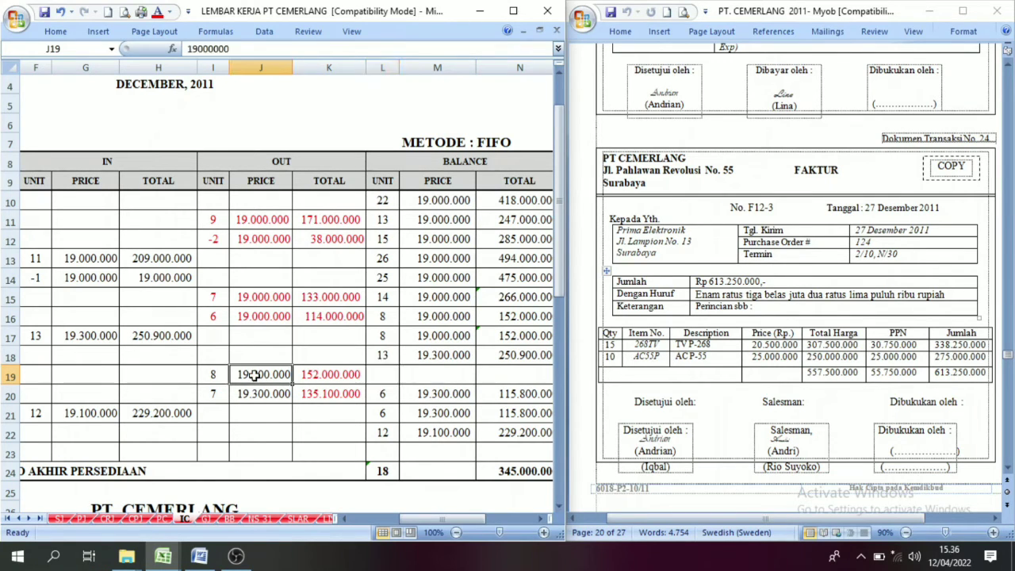
pyautogui.click(212, 375)
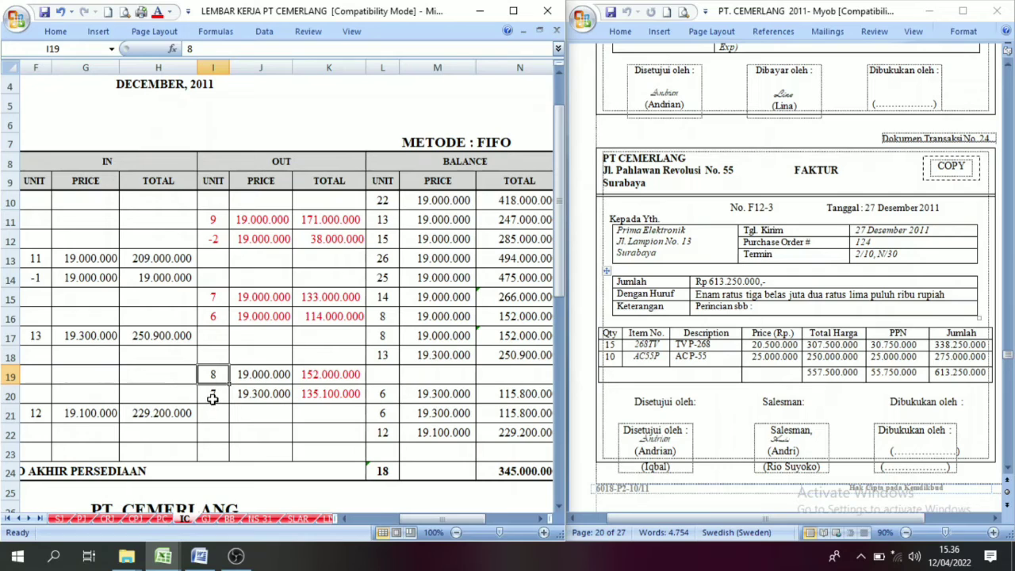
pyautogui.click(213, 398)
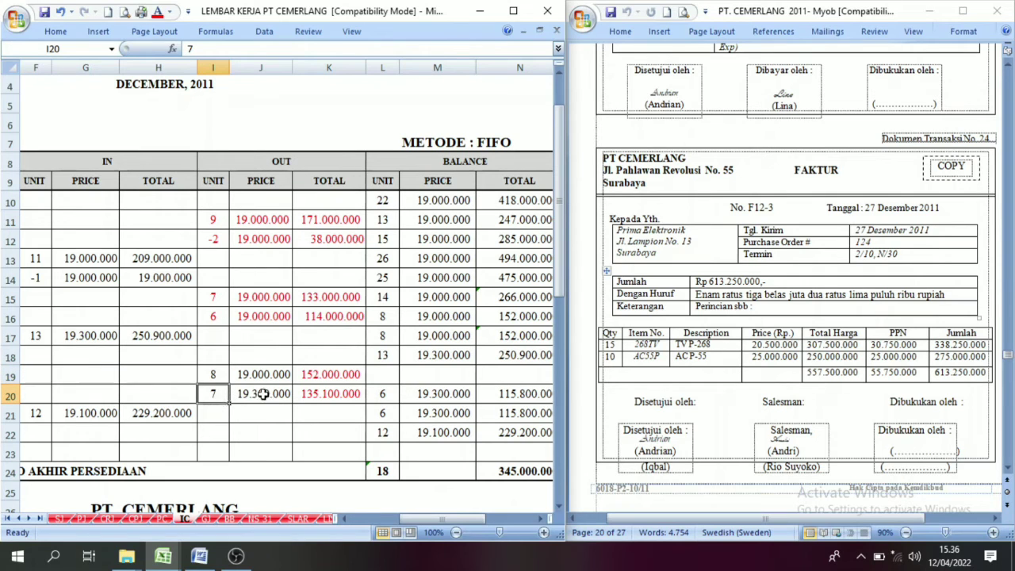
pyautogui.moveTo(336, 382); pyautogui.dragTo(333, 396)
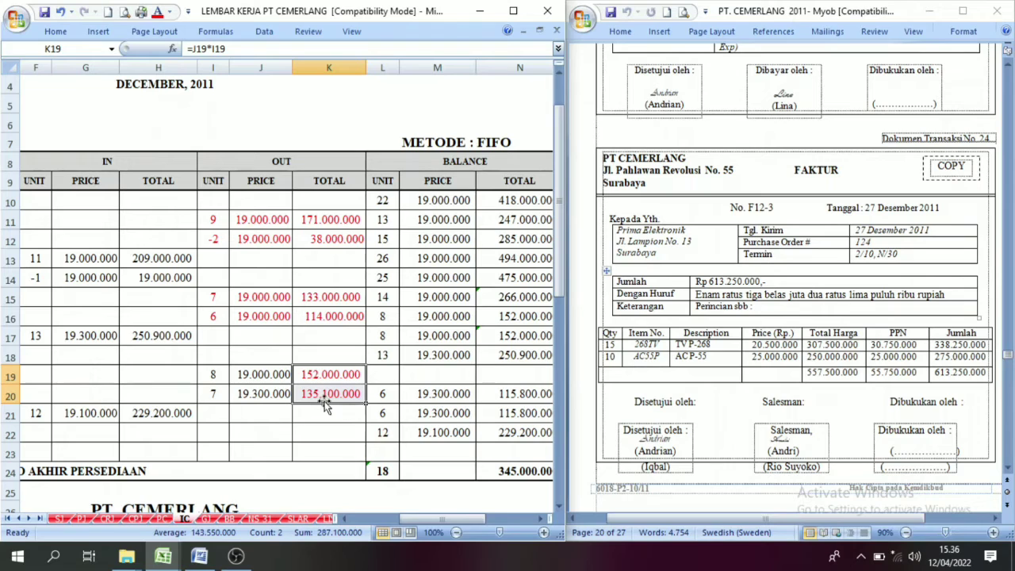
pyautogui.click(335, 415)
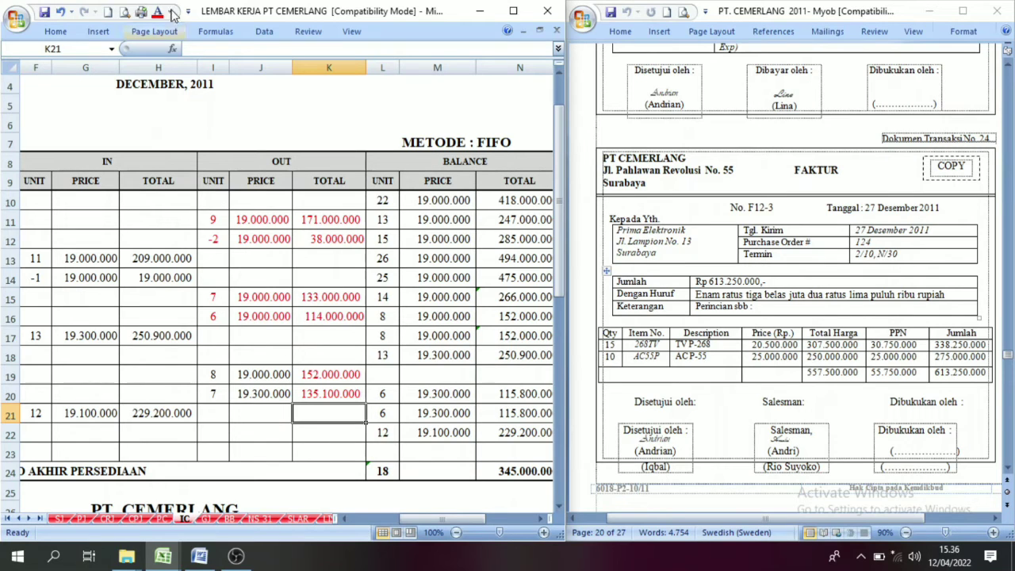
pyautogui.write('=')
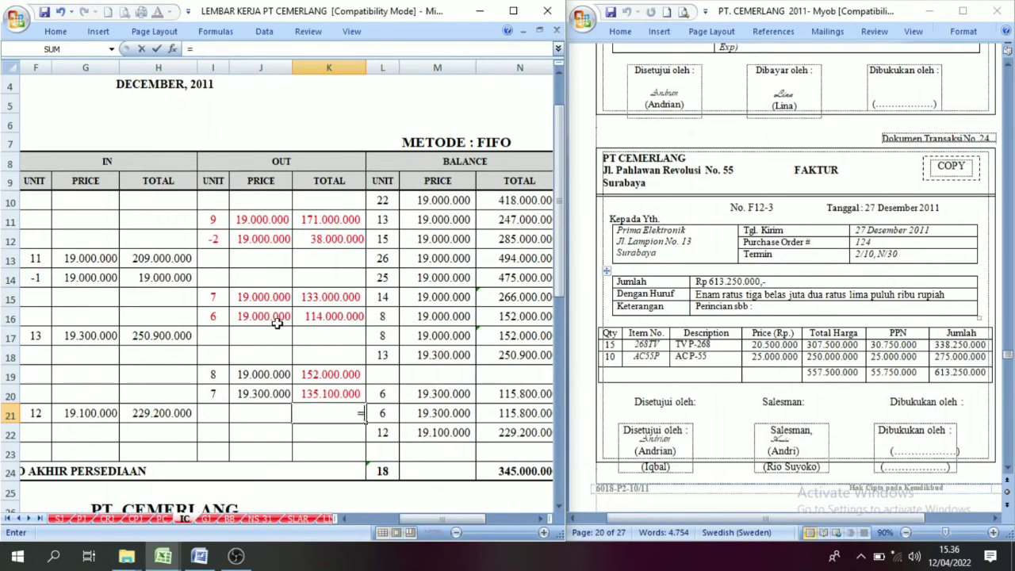
pyautogui.click(342, 381)
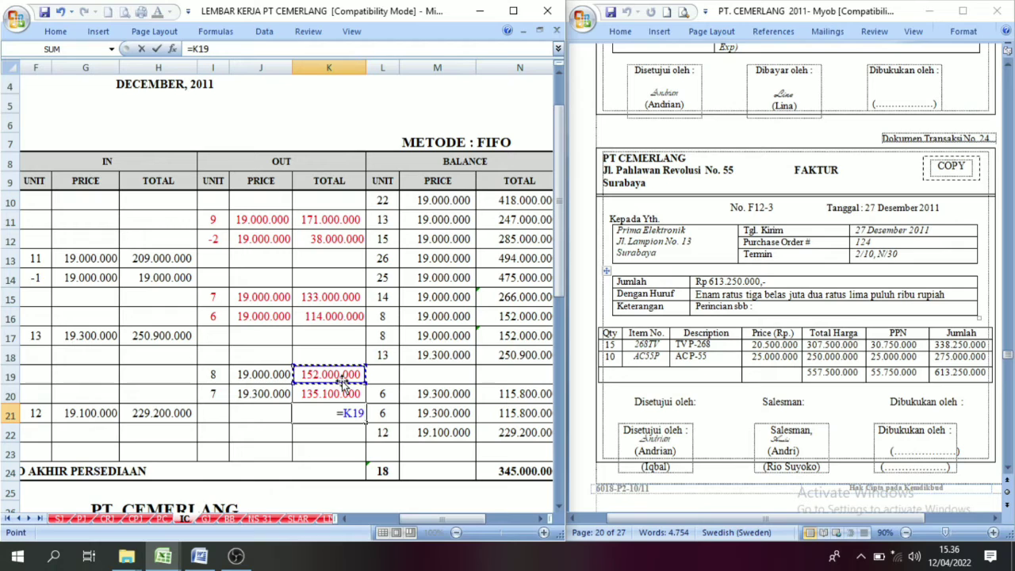
pyautogui.write('+')
pyautogui.click(334, 396)
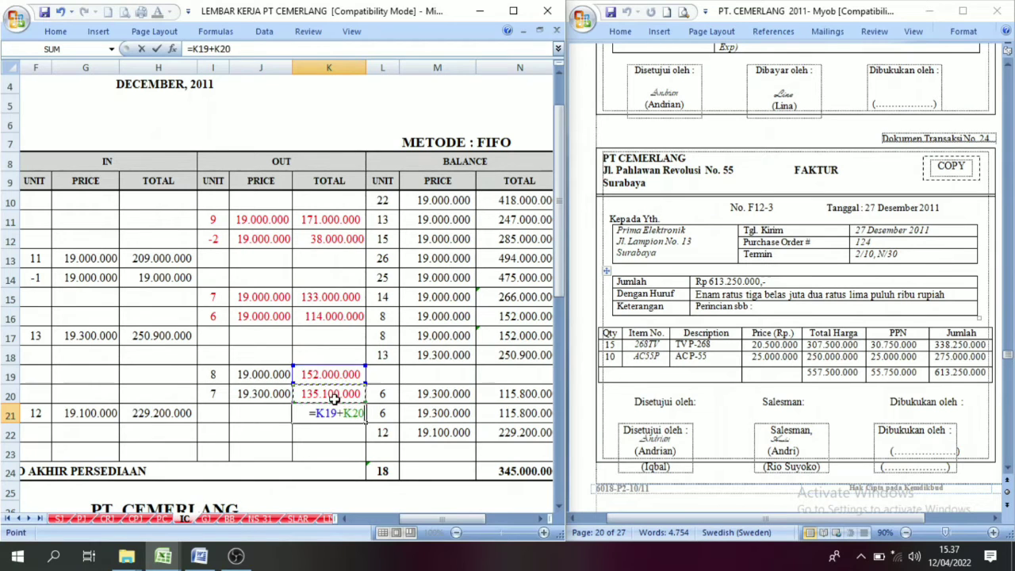
pyautogui.press('Return')
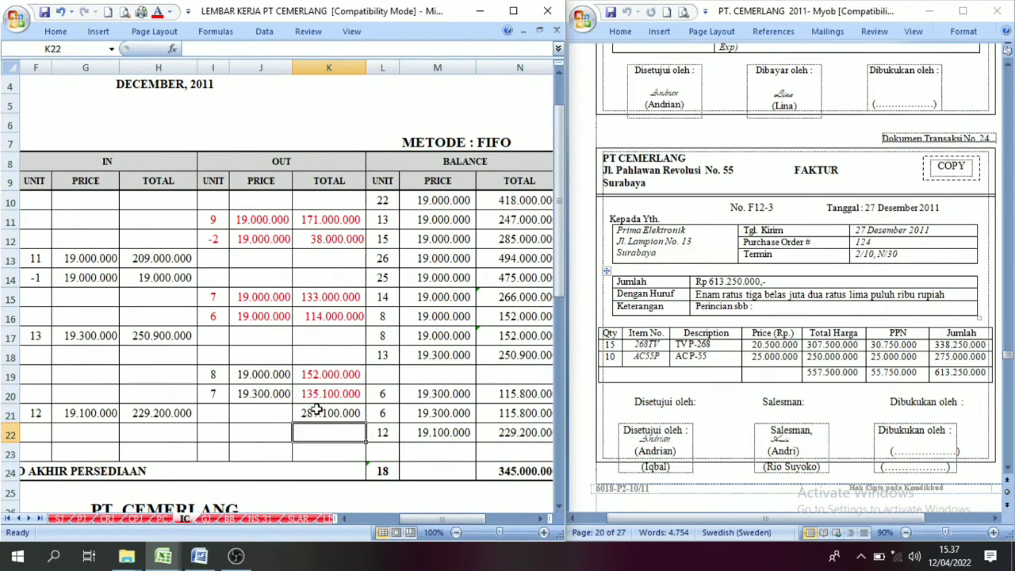
pyautogui.click(317, 411)
pyautogui.click(158, 11)
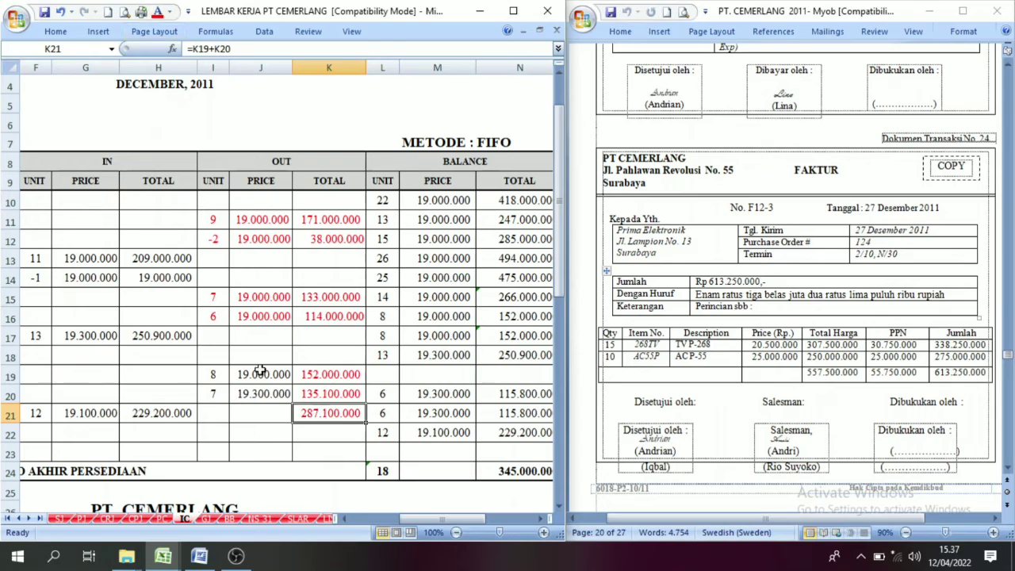
# Clear the combined F12-3 OUT total from K45 of the AC P-55 inventory card
pyautogui.scroll(-8, 270, 381)
pyautogui.click(302, 410)
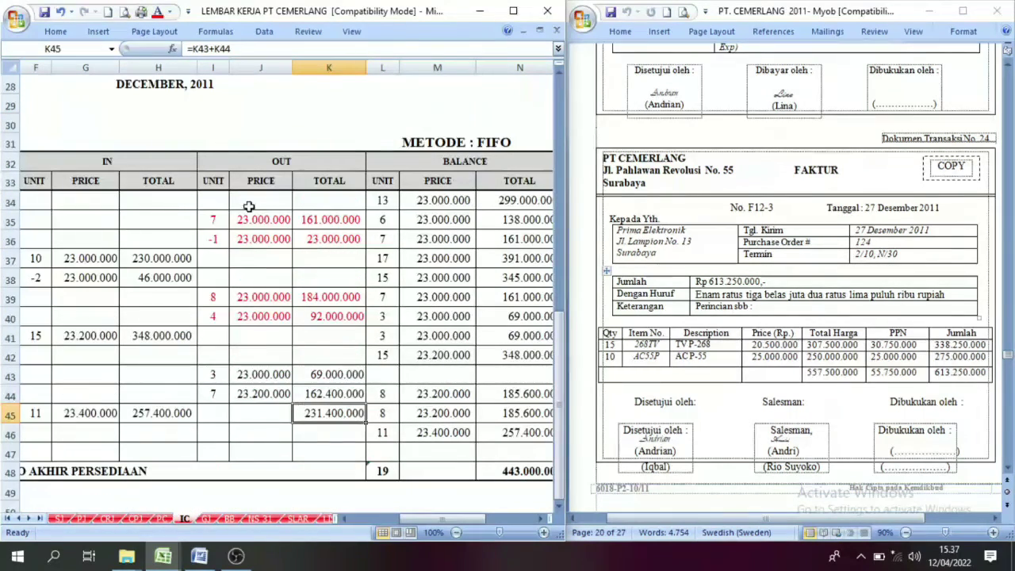
pyautogui.press('Delete')
# Set the font color of F12-3's OUT totals in K43:K44 of the AC P-55 inventory card to red
pyautogui.scroll(4, 302, 168)
pyautogui.scroll(1, 302, 168)
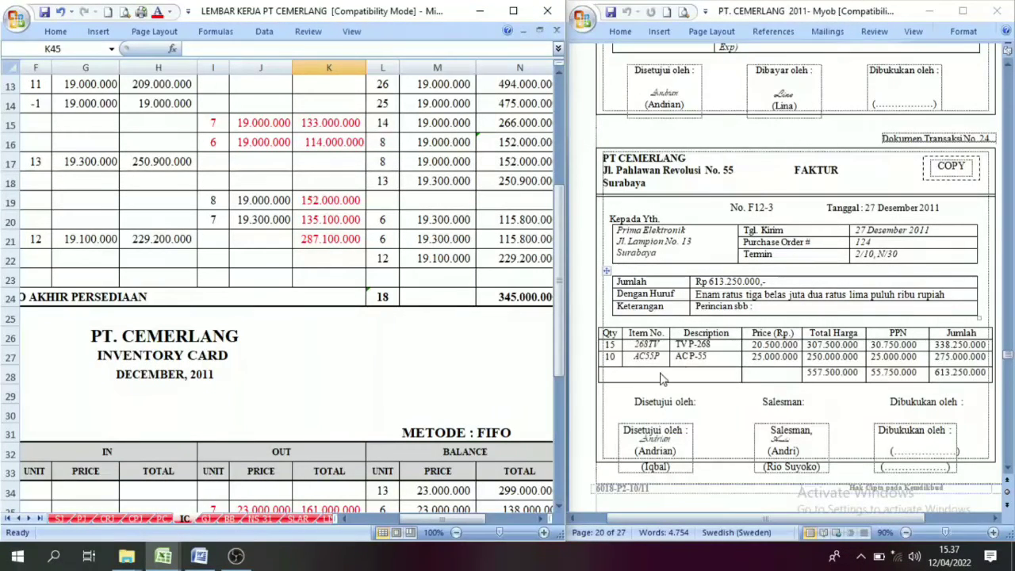
pyautogui.scroll(-7, 307, 341)
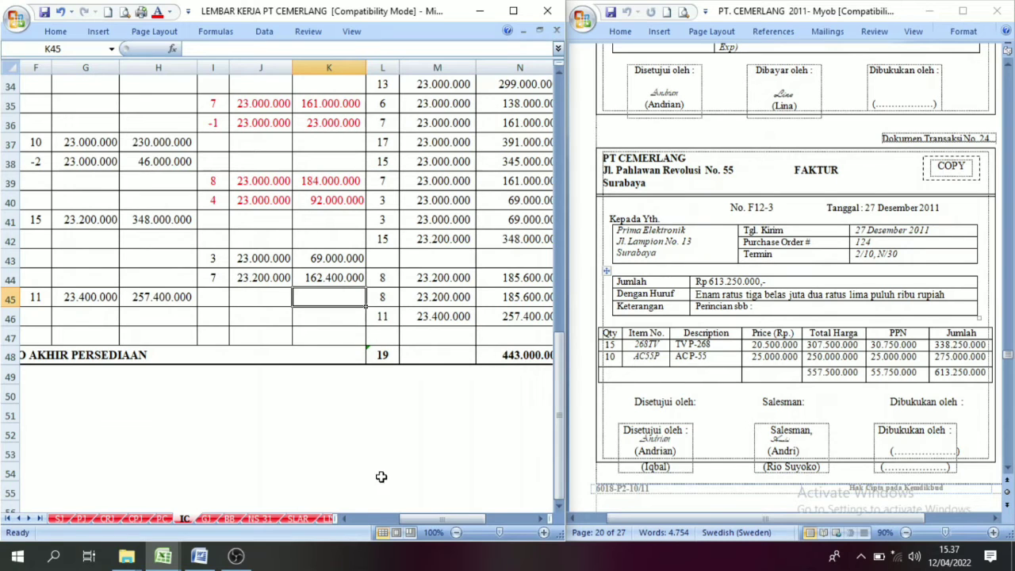
pyautogui.moveTo(441, 519); pyautogui.dragTo(470, 517)
pyautogui.click(514, 259)
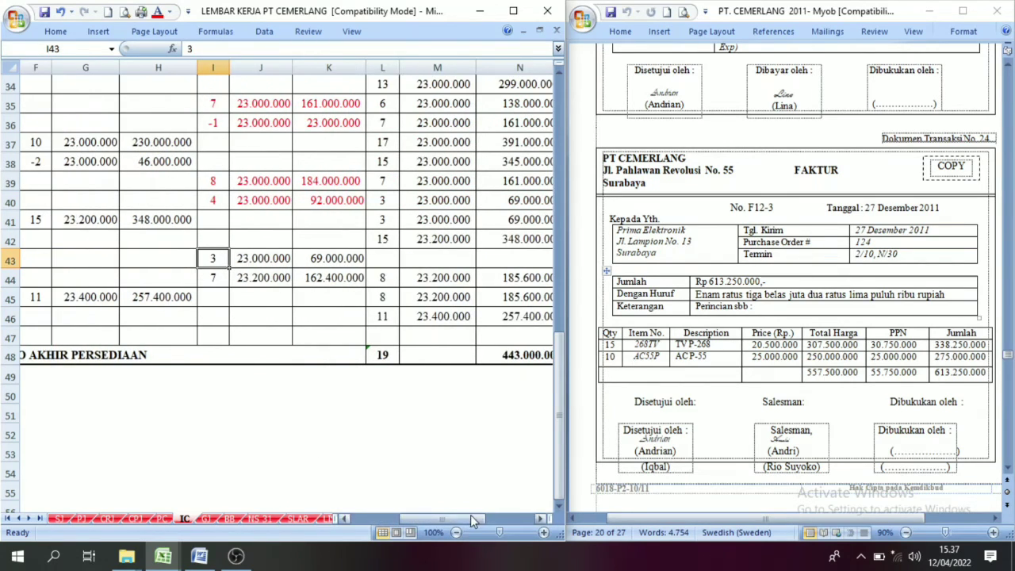
pyautogui.click(245, 258)
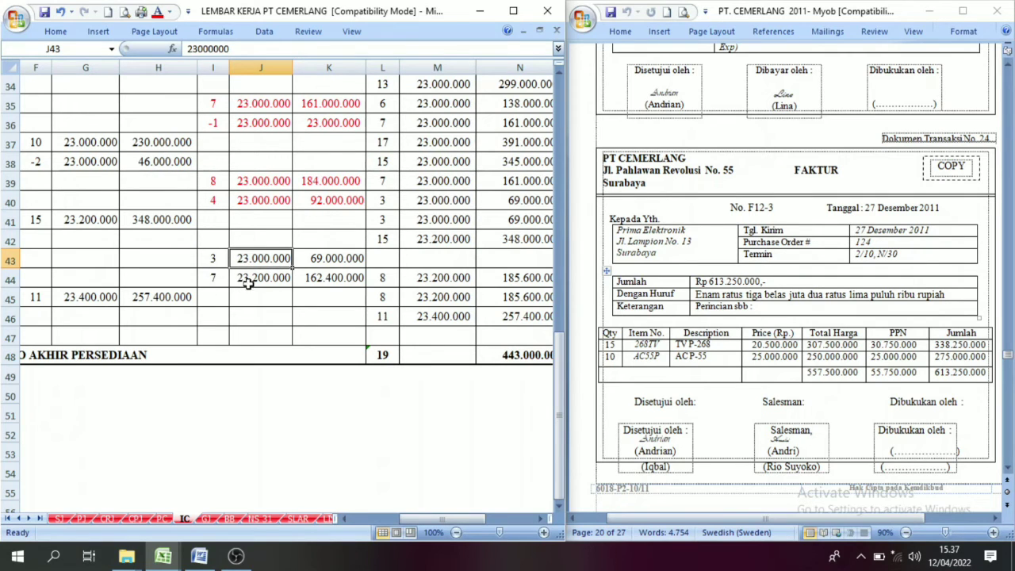
pyautogui.moveTo(333, 258); pyautogui.dragTo(336, 277)
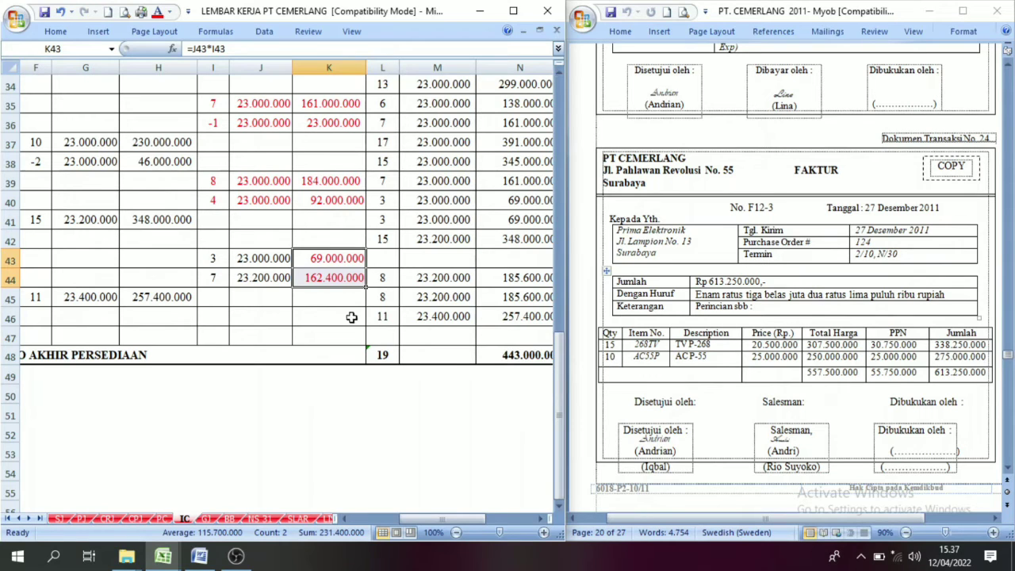
# Add F12-3's OUT totals on the AC P-55 inventory card in K45 with =K43+K44 and color the sum red
pyautogui.click(329, 296)
pyautogui.write('=')
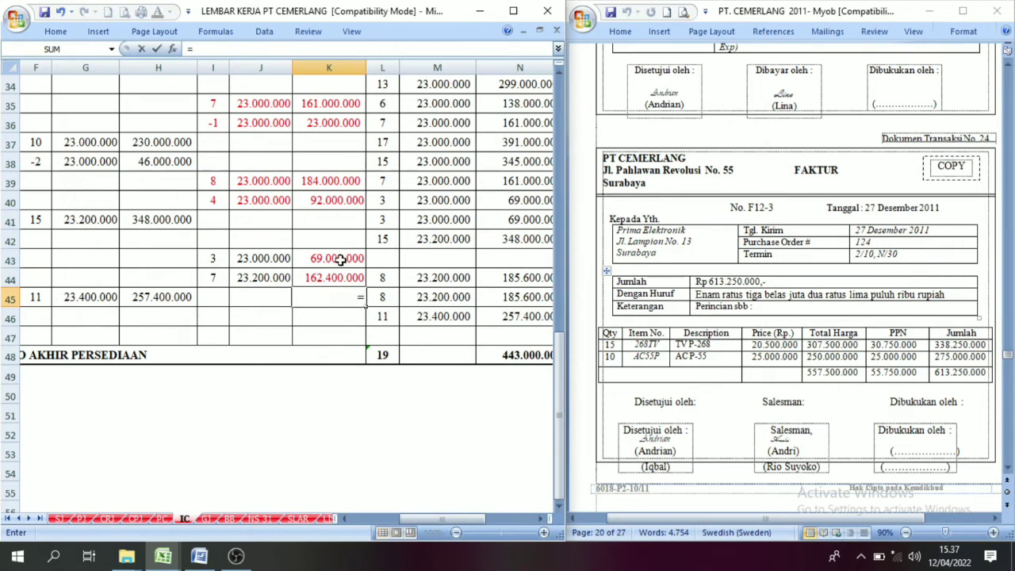
pyautogui.click(340, 260)
pyautogui.write('+')
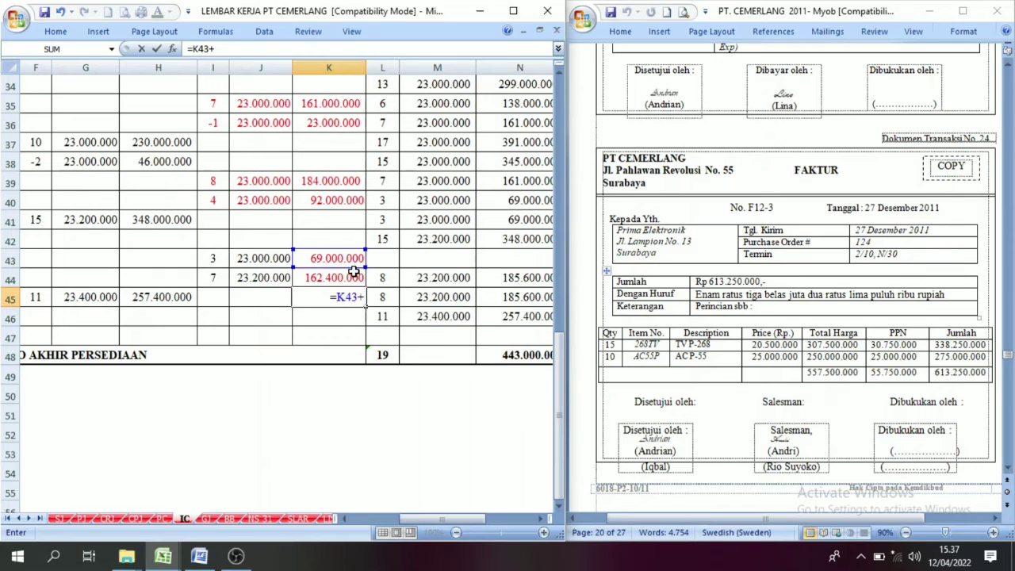
pyautogui.click(349, 277)
pyautogui.press('Return')
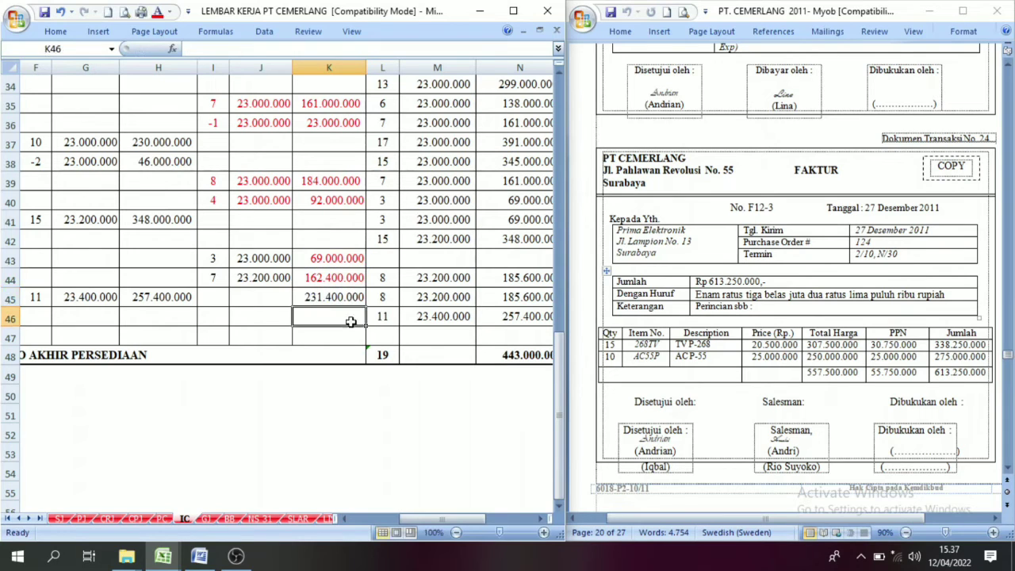
pyautogui.click(332, 297)
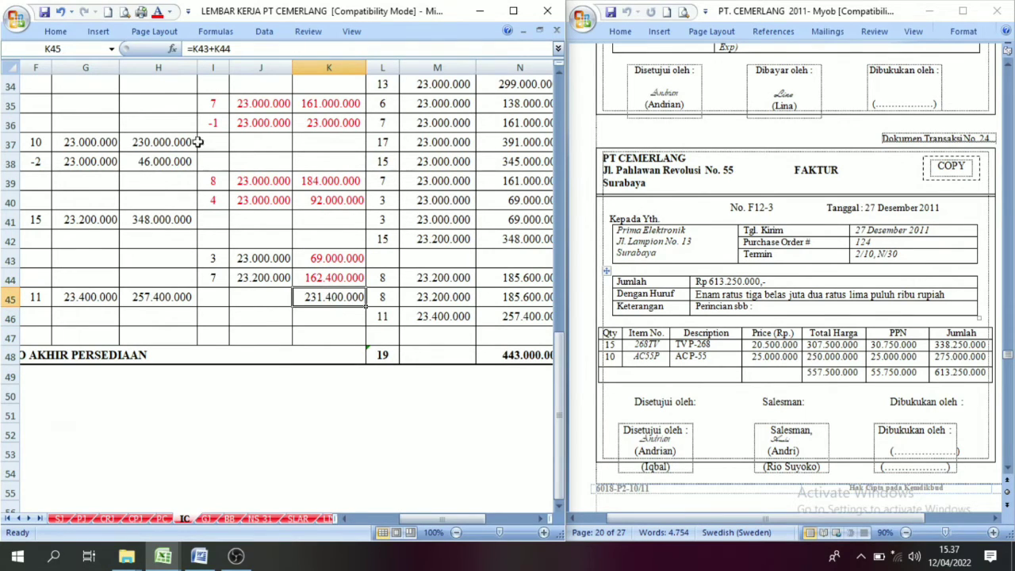
pyautogui.click(158, 11)
pyautogui.click(321, 336)
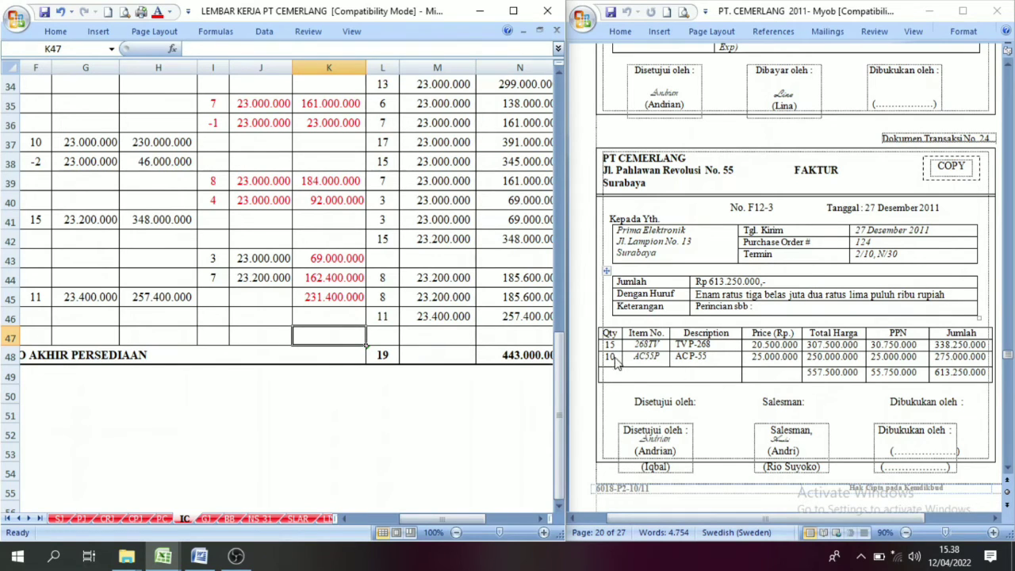
# Review F12-3's combined OUT totals in K21 and K45 of the inventory cards against the invoice's TV P-268 and AC P-55 items
pyautogui.scroll(2, 345, 318)
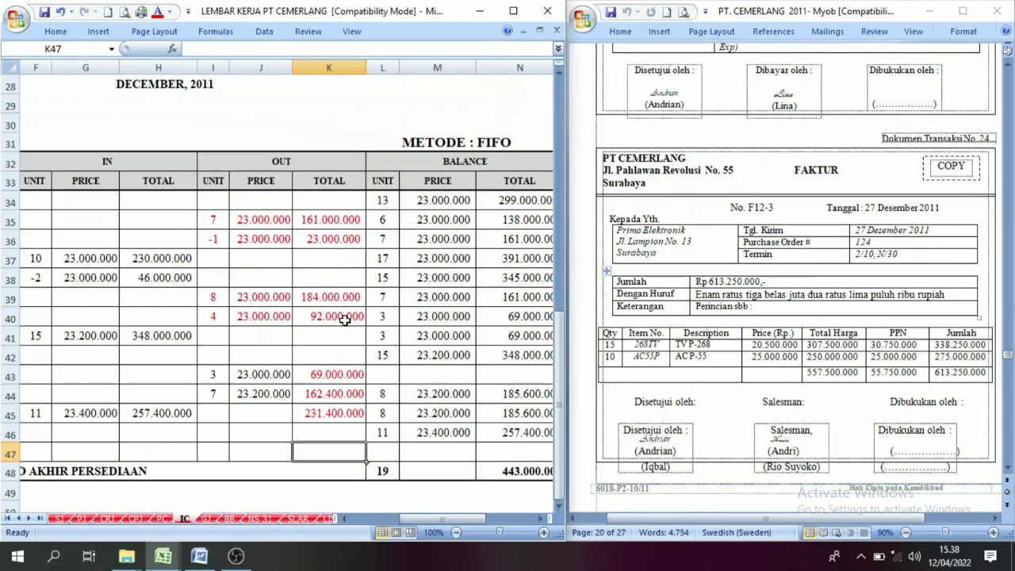
pyautogui.click(329, 416)
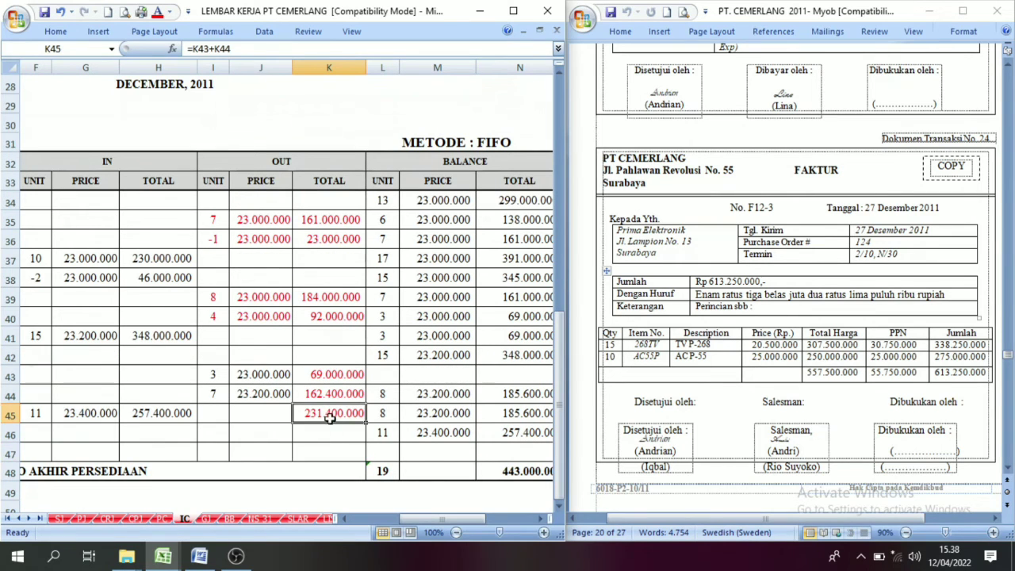
pyautogui.scroll(6, 343, 412)
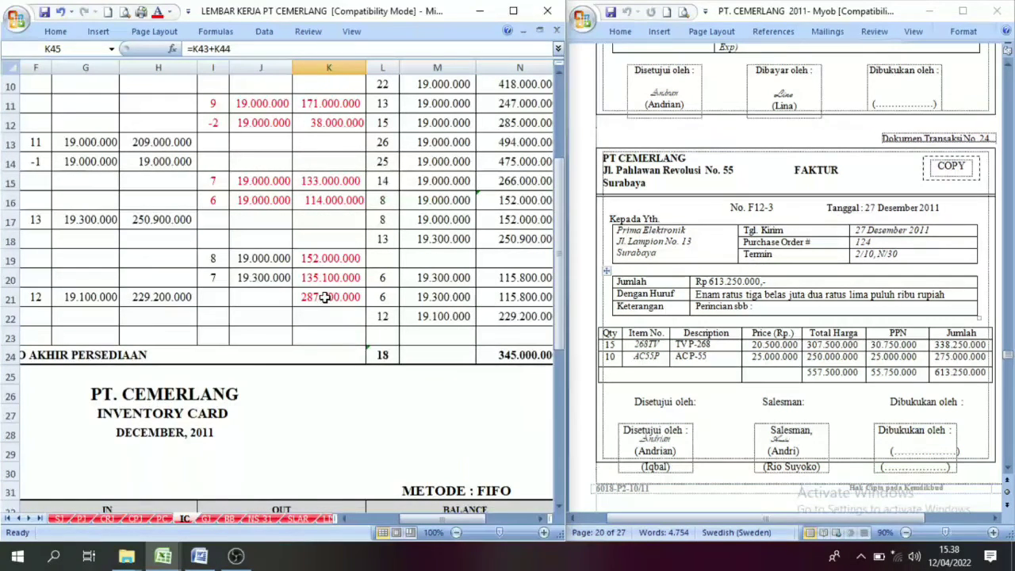
pyautogui.click(318, 296)
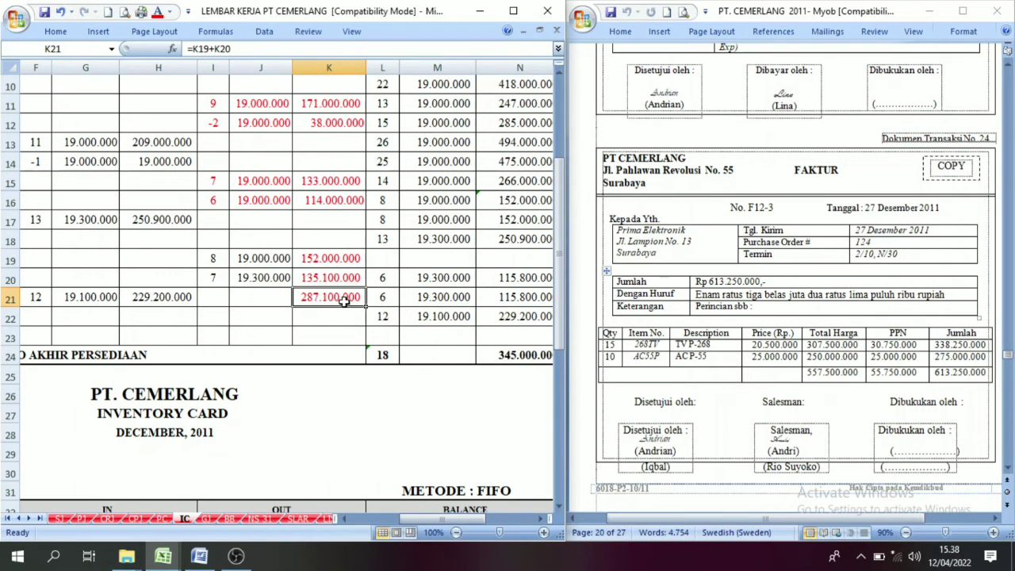
pyautogui.scroll(-8, 326, 335)
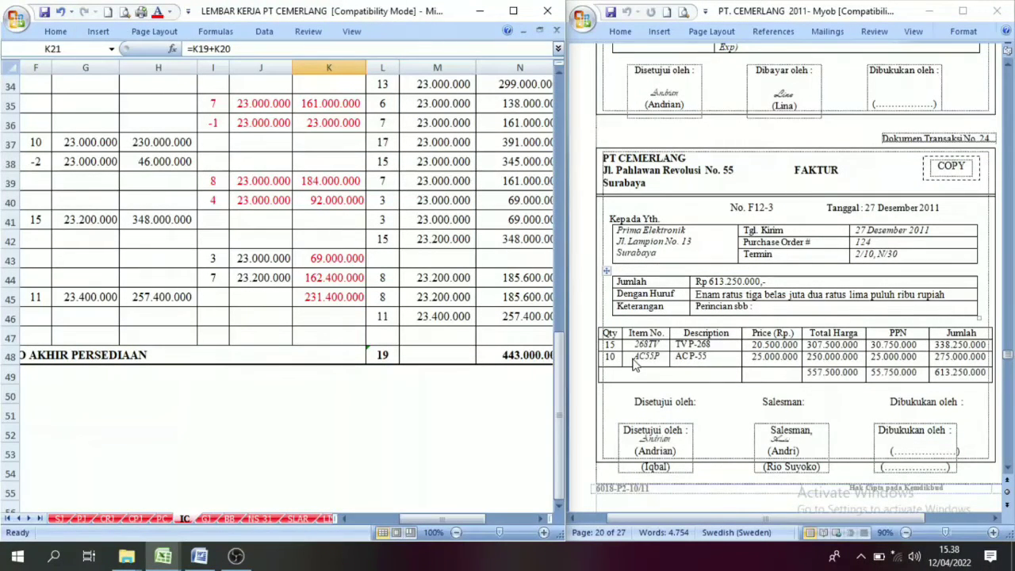
pyautogui.click(354, 299)
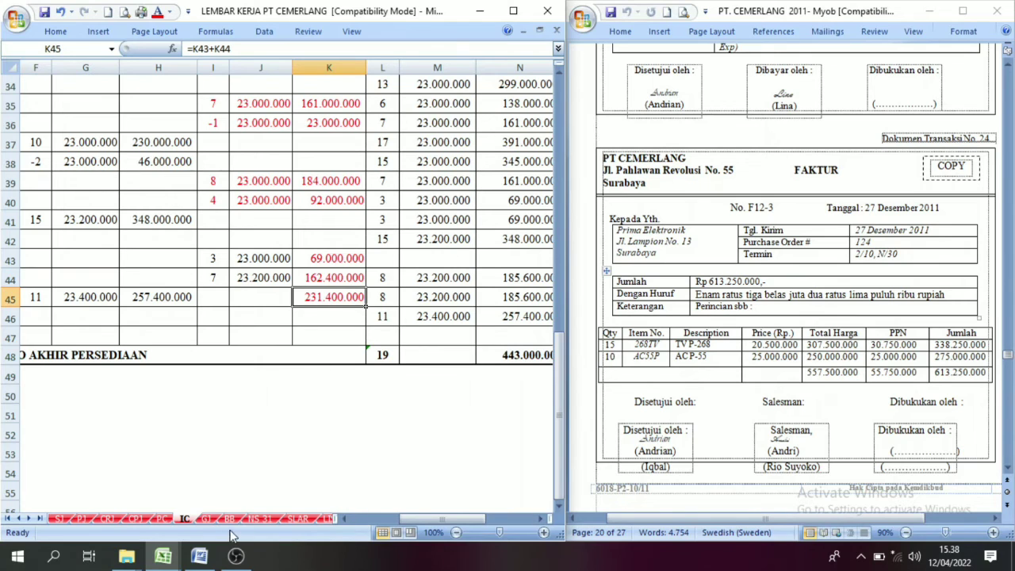
# Set the font color of F12-3's debit and credit amounts in K28:L29 of the General Journal to automatic black
pyautogui.moveTo(231, 522); pyautogui.dragTo(207, 523)
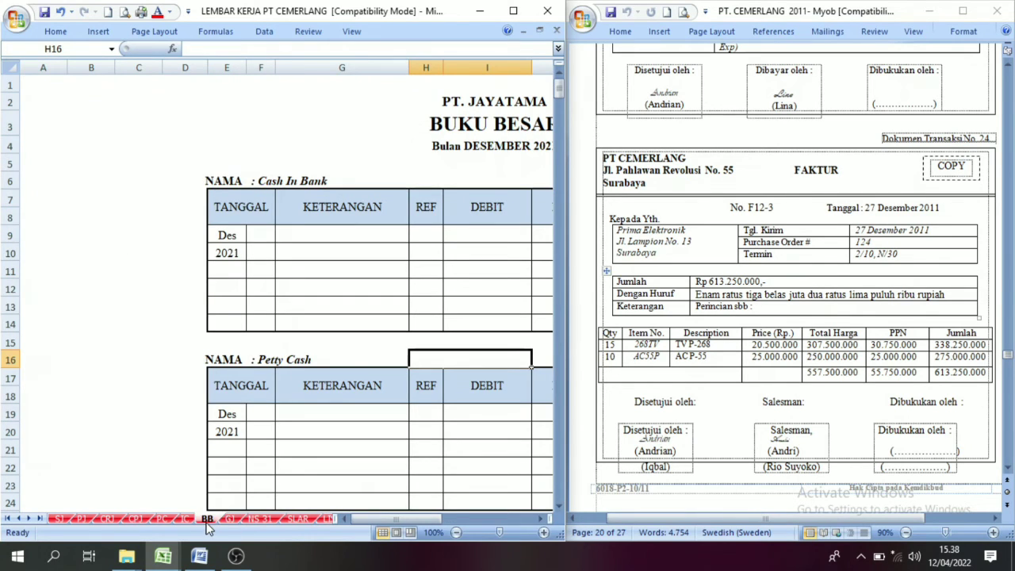
pyautogui.click(230, 518)
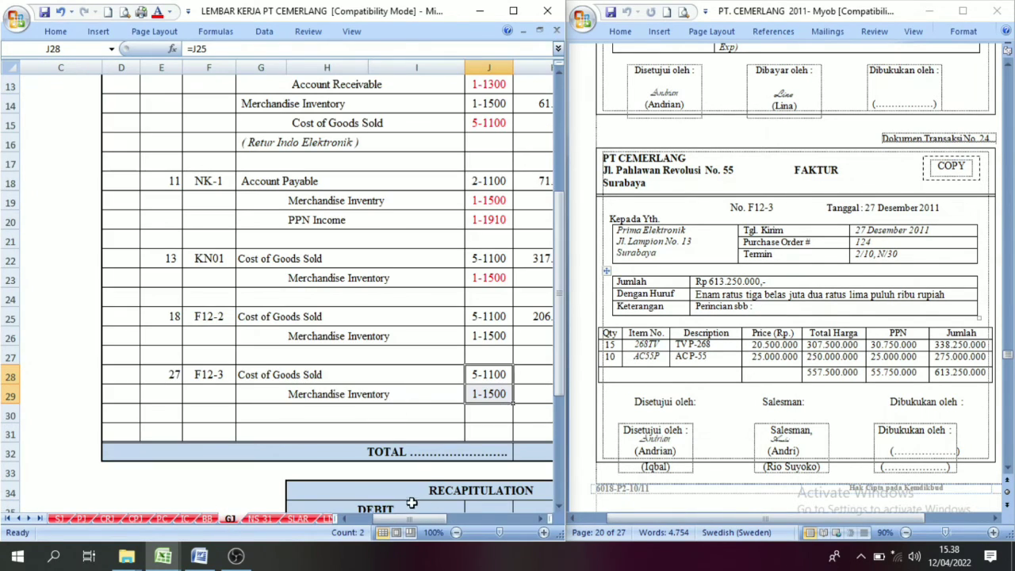
pyautogui.moveTo(410, 521); pyautogui.dragTo(456, 522)
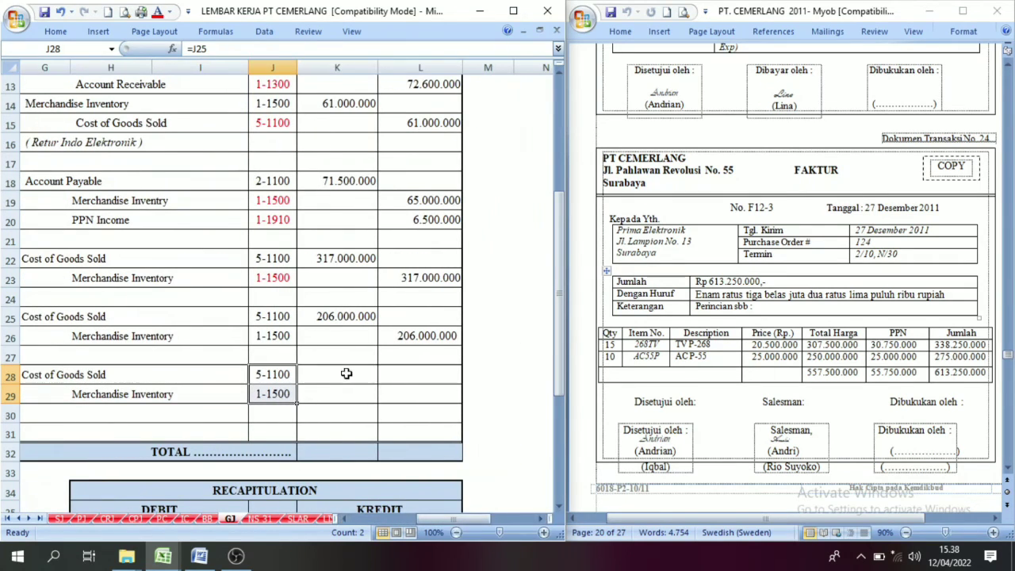
pyautogui.moveTo(344, 373); pyautogui.dragTo(403, 392)
pyautogui.click(169, 11)
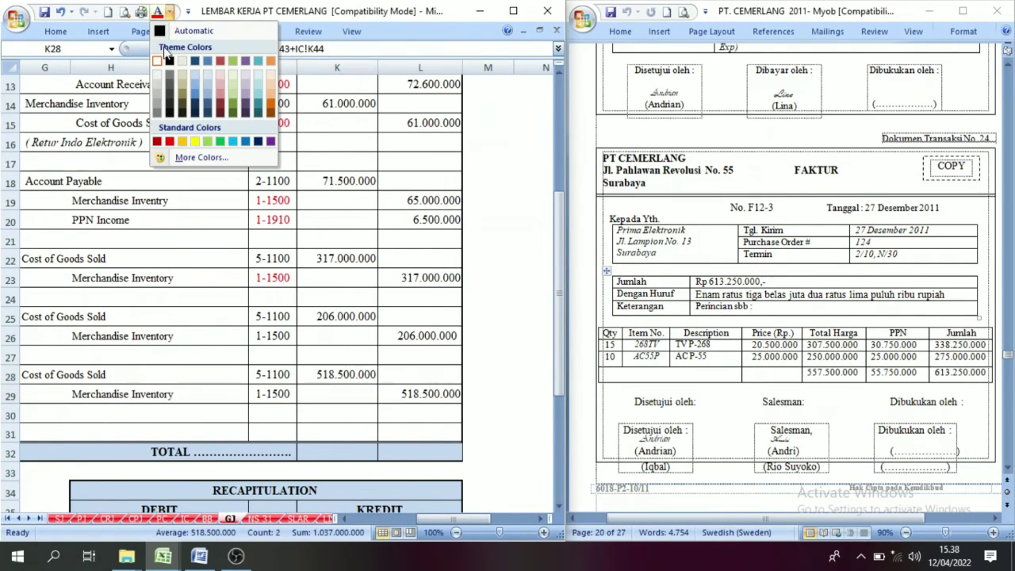
pyautogui.click(159, 36)
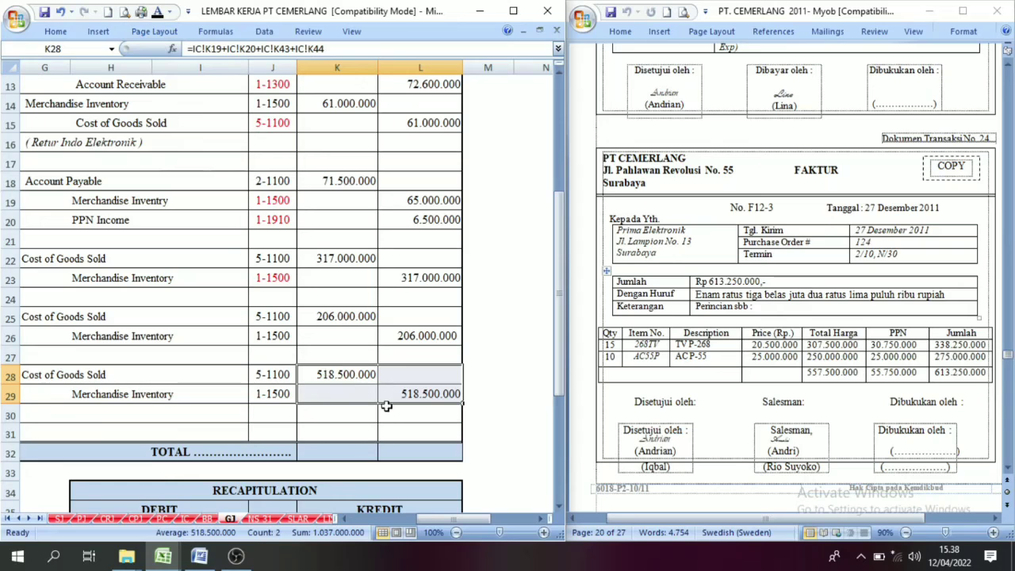
# Examine transaction documents No. 25 (invoice G11) and No. 26 (cash voucher BKK12-8) for entries that belong in the General Journal
pyautogui.moveTo(457, 519)
pyautogui.mouseDown()
pyautogui.moveTo(434, 519)
pyautogui.moveTo(458, 519)
pyautogui.mouseUp()
pyautogui.scroll(-8, 757, 416)
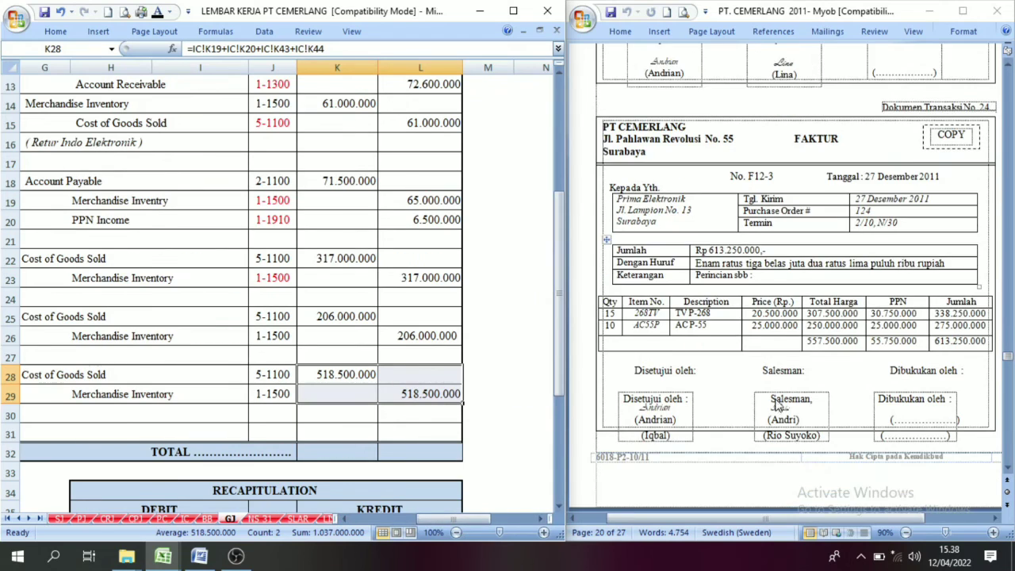
pyautogui.scroll(-5, 777, 416)
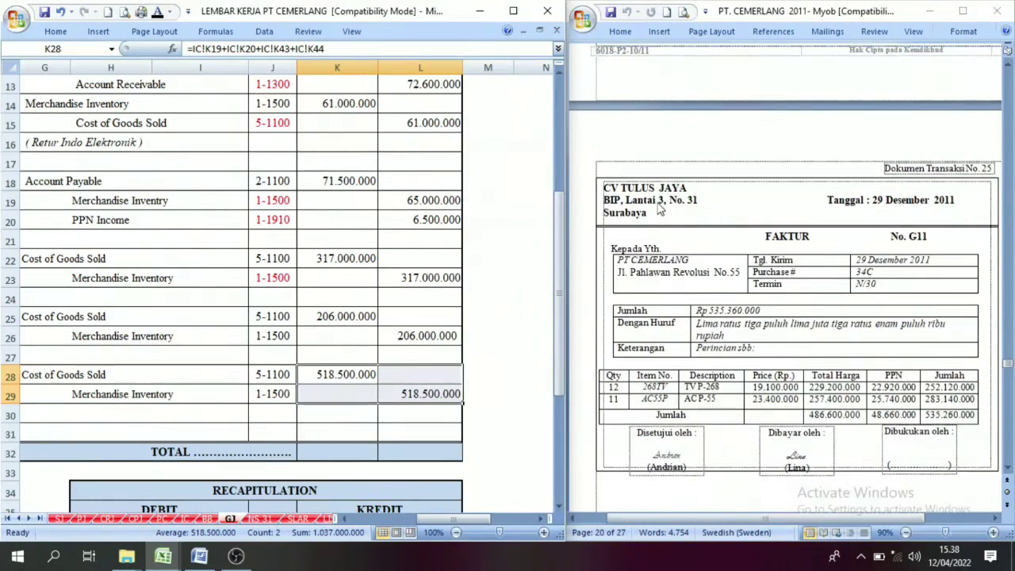
pyautogui.click(768, 244)
pyautogui.scroll(-8, 824, 277)
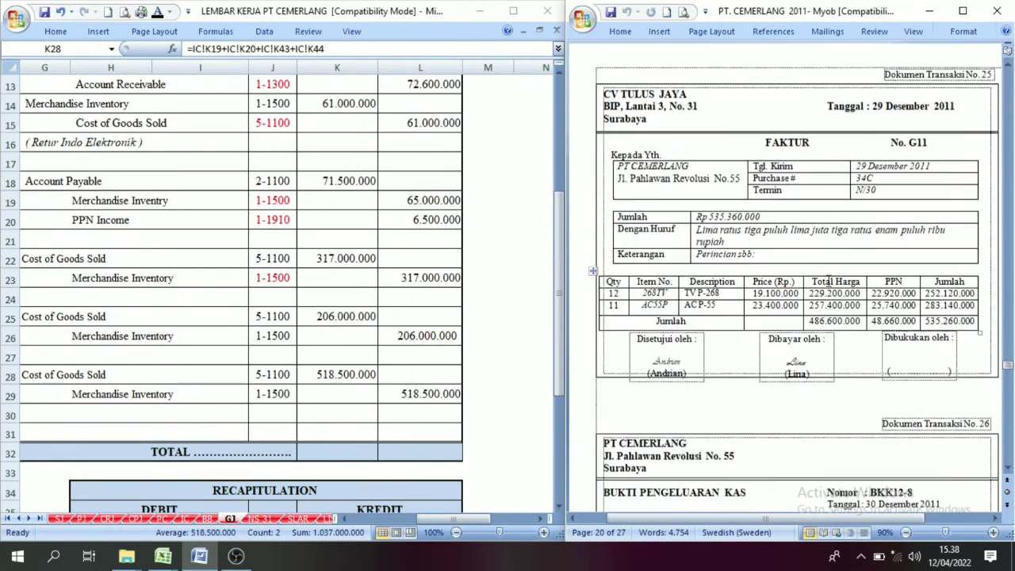
pyautogui.scroll(-4, 804, 273)
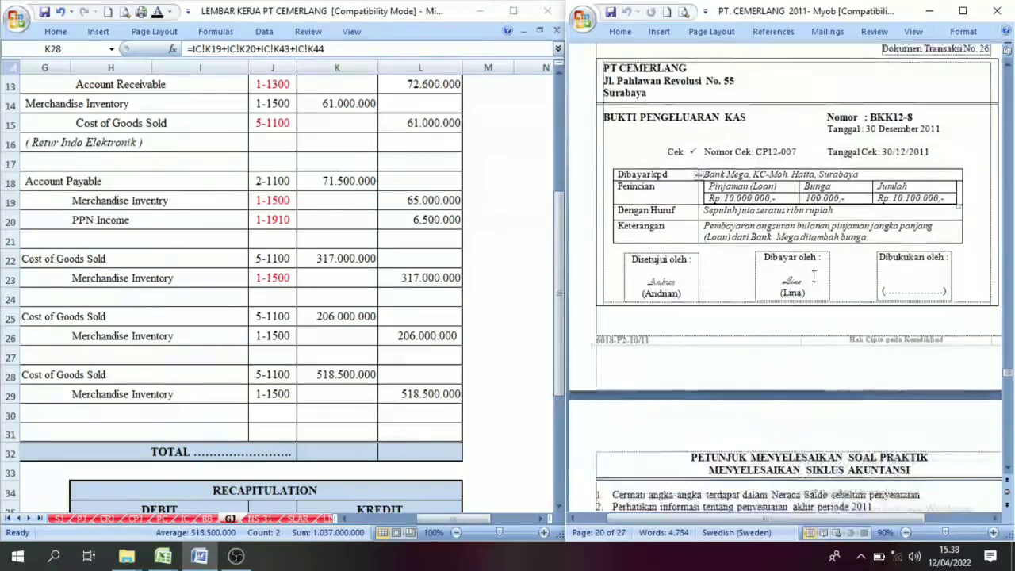
pyautogui.scroll(1, 804, 273)
pyautogui.scroll(-2, 804, 273)
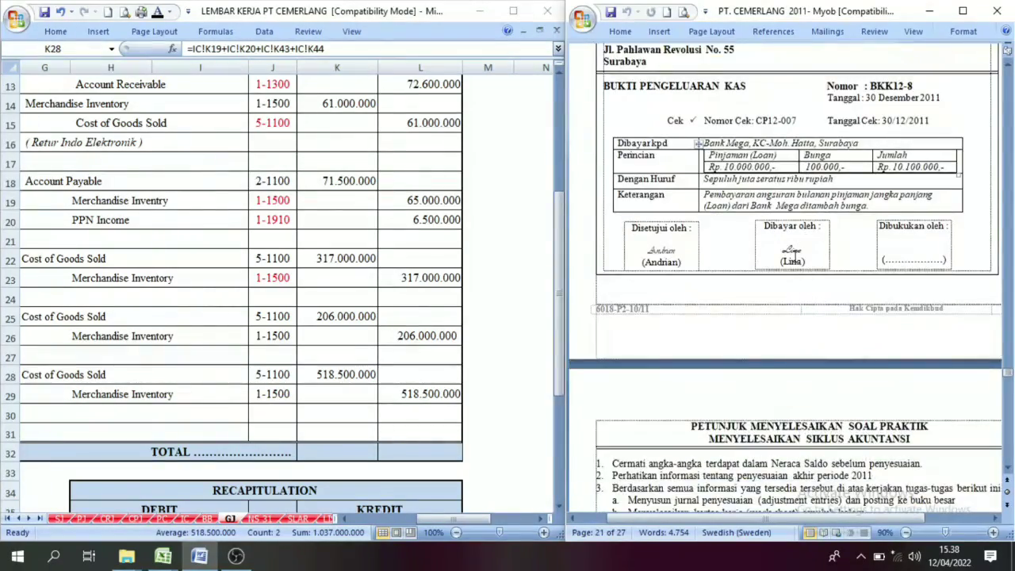
pyautogui.scroll(2, 793, 258)
# Maximize the workbook window and clear the red helper account codes in M4:O12 beside the General Journal
pyautogui.click(513, 10)
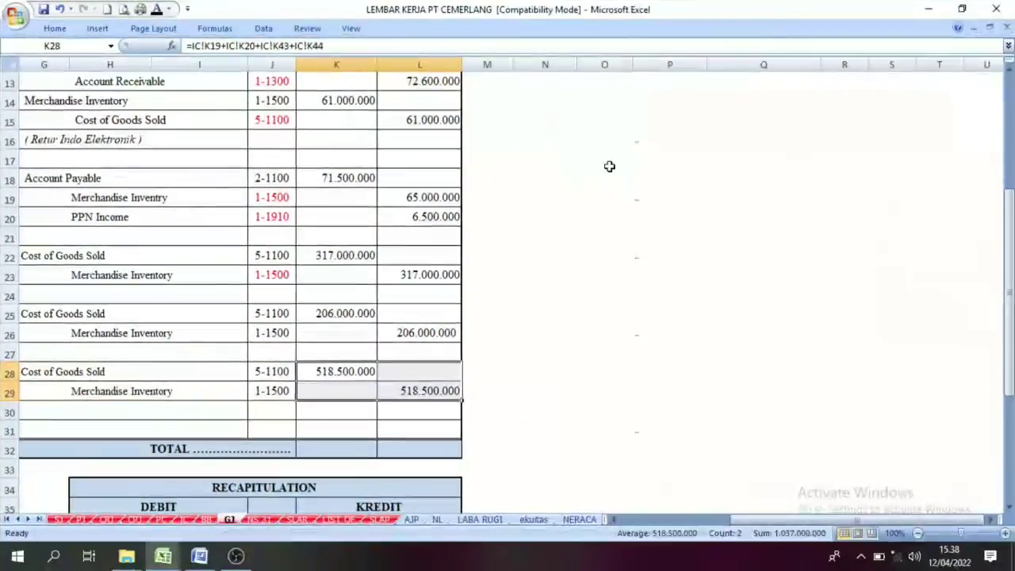
pyautogui.moveTo(765, 521); pyautogui.dragTo(648, 524)
pyautogui.scroll(4, 660, 426)
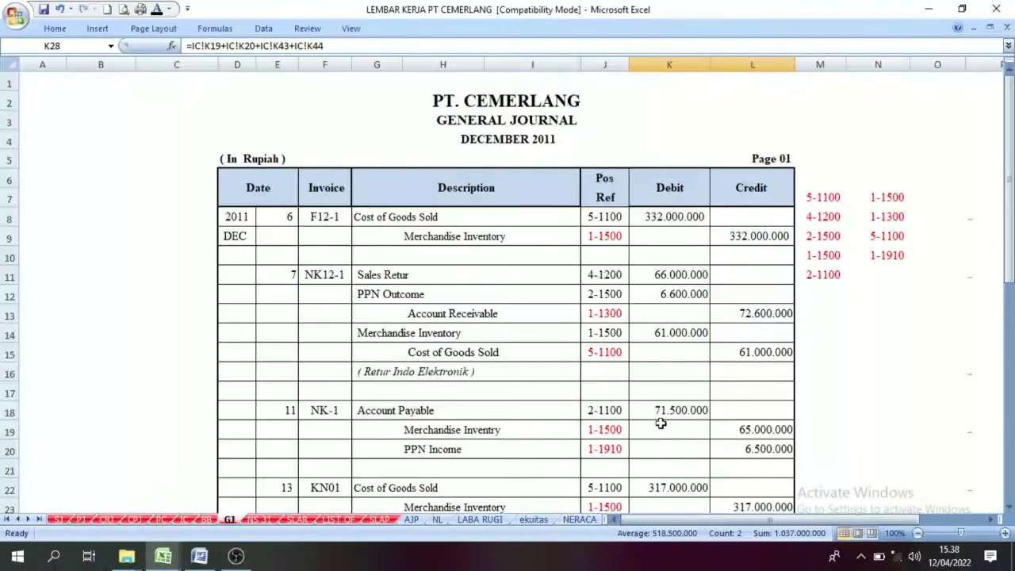
pyautogui.scroll(-2, 647, 305)
pyautogui.scroll(2, 645, 286)
pyautogui.moveTo(826, 149); pyautogui.dragTo(916, 285)
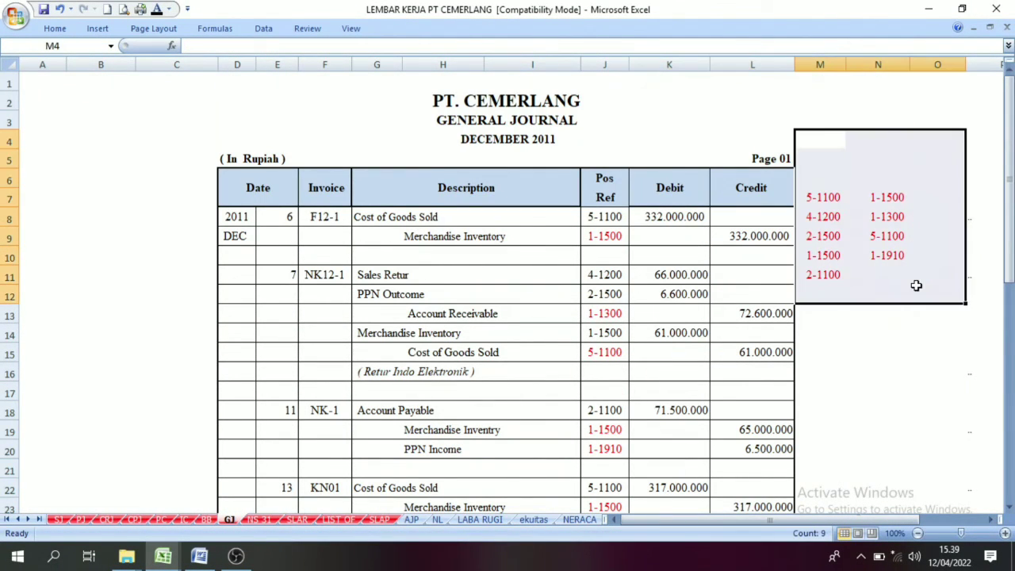
pyautogui.press('Delete')
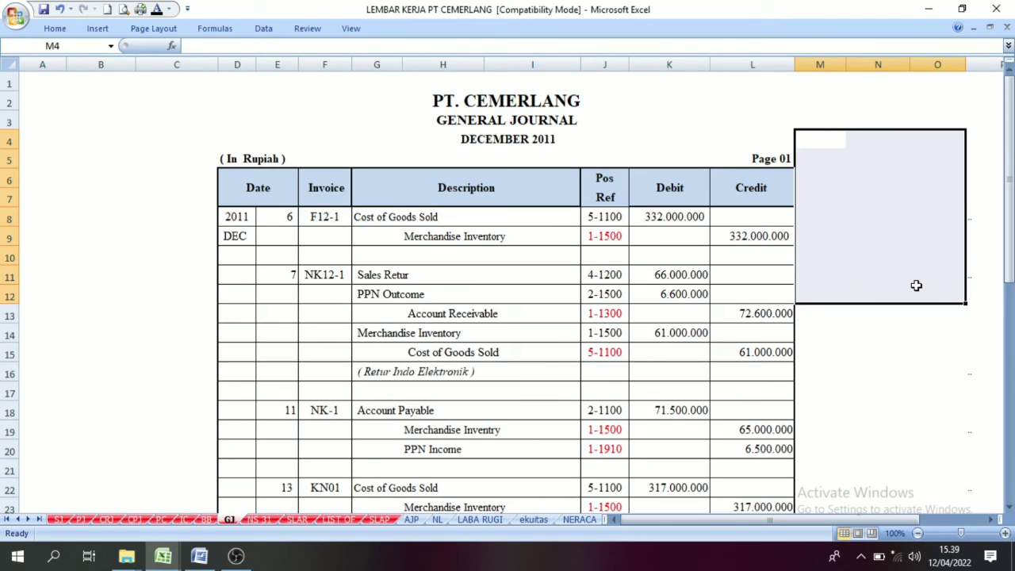
# Set the font color of the General Journal's debit and credit totals in K32:L32 to automatic black
pyautogui.click(568, 332)
pyautogui.scroll(-6, 602, 335)
pyautogui.scroll(1, 670, 290)
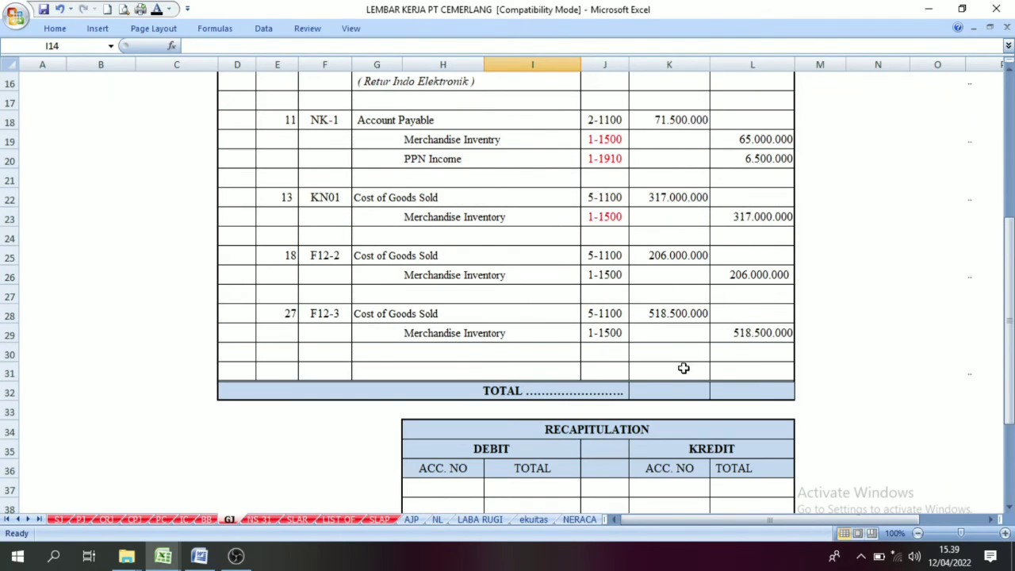
pyautogui.moveTo(673, 391); pyautogui.dragTo(717, 390)
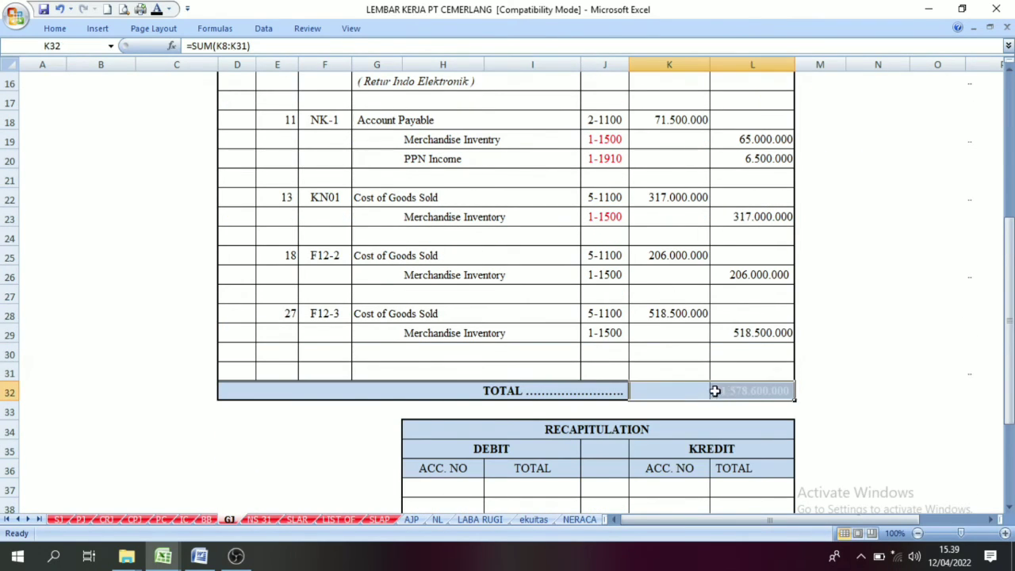
pyautogui.click(157, 9)
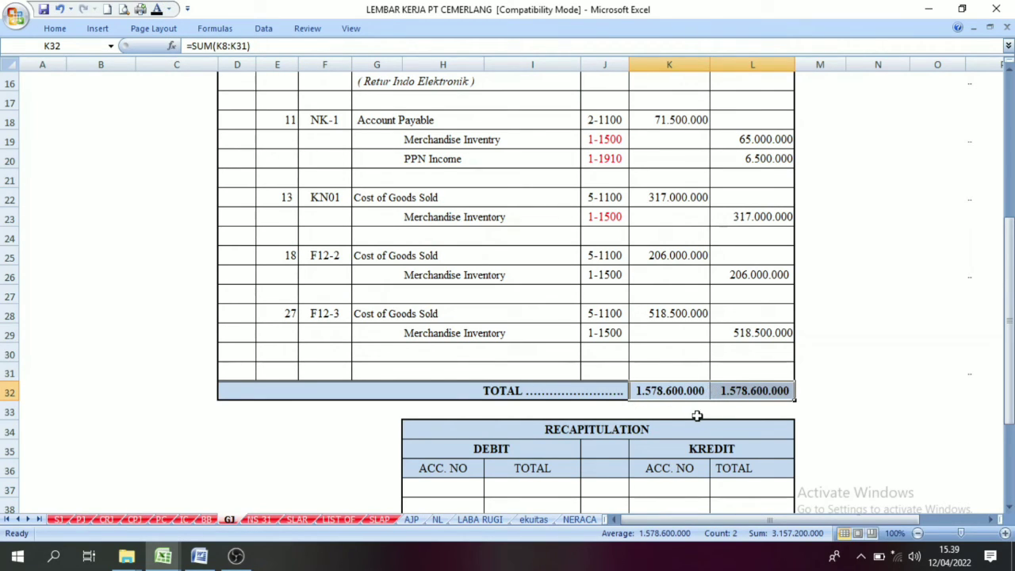
pyautogui.click(747, 396)
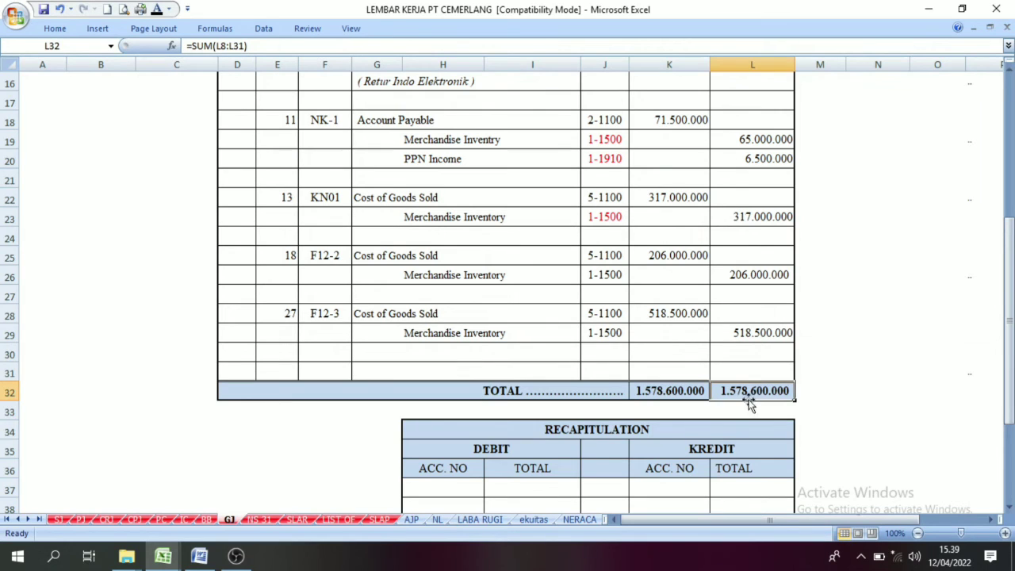
# Set the font color of the General Journal's red Pos Ref account codes in column J to automatic black
pyautogui.scroll(5, 838, 417)
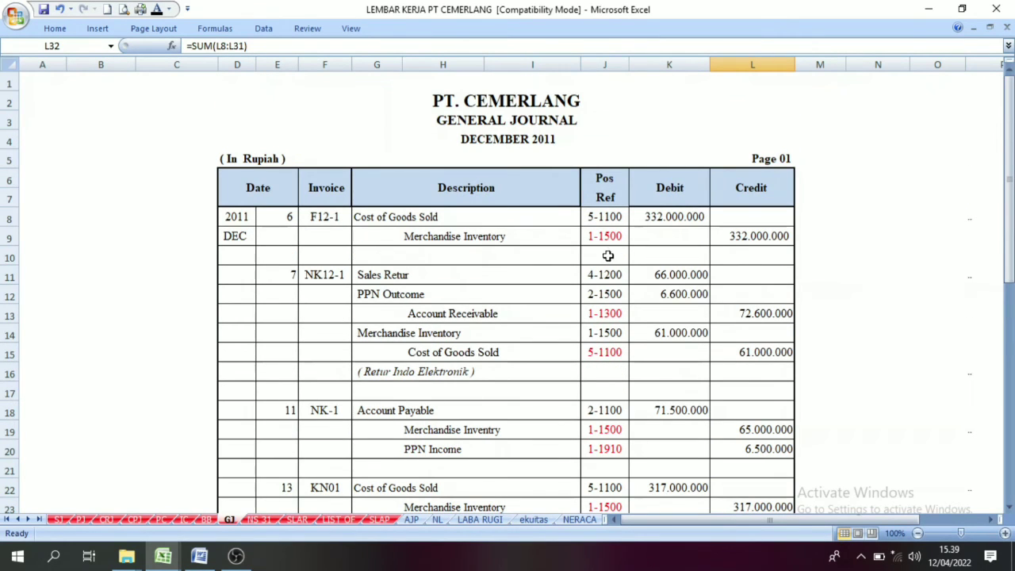
pyautogui.moveTo(595, 216); pyautogui.dragTo(596, 353)
pyautogui.click(156, 9)
pyautogui.scroll(5, 591, 295)
pyautogui.moveTo(590, 295); pyautogui.dragTo(599, 311)
pyautogui.scroll(-5, 626, 337)
pyautogui.scroll(-3, 628, 341)
# Review the General Journal's Pos Ref codes in J8:J29 against the Recapitulation table's debit and credit sections
pyautogui.click(612, 255)
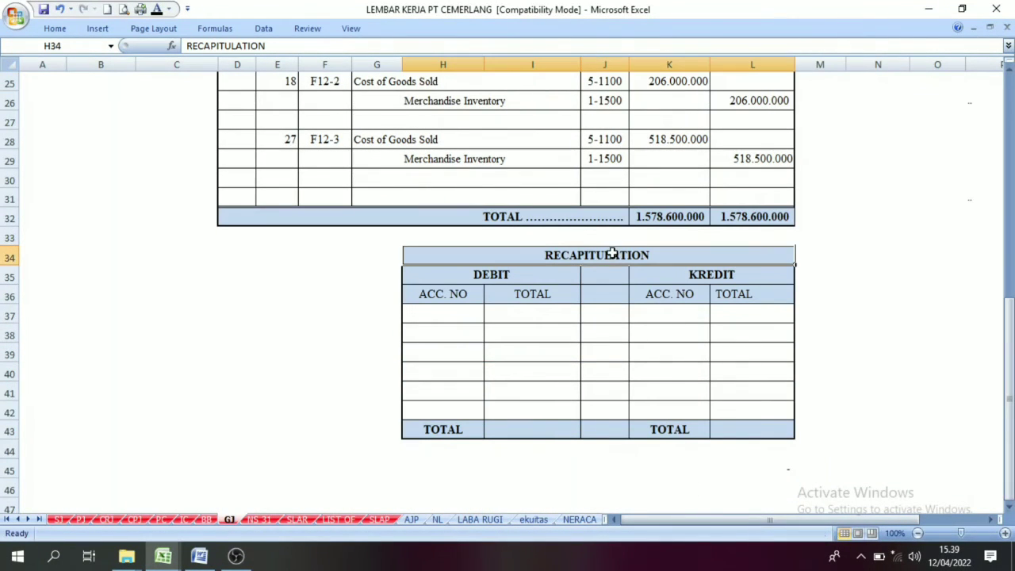
pyautogui.scroll(3, 636, 350)
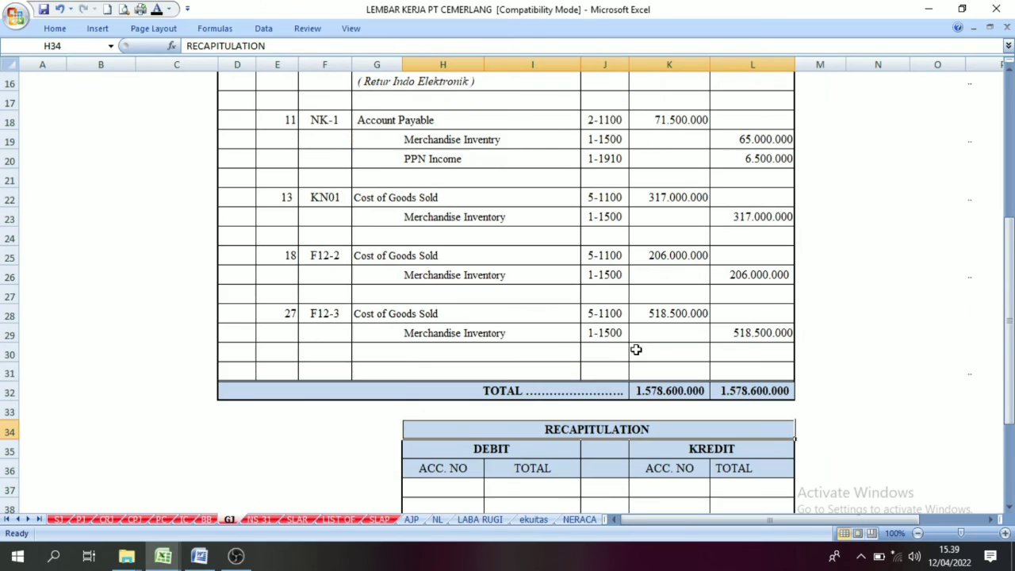
pyautogui.scroll(4, 633, 343)
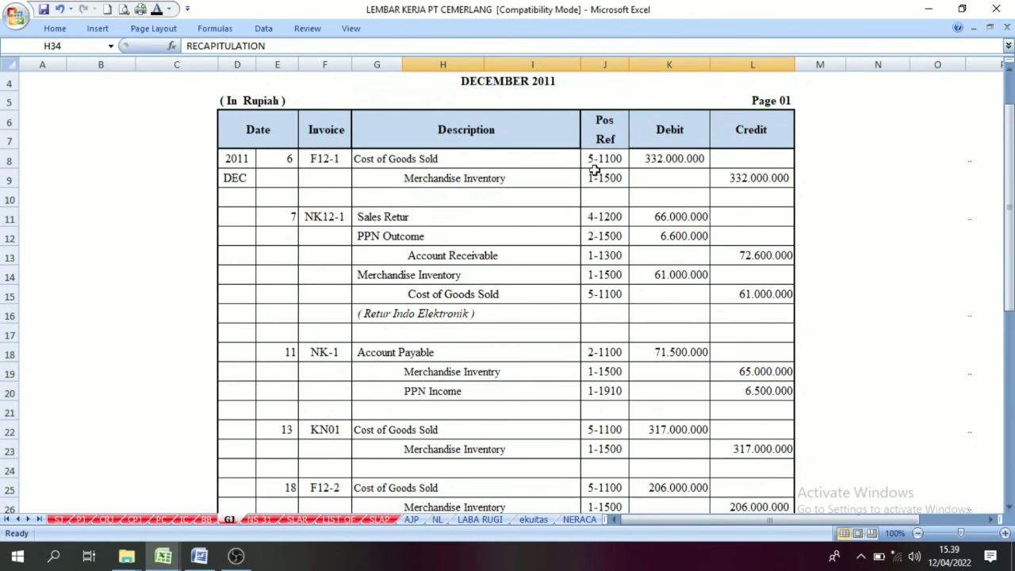
pyautogui.click(372, 159)
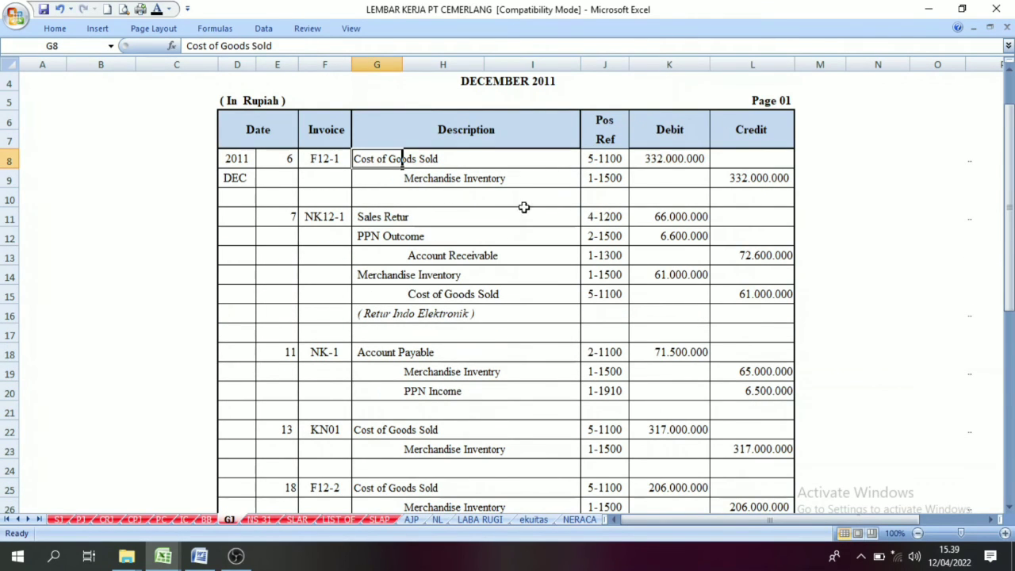
pyautogui.scroll(-6, 503, 331)
pyautogui.click(484, 327)
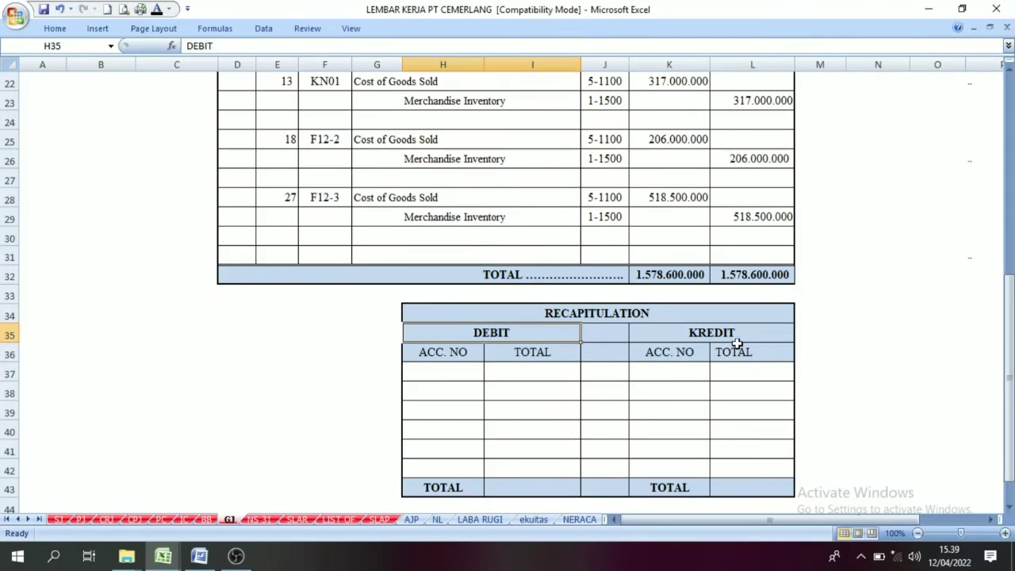
pyautogui.click(695, 332)
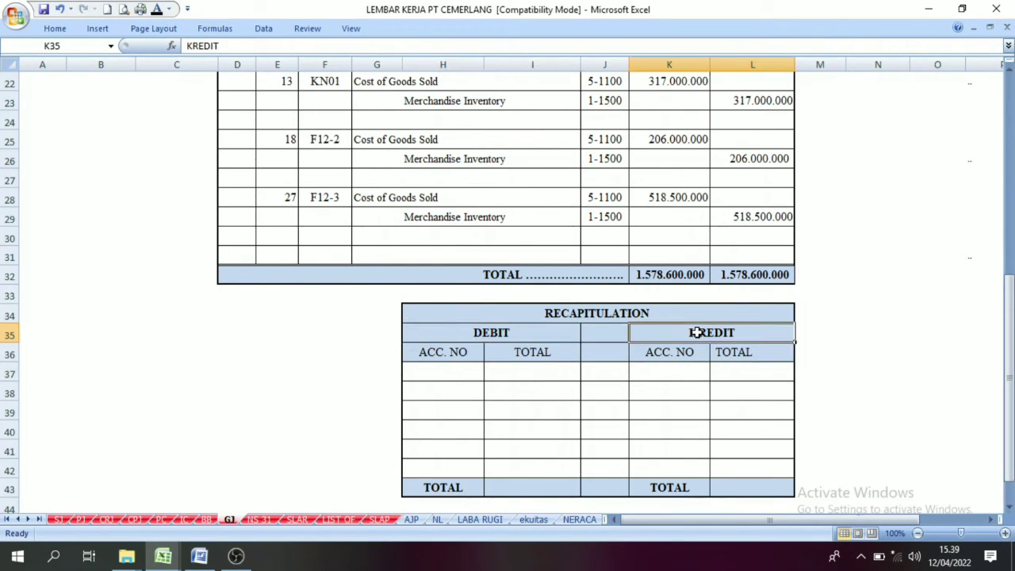
pyautogui.scroll(7, 629, 411)
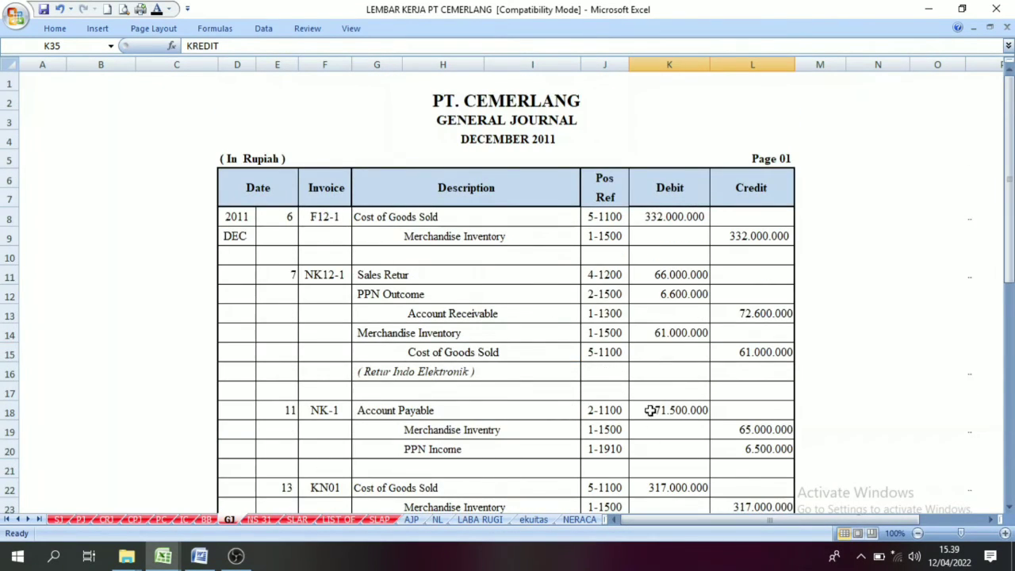
pyautogui.moveTo(605, 217); pyautogui.dragTo(613, 321)
pyautogui.scroll(-2, 559, 418)
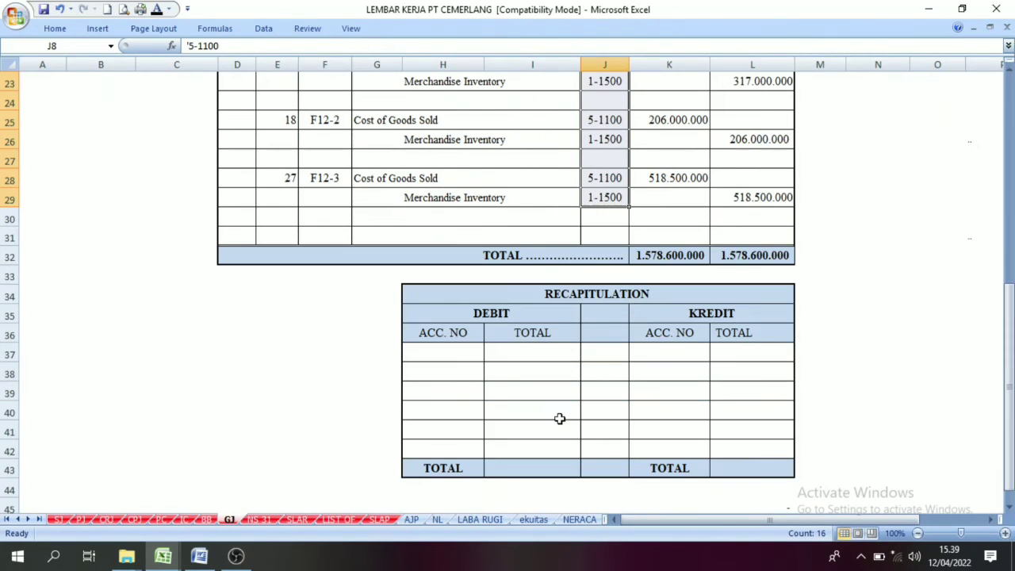
# Set the font color of the Recapitulation's debit account numbers and amounts in H37:I42 and the debit total in I43 to automatic black
pyautogui.moveTo(441, 352); pyautogui.dragTo(549, 451)
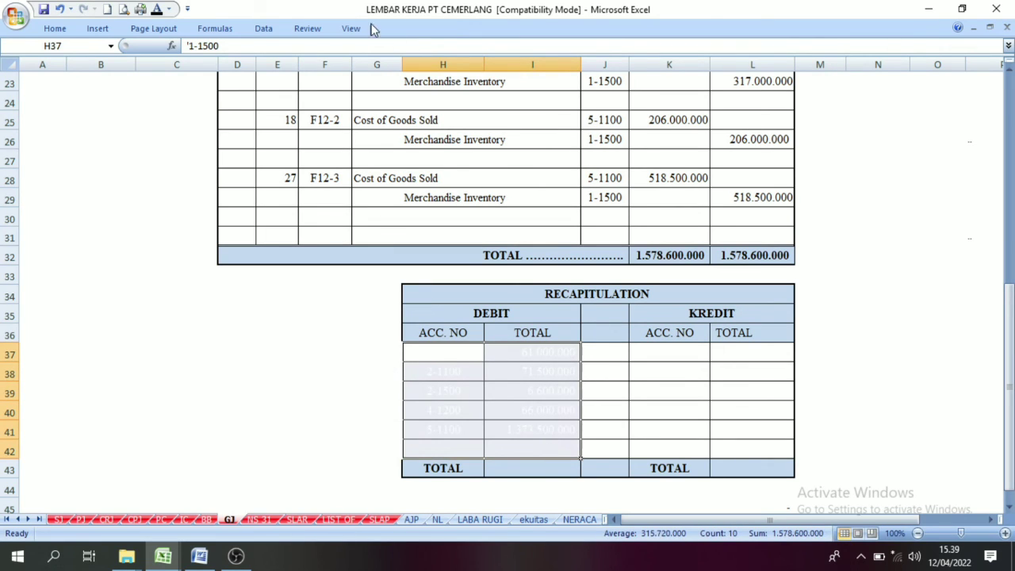
pyautogui.click(156, 9)
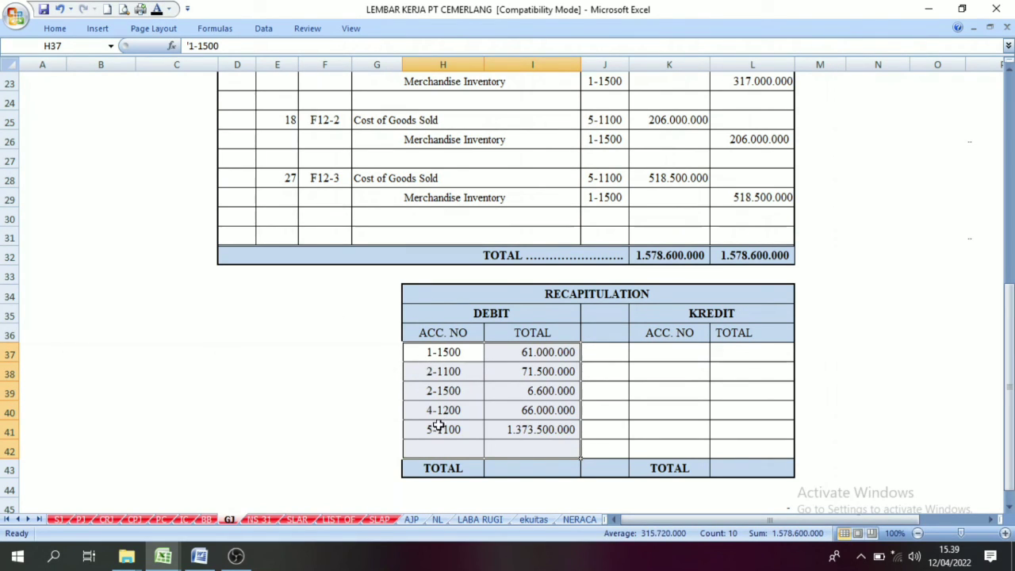
pyautogui.click(437, 355)
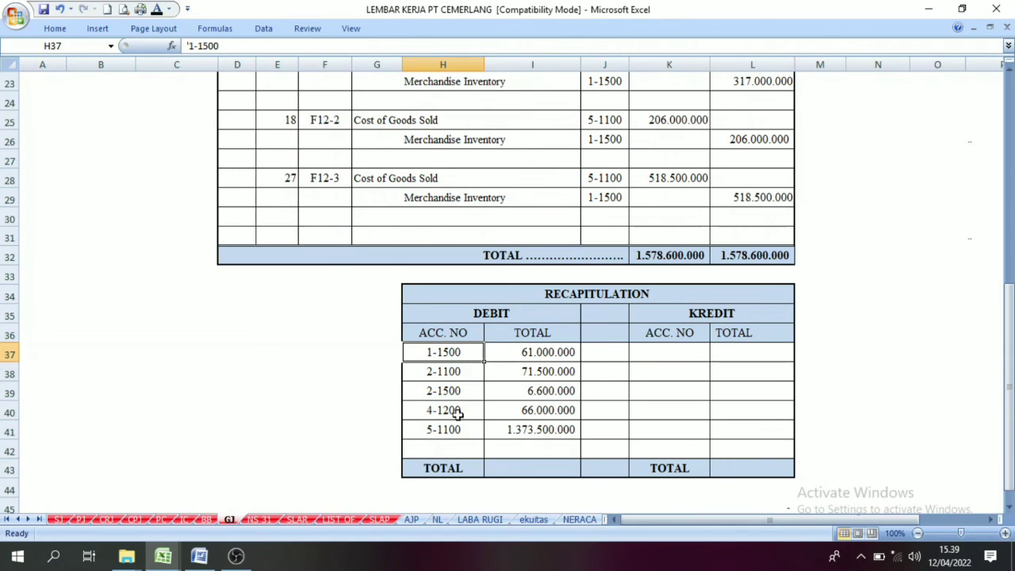
pyautogui.click(523, 463)
pyautogui.click(156, 9)
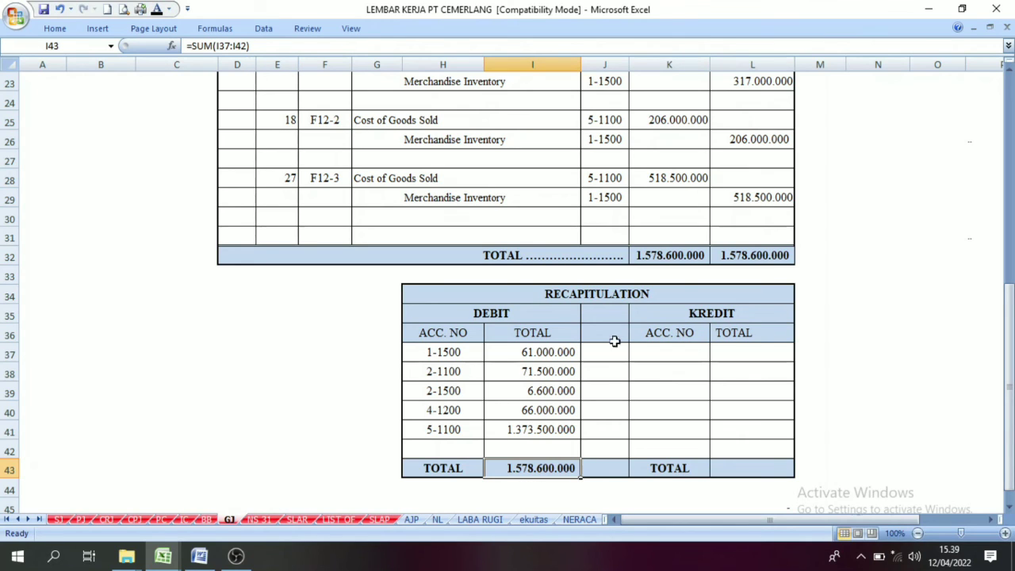
pyautogui.click(659, 258)
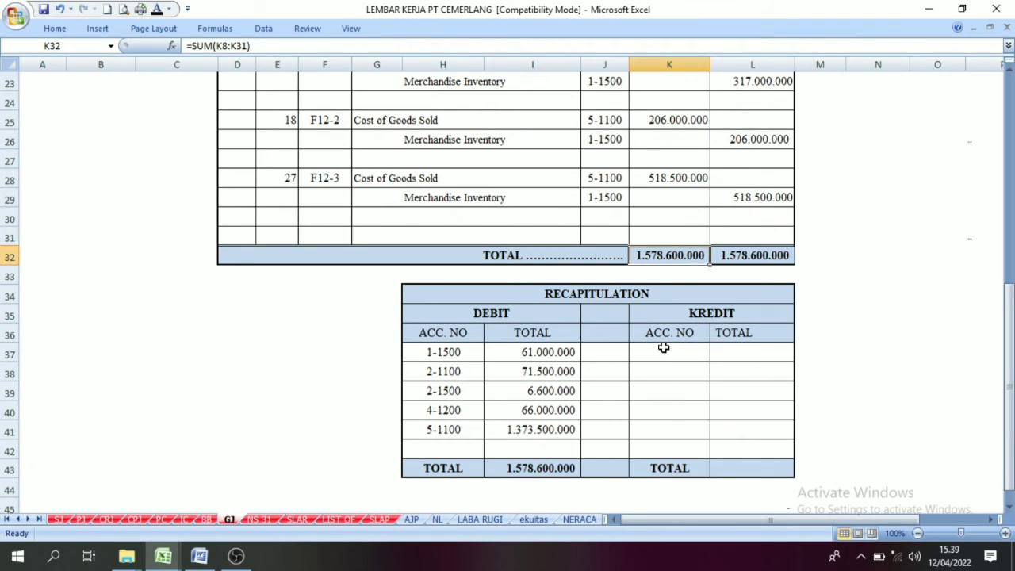
# Set the font color of the Recapitulation's credit account numbers in K37:K41, amounts in L37:L40 and total in L43 to automatic black
pyautogui.moveTo(662, 347); pyautogui.dragTo(661, 435)
pyautogui.click(156, 9)
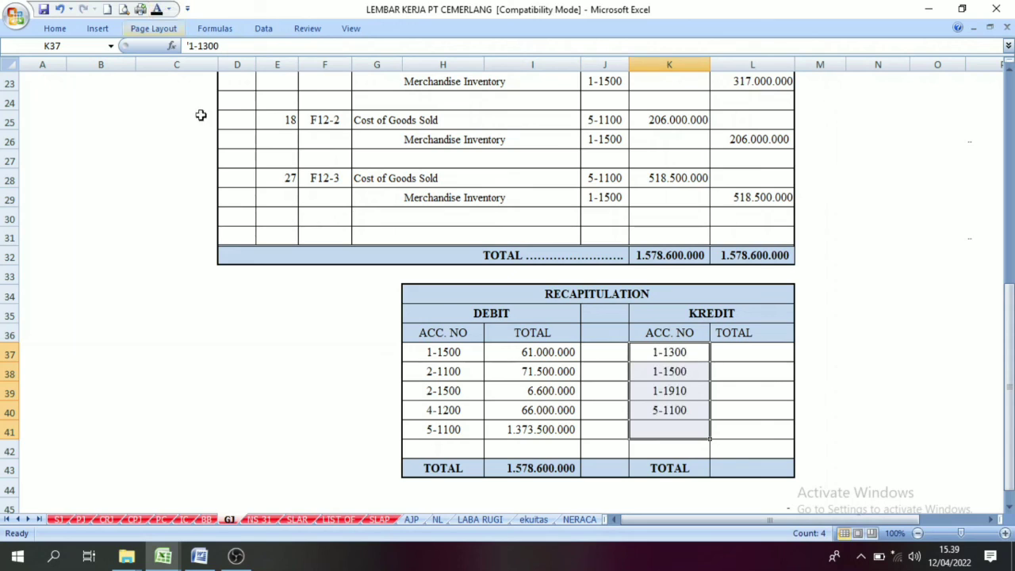
pyautogui.click(717, 371)
pyautogui.moveTo(743, 358); pyautogui.dragTo(738, 413)
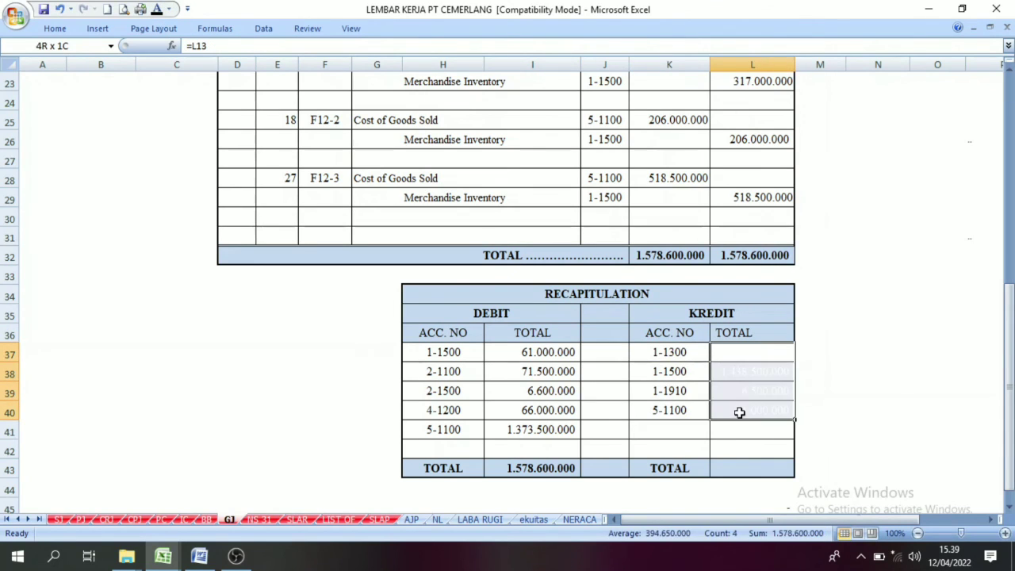
pyautogui.click(156, 10)
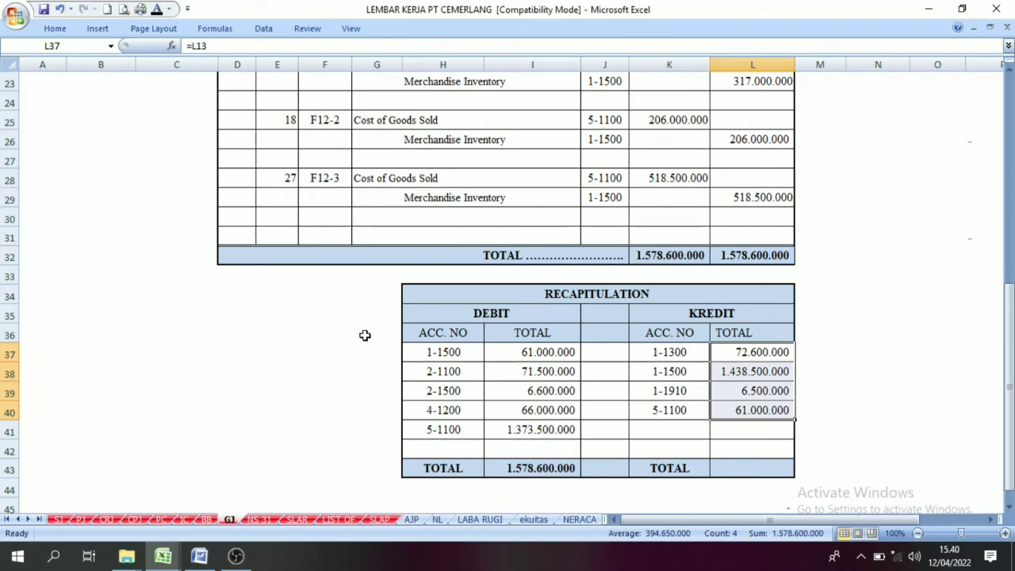
pyautogui.click(761, 461)
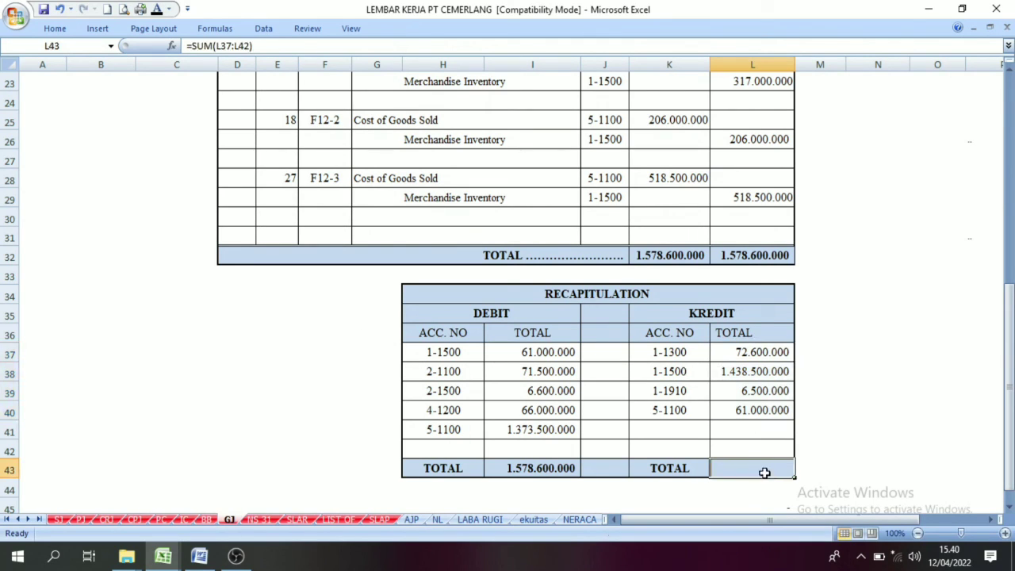
pyautogui.click(157, 10)
pyautogui.scroll(3, 604, 255)
pyautogui.scroll(5, 595, 238)
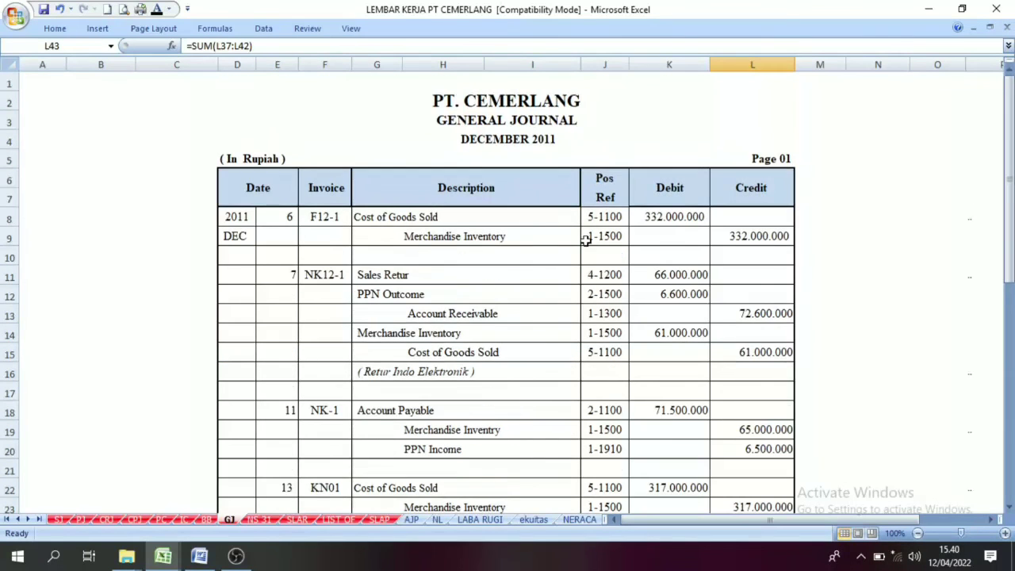